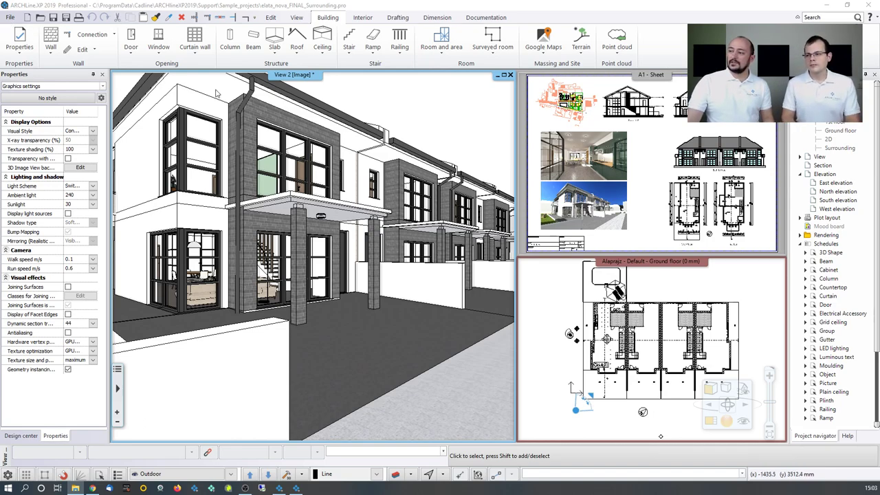
# - Discard the open house project without saving and start a new empty project, Document24.pro
pyautogui.click(11, 19)
pyautogui.click(42, 34)
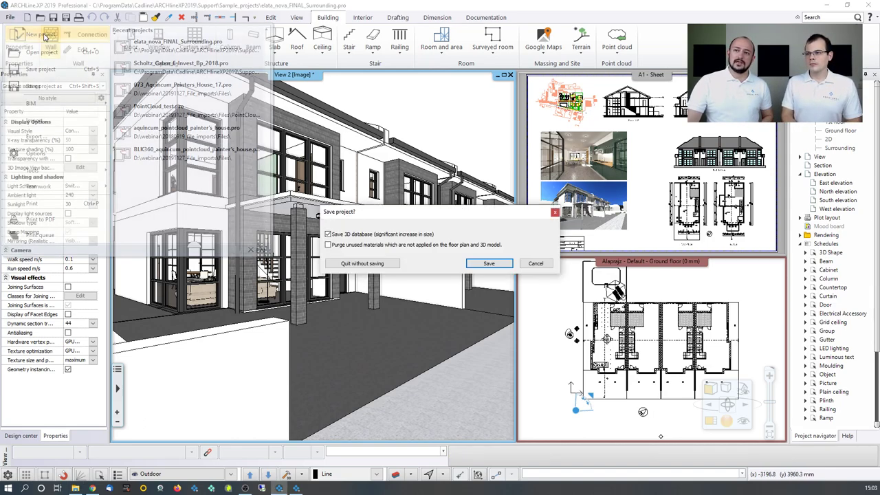
pyautogui.click(363, 265)
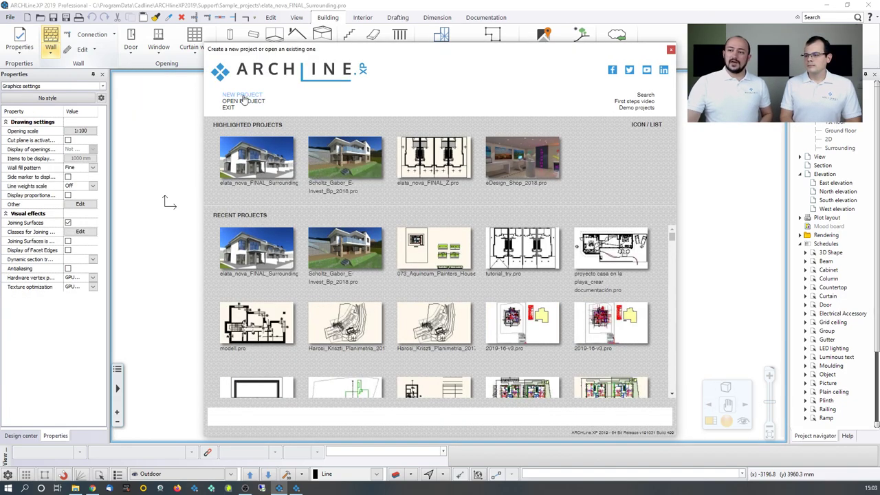
pyautogui.click(242, 94)
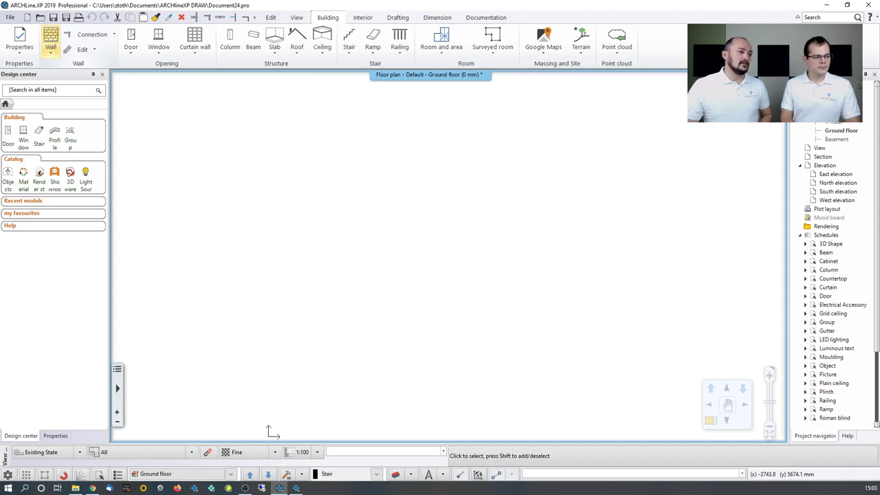
# - Drag elata_nova_START-Ground floor.dwg from the DWG folder in File Explorer onto the empty drawing
pyautogui.rightClick(75, 488)
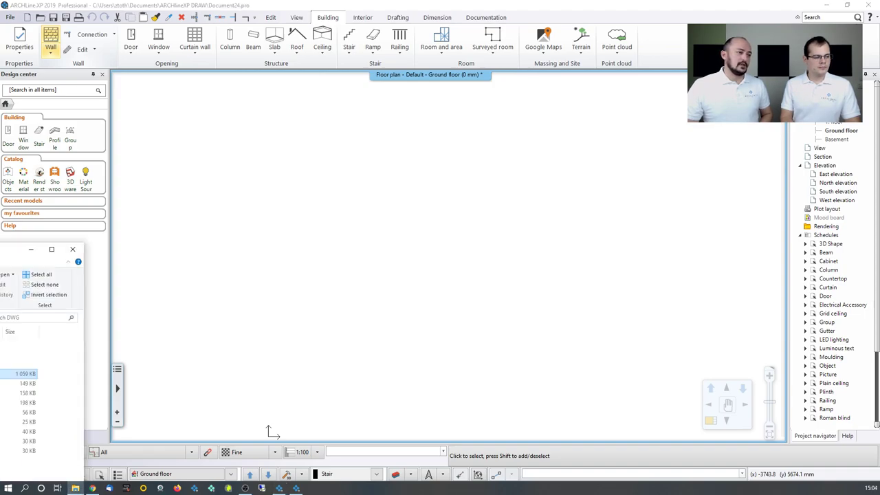
pyautogui.click(41, 276)
pyautogui.moveTo(589, 160); pyautogui.dragTo(570, 92)
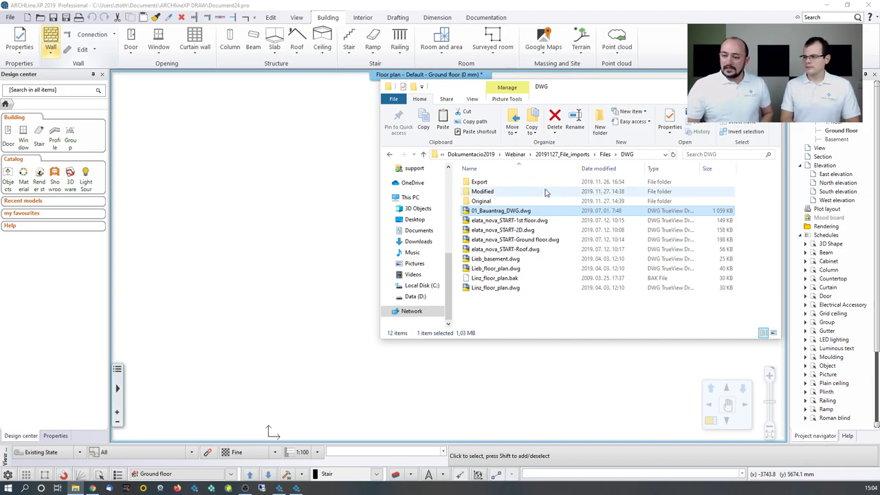
pyautogui.click(540, 242)
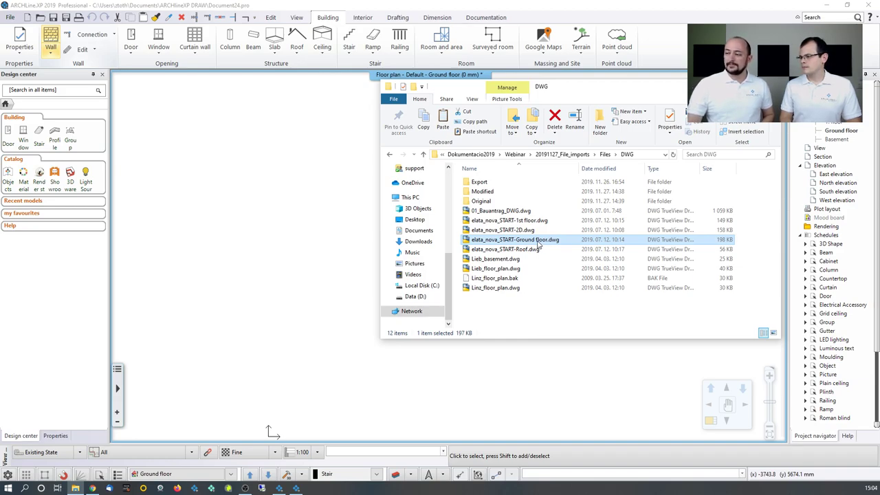
pyautogui.moveTo(540, 242); pyautogui.dragTo(251, 297)
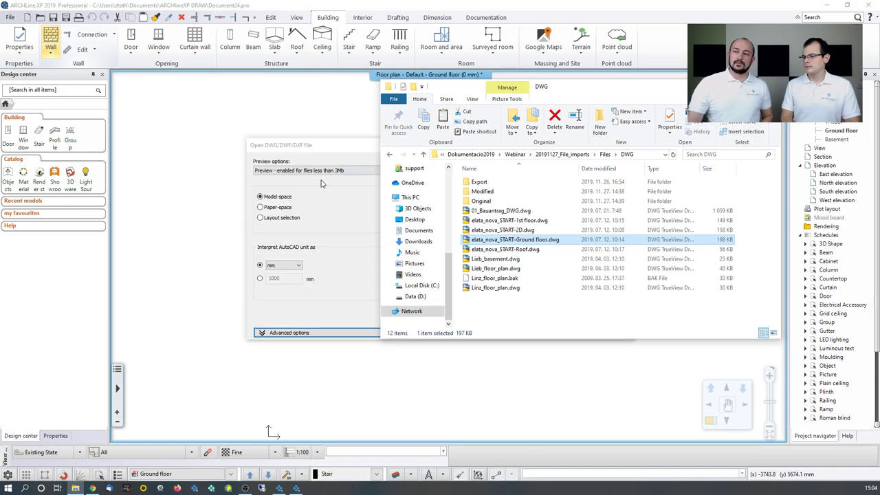
# - Bring the ground-floor DWG import dialog forward and keep the AutoCAD unit set to mm
pyautogui.click(332, 147)
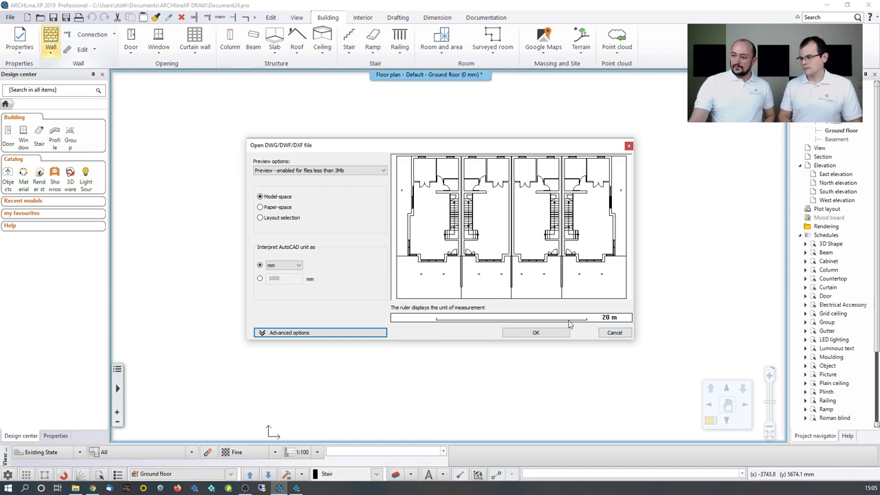
pyautogui.click(300, 268)
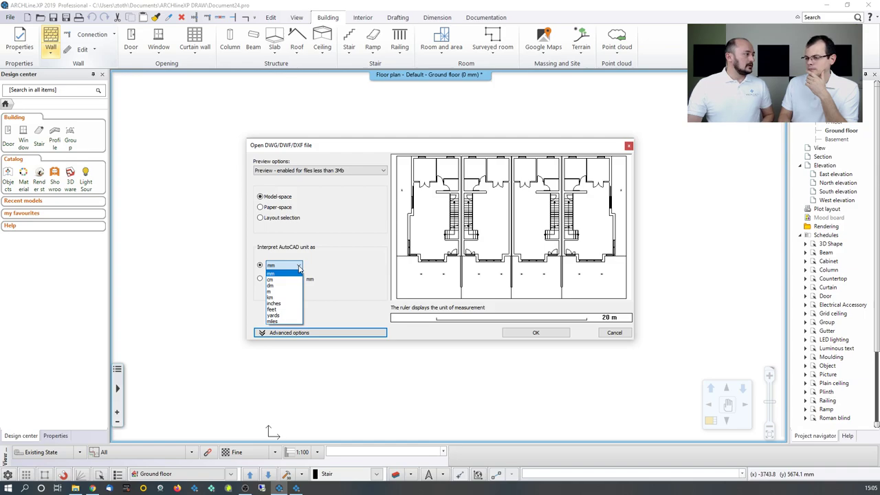
pyautogui.click(275, 273)
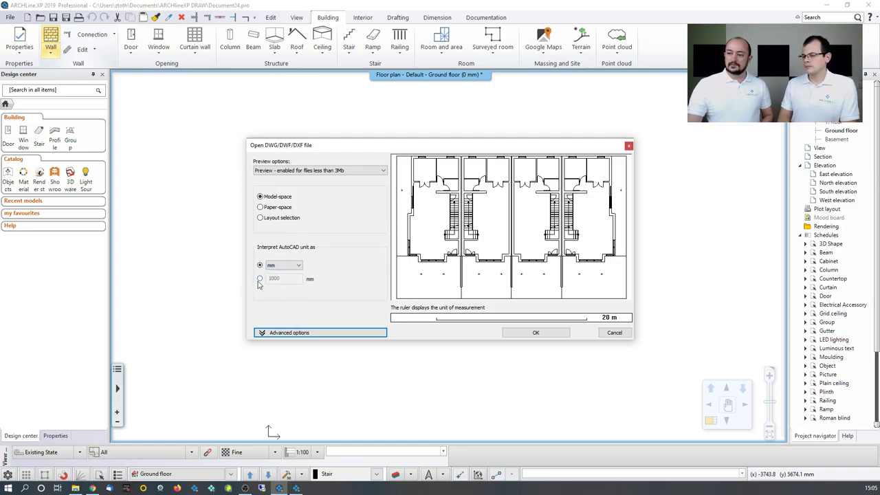
pyautogui.click(297, 265)
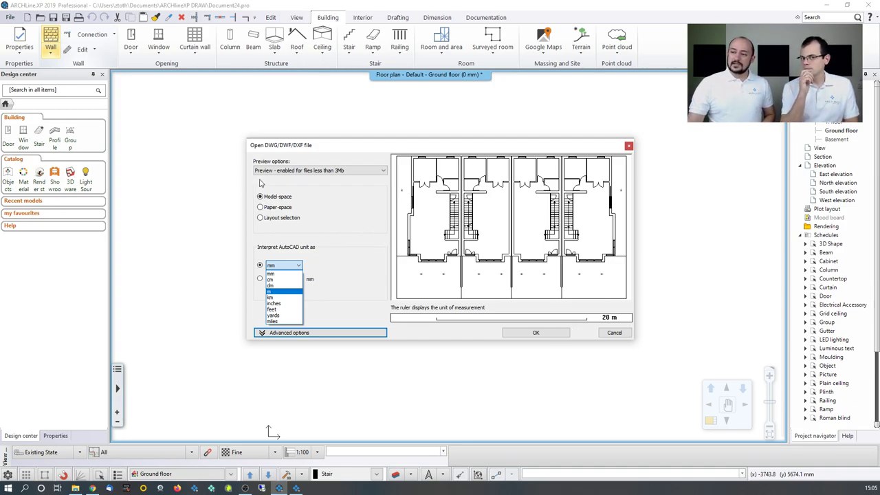
pyautogui.click(309, 152)
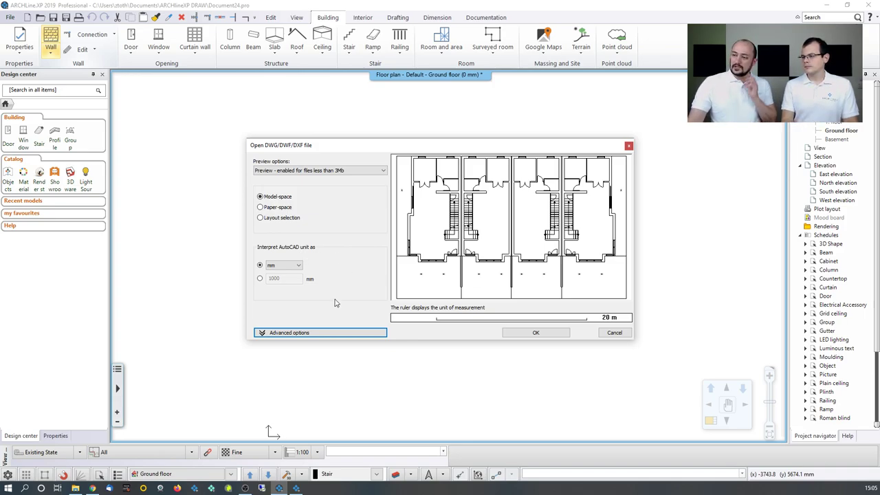
# - Confirm the DWG import settings with Advanced options left collapsed
pyautogui.click(288, 333)
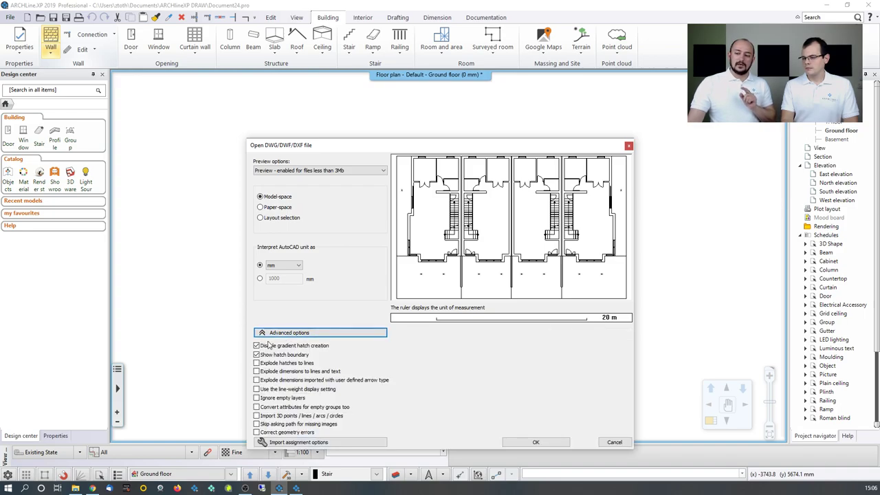
pyautogui.click(268, 334)
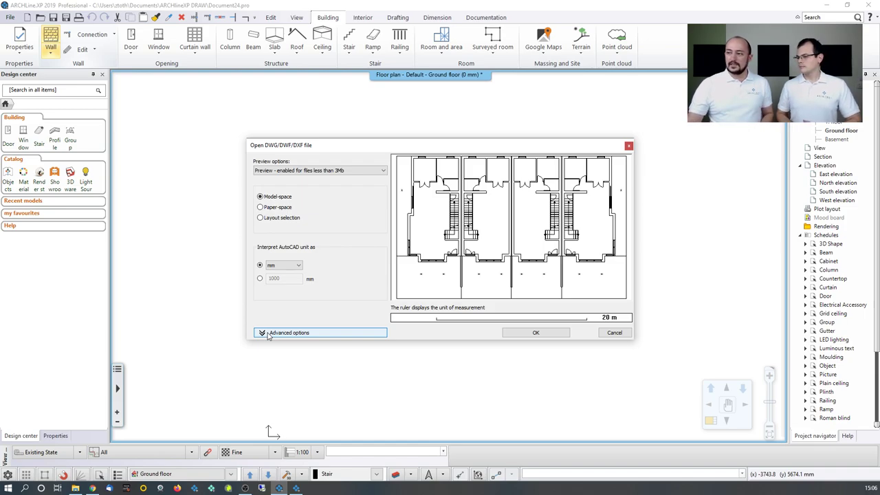
pyautogui.click(549, 335)
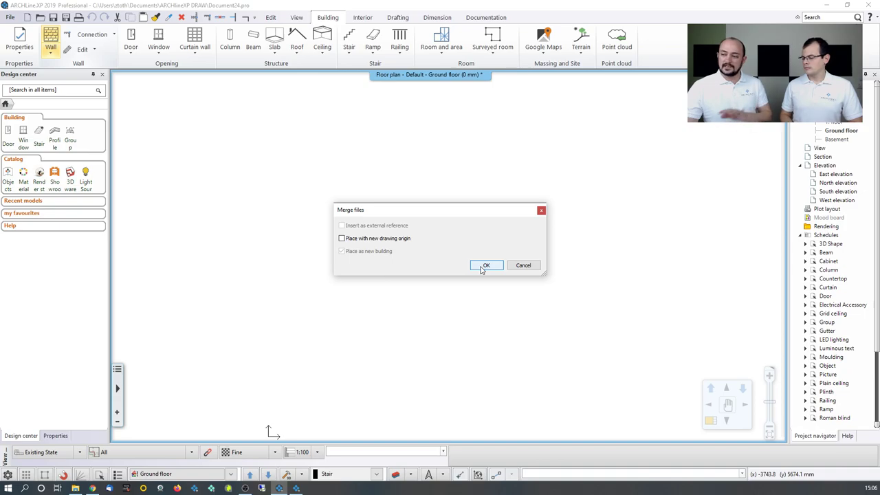
# - Merge the plan in as a new building, inspect the imported group, then open the layer options
pyautogui.click(485, 266)
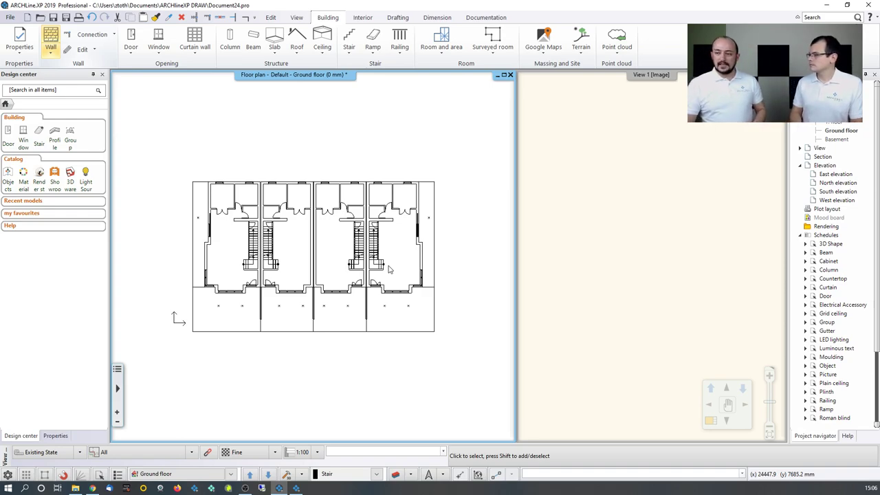
pyautogui.click(196, 190)
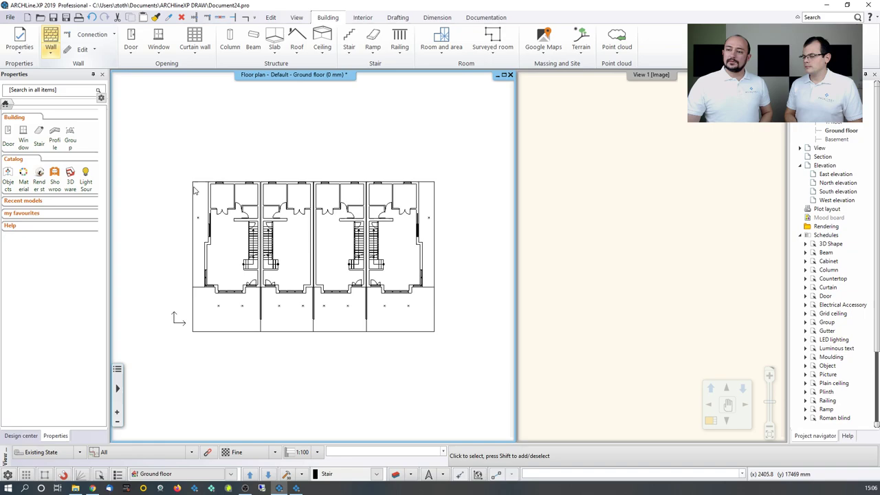
pyautogui.click(213, 146)
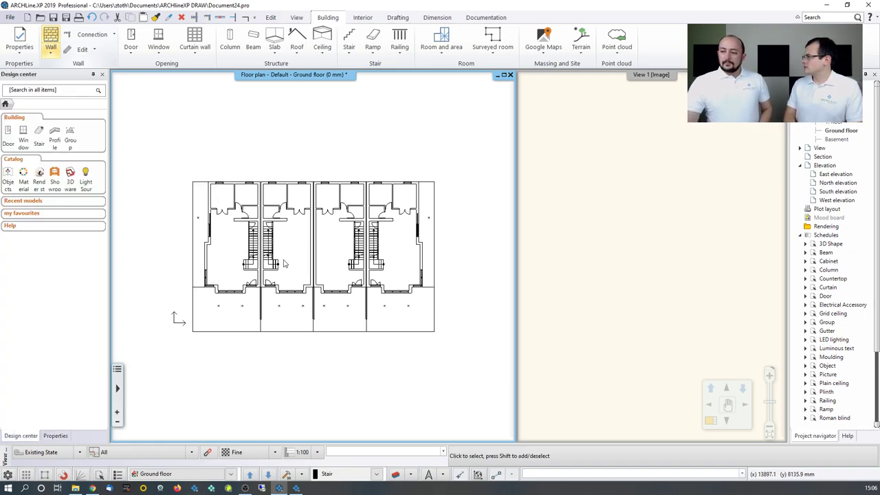
pyautogui.click(412, 475)
pyautogui.click(413, 410)
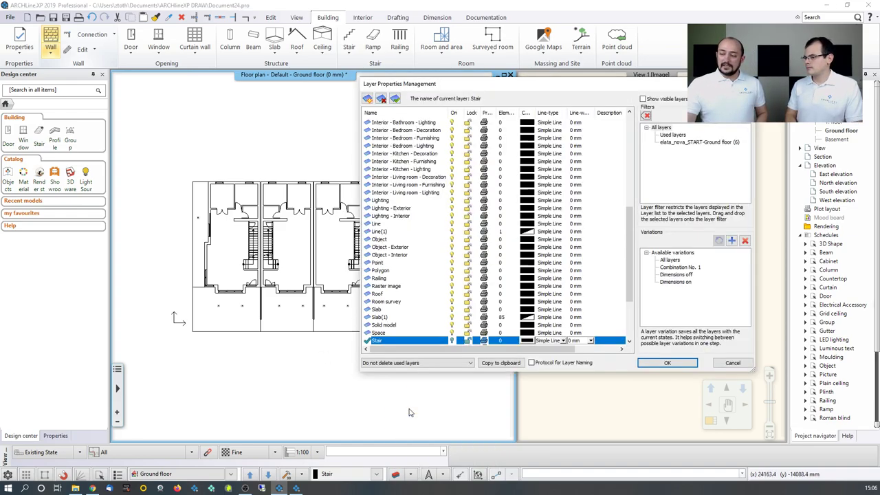
pyautogui.click(666, 131)
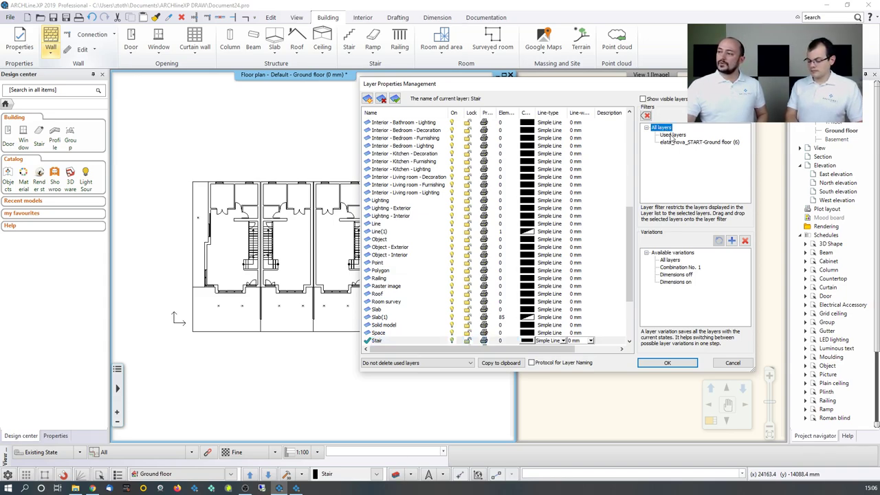
pyautogui.click(672, 135)
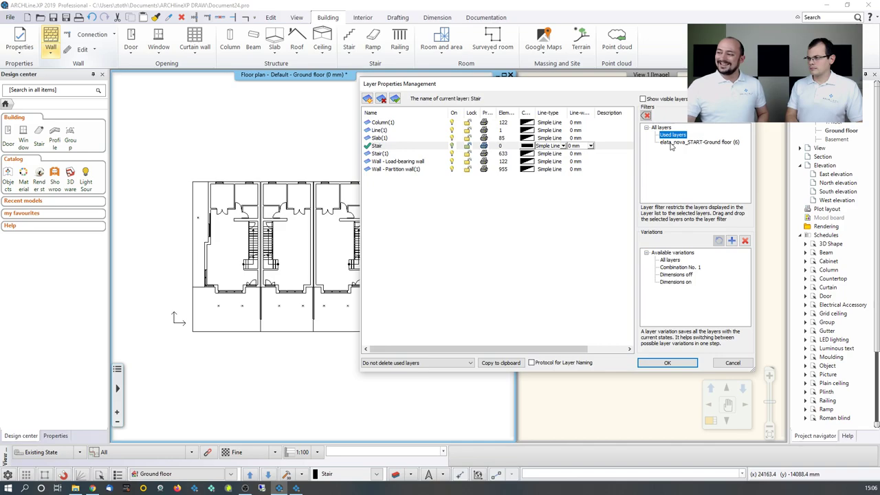
pyautogui.click(694, 141)
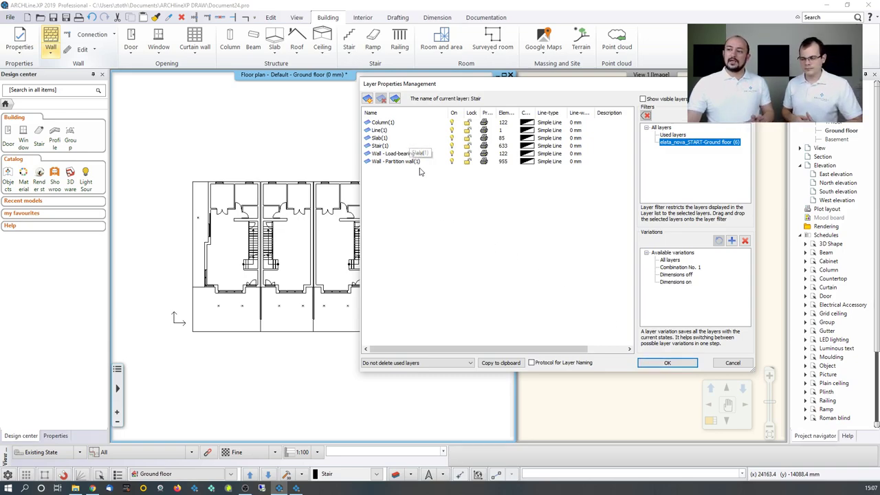
pyautogui.click(665, 363)
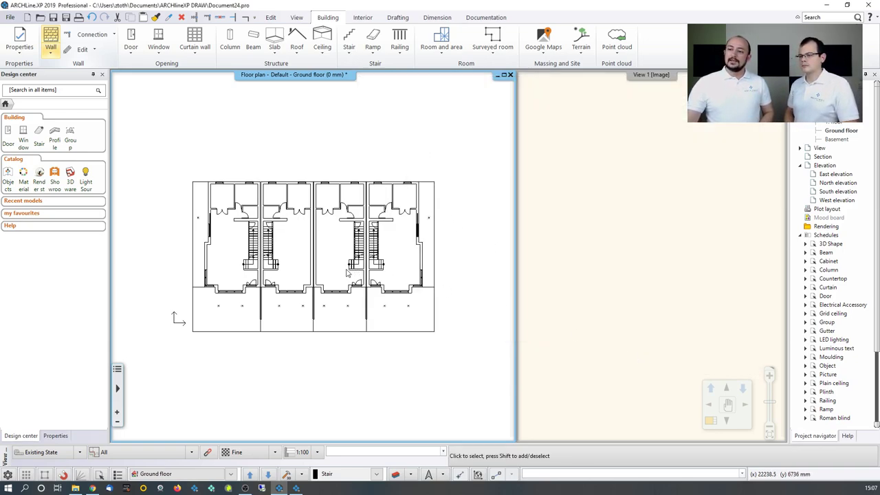
# - Trace a 1-layered 38-wide wall along the first unit's top edge from the DWG lines
pyautogui.click(49, 53)
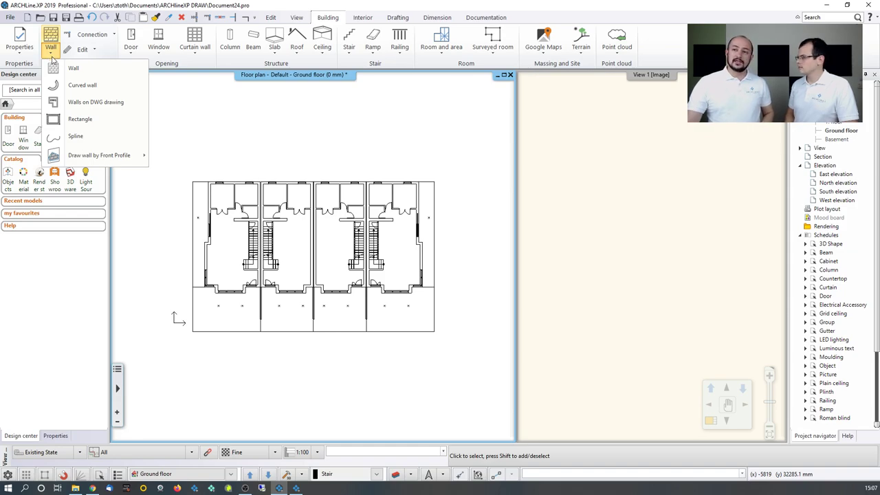
pyautogui.click(77, 103)
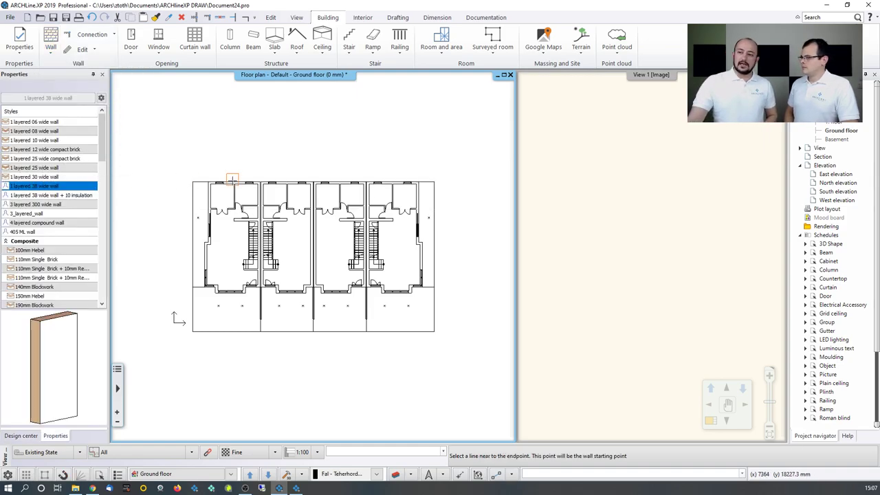
pyautogui.scroll(4, 231, 173)
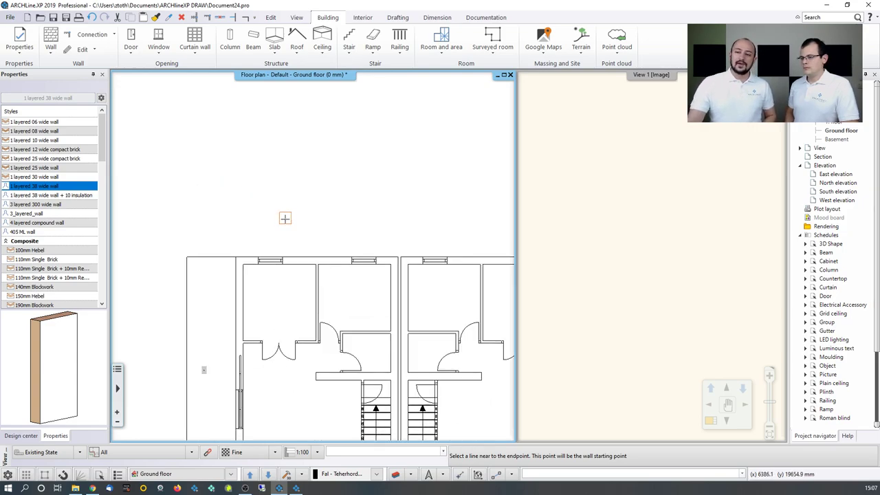
pyautogui.moveTo(279, 227); pyautogui.dragTo(247, 229, button='middle')
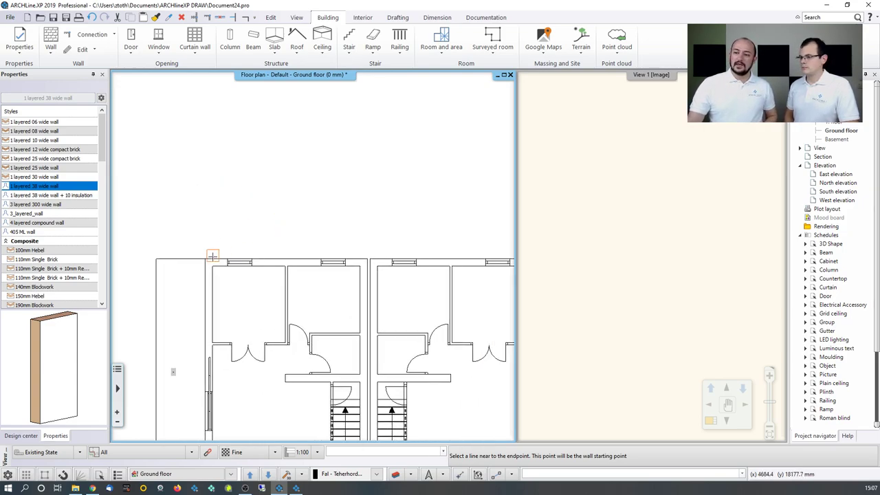
pyautogui.click(361, 260)
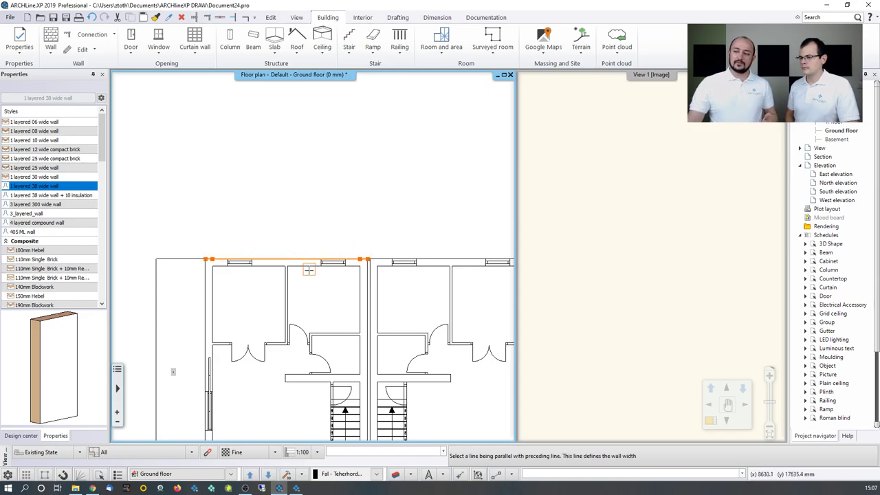
pyautogui.click(328, 280)
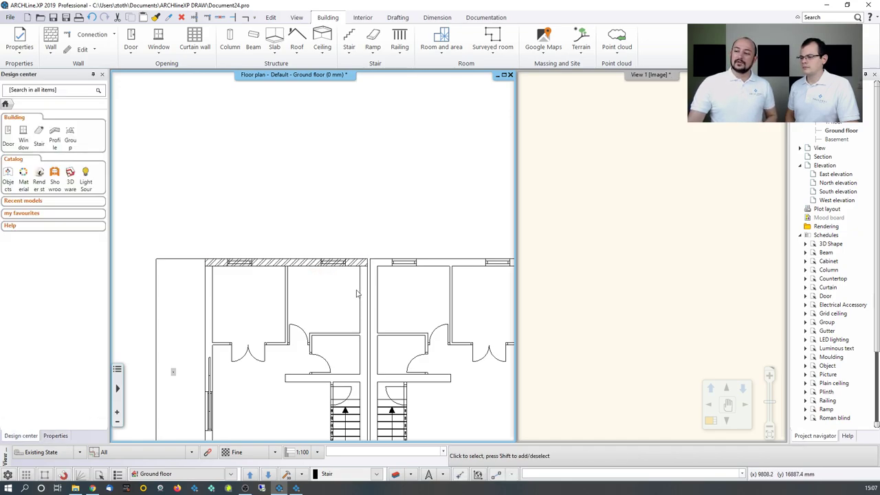
# - Zoom out the 3D view and pan the floor plan to the stairs area
pyautogui.click(638, 246)
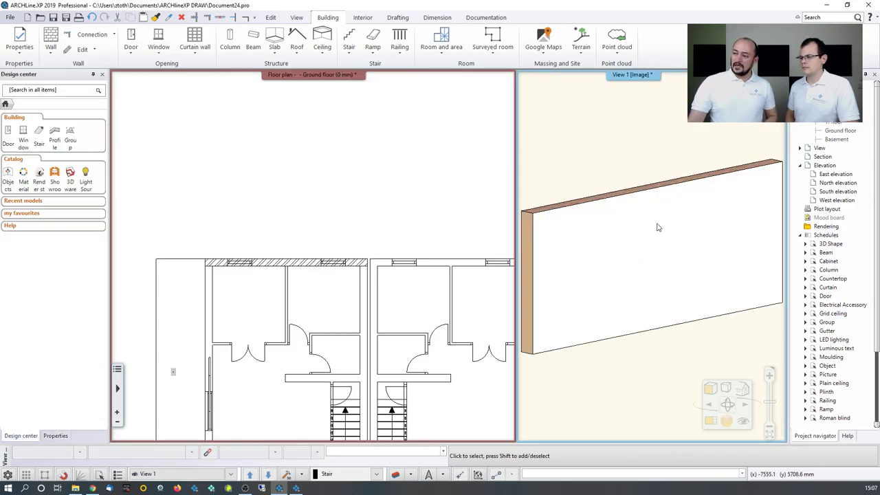
pyautogui.scroll(-3, 637, 246)
pyautogui.moveTo(323, 357); pyautogui.dragTo(289, 199, button='middle')
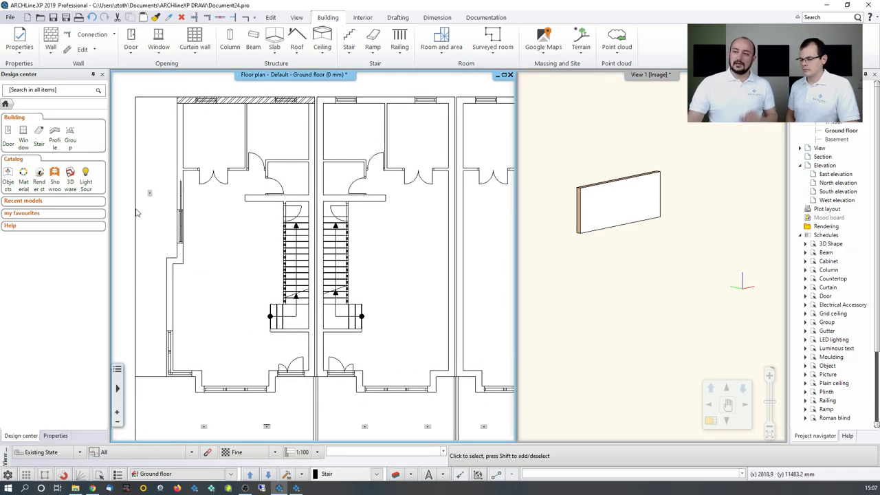
pyautogui.click(49, 51)
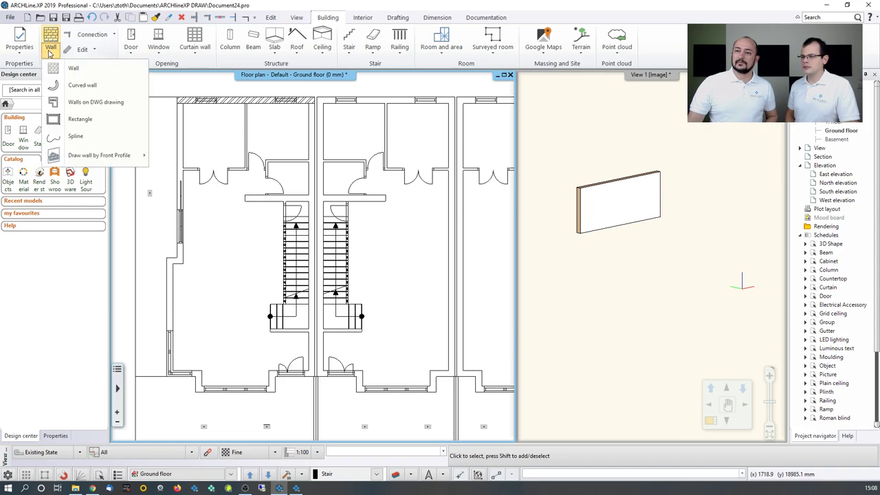
# - Trace the wall between the stairs, running down to the front wall, over the DWG lines
pyautogui.click(85, 102)
pyautogui.scroll(2, 309, 119)
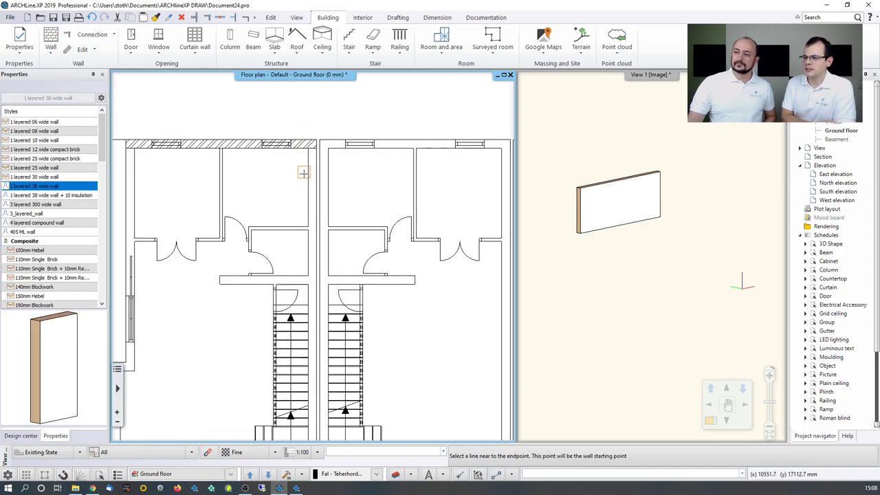
pyautogui.click(317, 156)
pyautogui.scroll(-5, 315, 257)
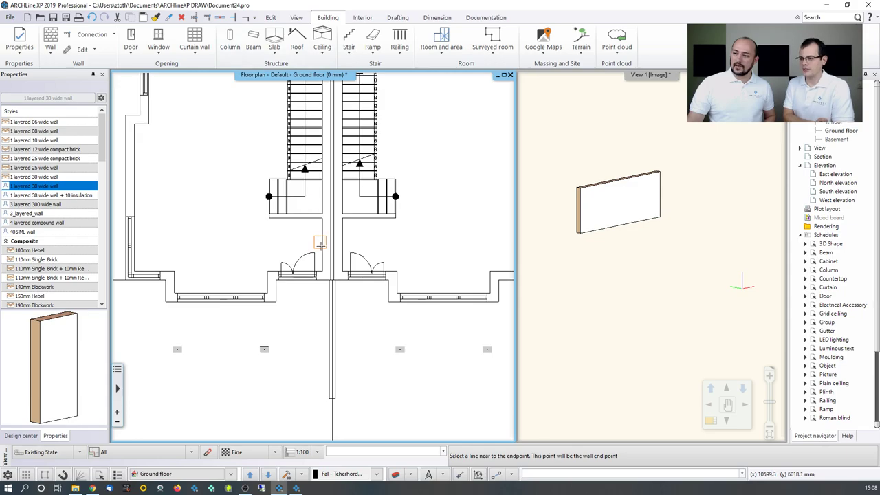
pyautogui.click(331, 261)
pyautogui.click(320, 255)
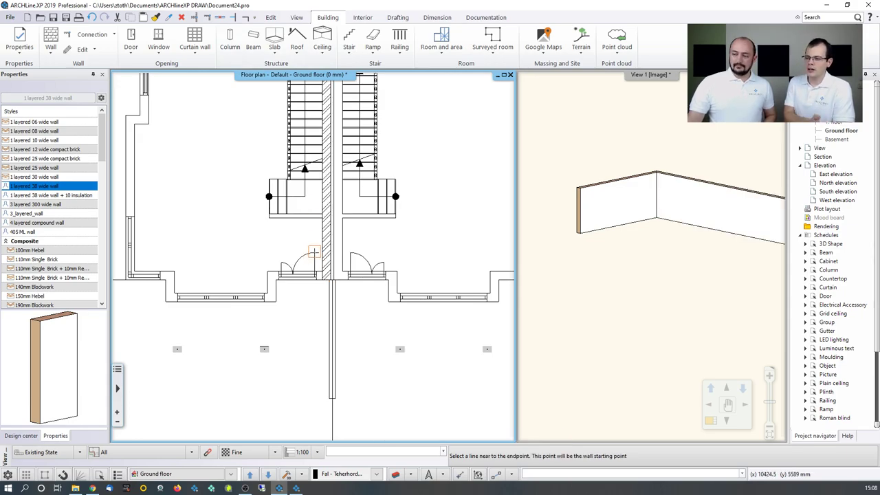
# - Trace the front wall and the vertical wall below it from the plan lines
pyautogui.scroll(2, 317, 257)
pyautogui.scroll(2, 316, 270)
pyautogui.click(319, 265)
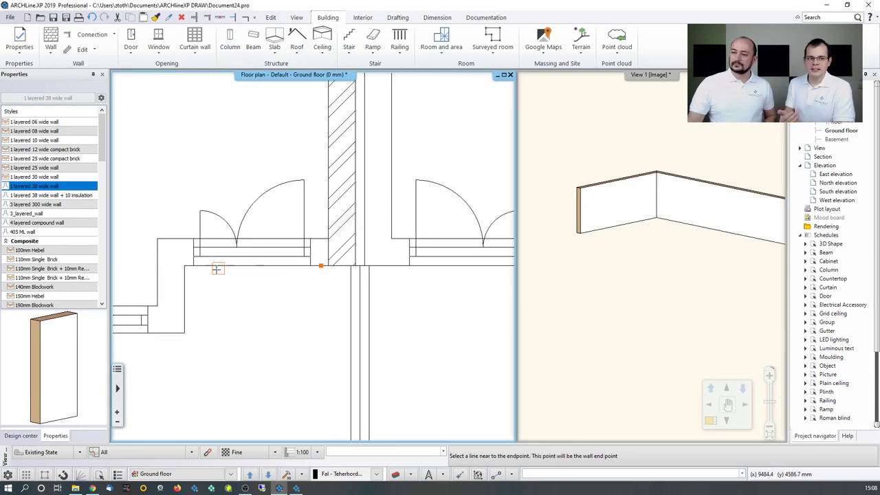
pyautogui.click(185, 265)
pyautogui.click(181, 239)
pyautogui.click(184, 266)
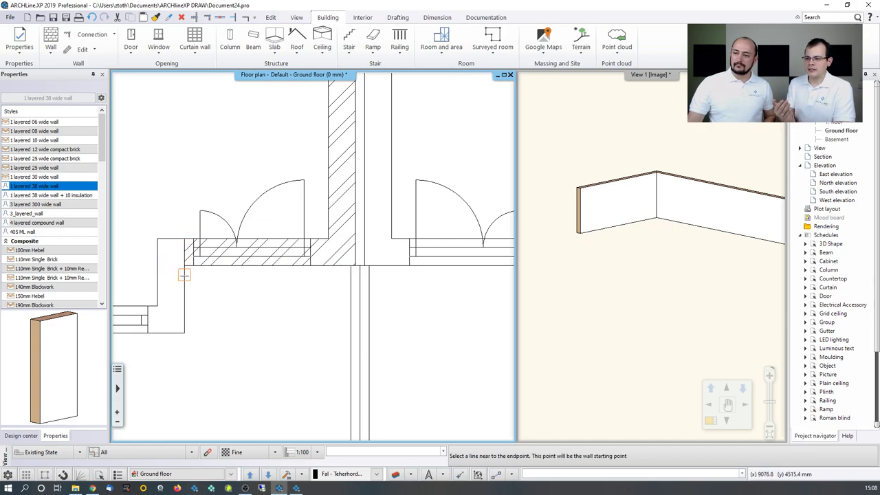
pyautogui.click(184, 332)
pyautogui.click(157, 280)
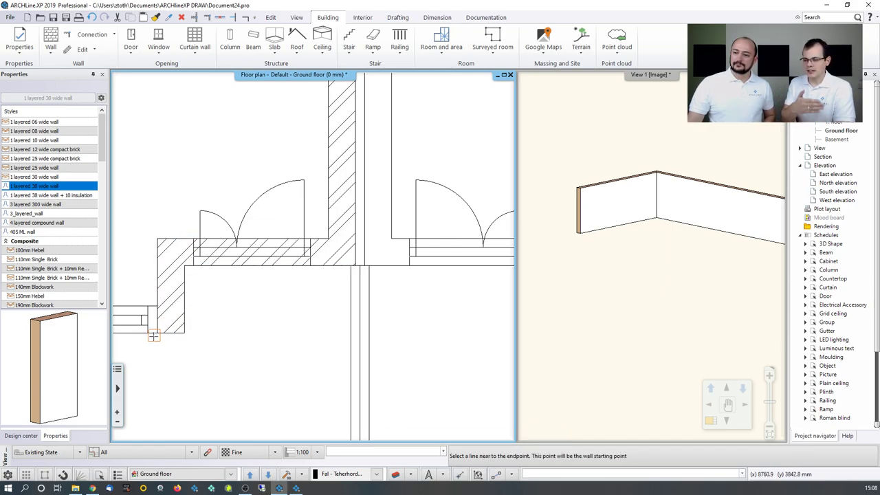
# - Trace the long front wall and finish the wall tracing
pyautogui.click(149, 333)
pyautogui.moveTo(77, 333)
pyautogui.mouseDown(button='middle')
pyautogui.moveTo(207, 315)
pyautogui.moveTo(383, 307)
pyautogui.mouseUp(button='middle')
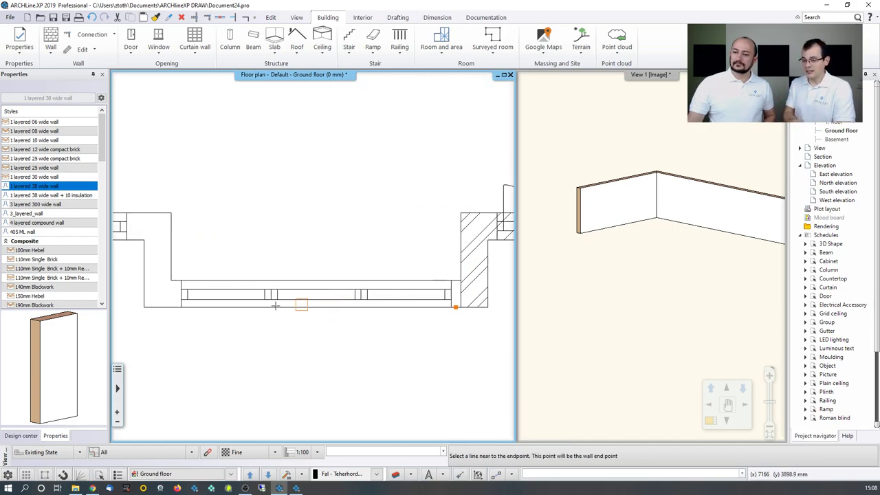
pyautogui.click(160, 305)
pyautogui.click(184, 280)
pyautogui.scroll(-3, 313, 254)
pyautogui.press('Escape')
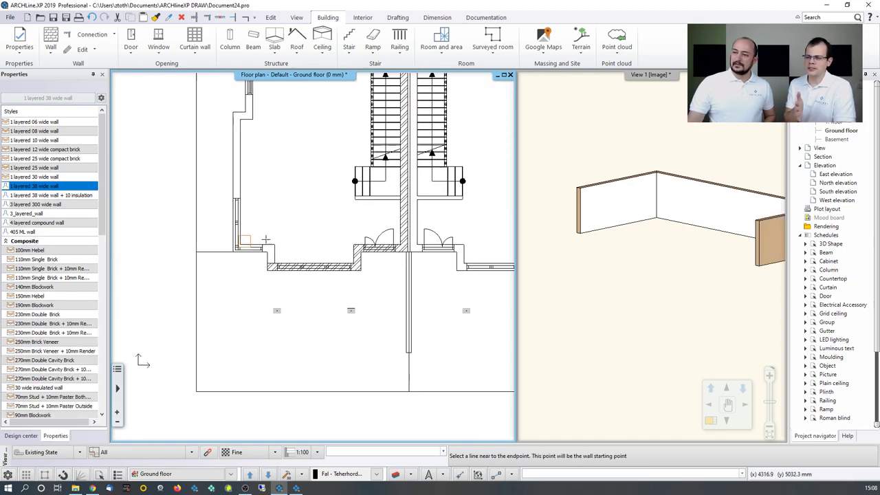
# - Trace the left outer wall and the horizontal interior wall of the upper-left rooms
pyautogui.click(618, 212)
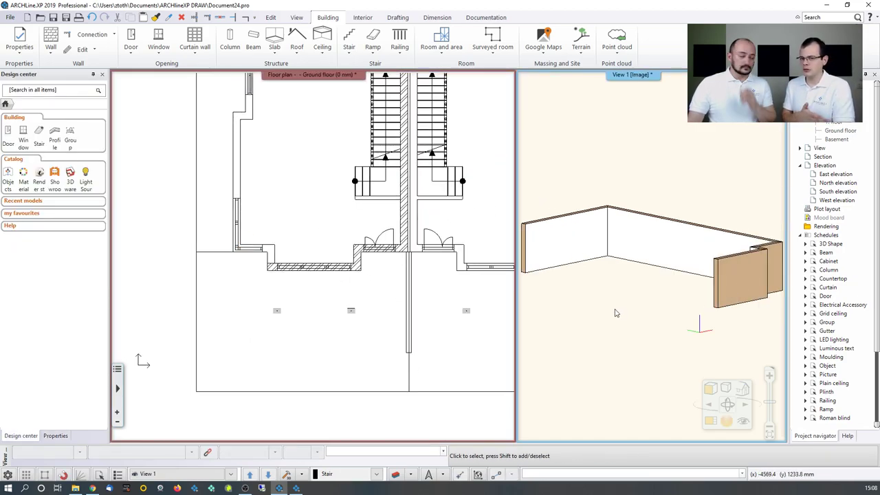
pyautogui.moveTo(400, 244); pyautogui.dragTo(381, 357, button='middle')
pyautogui.moveTo(326, 174); pyautogui.dragTo(317, 221, button='middle')
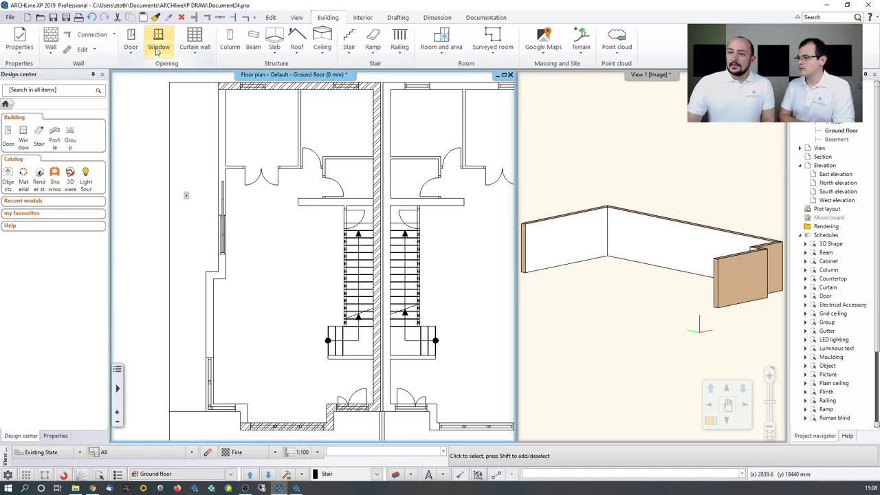
pyautogui.click(51, 49)
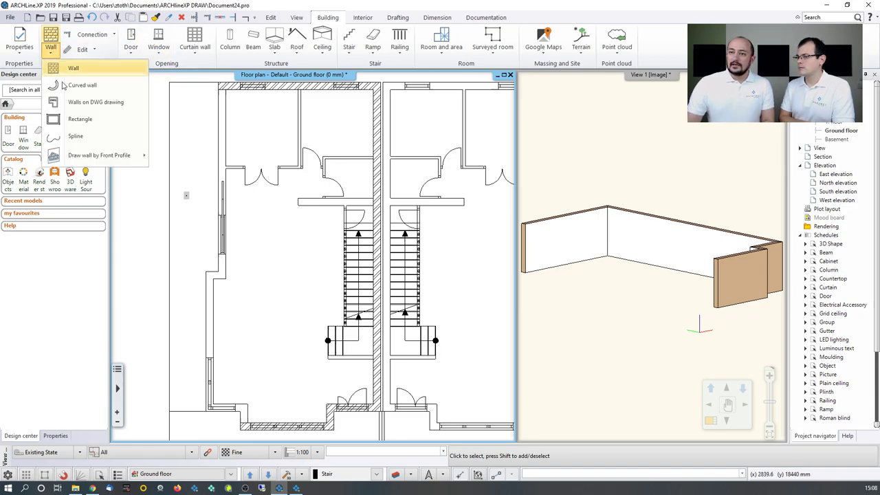
pyautogui.click(82, 103)
pyautogui.scroll(2, 340, 165)
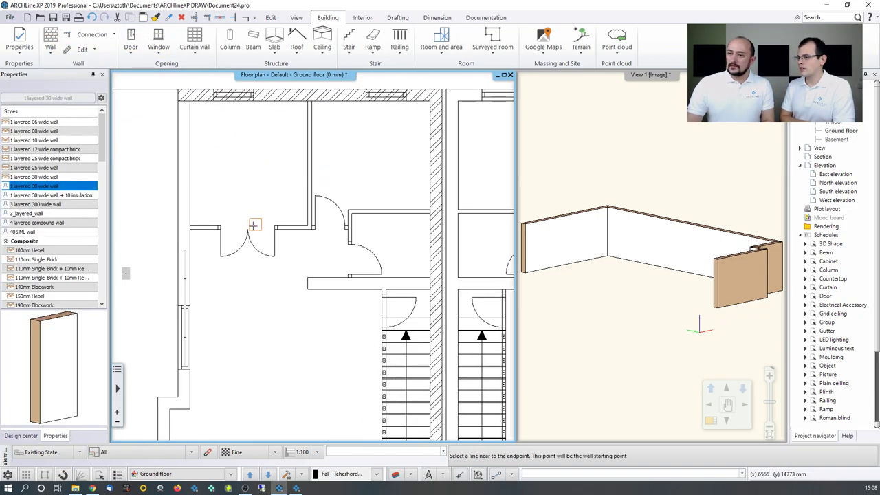
pyautogui.click(178, 111)
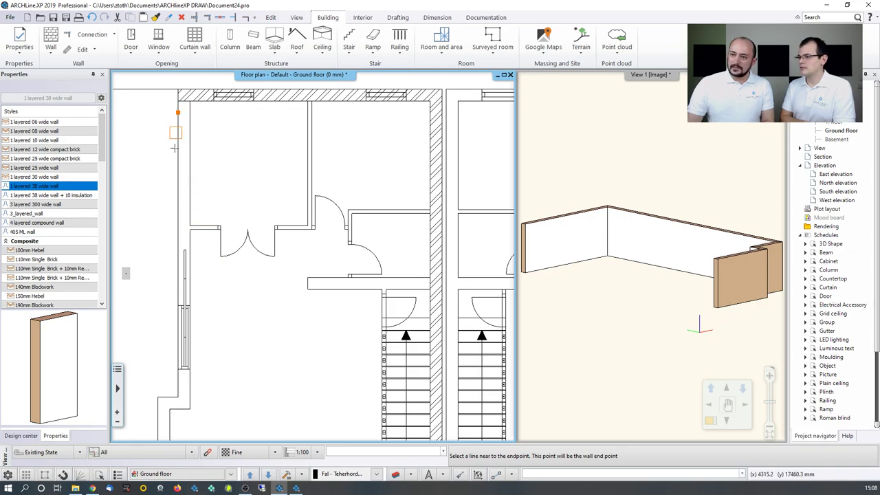
pyautogui.click(173, 376)
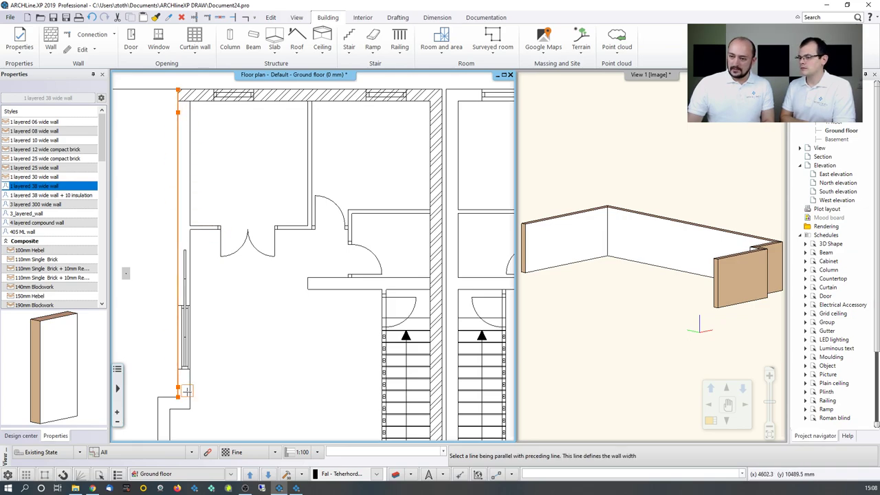
pyautogui.click(196, 224)
pyautogui.click(306, 225)
pyautogui.click(295, 231)
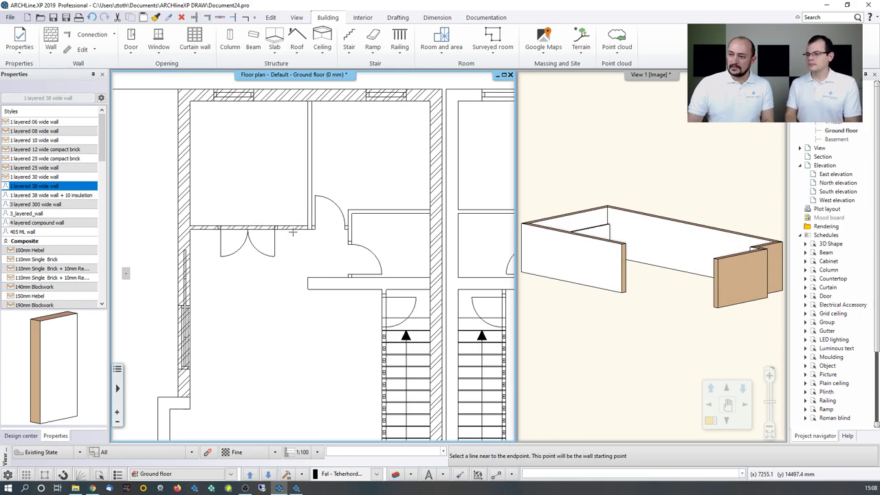
pyautogui.press('Escape')
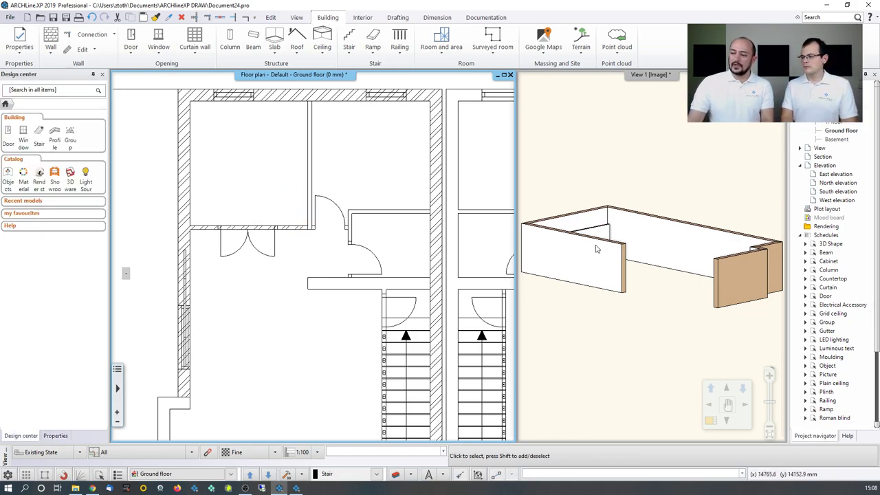
# - Move the short interior wall's end node so the wall reaches the wall by the door
pyautogui.moveTo(597, 248); pyautogui.dragTo(524, 284)
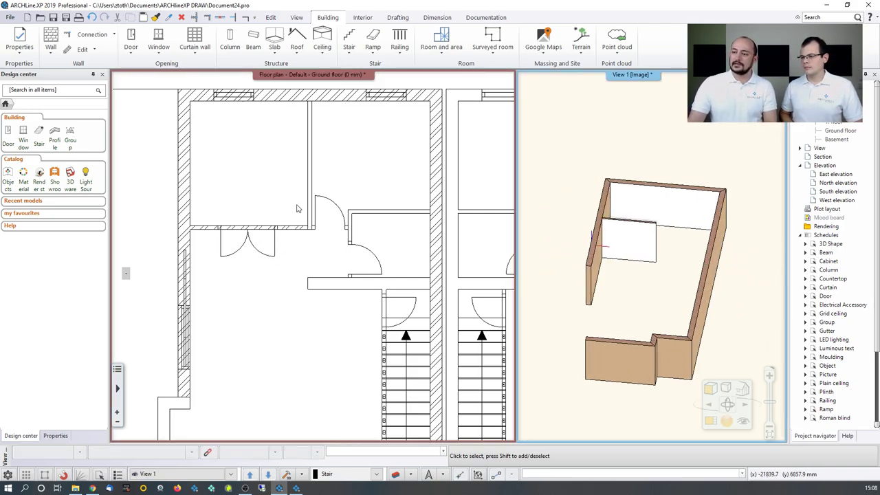
pyautogui.click(285, 229)
pyautogui.click(285, 229)
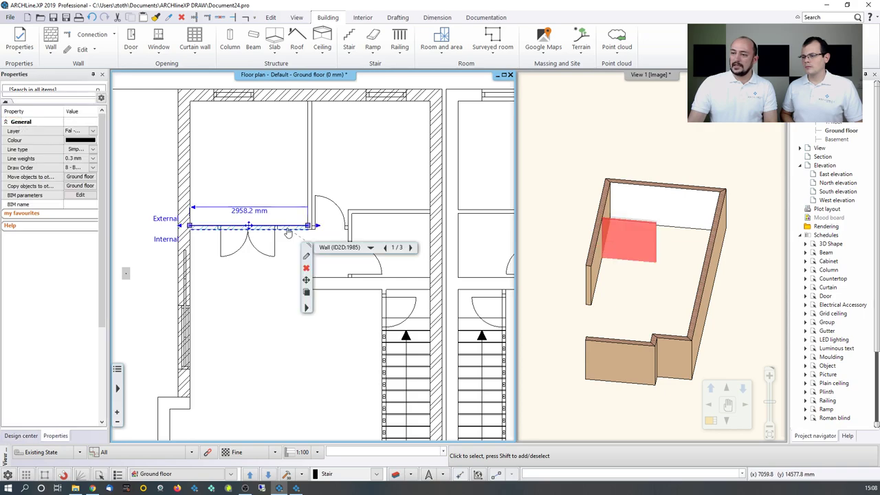
pyautogui.click(308, 226)
pyautogui.click(340, 231)
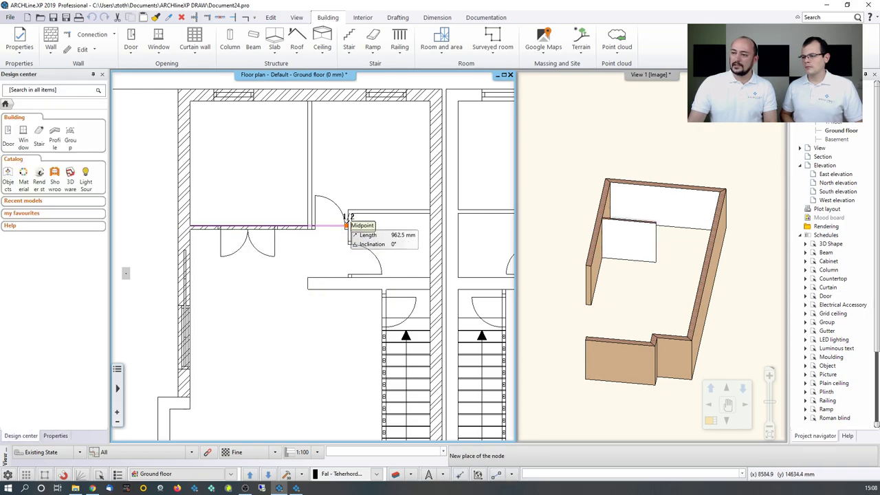
pyautogui.click(347, 225)
pyautogui.rightClick(340, 170)
pyautogui.press('Escape')
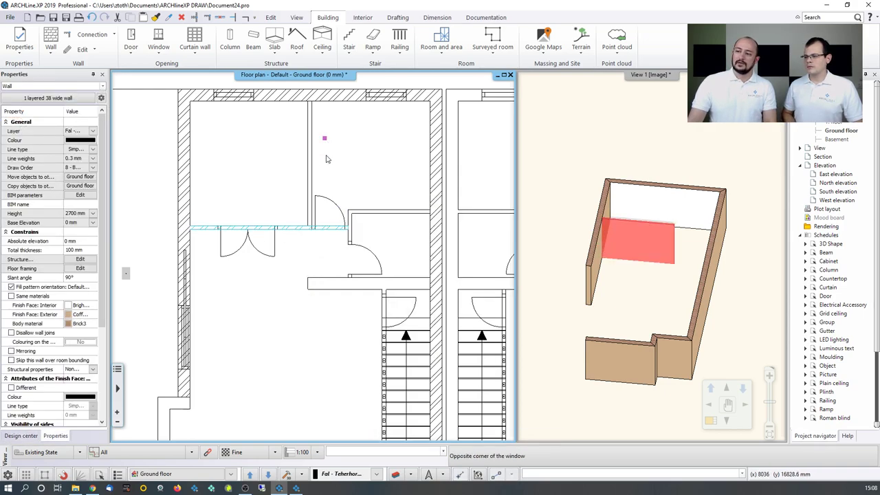
pyautogui.press('Escape')
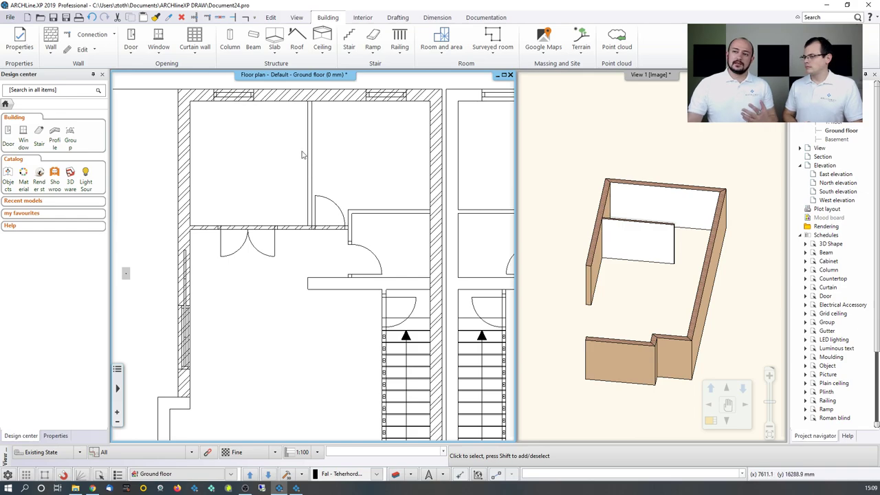
# - Place a 900 x 2100 mm partition-wall door by two points in the extended wall, matching the plan's swing
pyautogui.click(132, 55)
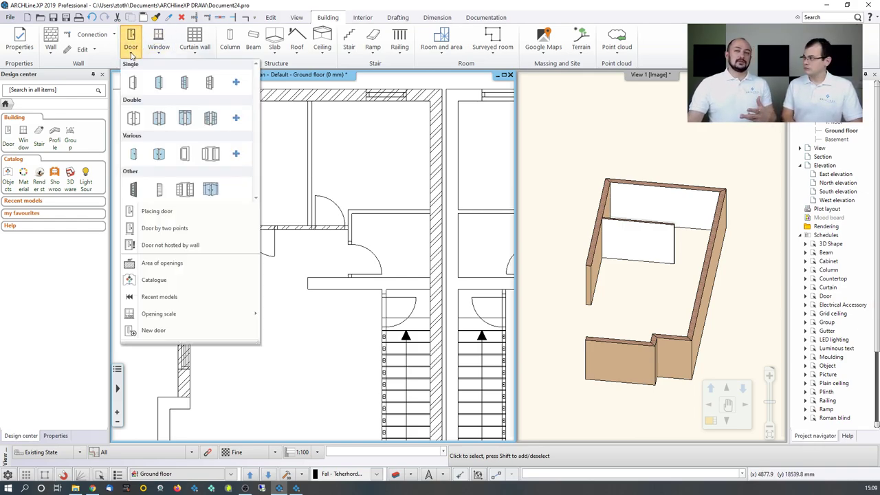
pyautogui.click(156, 233)
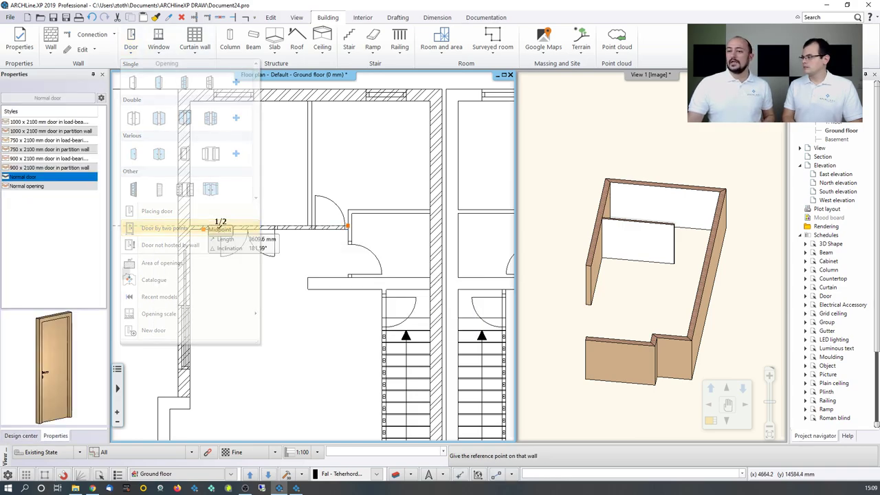
pyautogui.scroll(4, 230, 224)
pyautogui.click(229, 226)
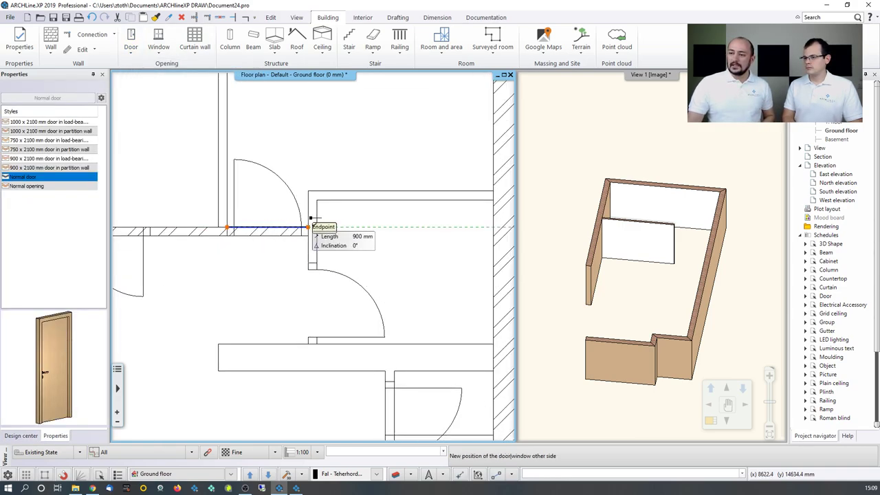
pyautogui.click(308, 227)
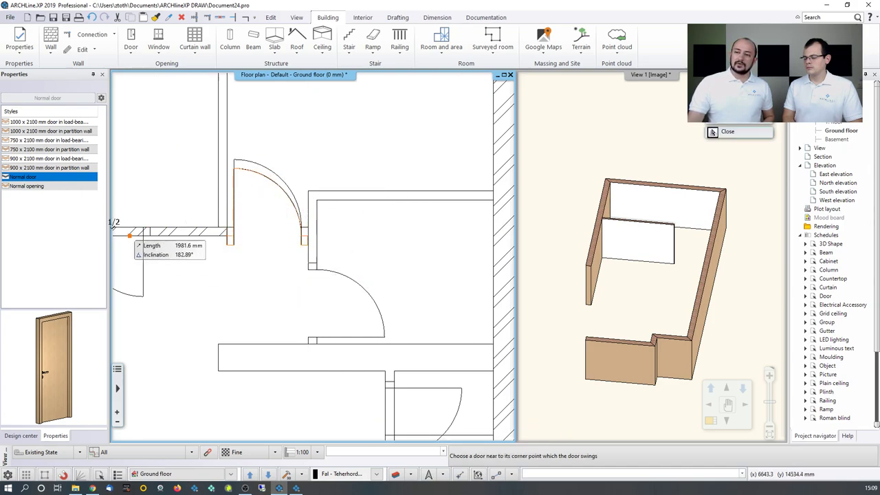
pyautogui.click(34, 168)
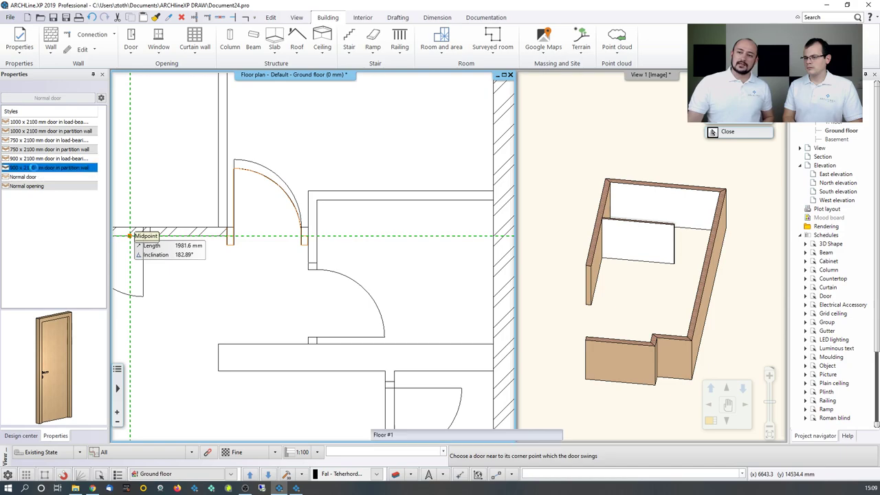
pyautogui.click(225, 181)
pyautogui.press('Escape')
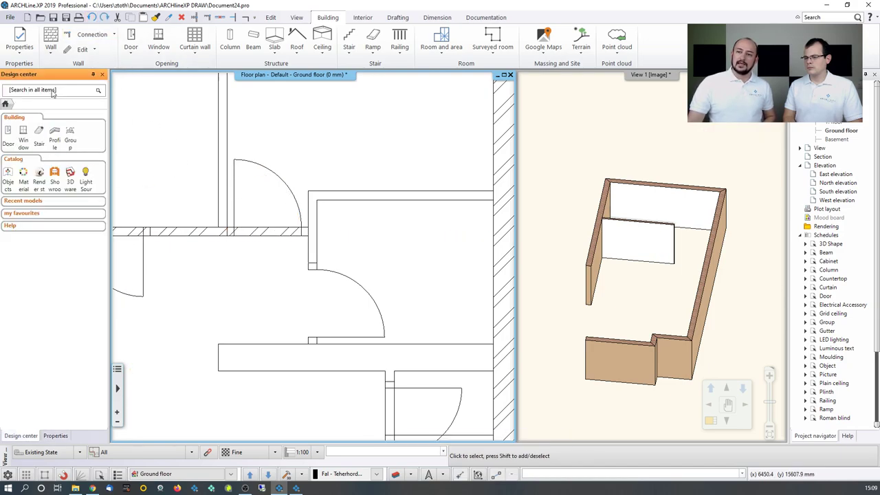
# - Place a door by two points from the wall endpoint to the opposite side, then zoom out
pyautogui.click(127, 52)
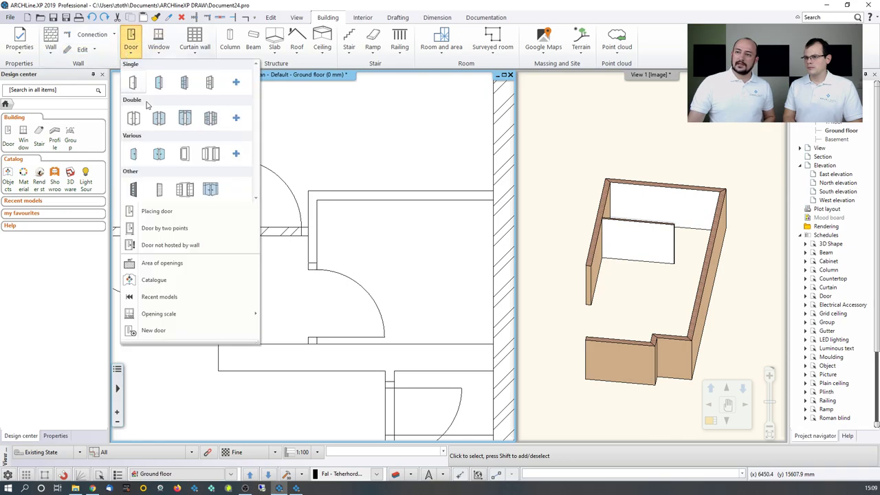
pyautogui.click(147, 230)
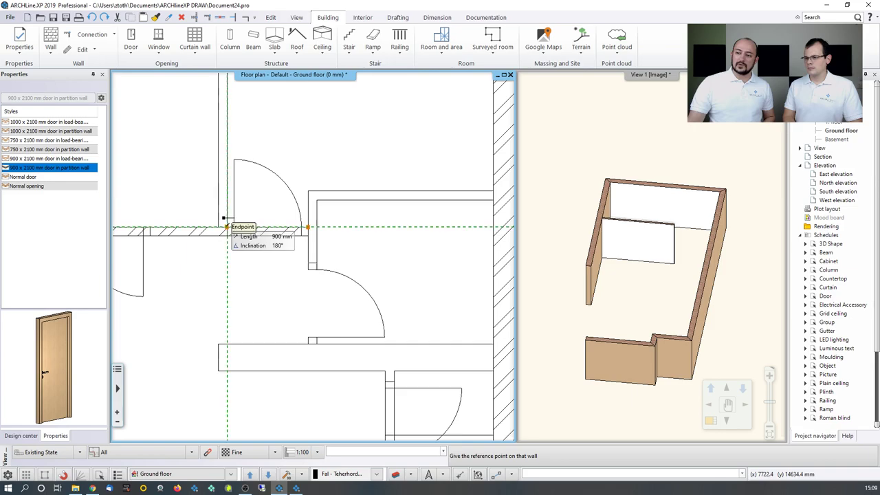
pyautogui.click(224, 222)
pyautogui.click(307, 227)
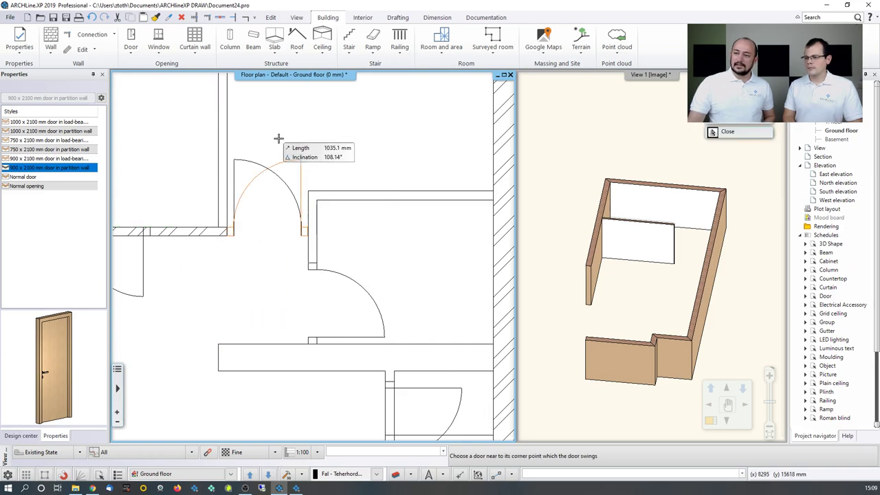
pyautogui.press('Escape')
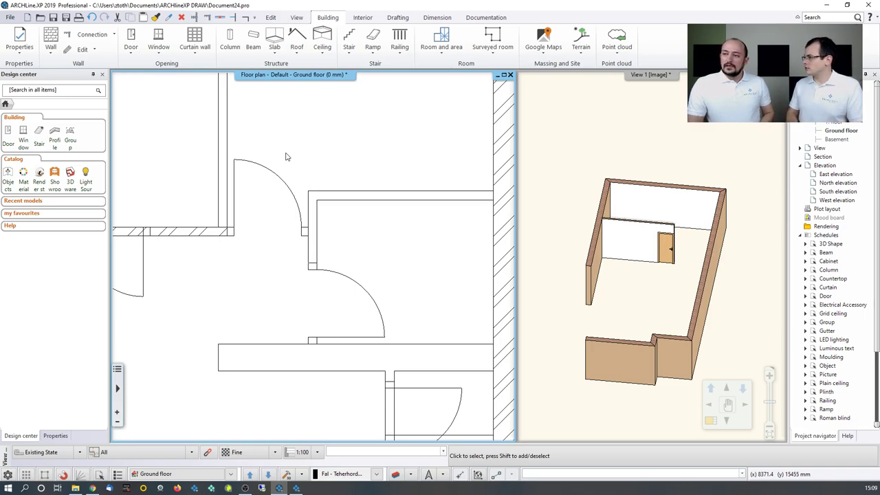
pyautogui.scroll(-5, 316, 187)
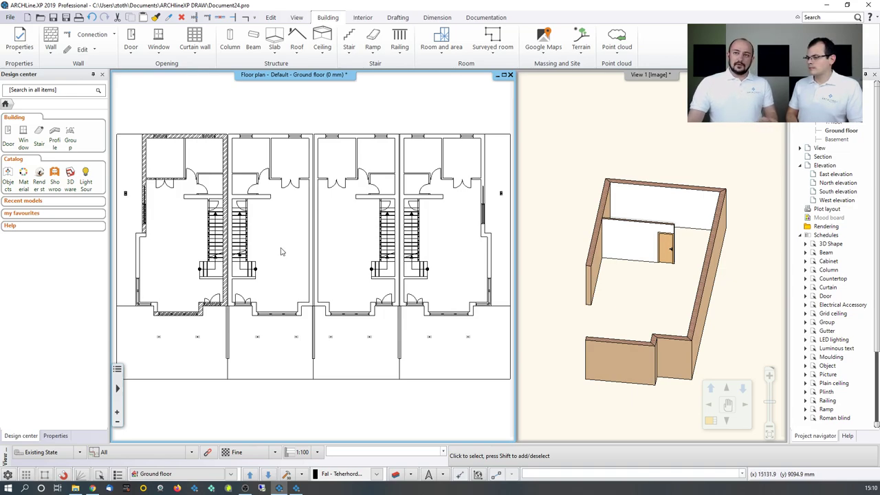
# - Glance at the building levels, then move the floor plan up to the empty 1. floor at 3000 mm
pyautogui.click(203, 475)
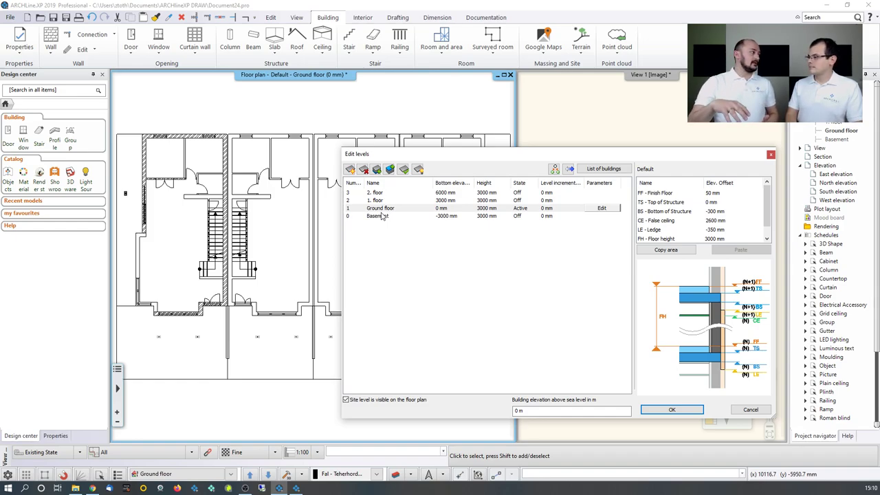
pyautogui.click(772, 155)
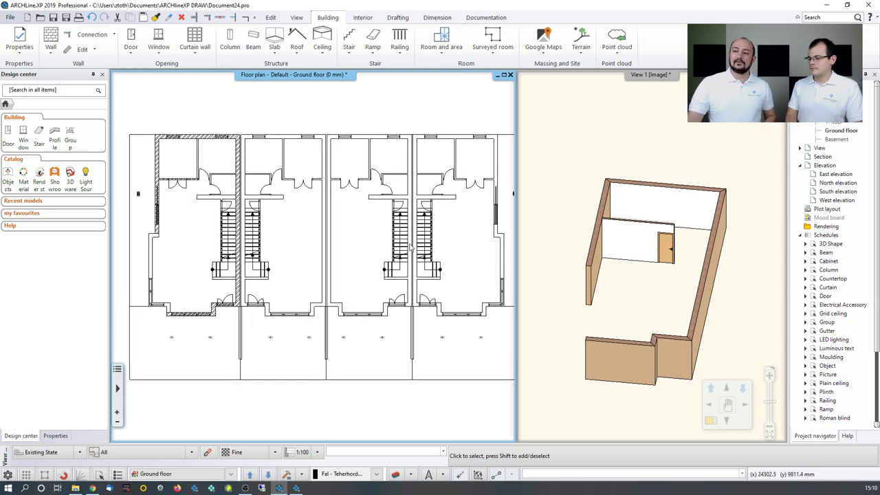
pyautogui.click(249, 474)
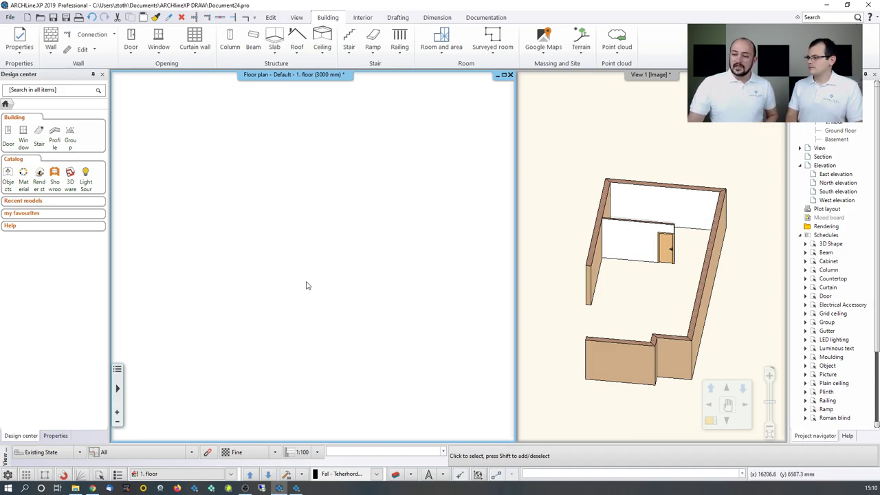
# - Drag elata_nova_START-1st floor.dwg from File Explorer's DWG folder into the ARCHLine.XP plan window
pyautogui.click(76, 488)
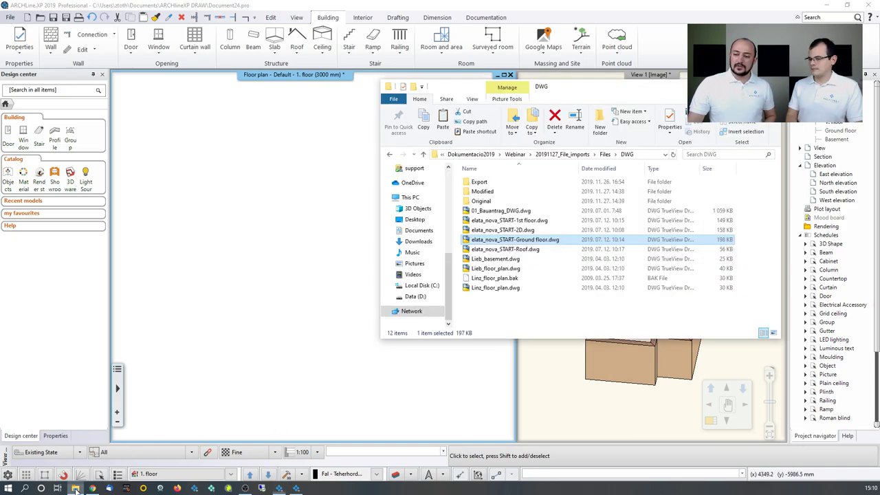
pyautogui.click(509, 220)
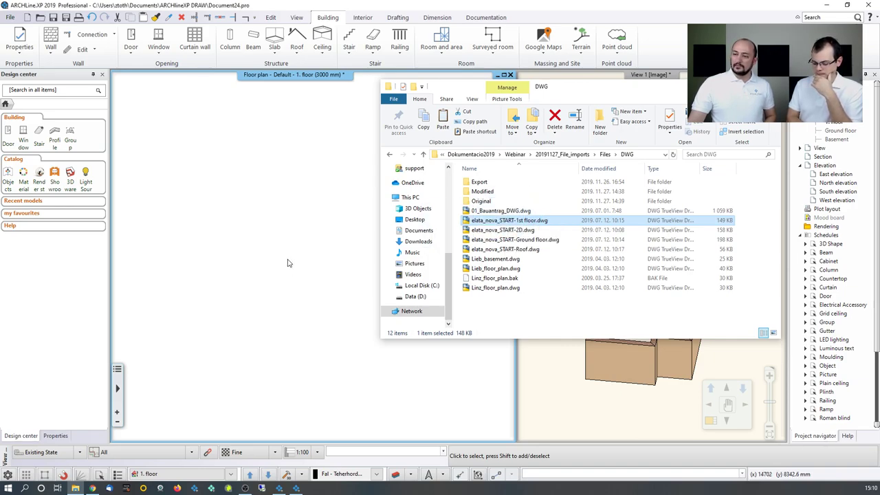
pyautogui.moveTo(288, 263); pyautogui.dragTo(288, 264)
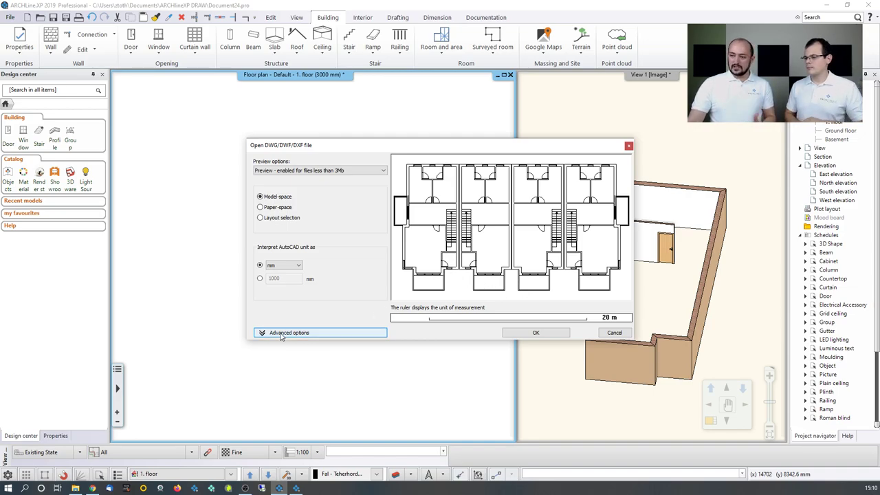
# - Accept the mm DWG import settings and merge the first-floor drawing into the 1. floor plan
pyautogui.click(536, 333)
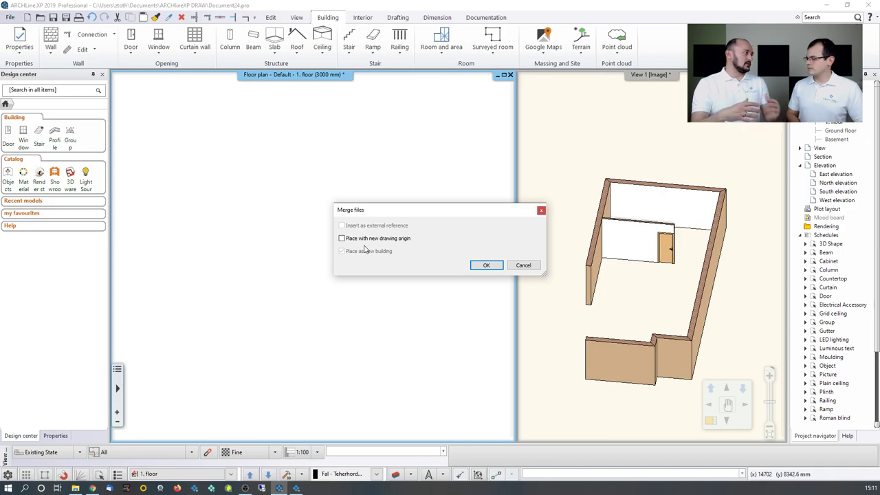
pyautogui.click(489, 267)
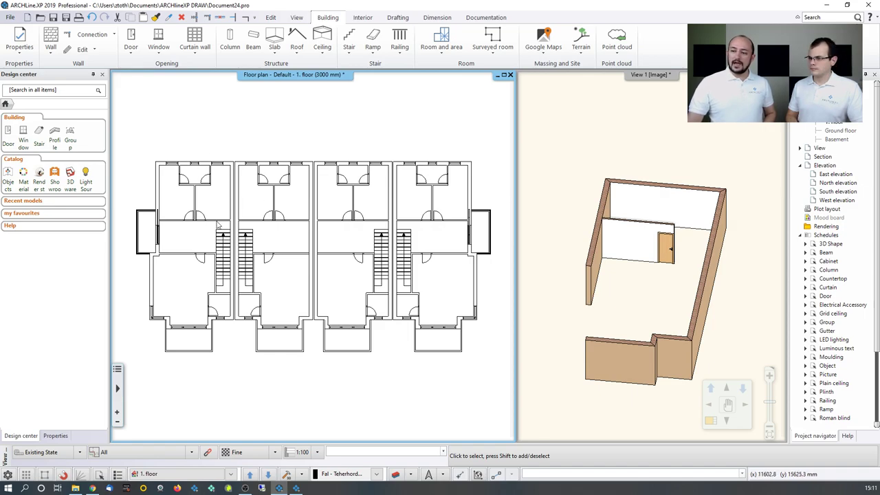
# - Toggle between Ground floor and 1. floor to compare drawings, ending on 1. floor with Wall options open
pyautogui.moveTo(219, 224); pyautogui.dragTo(243, 224, button='middle')
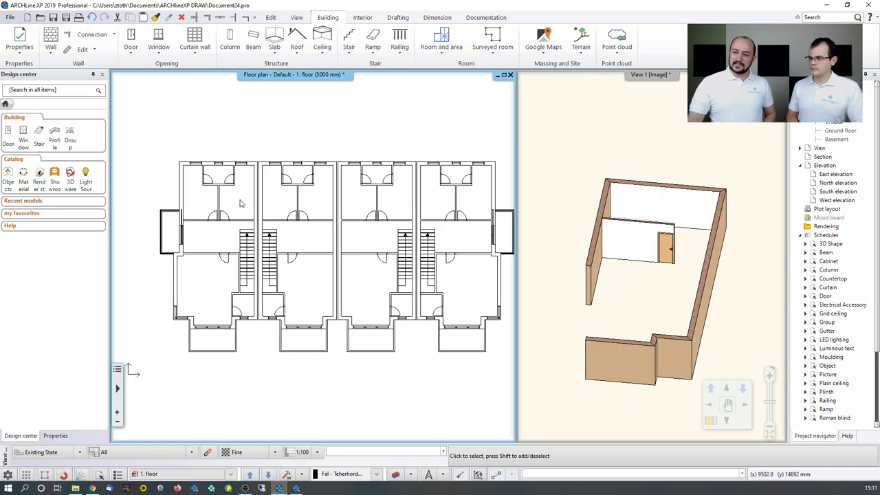
pyautogui.click(267, 477)
pyautogui.click(254, 476)
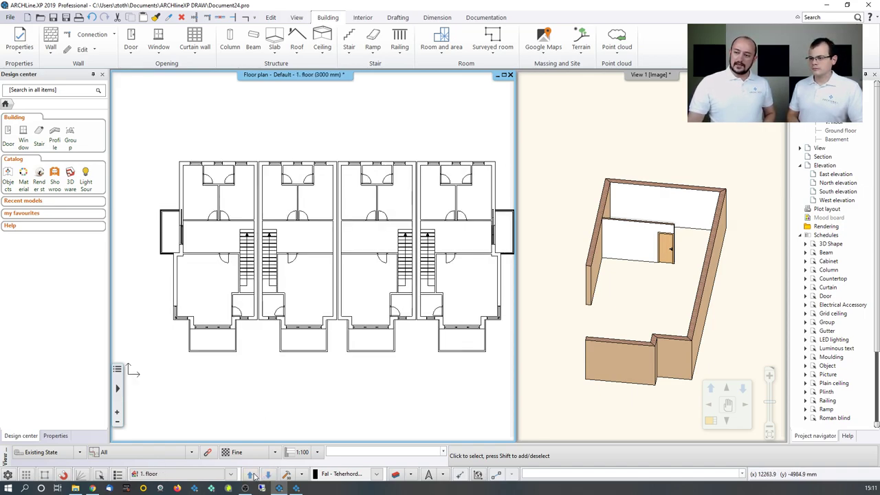
pyautogui.click(267, 476)
pyautogui.click(253, 475)
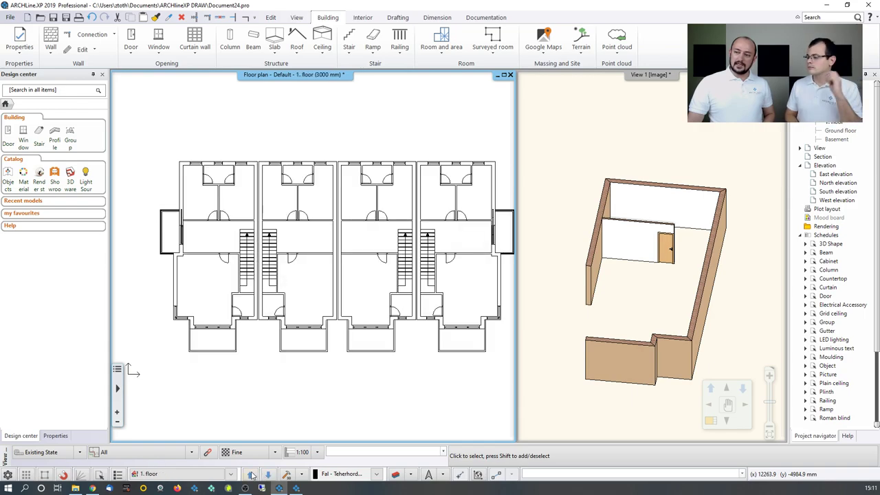
pyautogui.click(268, 476)
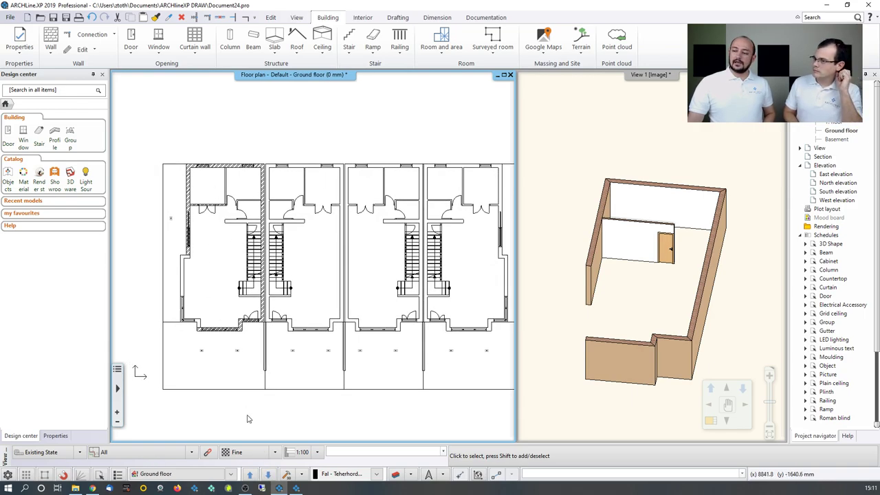
pyautogui.click(252, 474)
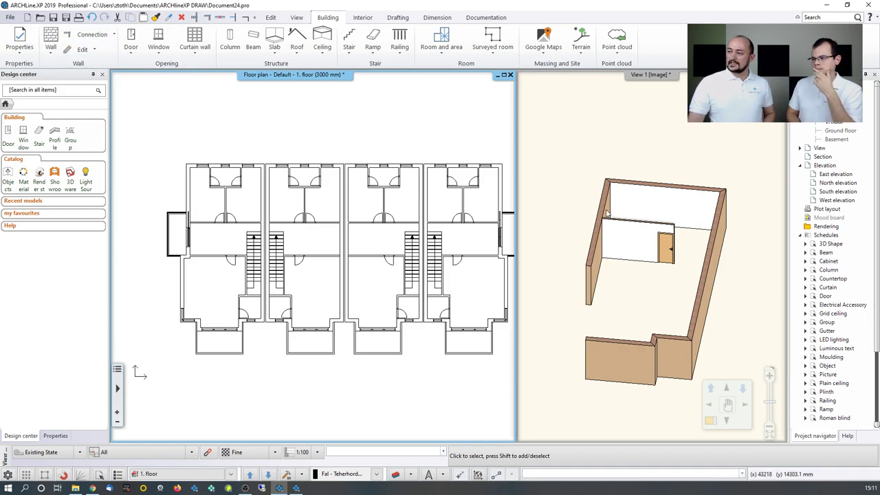
pyautogui.click(51, 57)
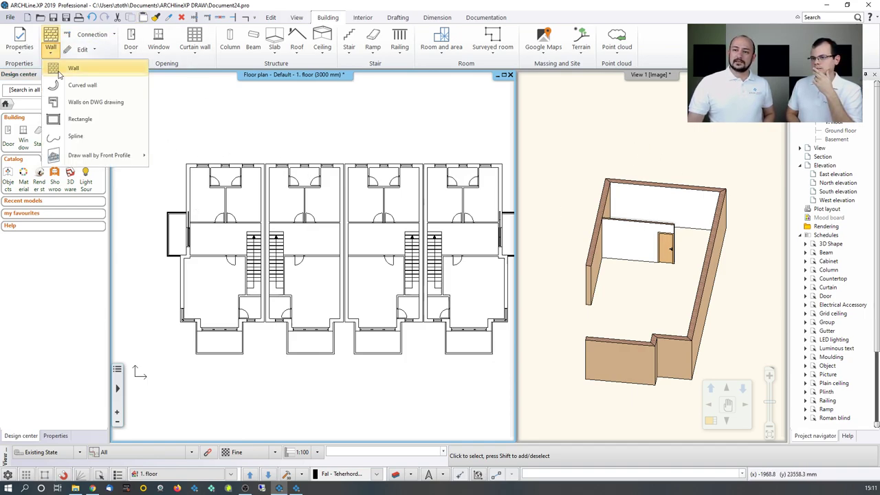
# - Trace a wall from the DWG's top edge line and its parallel line
pyautogui.click(61, 102)
pyautogui.scroll(3, 238, 227)
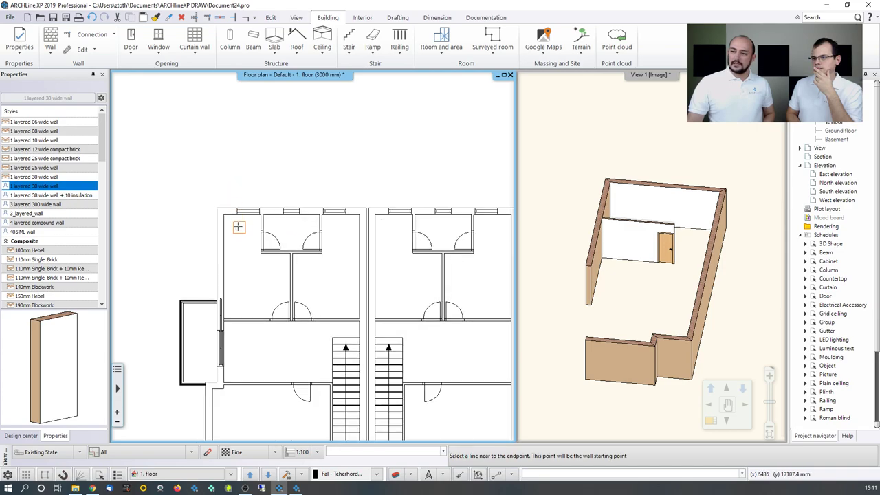
pyautogui.click(351, 207)
pyautogui.click(349, 214)
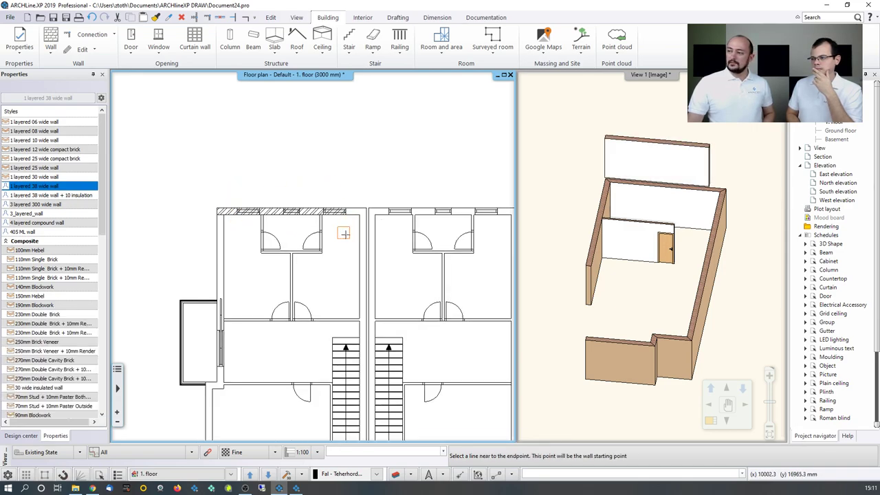
# - Check the new wall in a top-down 3D view and open Layer Properties Management
pyautogui.moveTo(646, 192); pyautogui.dragTo(695, 215, button='middle')
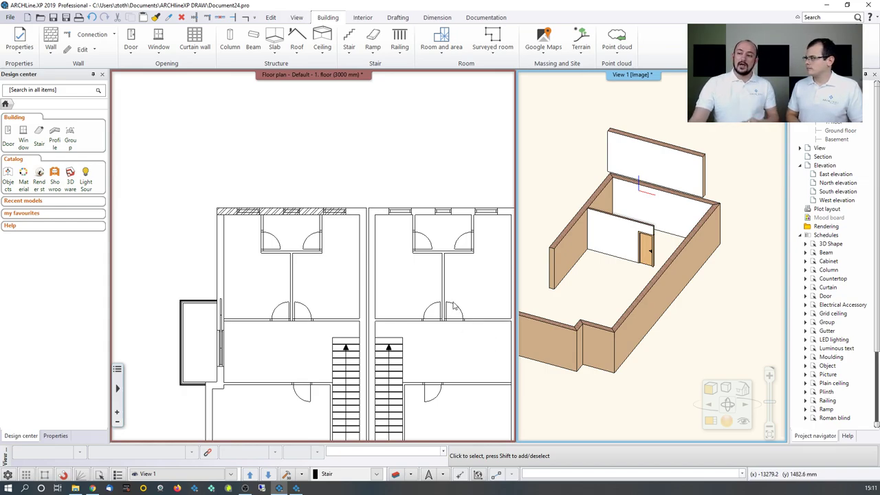
pyautogui.moveTo(372, 290); pyautogui.dragTo(400, 172, button='middle')
pyautogui.scroll(-2, 313, 262)
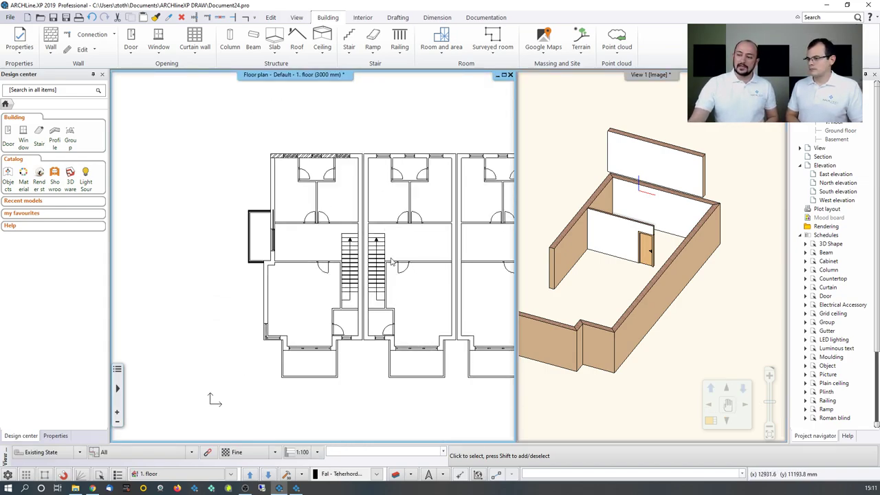
pyautogui.click(397, 476)
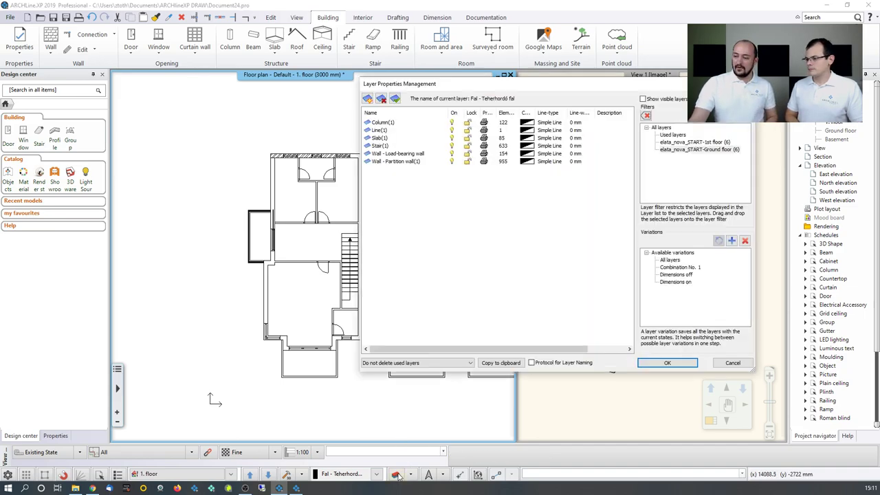
pyautogui.click(694, 142)
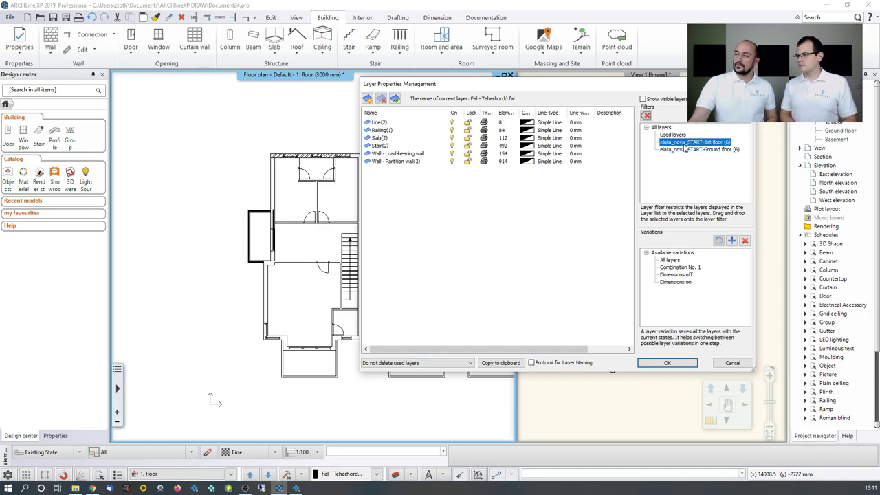
pyautogui.click(685, 150)
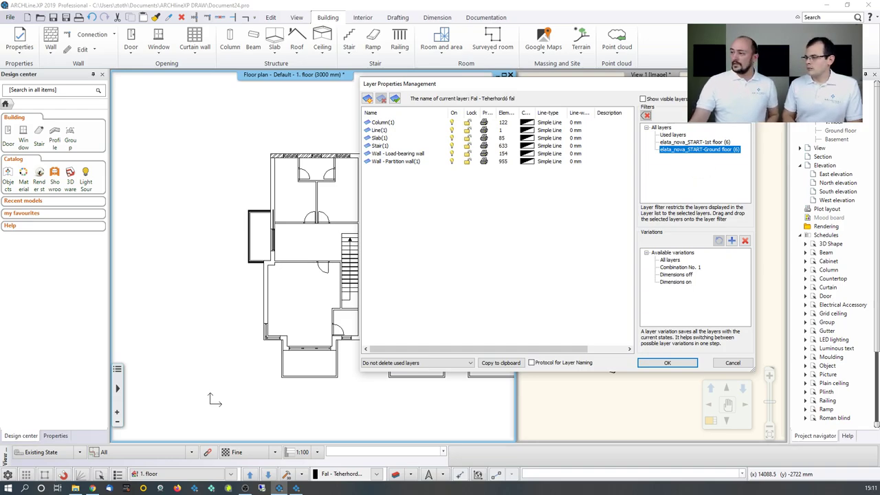
pyautogui.press('Return')
pyautogui.scroll(-3, 332, 184)
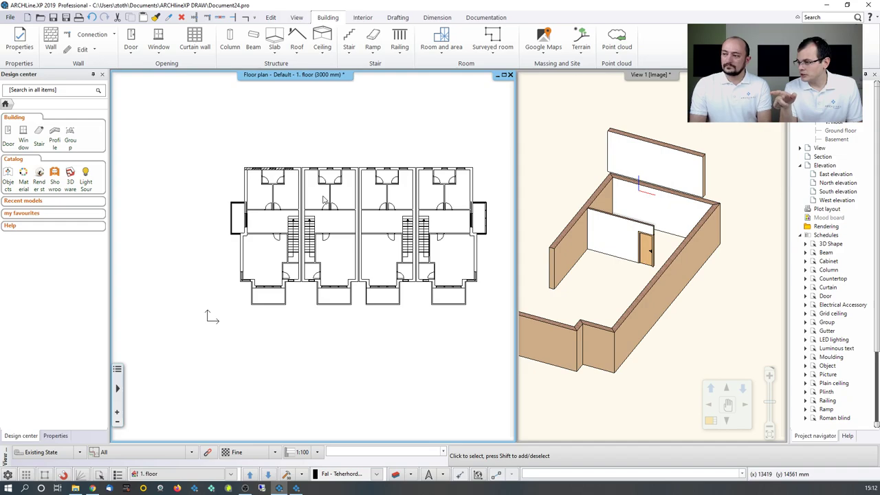
# - Open the 05_whole_model_for_documentation_2_Buildings project from the recent projects list
pyautogui.click(8, 20)
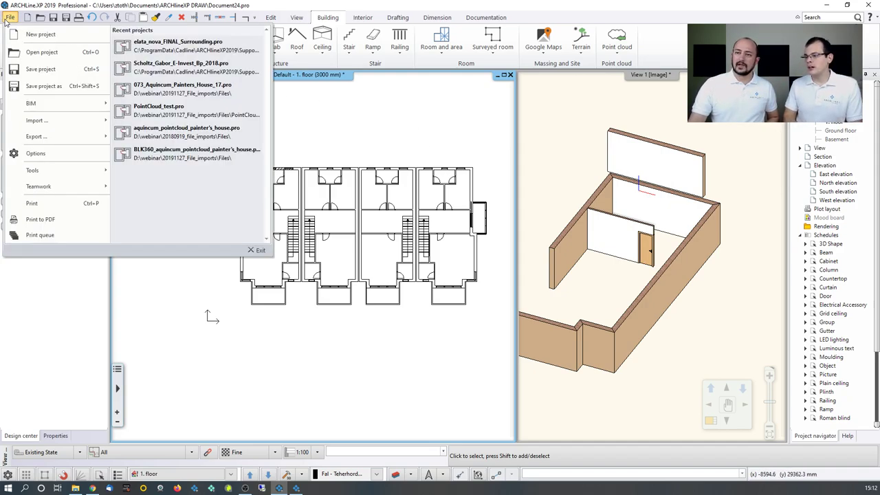
pyautogui.press('Escape')
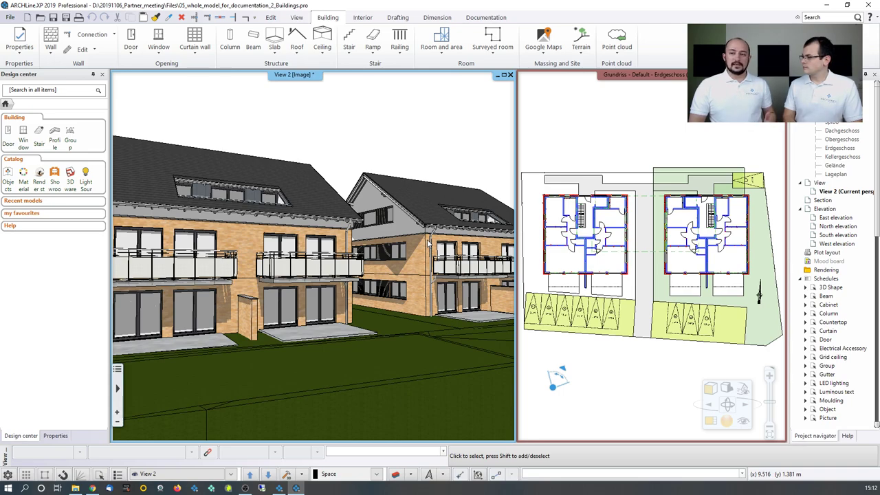
pyautogui.click(10, 17)
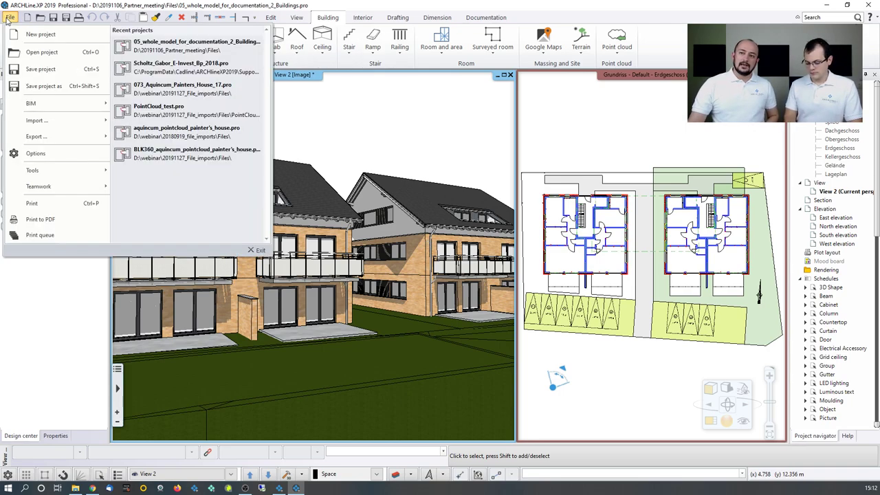
pyautogui.moveTo(41, 142)
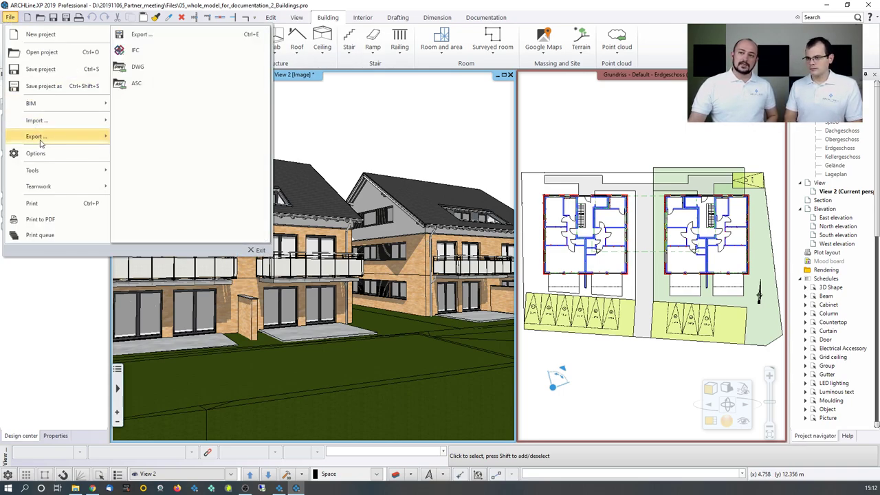
# - Save a DWG export as Autocad DWG (*.dwg) into Files > DWG > Export
pyautogui.click(128, 6)
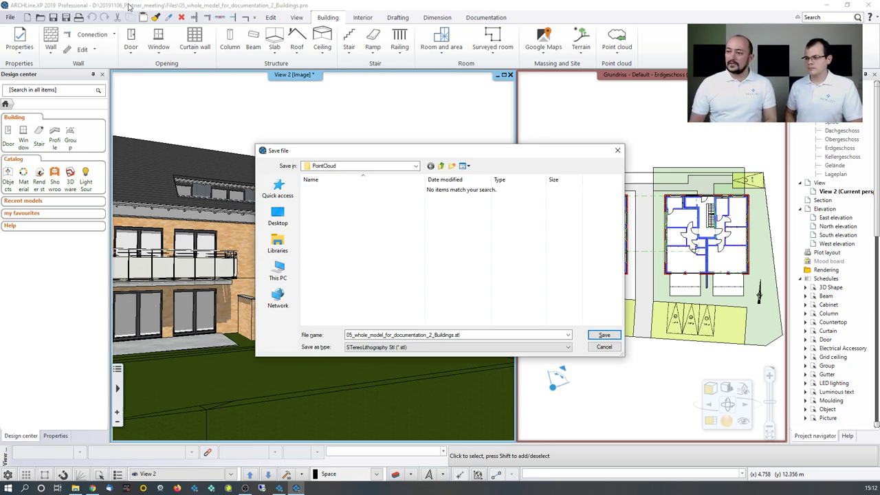
pyautogui.click(361, 165)
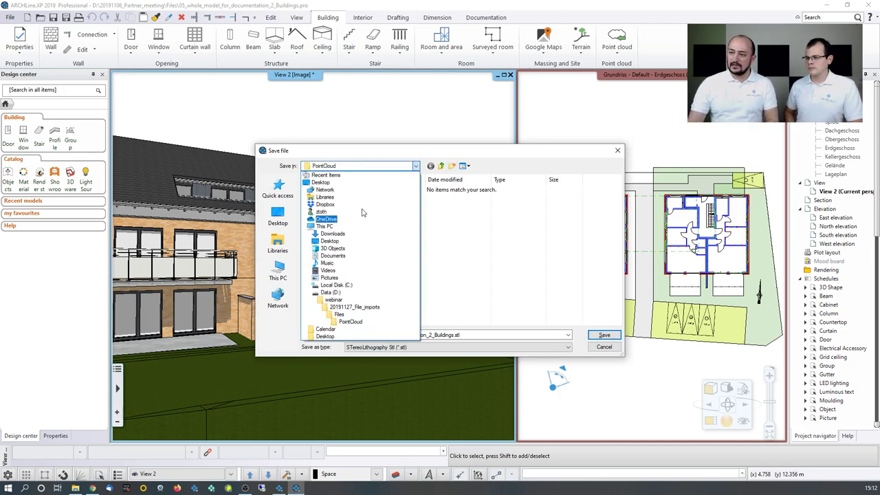
pyautogui.click(339, 315)
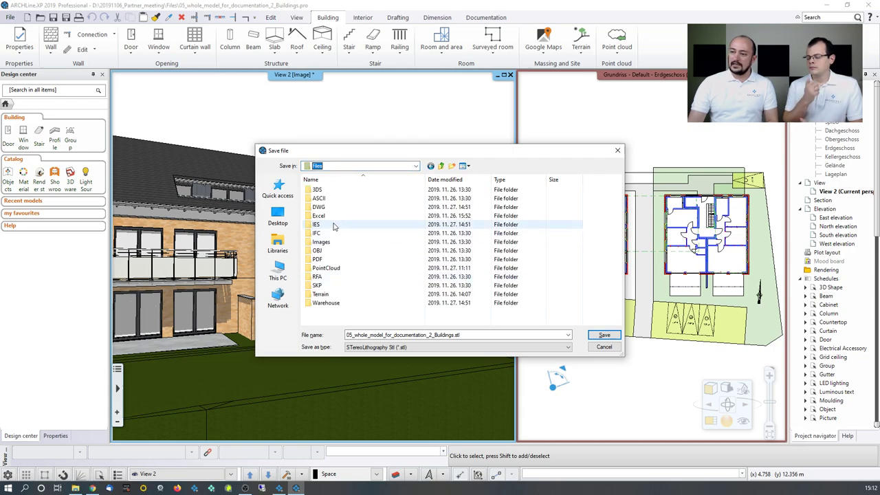
pyautogui.doubleClick(318, 206)
pyautogui.doubleClick(321, 190)
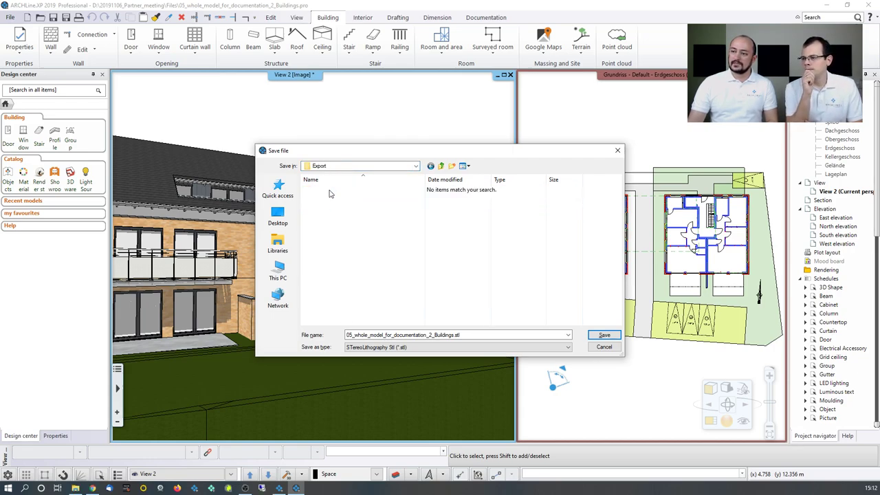
pyautogui.click(404, 347)
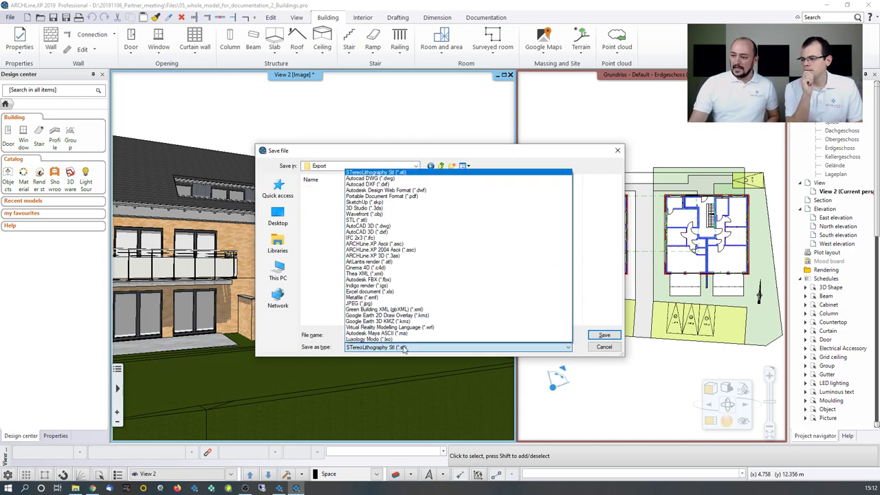
pyautogui.click(375, 180)
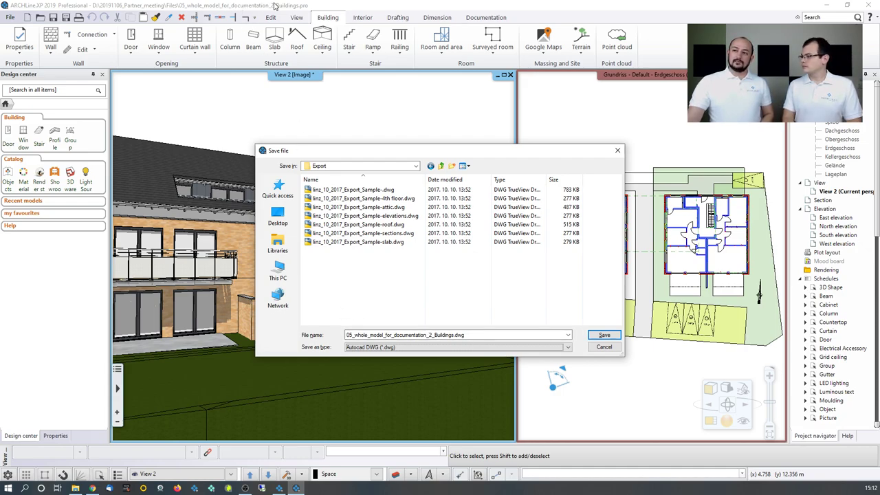
pyautogui.click(605, 337)
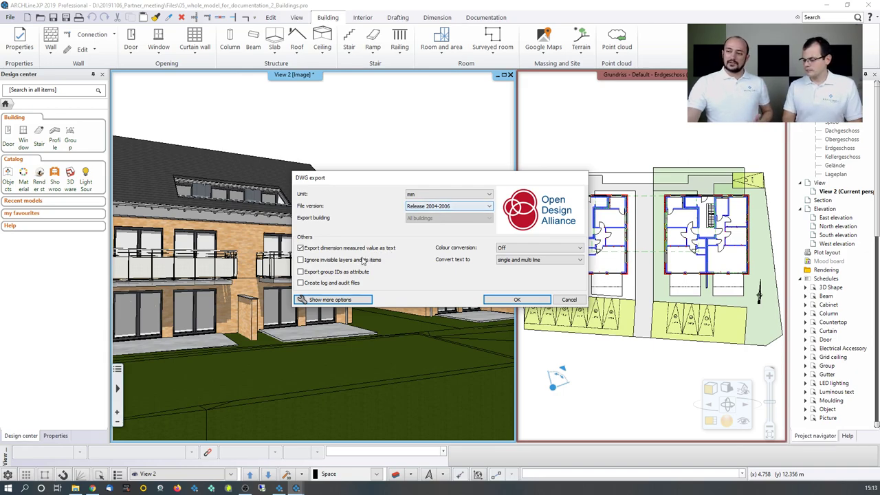
# - Cancel out of the extra explode options and run the mm, Release 2004-2006 DWG export
pyautogui.click(333, 300)
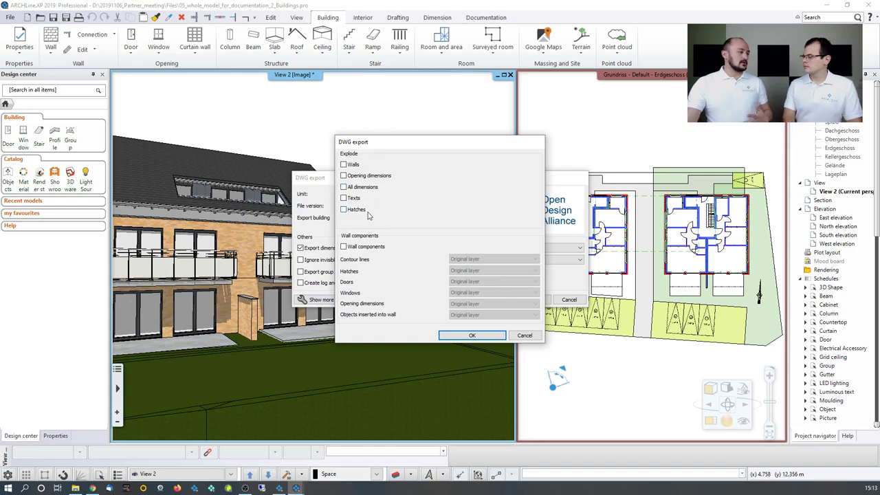
pyautogui.click(529, 337)
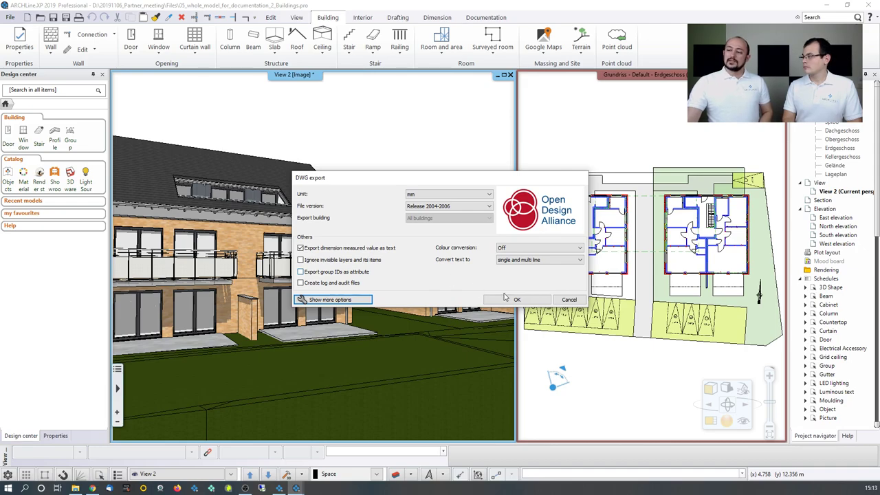
pyautogui.click(528, 301)
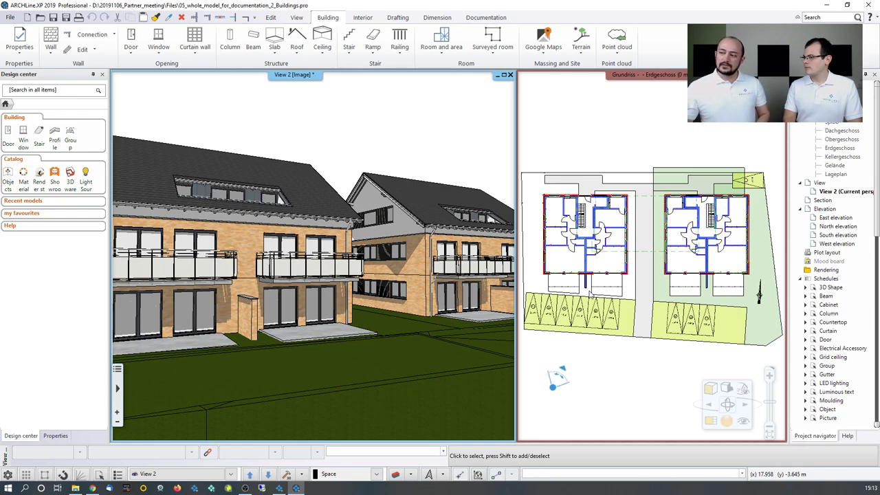
# - Activate the ground floor plan view and delete the earlier exported DWG file
pyautogui.click(695, 159)
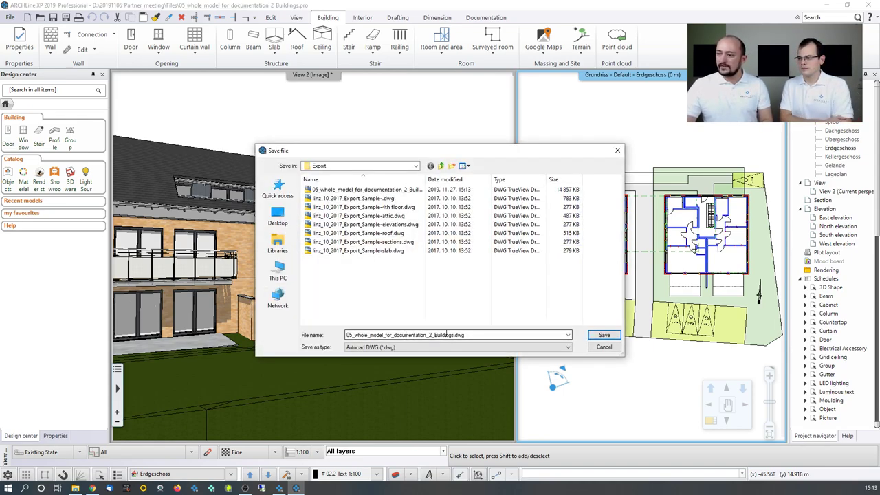
pyautogui.click(404, 191)
pyautogui.press('Delete')
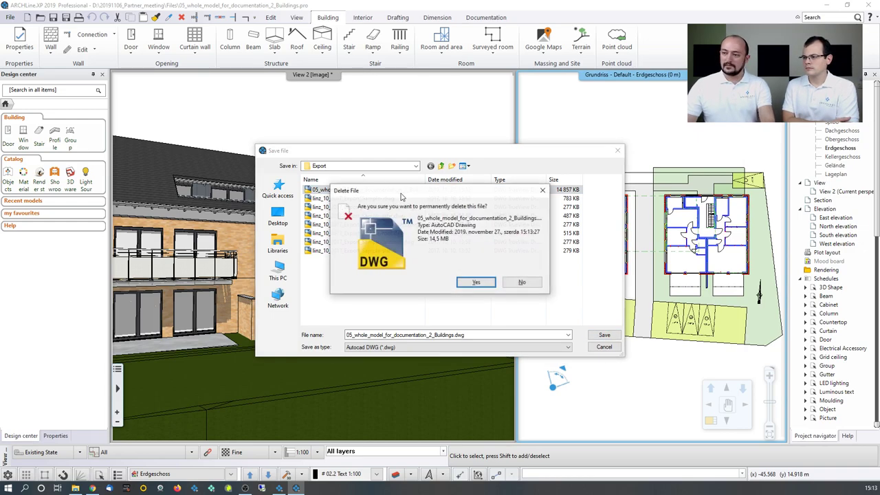
pyautogui.press('Escape')
# - Re-save the DWG export under the same name, overwriting it and exporting each floor separately
pyautogui.moveTo(347, 335); pyautogui.dragTo(536, 335)
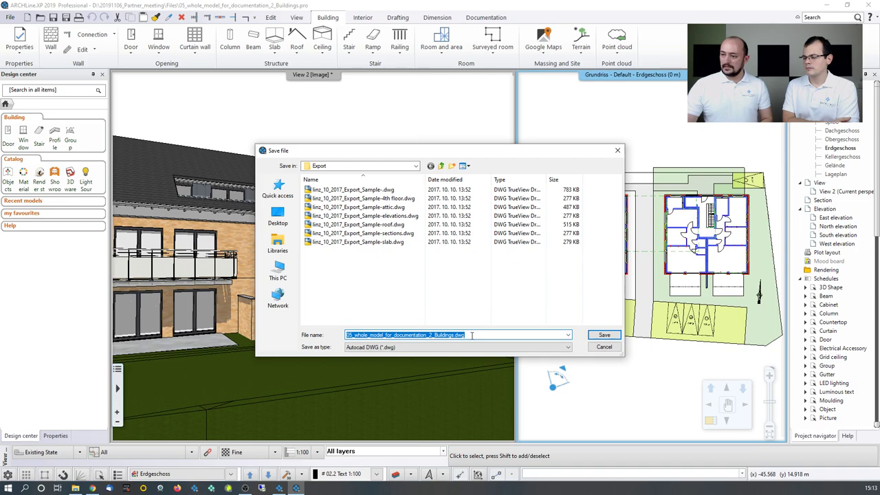
pyautogui.click(603, 335)
pyautogui.click(487, 250)
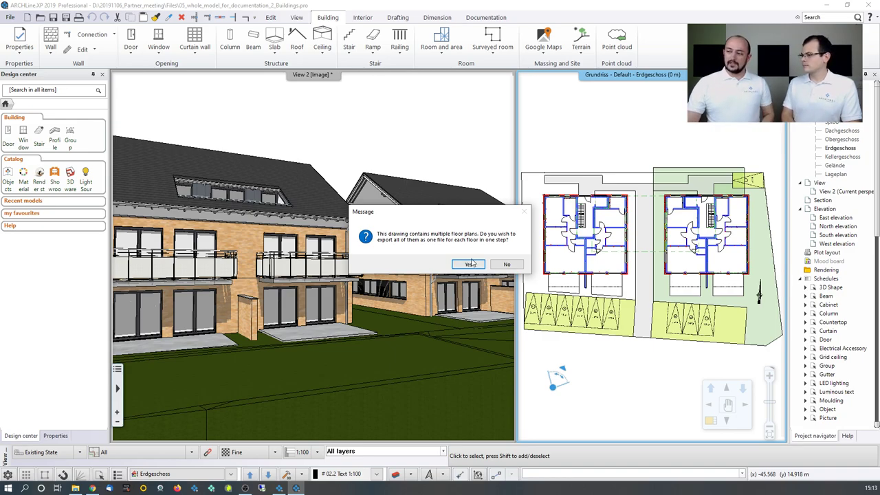
pyautogui.click(468, 264)
pyautogui.click(507, 302)
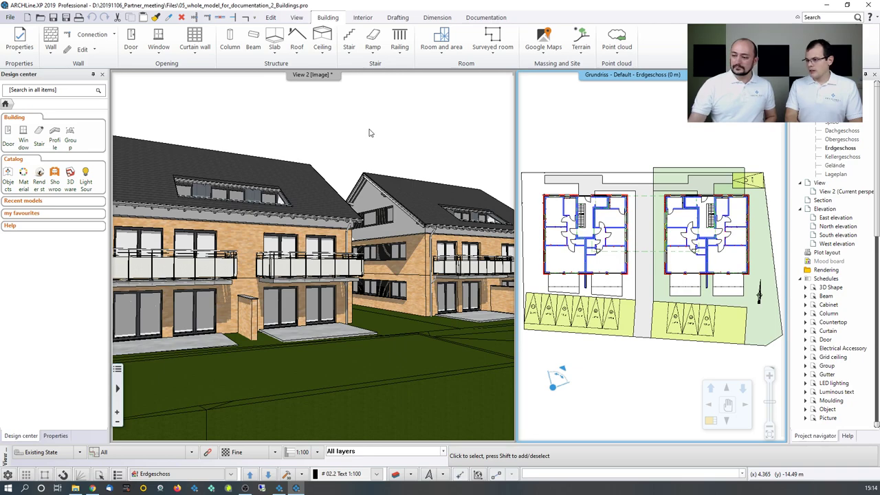
# - Browse Data (D:) > webinar > 20191127_File_imports > Files > DWG > Export and widen the Name column
pyautogui.click(76, 488)
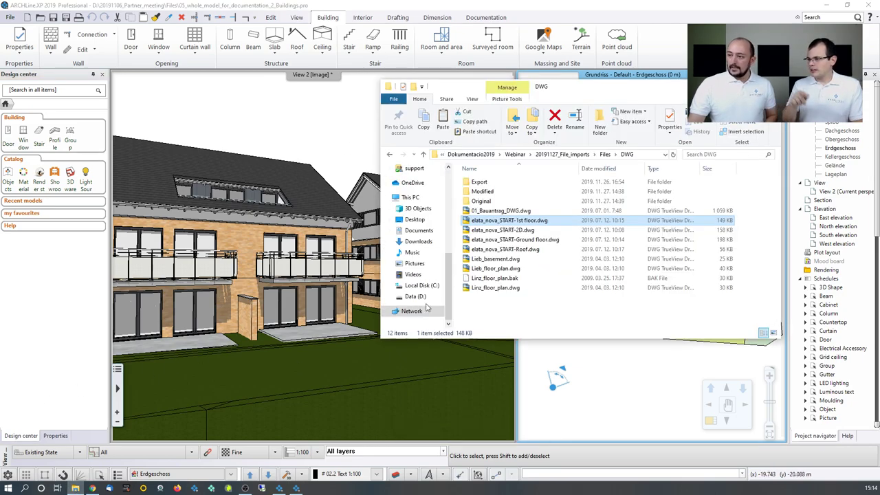
pyautogui.doubleClick(528, 183)
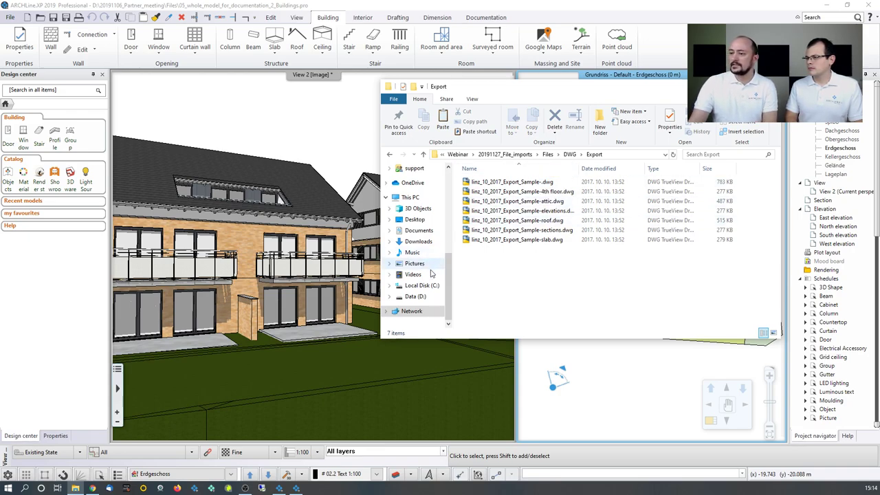
pyautogui.click(421, 299)
pyautogui.scroll(-9, 502, 296)
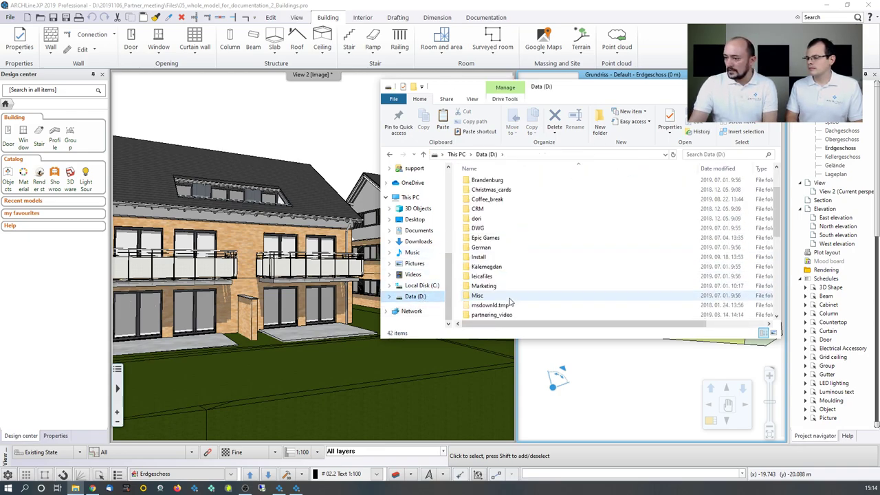
pyautogui.doubleClick(482, 285)
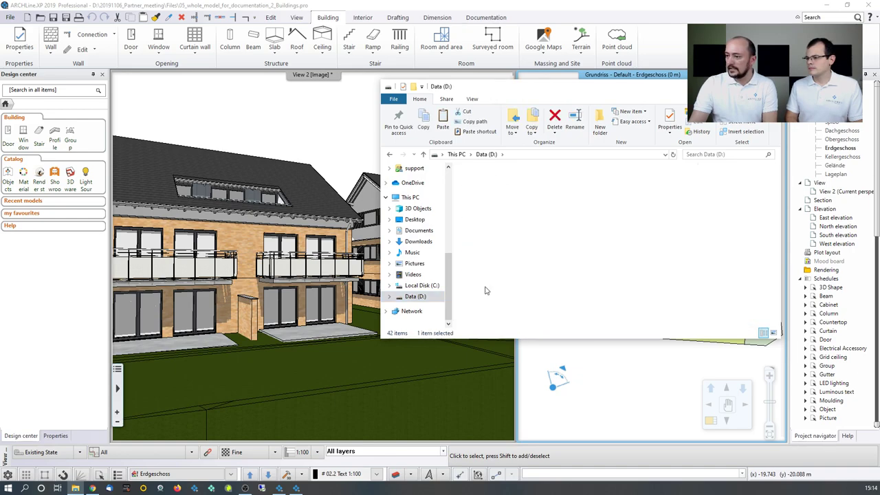
pyautogui.scroll(-10, 504, 296)
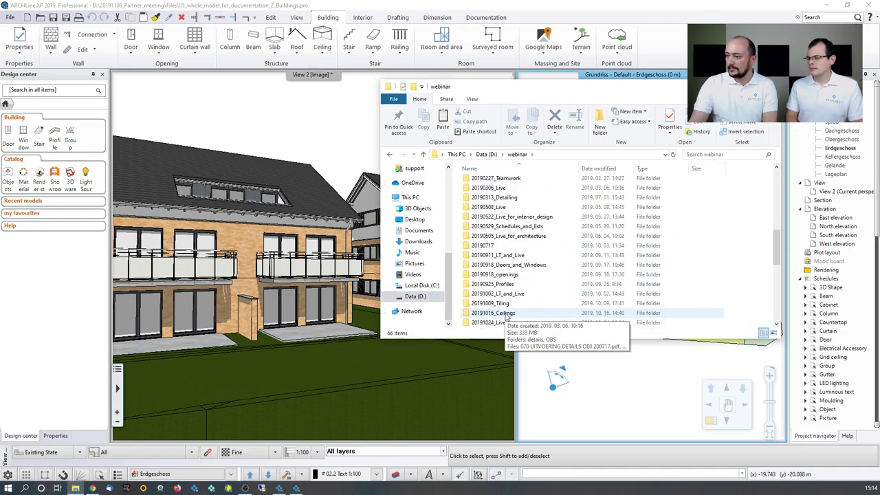
pyautogui.doubleClick(507, 266)
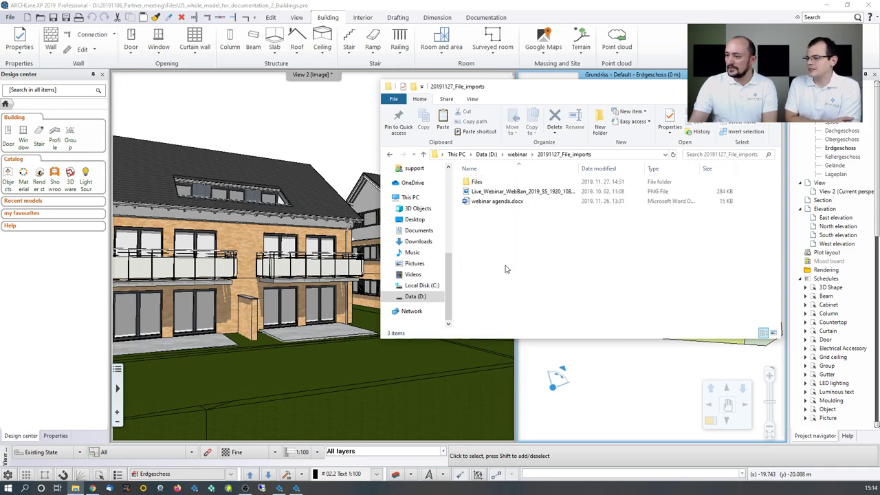
pyautogui.click(478, 183)
pyautogui.doubleClick(478, 182)
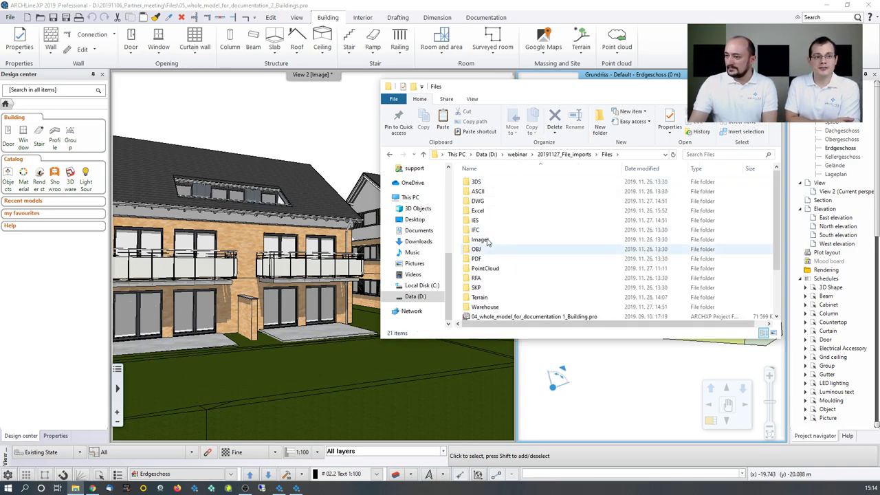
pyautogui.doubleClick(480, 202)
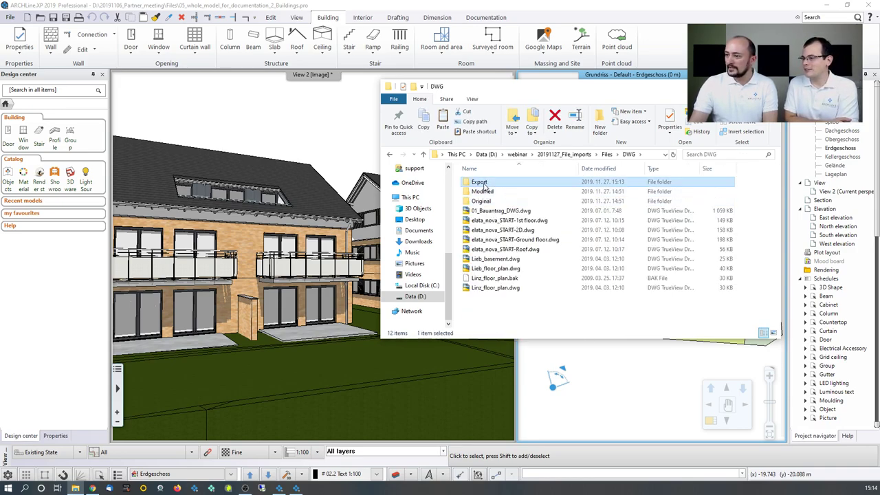
pyautogui.doubleClick(479, 183)
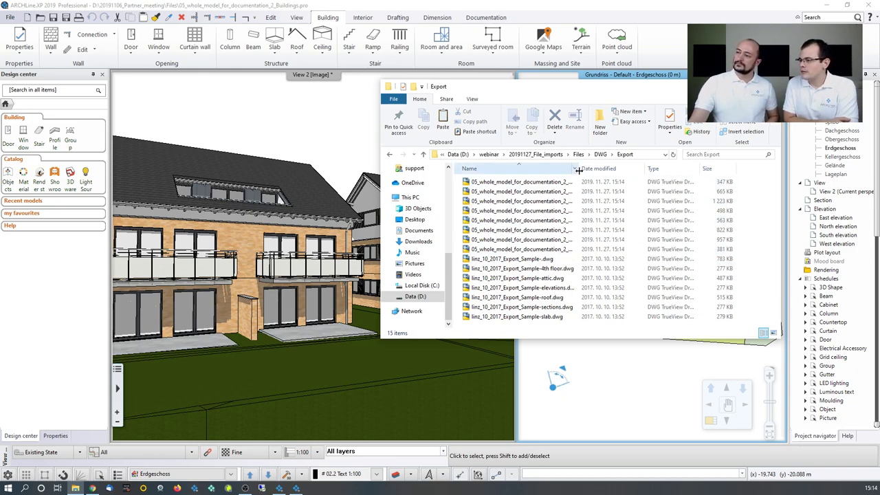
pyautogui.moveTo(578, 169); pyautogui.dragTo(656, 169)
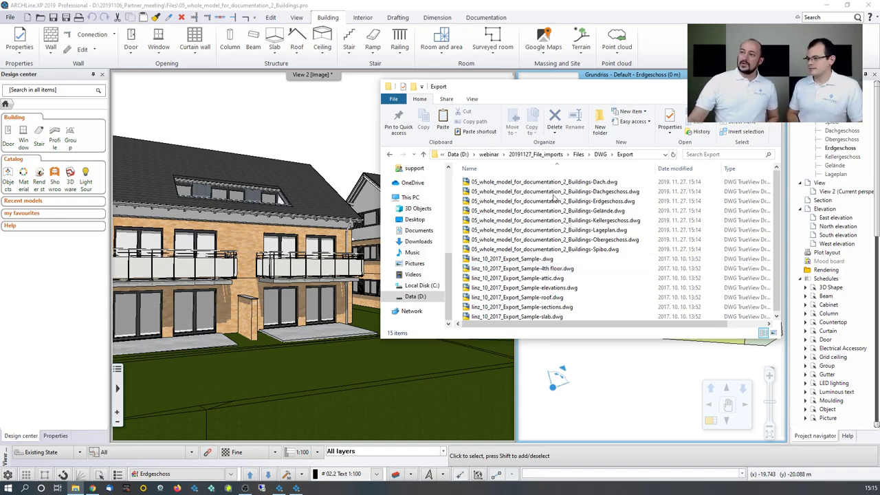
# - Start a new empty project, discarding the current one without saving
pyautogui.click(827, 8)
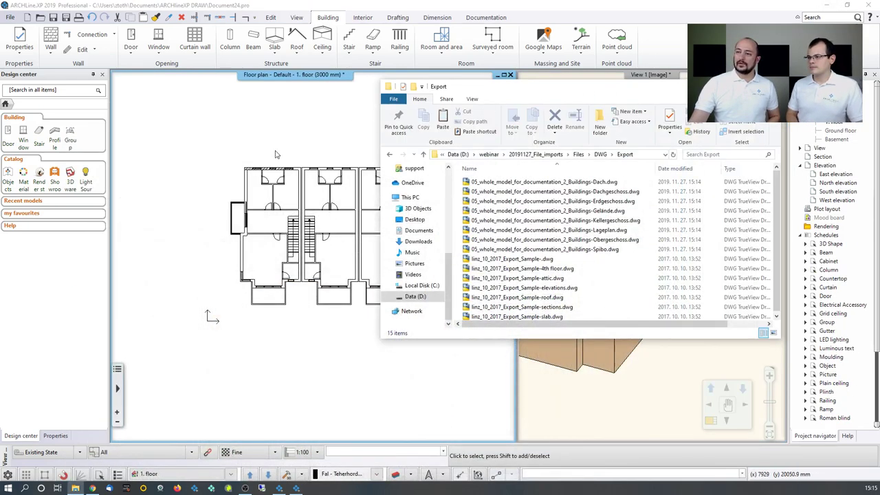
pyautogui.click(277, 157)
pyautogui.scroll(-2, 279, 171)
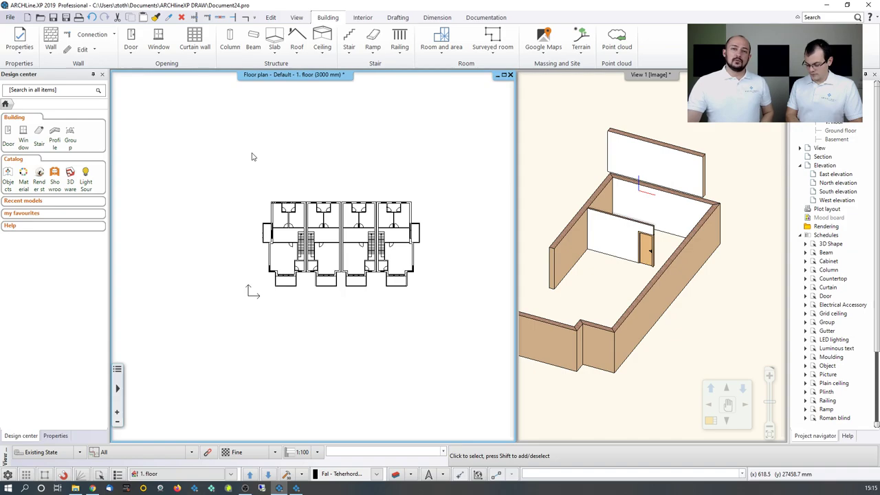
pyautogui.click(7, 20)
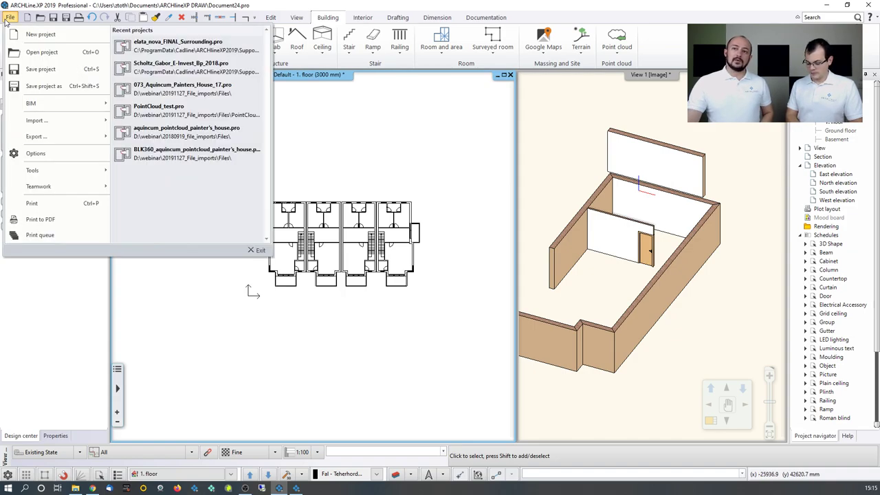
pyautogui.click(32, 35)
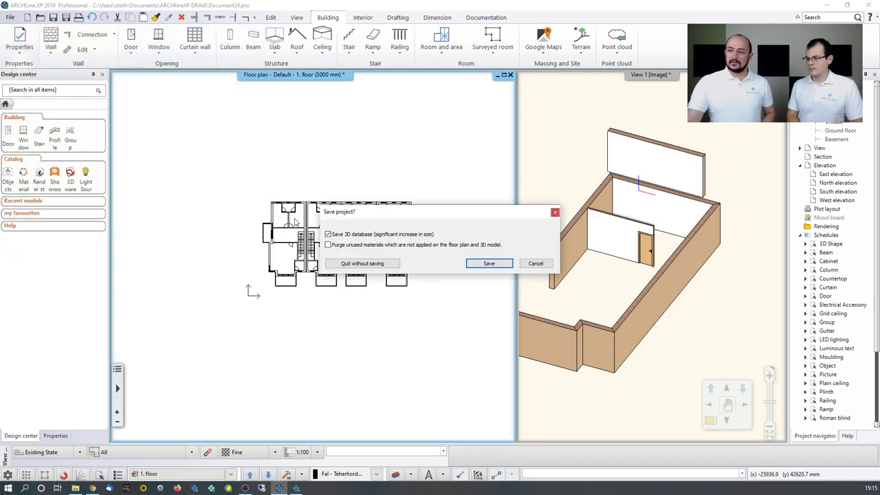
pyautogui.click(362, 263)
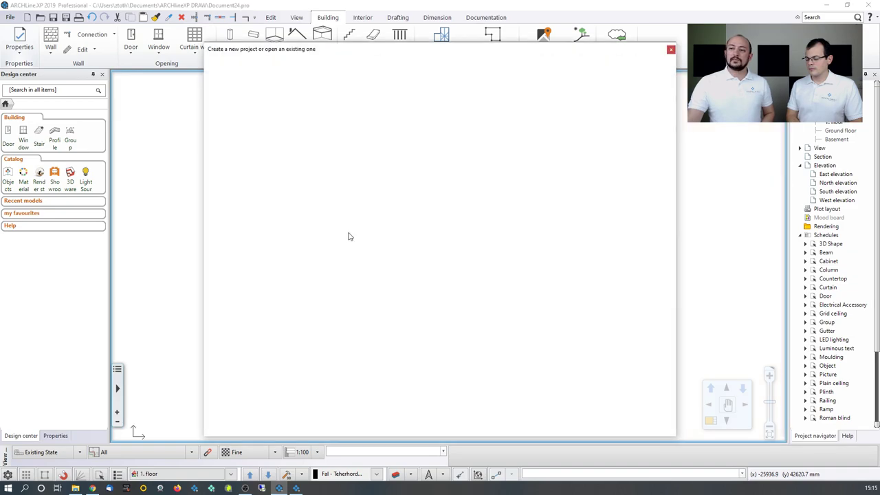
pyautogui.click(244, 91)
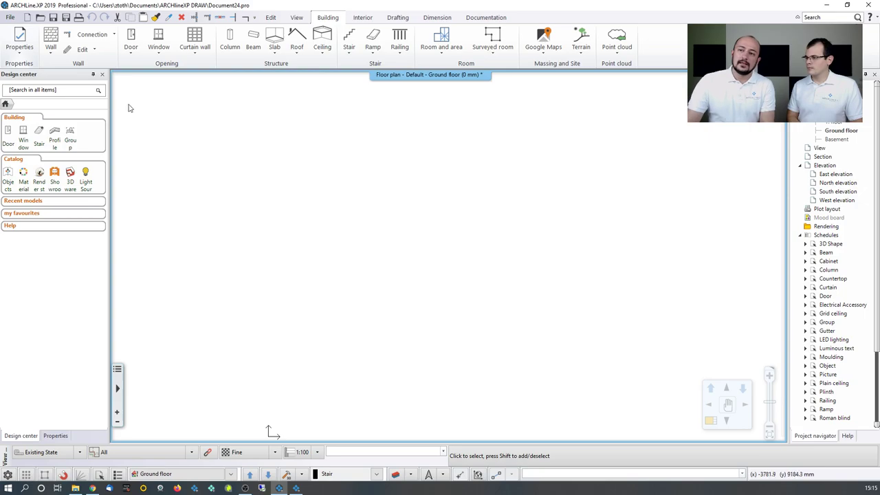
# - Open the External reference dialog from File > Tools
pyautogui.click(10, 17)
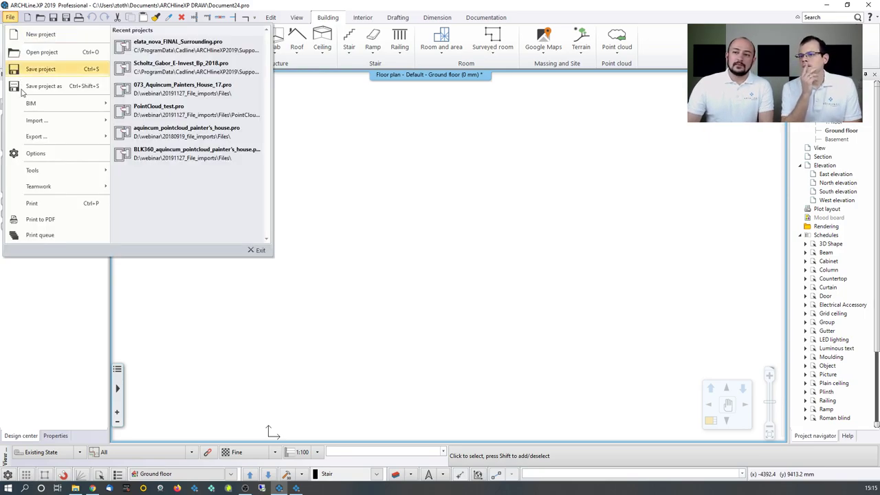
pyautogui.moveTo(37, 124)
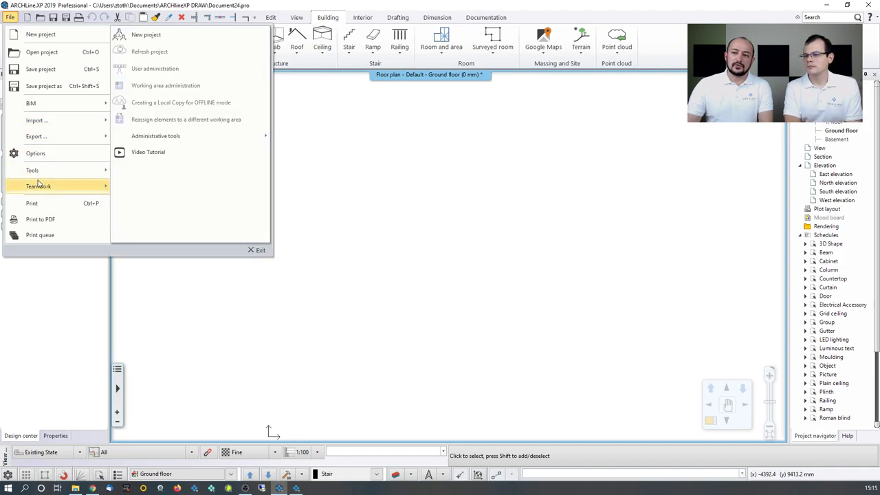
pyautogui.moveTo(38, 173)
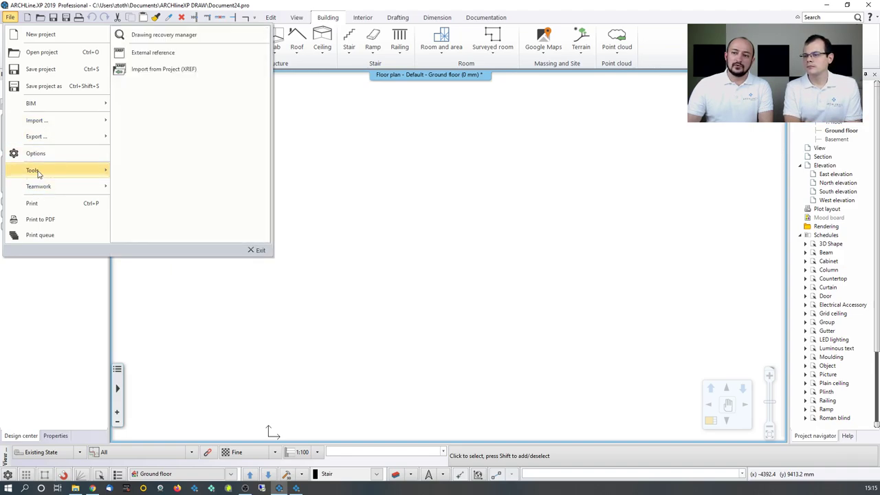
pyautogui.click(171, 58)
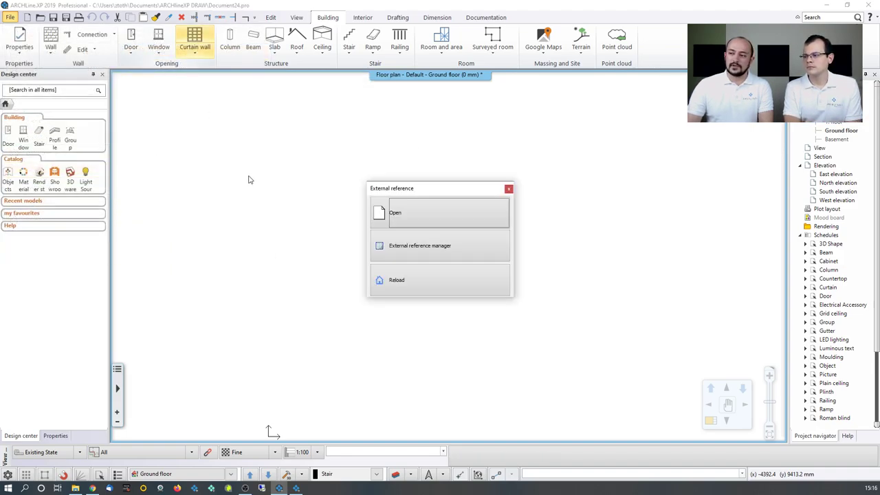
# - Attach elata_nova_START-Ground floor.dwg from the DWG folder as an external reference at scale 1
pyautogui.click(395, 213)
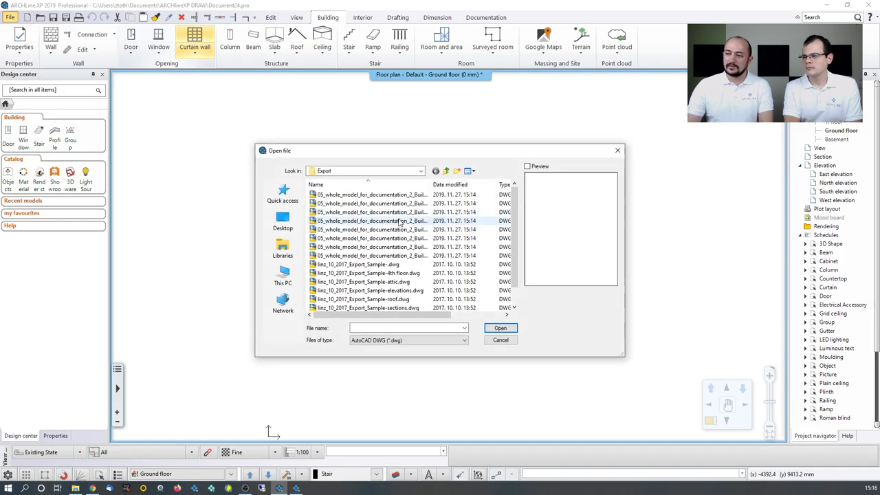
pyautogui.click(447, 172)
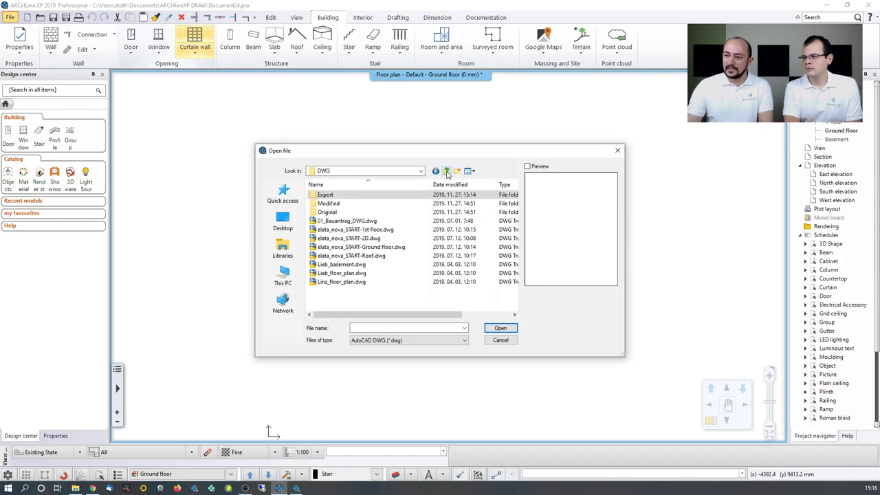
pyautogui.click(363, 247)
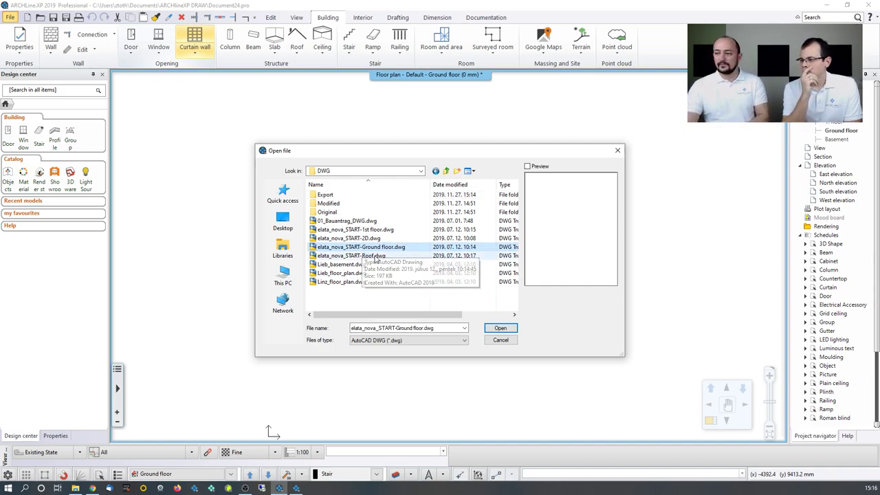
pyautogui.click(497, 329)
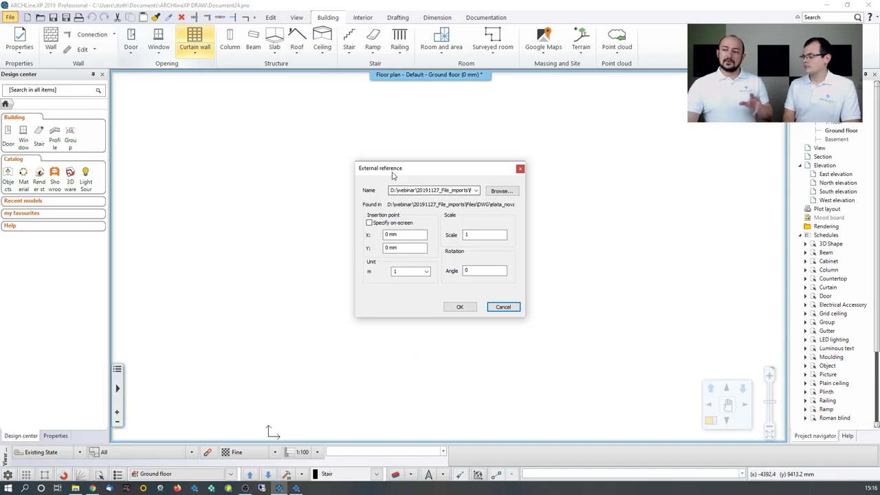
pyautogui.click(462, 307)
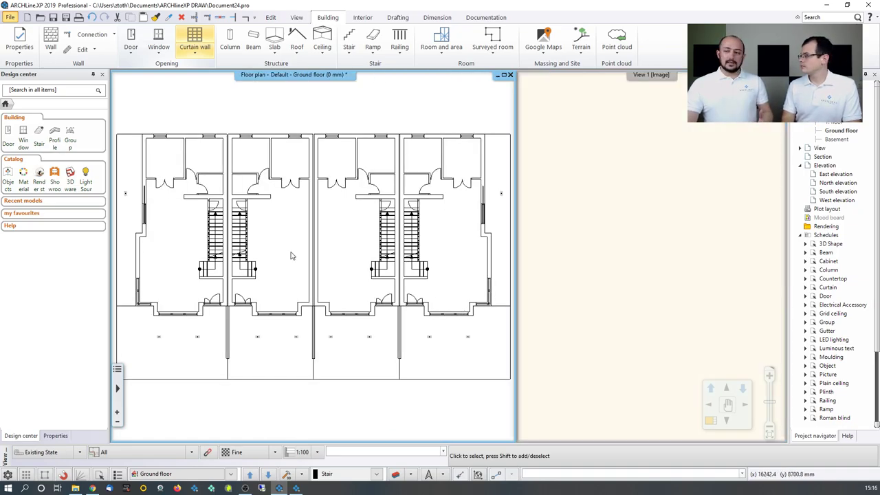
# - Draw a single wall along the top exterior line of the left unit in the referenced plan
pyautogui.moveTo(291, 254); pyautogui.dragTo(302, 255, button='middle')
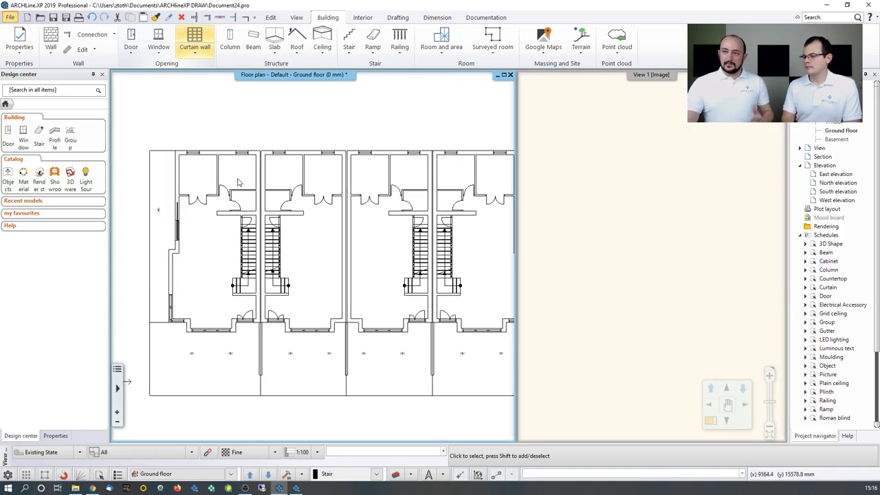
pyautogui.click(50, 48)
pyautogui.click(76, 103)
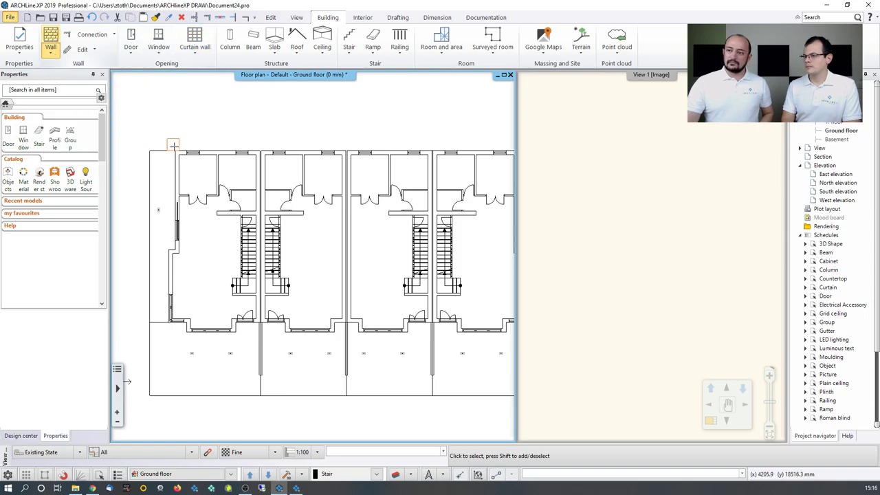
pyautogui.scroll(2, 173, 142)
pyautogui.click(344, 202)
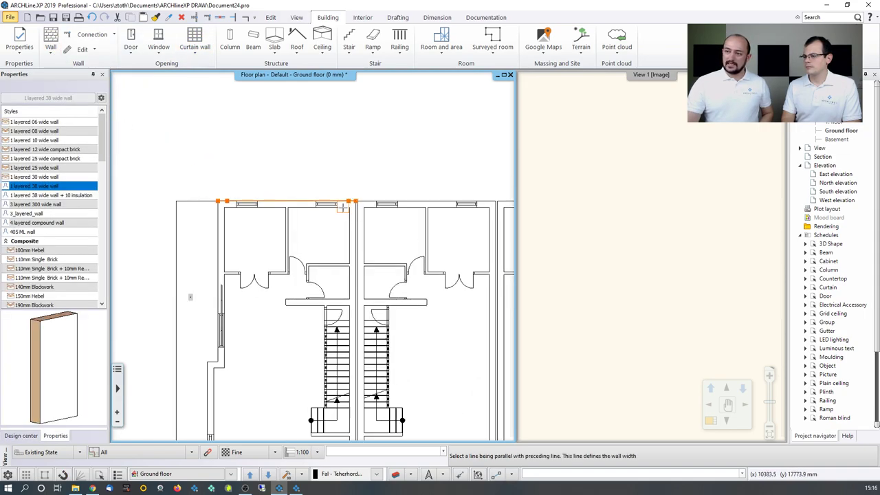
pyautogui.click(308, 229)
pyautogui.press('Escape')
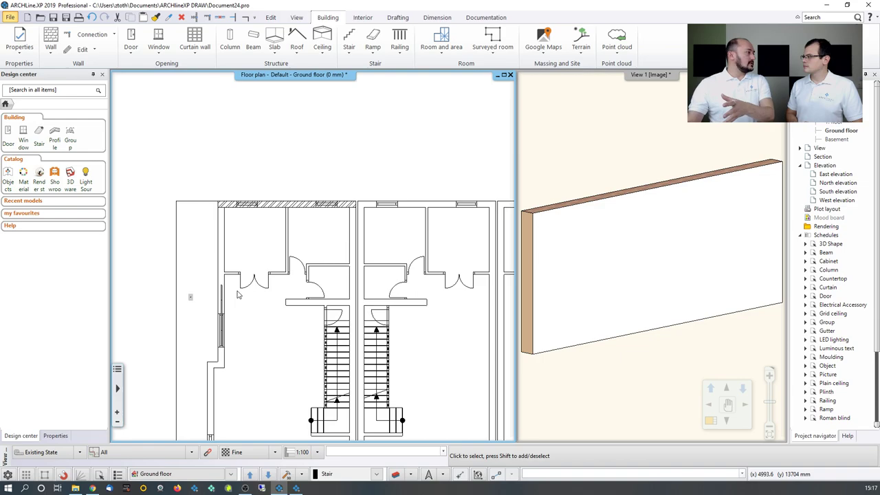
pyautogui.moveTo(252, 290); pyautogui.dragTo(237, 240, button='middle')
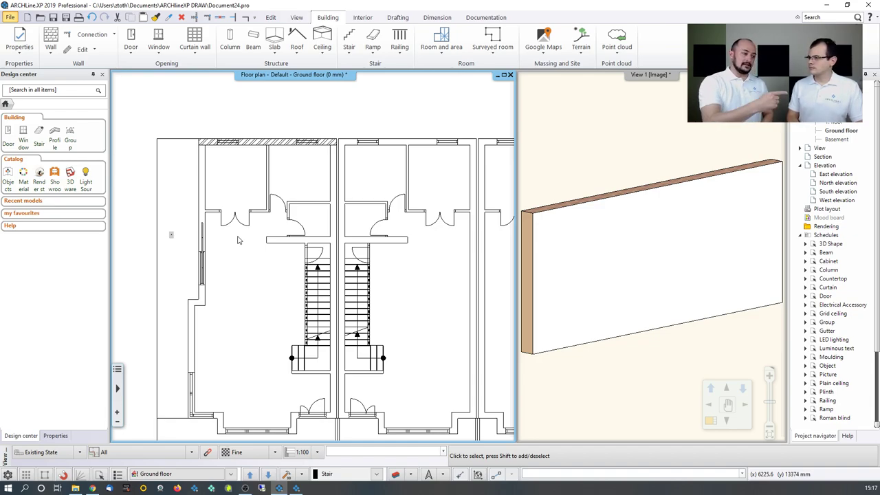
# - Open the external reference manager from the referenced drawing's context menu, then close it
pyautogui.rightClick(250, 221)
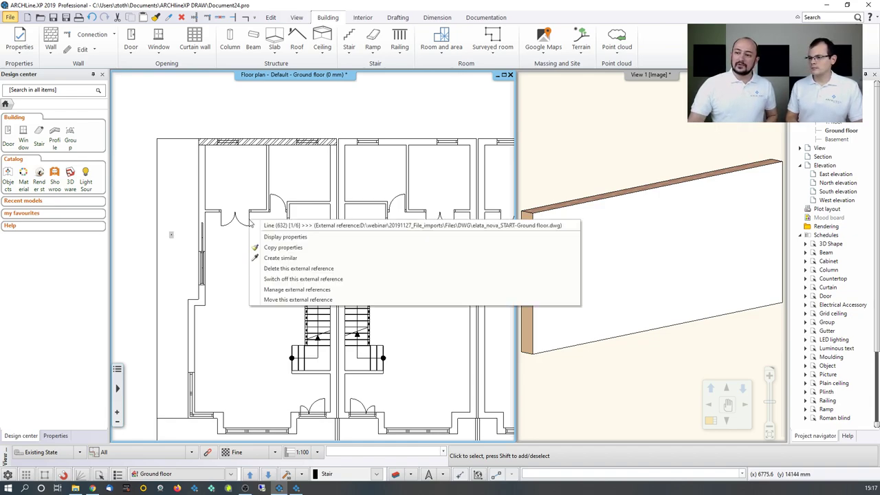
pyautogui.click(290, 292)
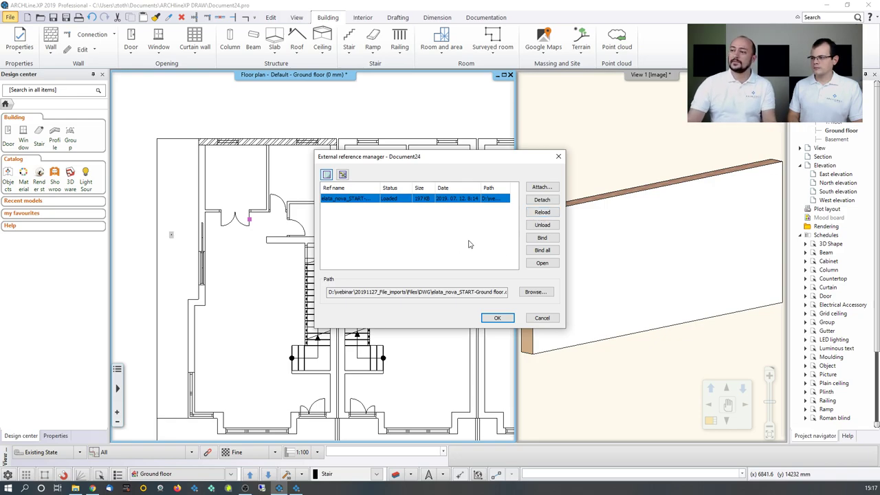
pyautogui.click(558, 157)
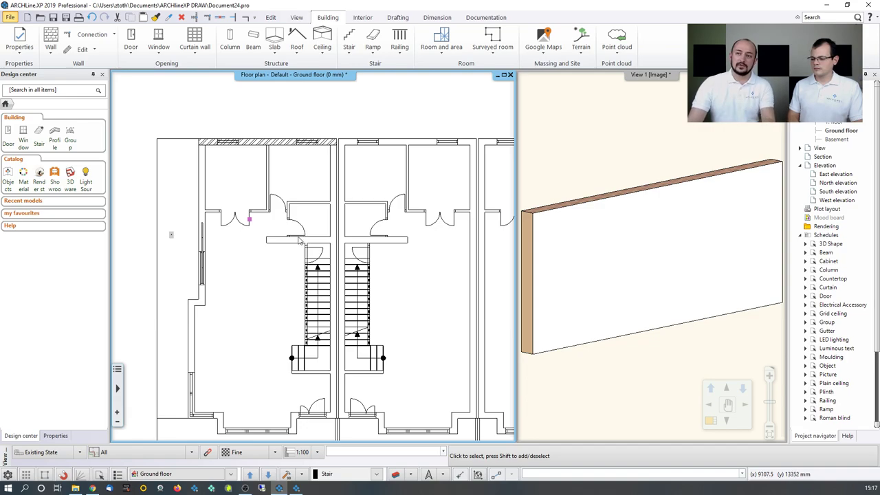
# - Reopen the External reference manager through File > Tools > External reference
pyautogui.click(10, 17)
pyautogui.click(37, 169)
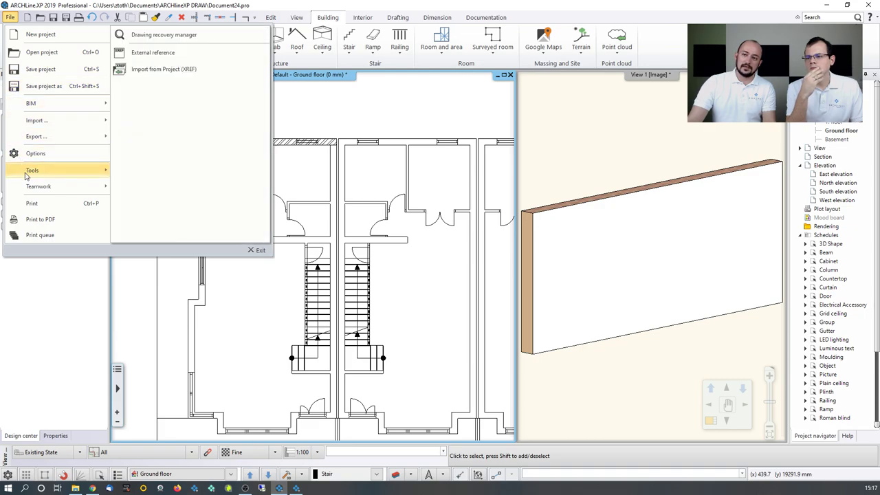
pyautogui.click(172, 57)
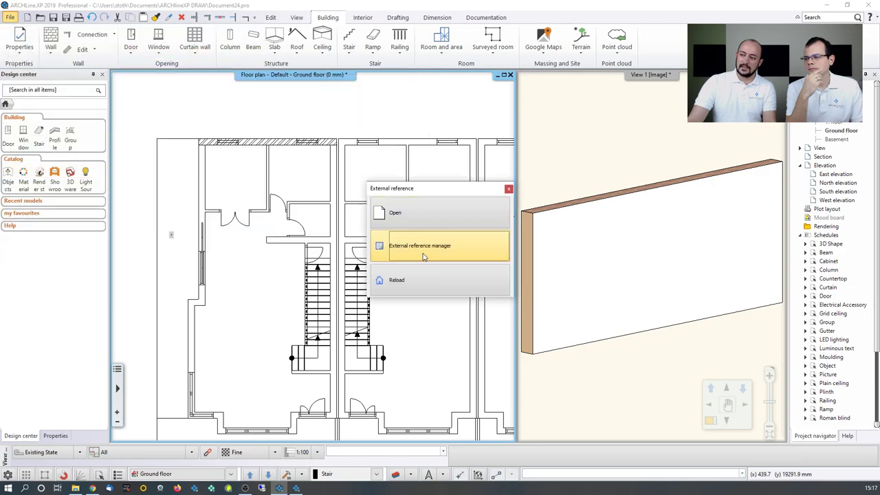
pyautogui.click(366, 249)
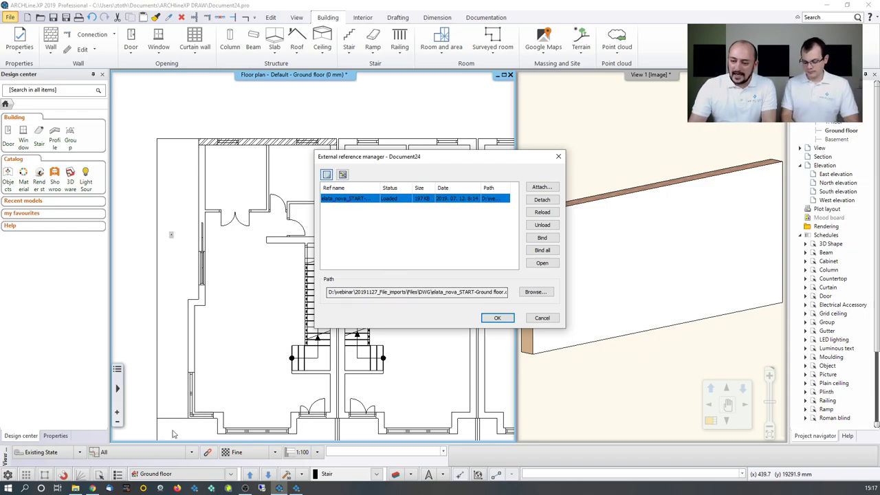
# - Open the Modified folder's elata_nova_START-Ground floor.dwg in DWG TrueView from File Explorer
pyautogui.hotkey('alt', 'Tab')
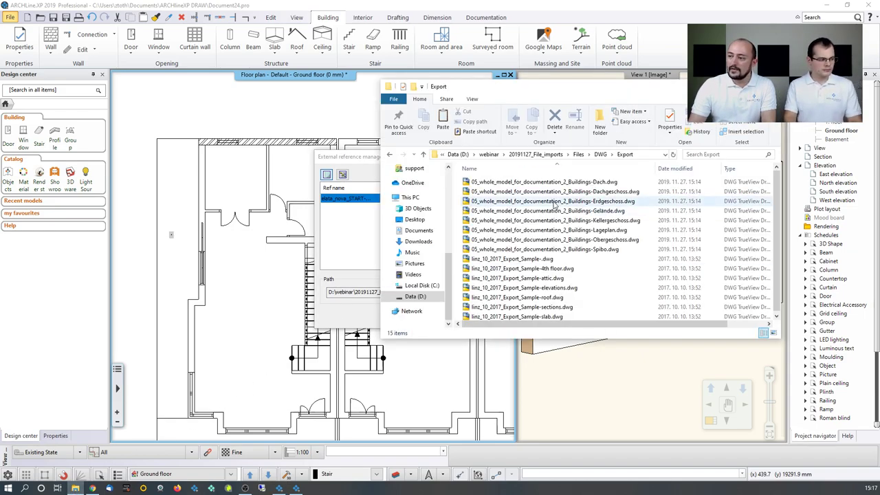
pyautogui.click(600, 154)
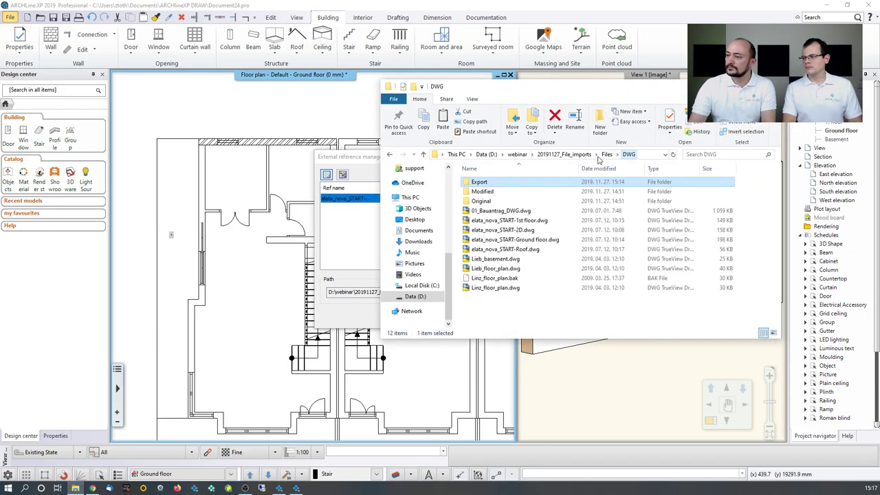
pyautogui.doubleClick(494, 191)
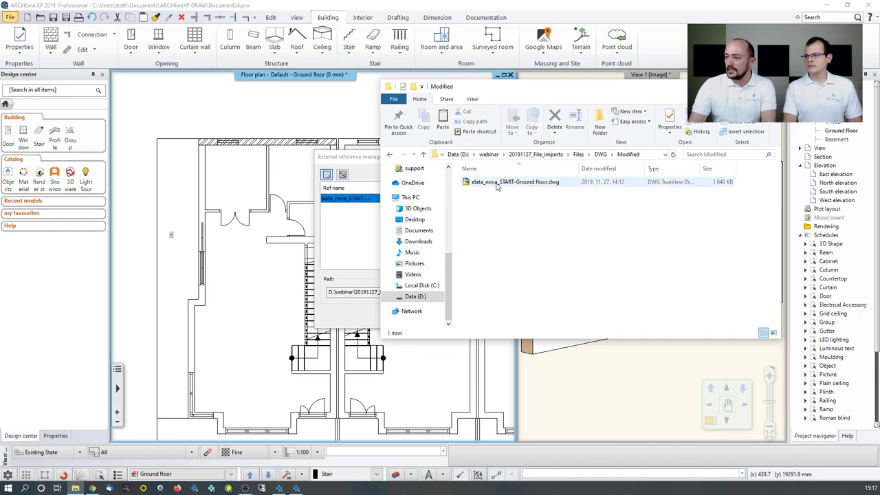
pyautogui.doubleClick(496, 184)
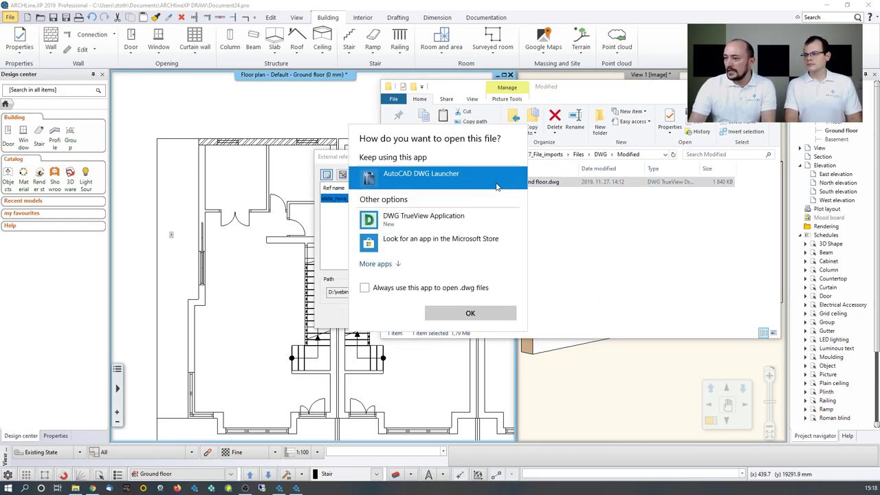
pyautogui.click(426, 220)
# - Open the modified drawing in DWG TrueView, review the plan, and minimize it
pyautogui.click(451, 318)
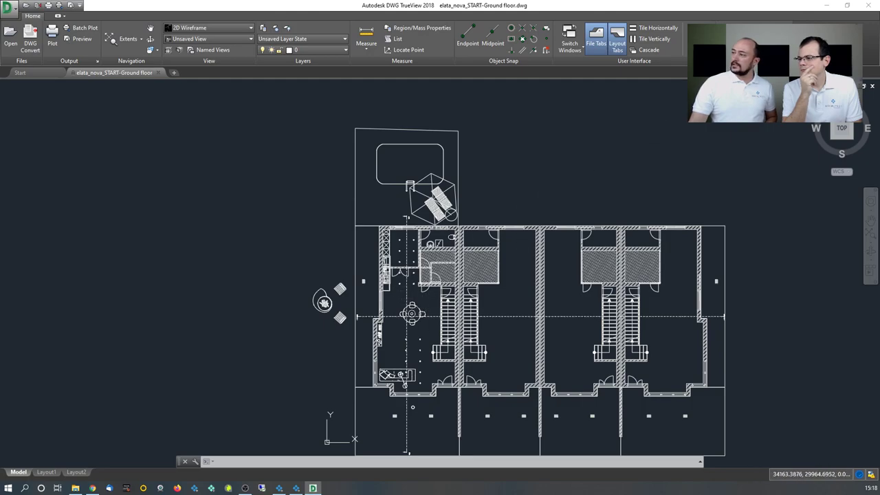
pyautogui.click(827, 5)
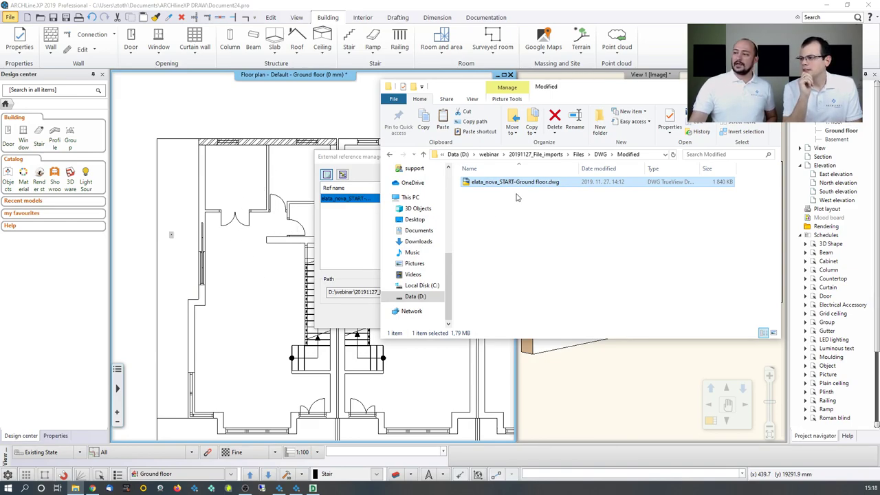
# - Paste the modified elata_nova_START-Ground floor.dwg into the DWG folder, replacing the original
pyautogui.click(486, 189)
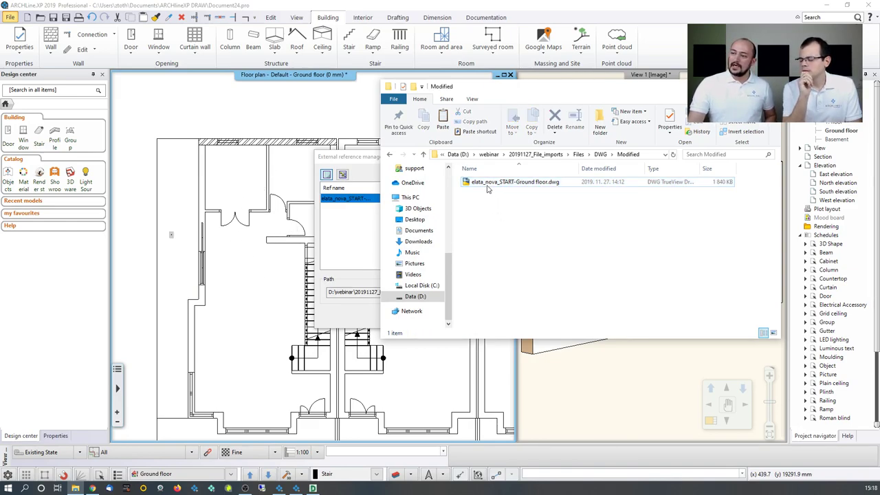
pyautogui.click(487, 186)
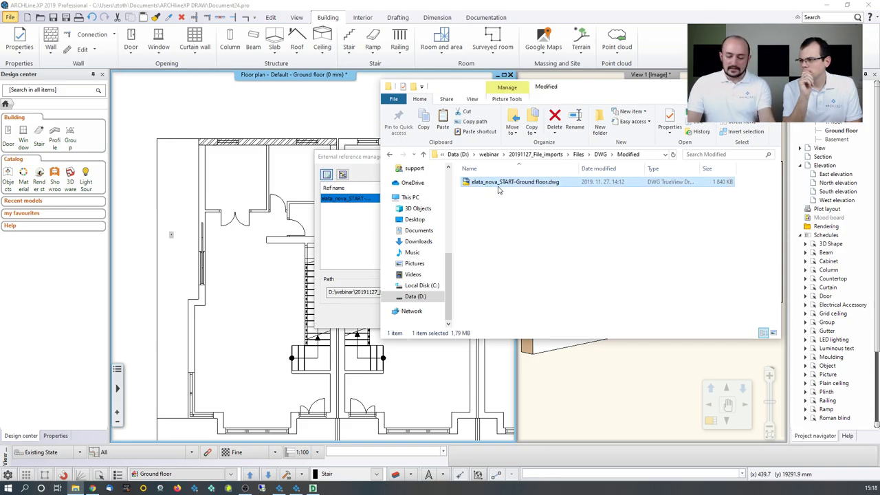
pyautogui.click(599, 155)
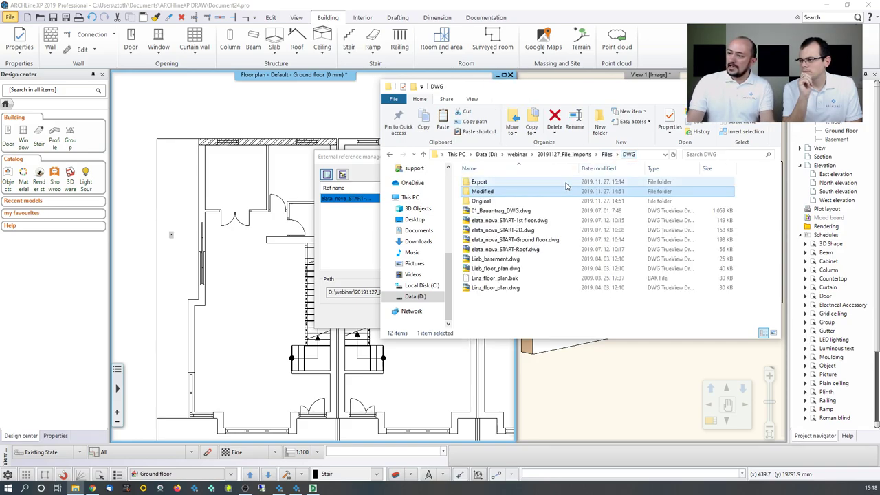
pyautogui.click(522, 240)
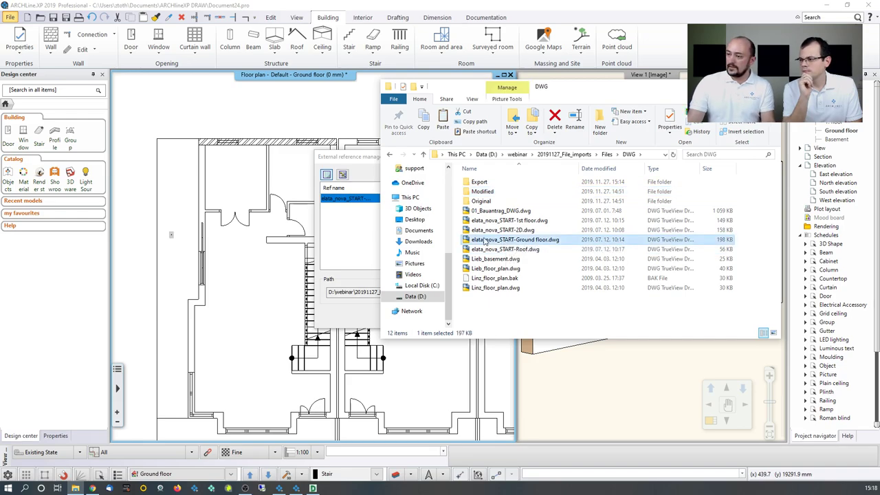
pyautogui.hotkey('ctrl', 'v')
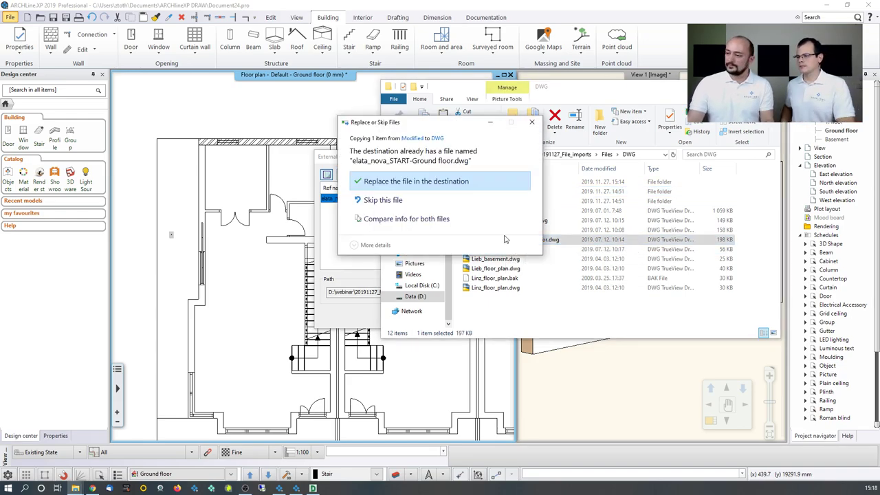
pyautogui.click(406, 179)
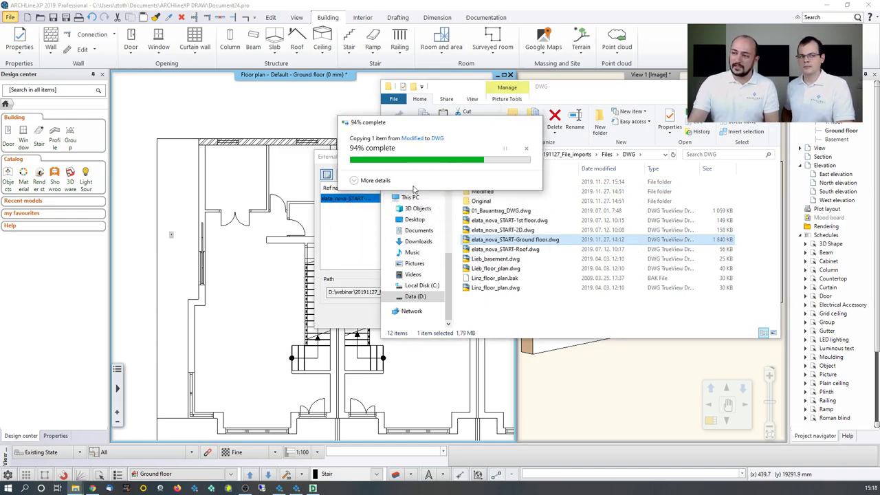
# - Reload the ground-floor DWG reference in the External reference manager and confirm with OK
pyautogui.click(344, 164)
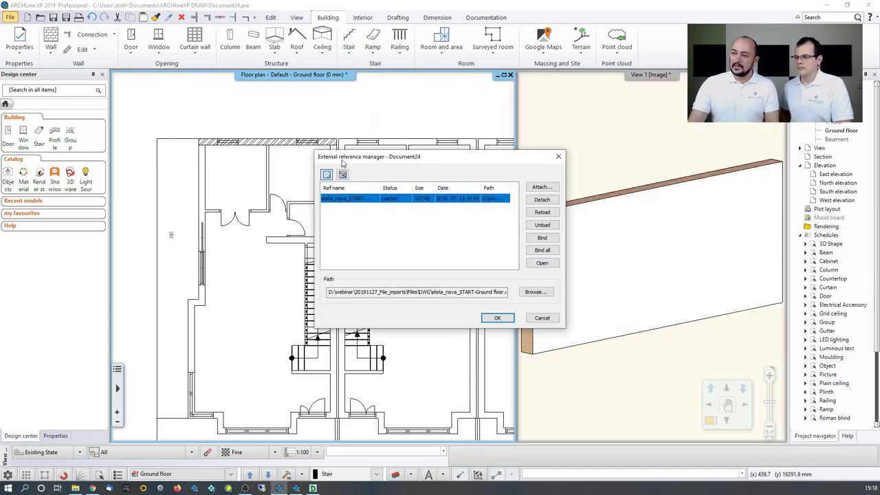
pyautogui.click(539, 214)
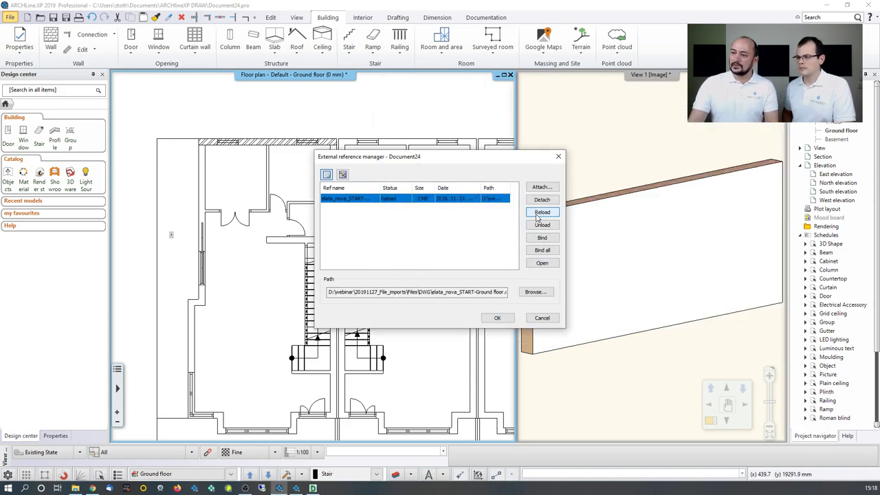
pyautogui.click(498, 317)
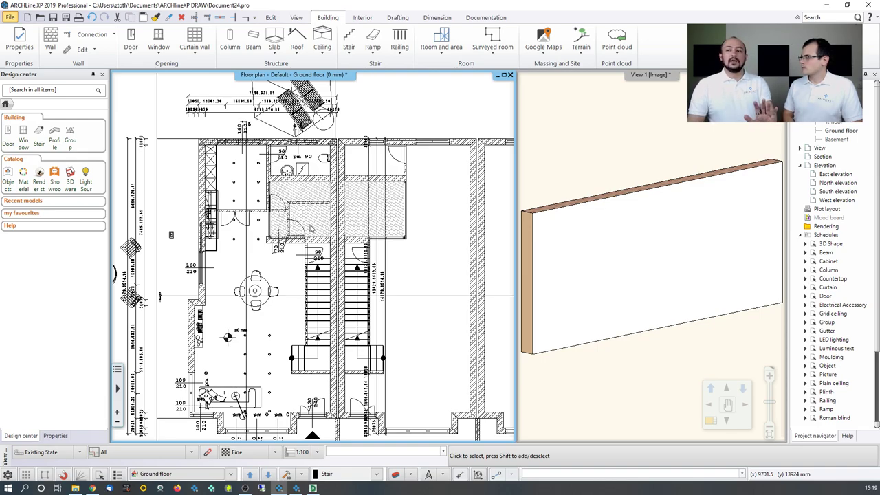
# - Verify in the External reference manager that the reloaded ground-floor reference shows as loaded
pyautogui.rightClick(243, 214)
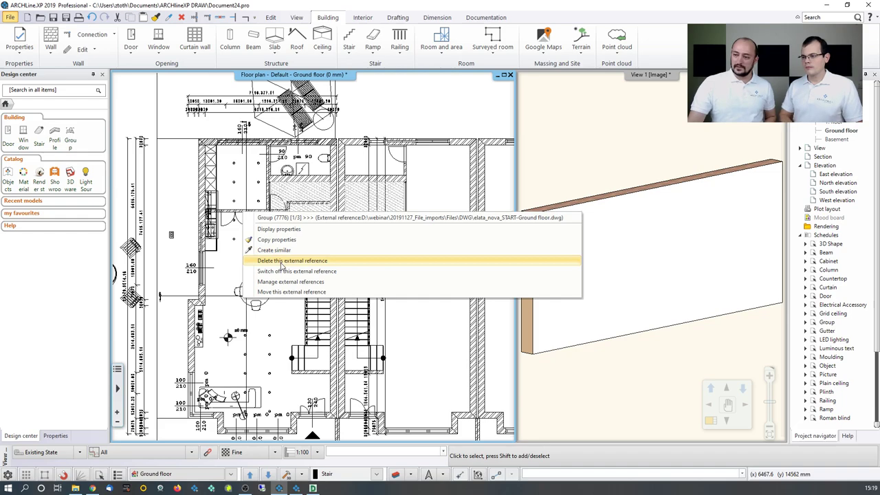
pyautogui.click(285, 282)
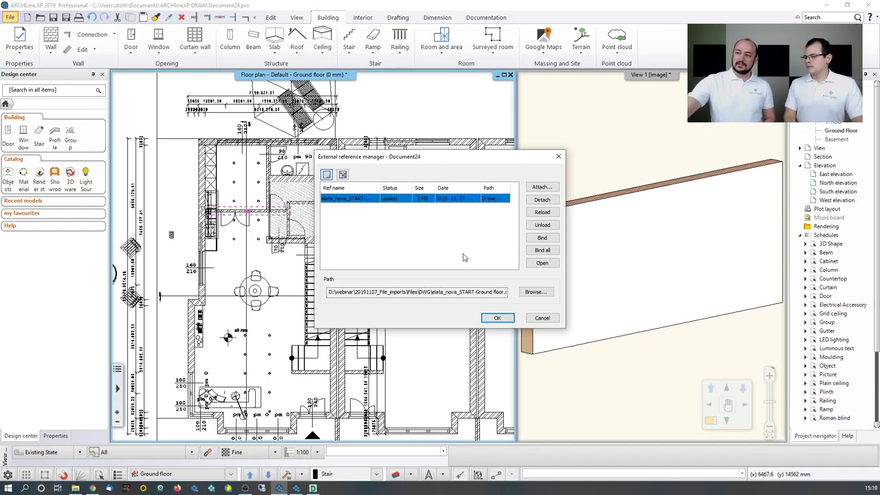
pyautogui.click(558, 157)
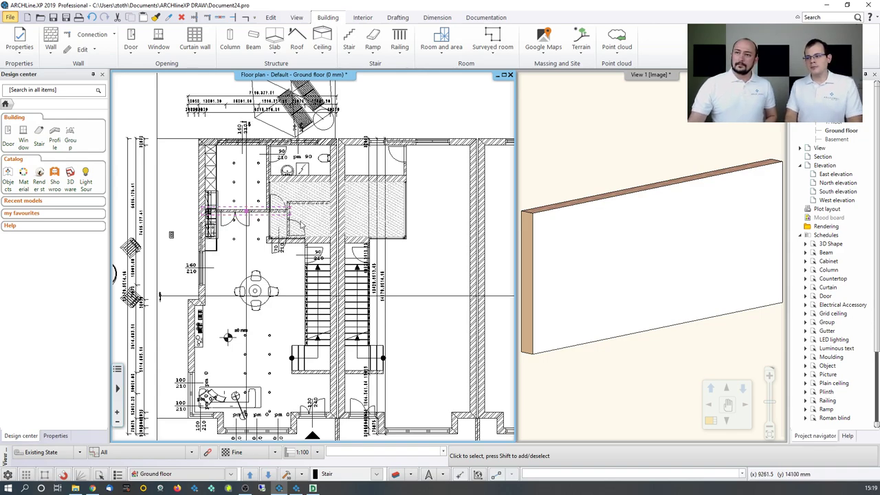
pyautogui.scroll(-1, 309, 224)
pyautogui.click(10, 17)
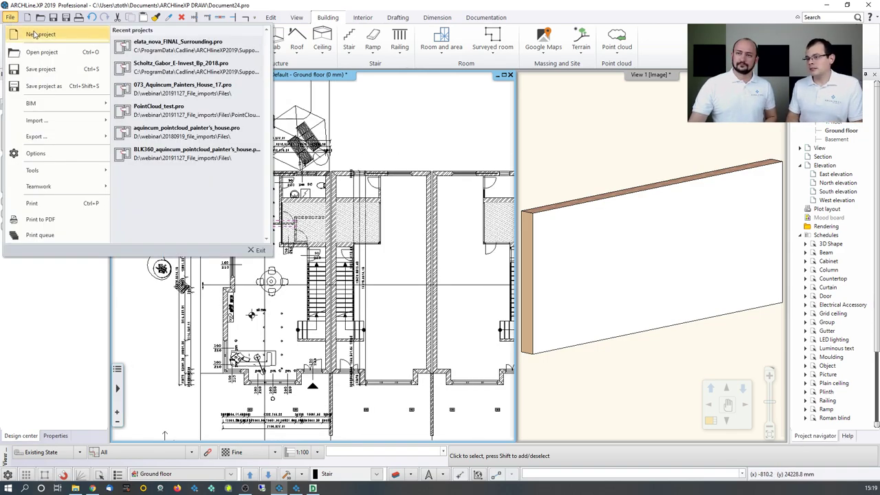
# - Replace the current project with a new empty one unsaved, and return to File Explorer's DWG folder
pyautogui.click(35, 36)
pyautogui.click(362, 263)
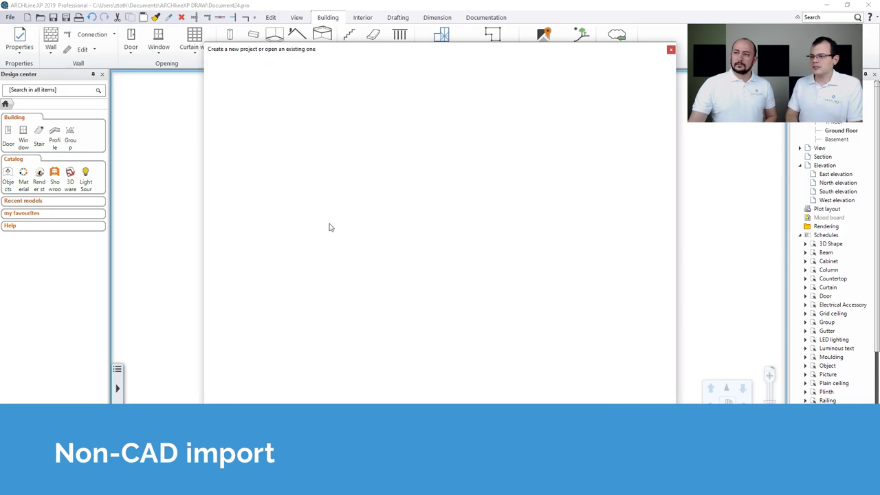
pyautogui.click(244, 98)
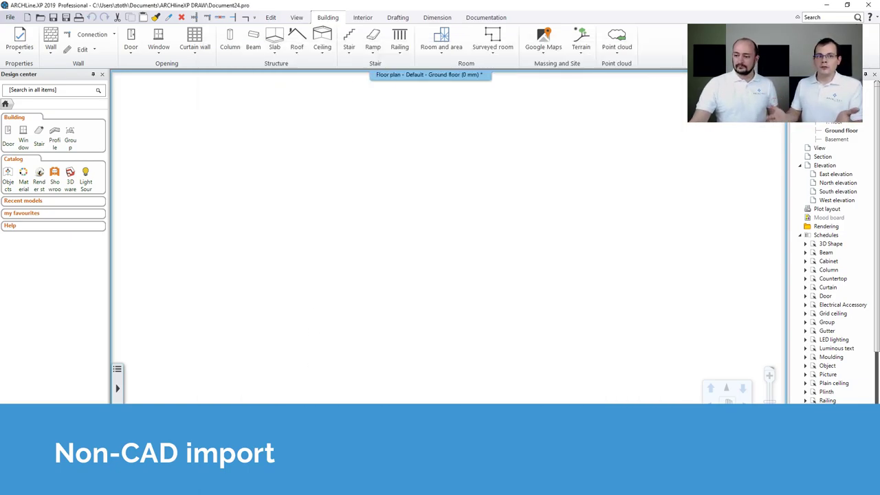
pyautogui.hotkey('alt', 'Tab')
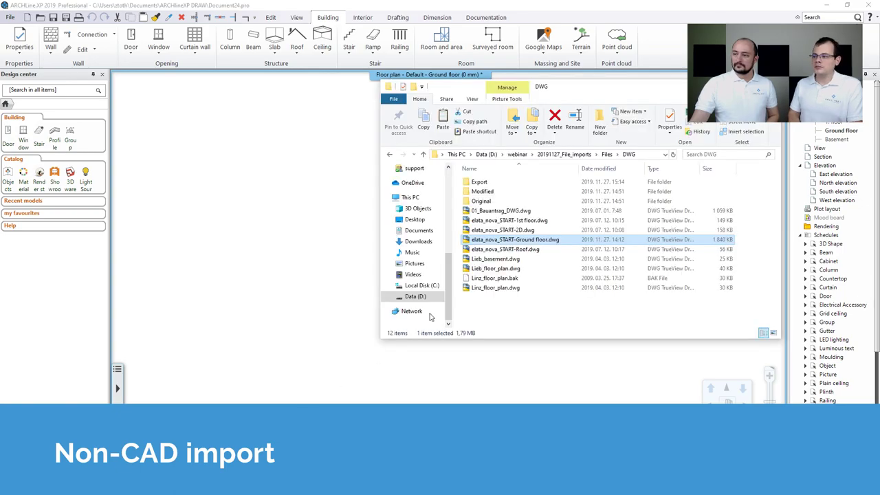
# - Preview Interior_scan_eng.jpg from the Images folder in Photos, then close the viewer
pyautogui.click(606, 154)
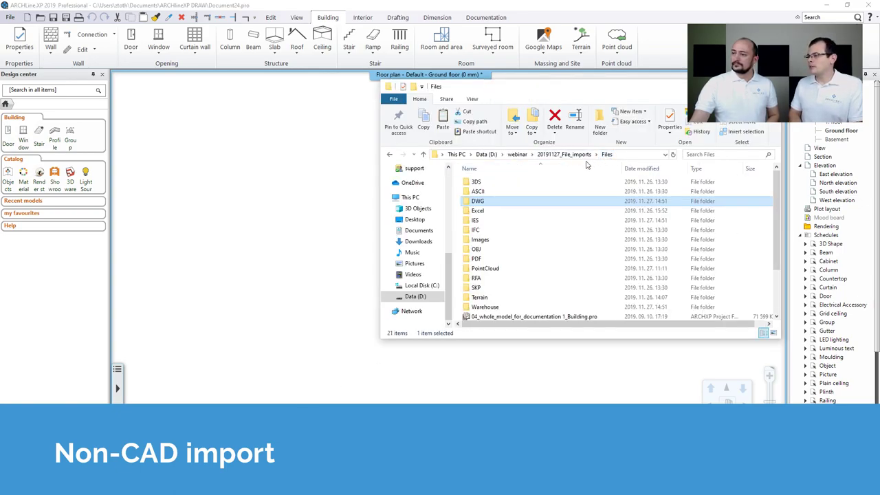
pyautogui.doubleClick(482, 240)
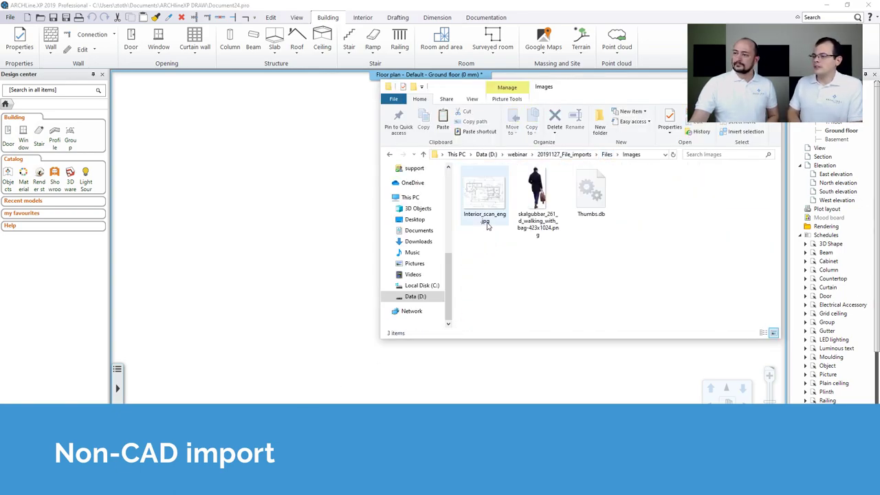
pyautogui.click(484, 200)
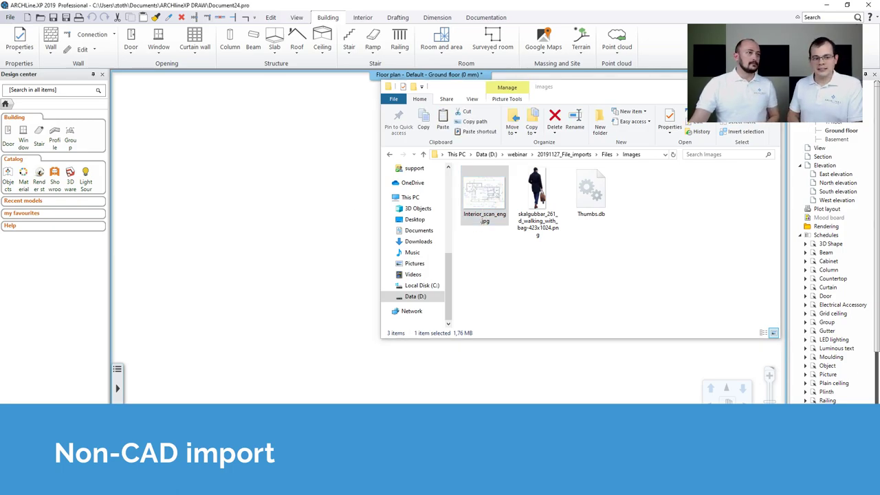
pyautogui.doubleClick(485, 200)
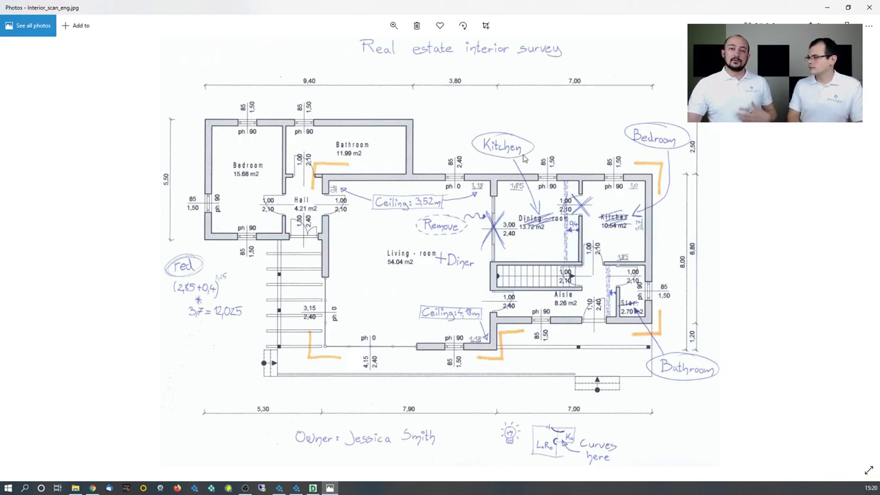
pyautogui.doubleClick(431, 8)
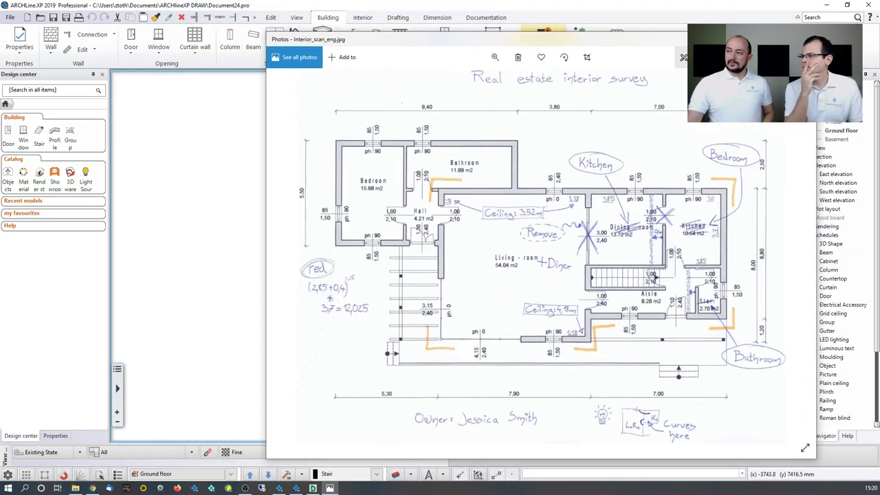
pyautogui.hotkey('alt', 'F4')
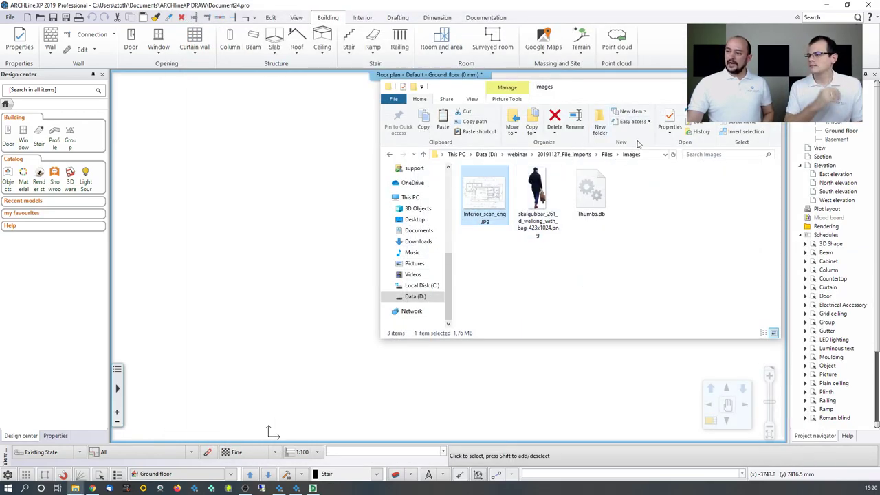
# - Drop Interior_scan_eng.jpg into the floor plan as a raster image, setting its corner and size
pyautogui.moveTo(564, 89); pyautogui.dragTo(580, 88)
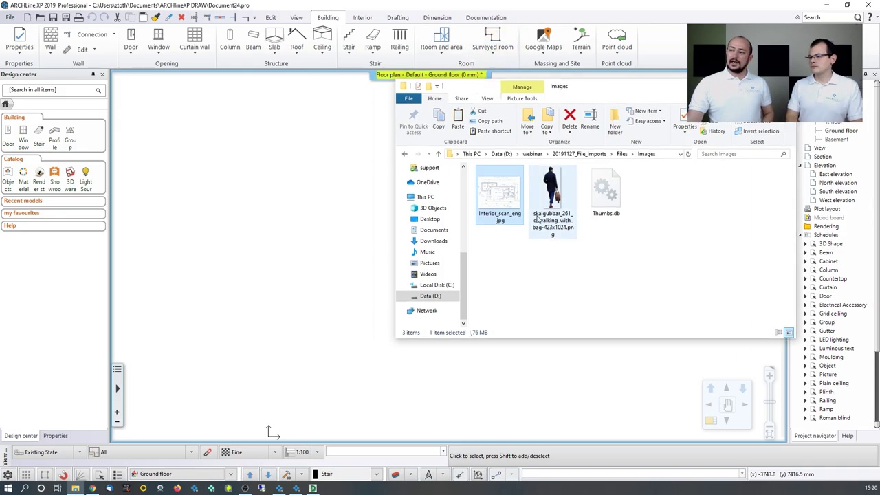
pyautogui.moveTo(505, 197); pyautogui.dragTo(234, 270)
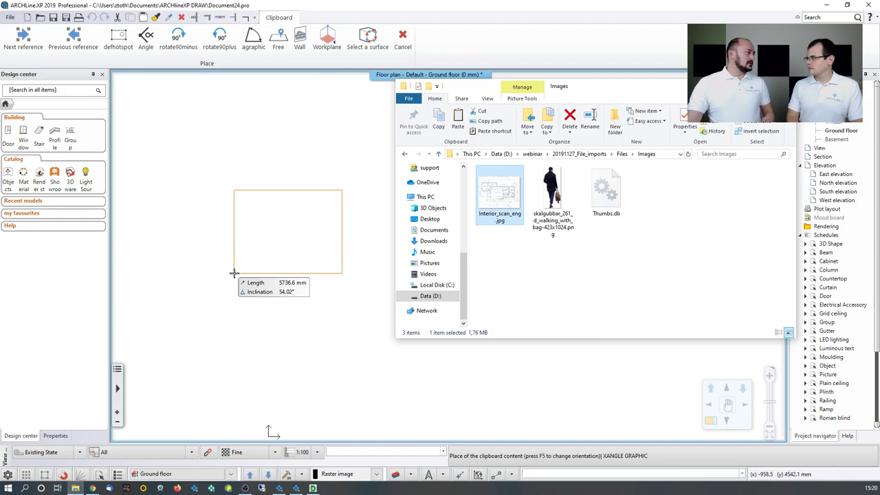
pyautogui.click(257, 345)
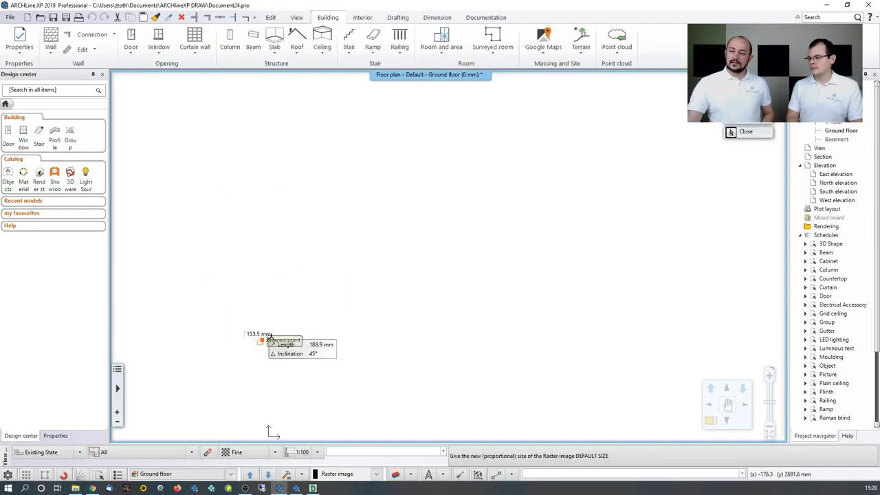
pyautogui.click(583, 132)
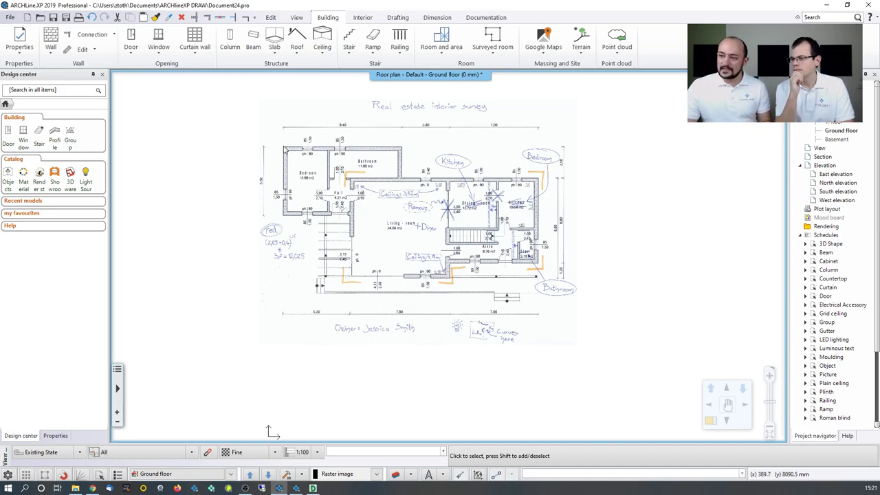
# - Start calibrating the scan's scale and pick the top wall's starting corner
pyautogui.scroll(1, 364, 138)
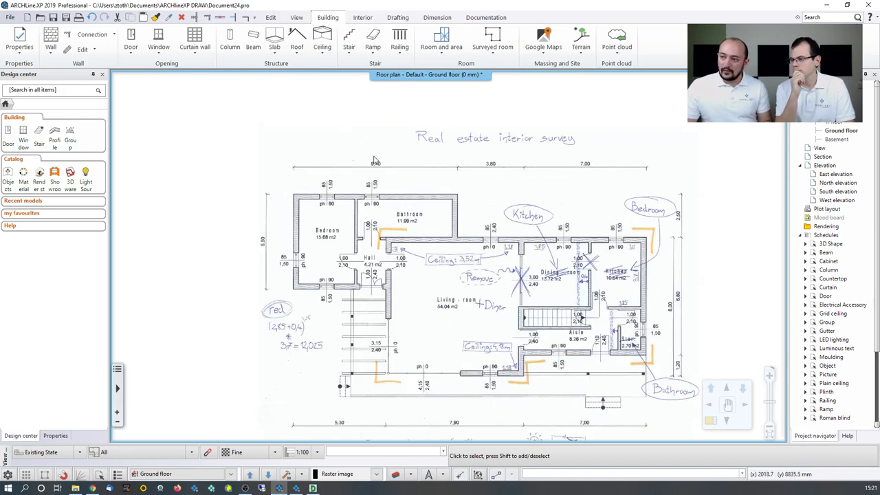
pyautogui.rightClick(459, 210)
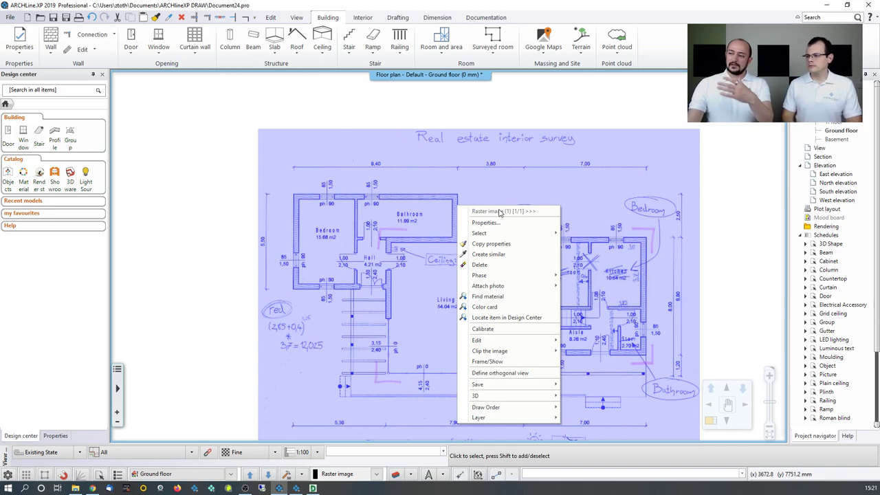
pyautogui.click(495, 330)
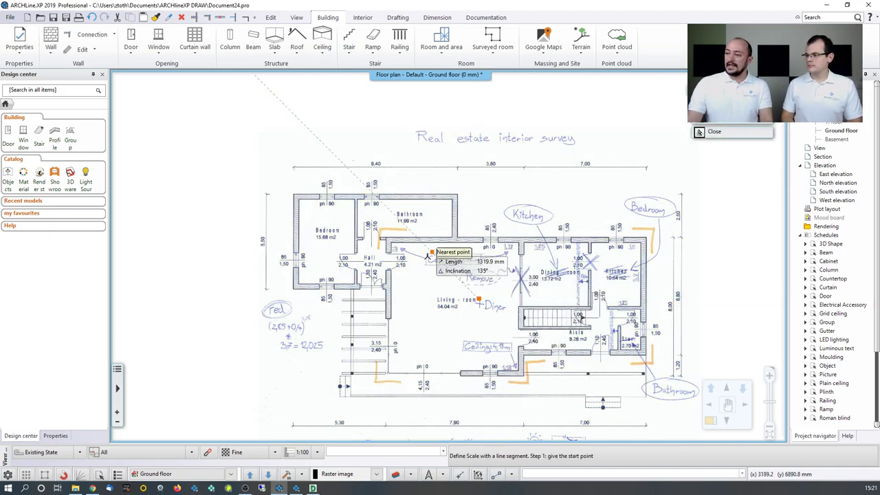
pyautogui.scroll(3, 347, 211)
pyautogui.scroll(-1, 377, 229)
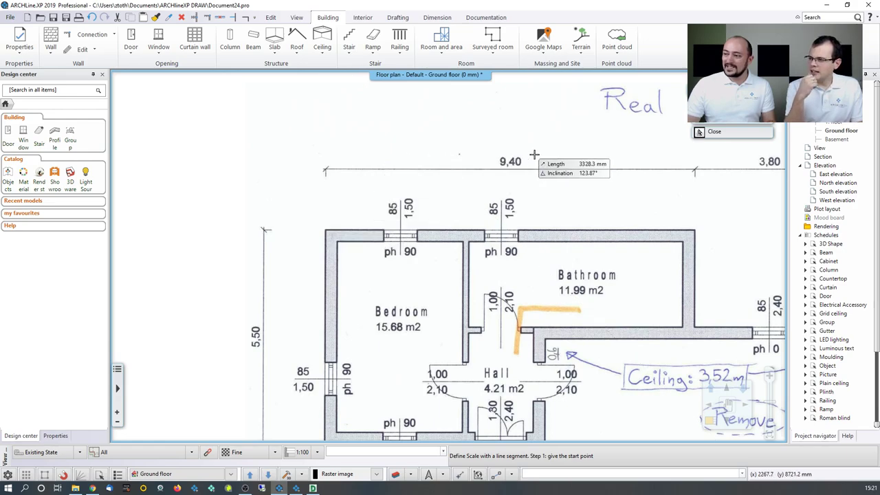
pyautogui.scroll(3, 361, 208)
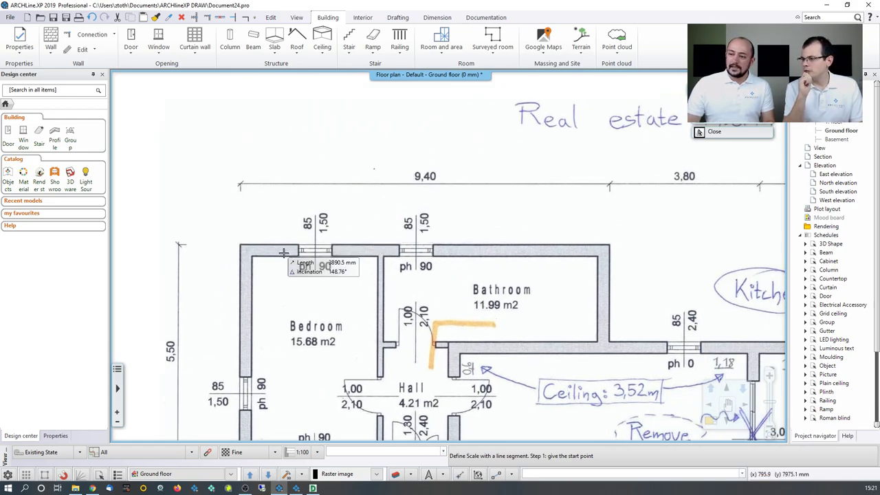
pyautogui.scroll(3, 306, 242)
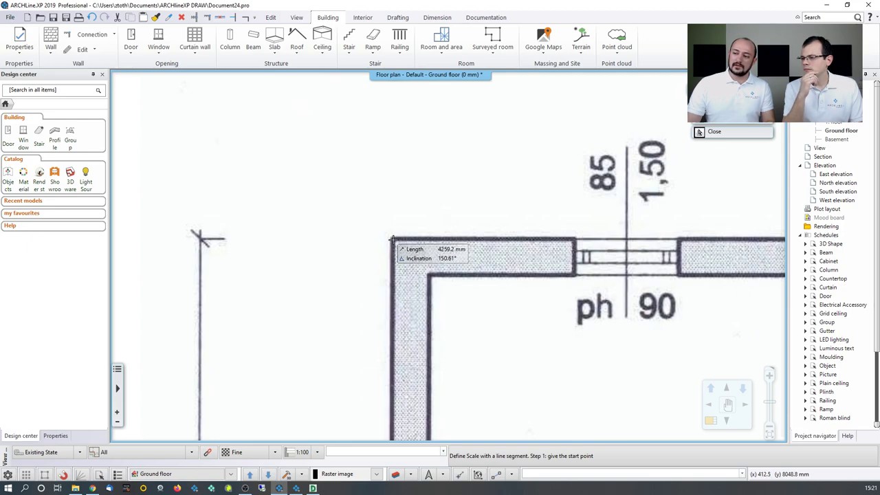
pyautogui.scroll(2, 395, 240)
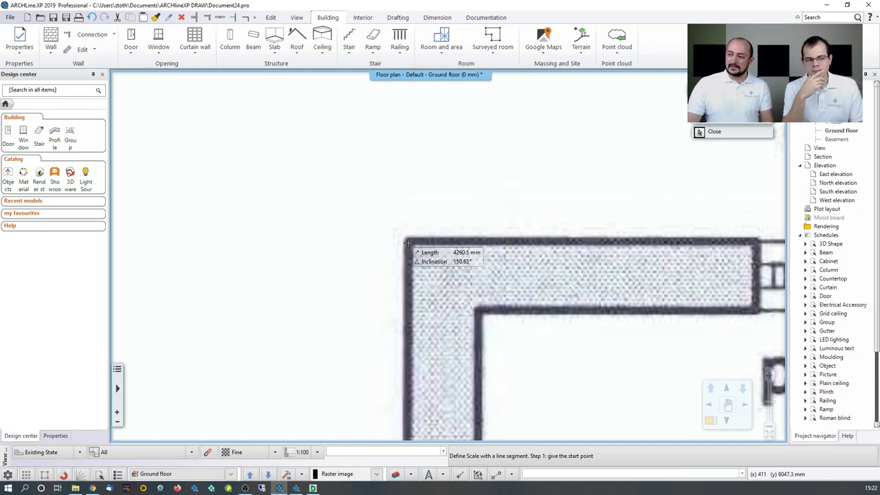
pyautogui.click(409, 243)
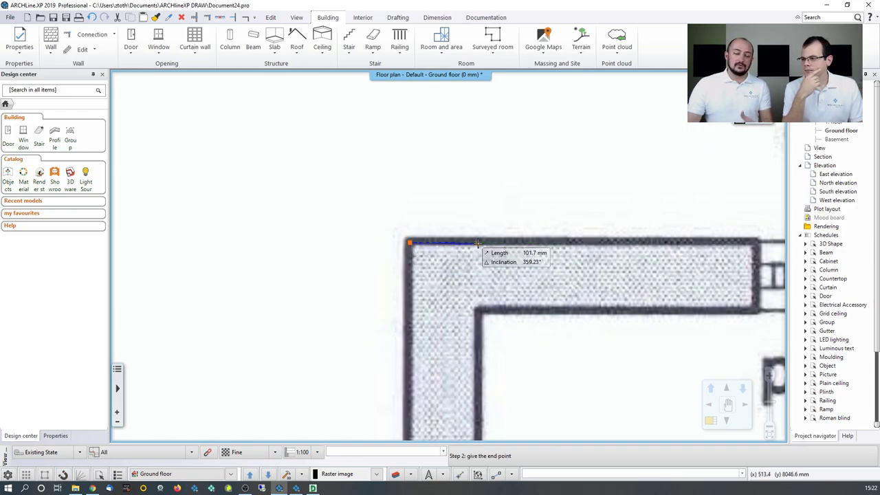
# - Pick the top wall's far corner and enter 9400 mm as its real length
pyautogui.scroll(-3, 454, 246)
pyautogui.scroll(-3, 309, 242)
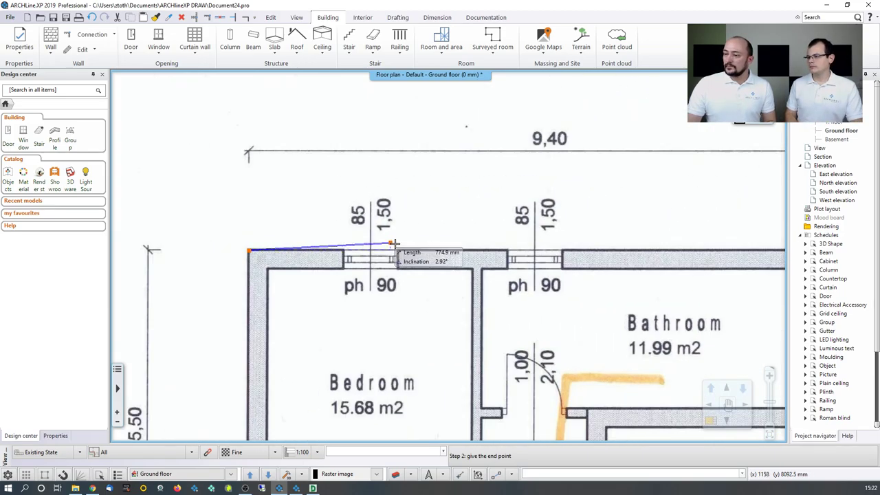
pyautogui.hscroll(4, 515, 256)
pyautogui.scroll(5, 495, 250)
pyautogui.scroll(2, 488, 250)
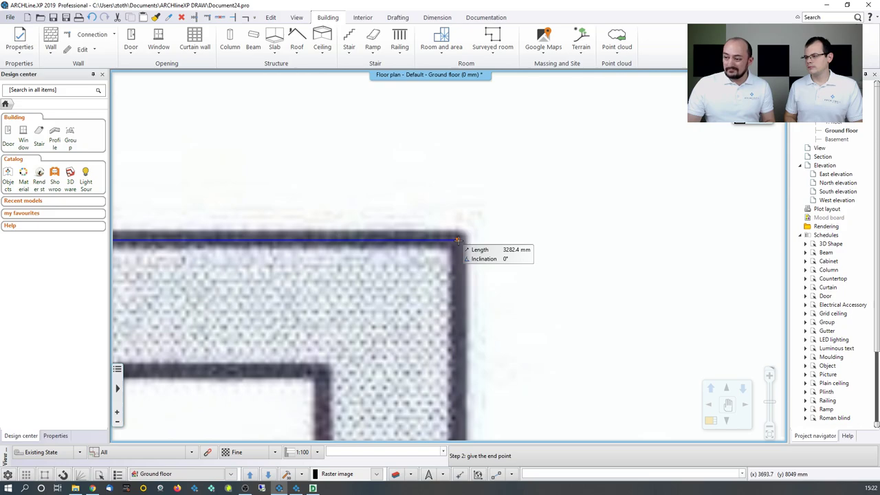
pyautogui.click(458, 240)
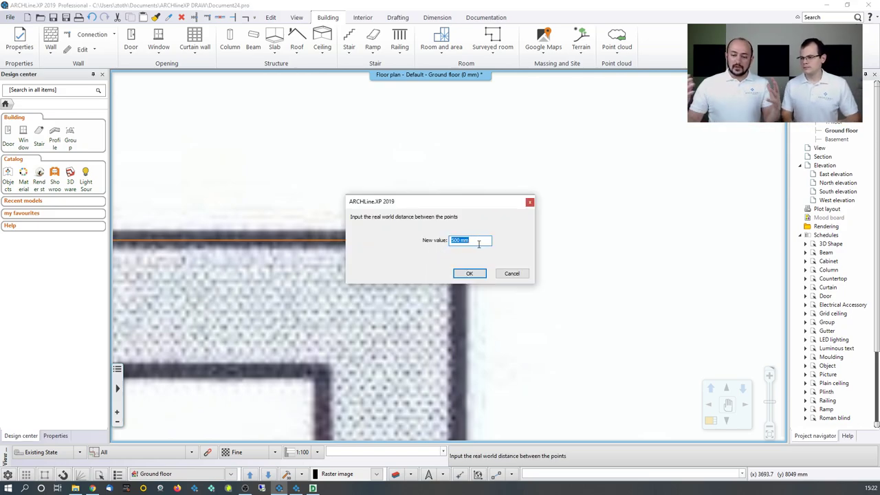
pyautogui.write('9400')
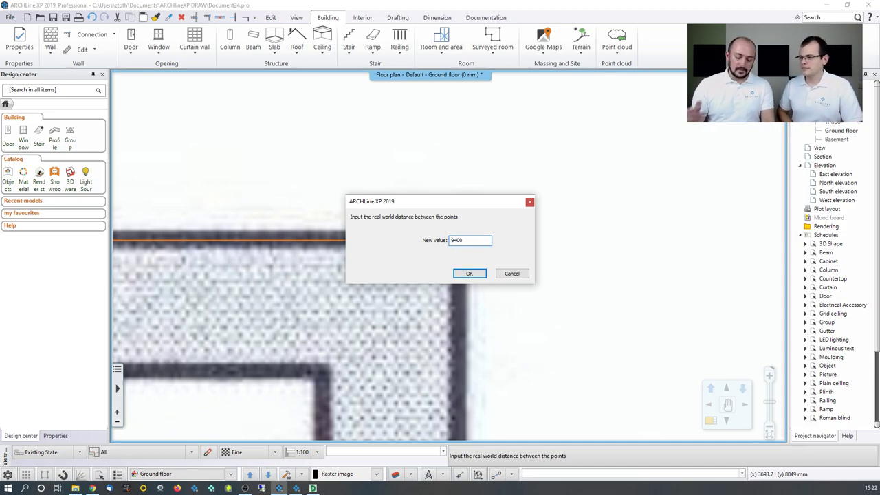
pyautogui.press('Return')
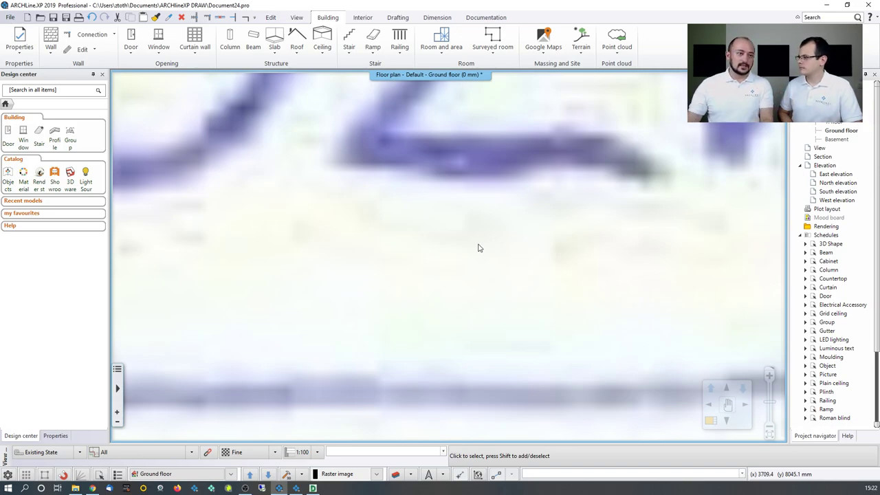
# - Measure the top wall with Measure > Distance, read 9409.8 mm, and close the result
pyautogui.scroll(-10, 479, 249)
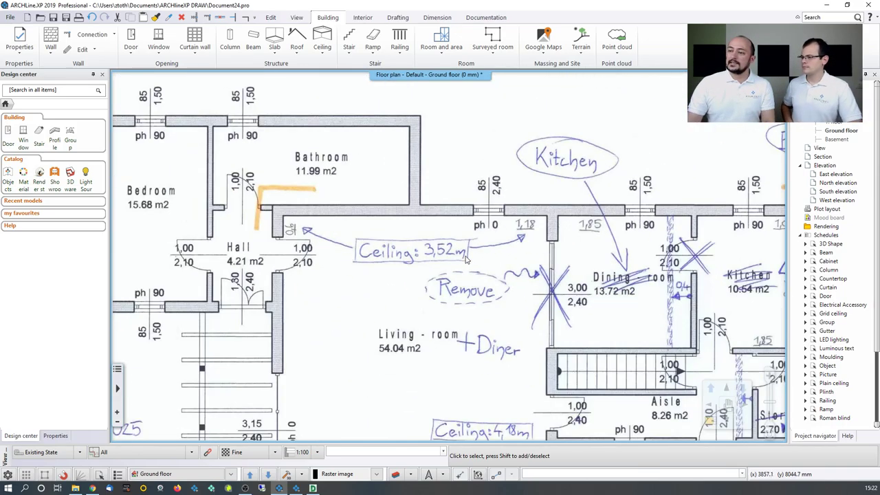
pyautogui.scroll(-3, 467, 257)
pyautogui.click(438, 19)
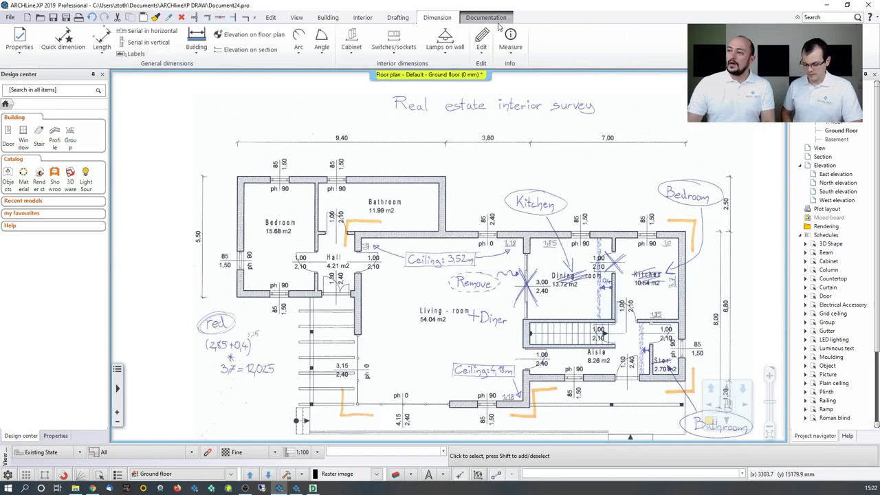
pyautogui.click(510, 41)
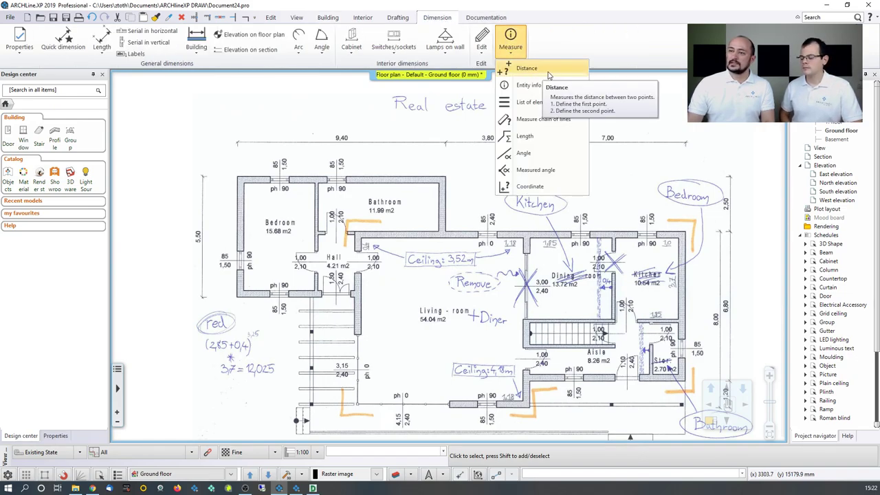
pyautogui.click(536, 70)
pyautogui.scroll(2, 296, 216)
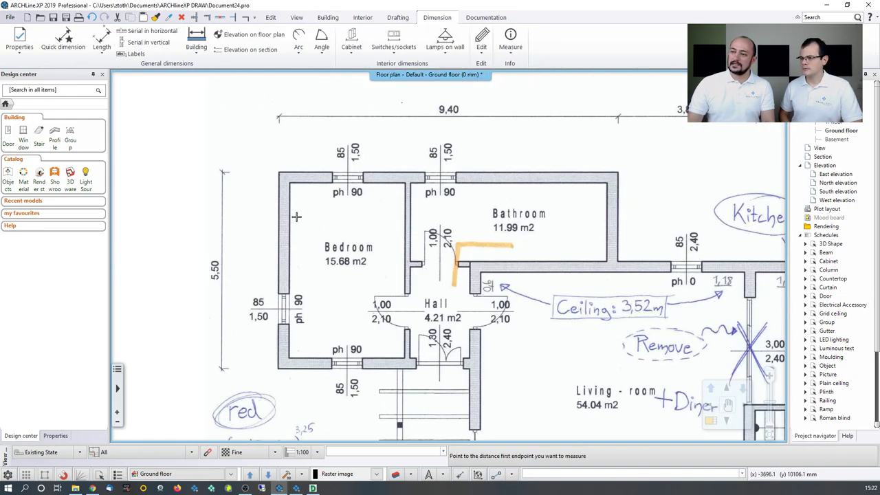
pyautogui.scroll(5, 297, 216)
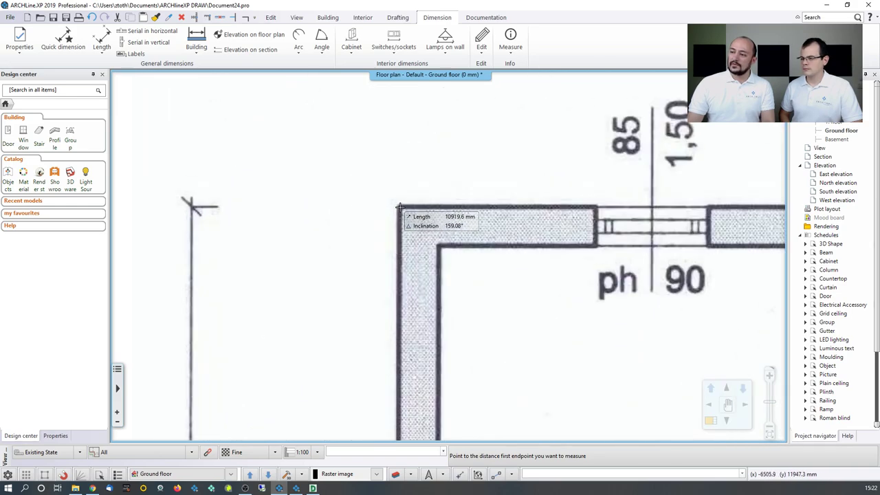
pyautogui.click(399, 206)
pyautogui.scroll(-3, 412, 206)
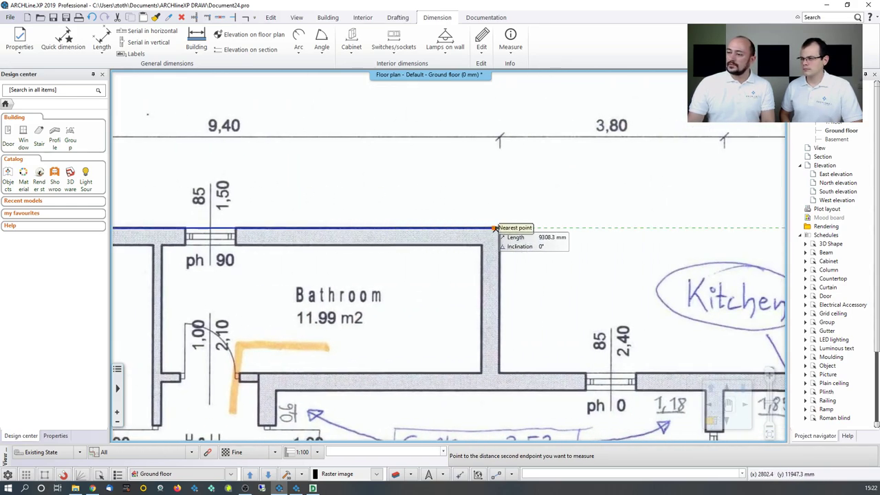
pyautogui.click(498, 228)
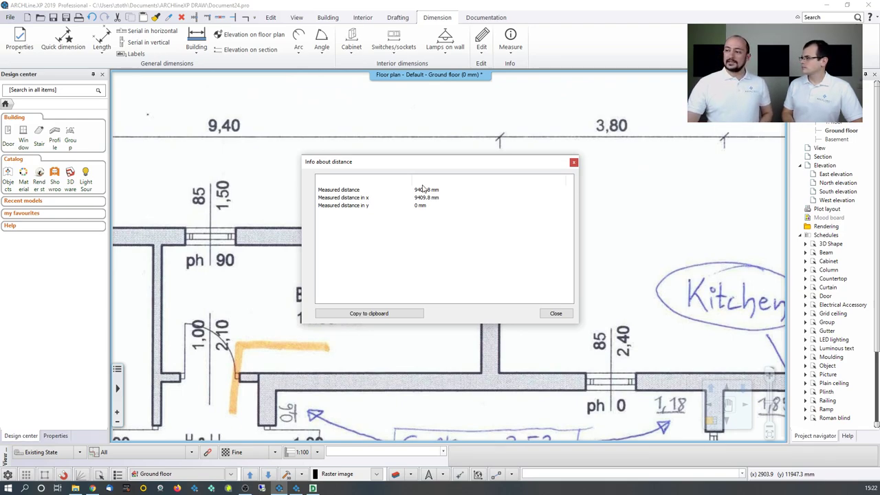
pyautogui.click(574, 163)
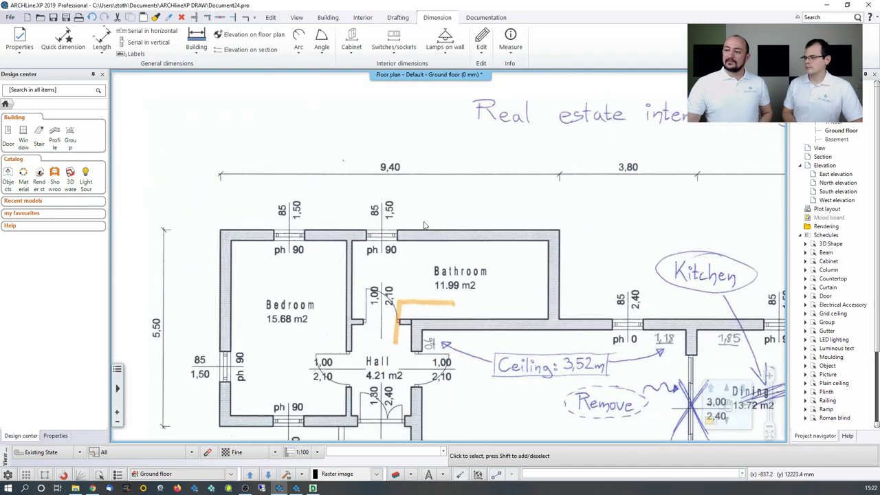
# - Start a new wall using the '1 layered 30 wide wall' style
pyautogui.click(334, 17)
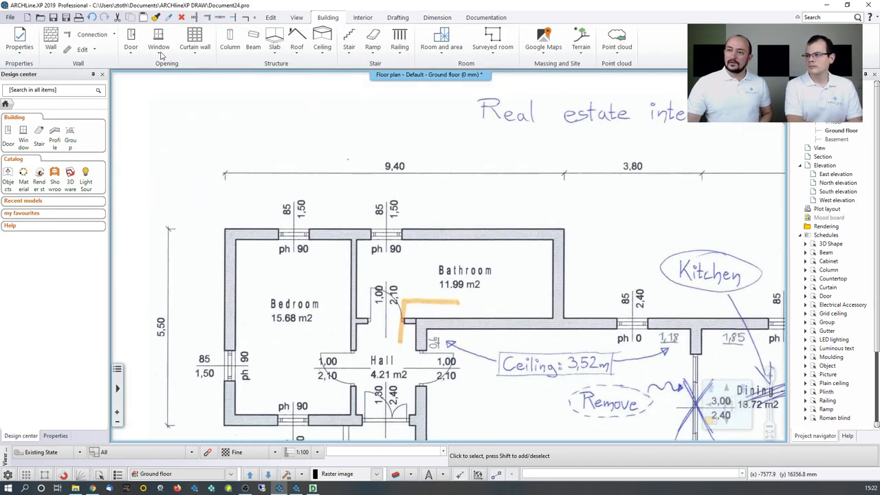
pyautogui.click(50, 46)
pyautogui.click(61, 69)
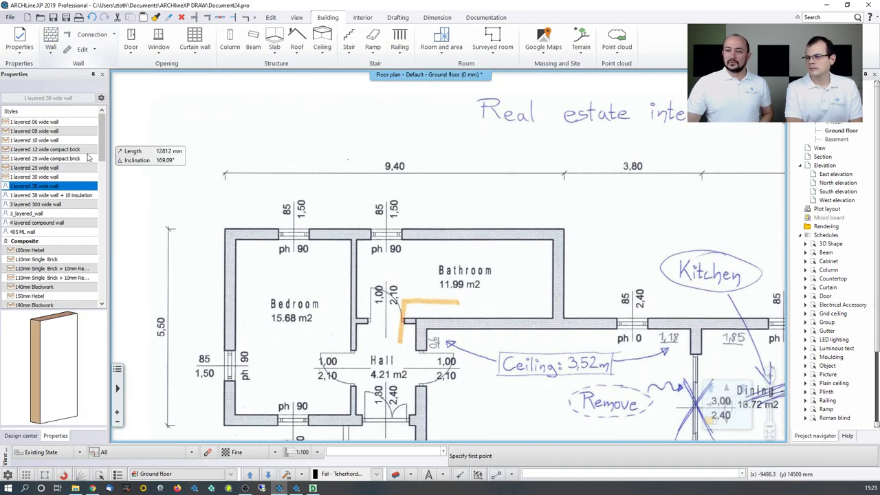
pyautogui.click(28, 177)
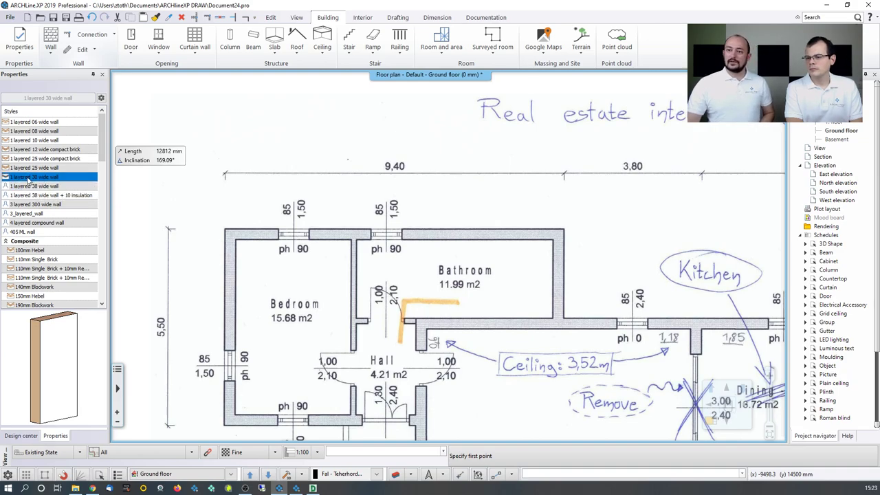
# - Draw the wall 9400 mm from the bedroom's top-left corner, then down the bathroom's right side
pyautogui.scroll(4, 301, 264)
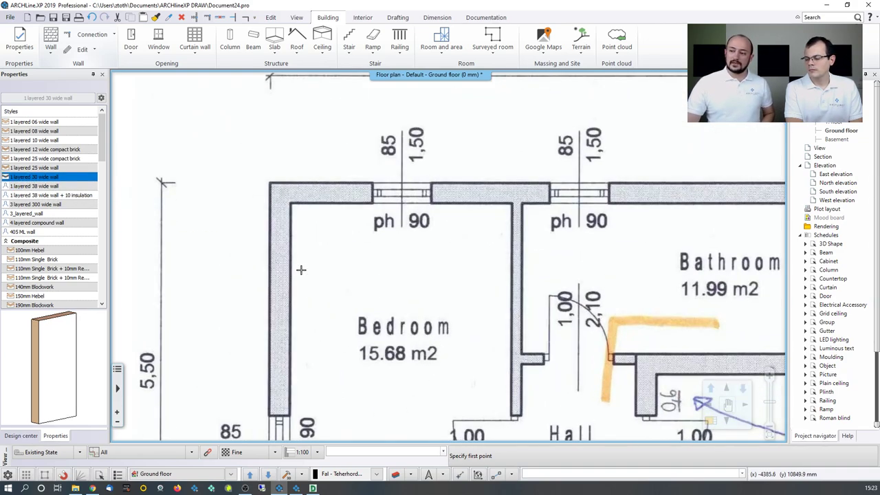
pyautogui.click(279, 165)
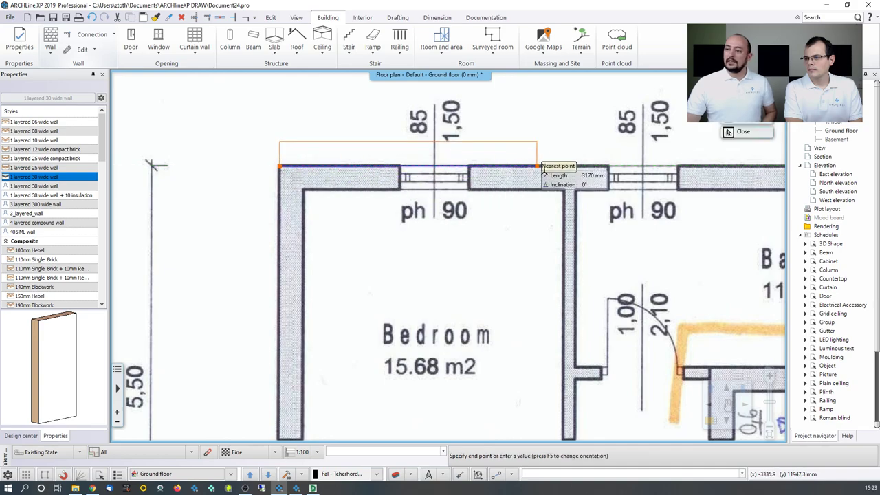
pyautogui.scroll(-2, 589, 197)
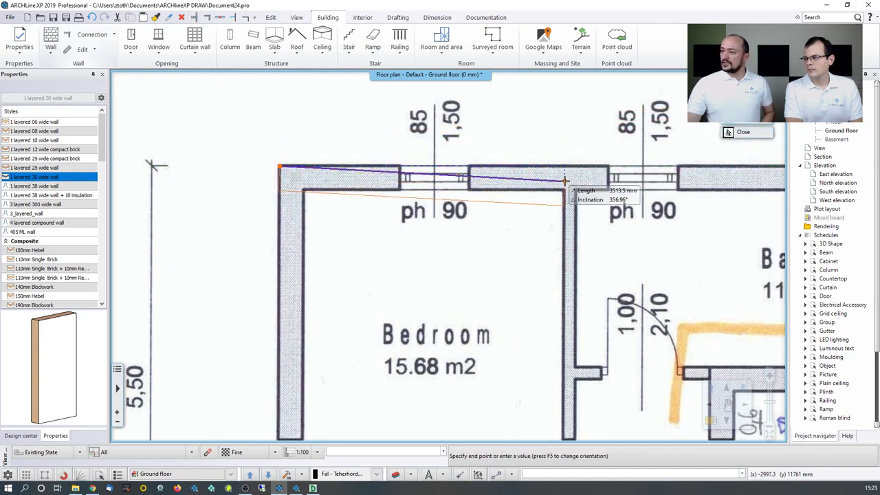
pyautogui.moveTo(655, 220); pyautogui.dragTo(478, 244, button='middle')
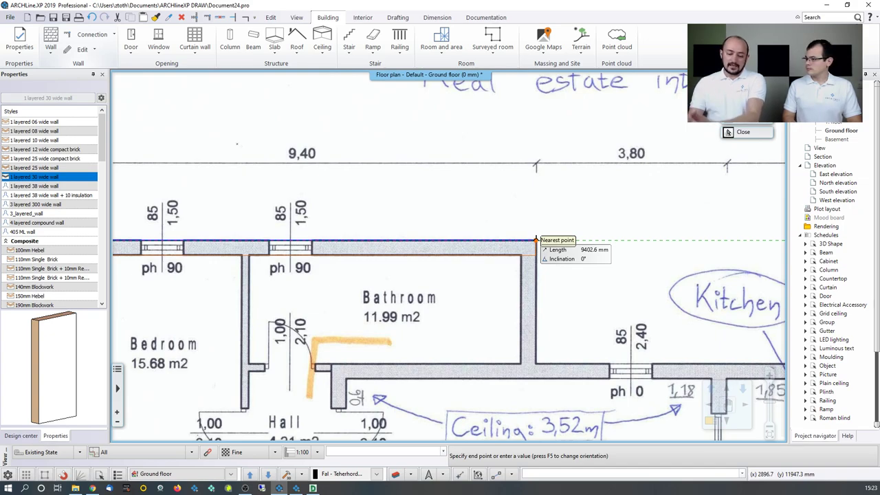
pyautogui.write('9400')
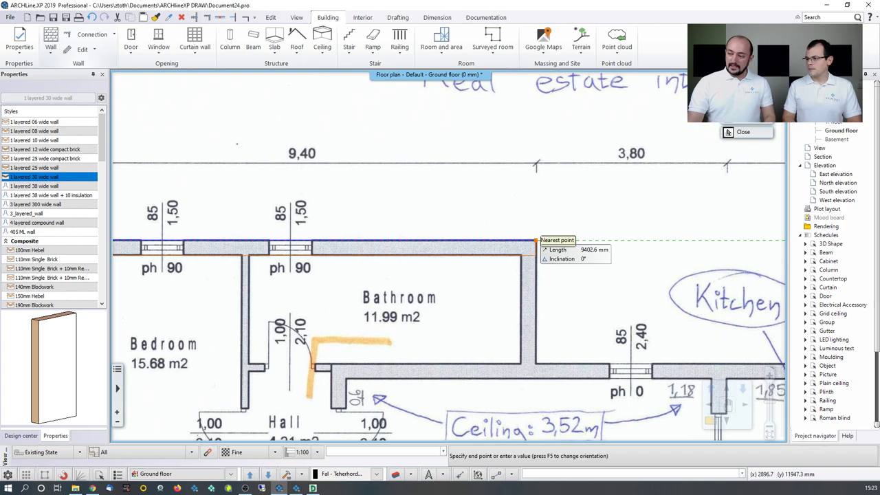
pyautogui.press('Return')
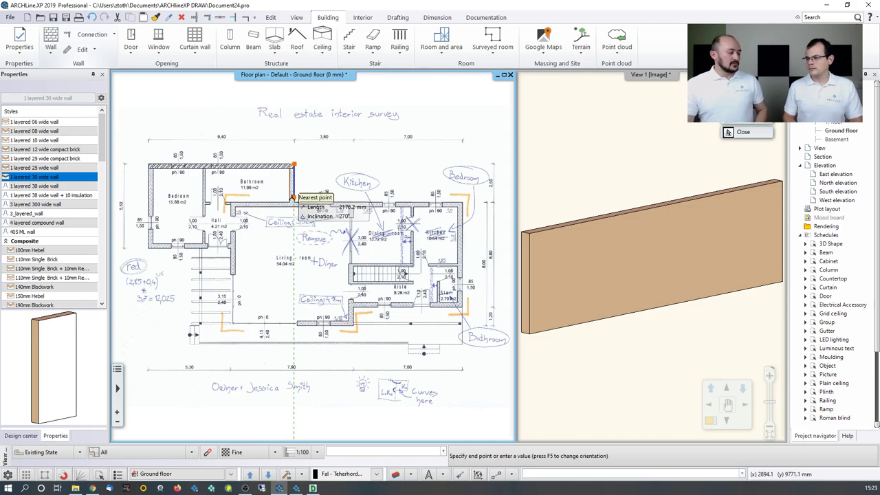
pyautogui.scroll(4, 294, 200)
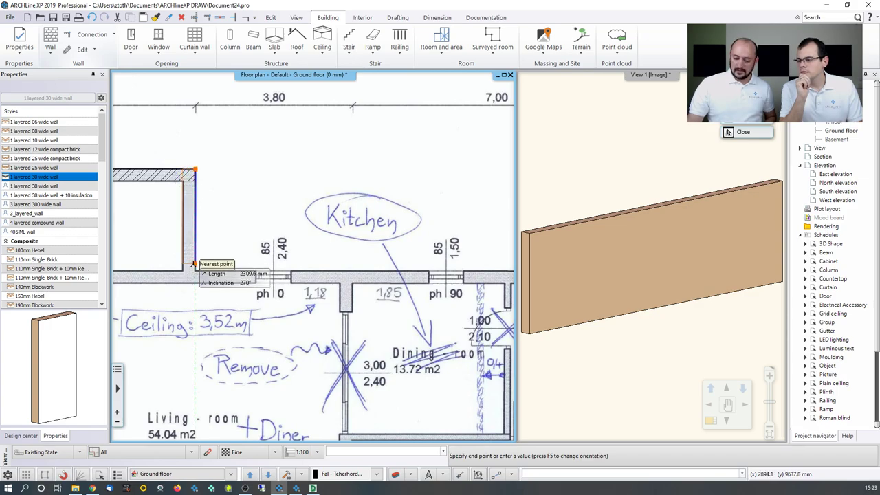
pyautogui.click(194, 266)
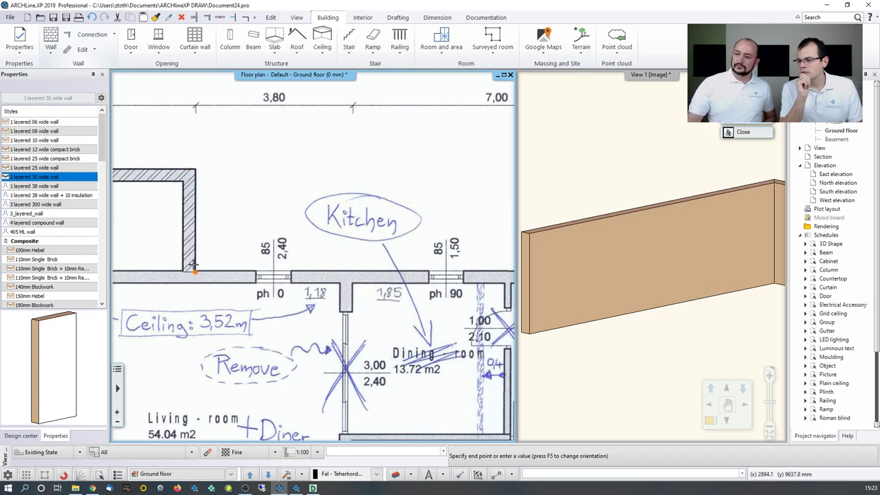
pyautogui.scroll(4, 207, 274)
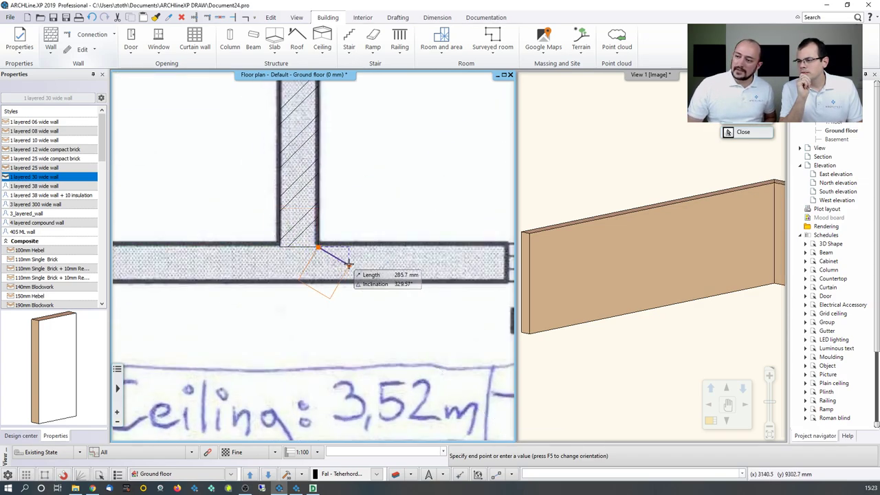
pyautogui.scroll(2, 322, 252)
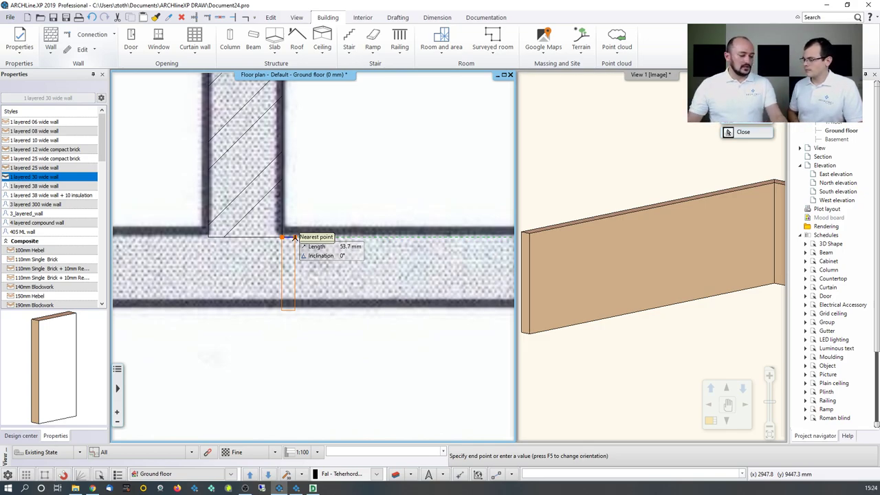
# - Finish the wall and set the scanned image's transparency to 159 in its Properties
pyautogui.press('Escape')
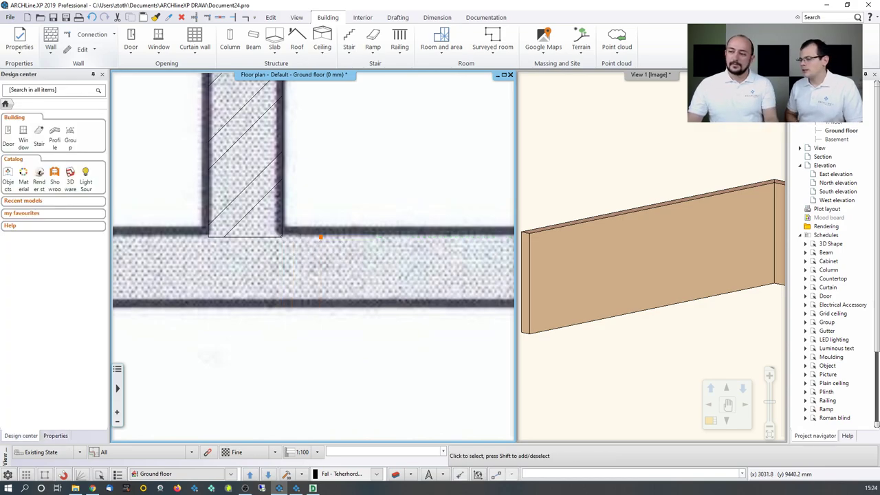
pyautogui.scroll(-5, 317, 243)
pyautogui.scroll(-1, 317, 242)
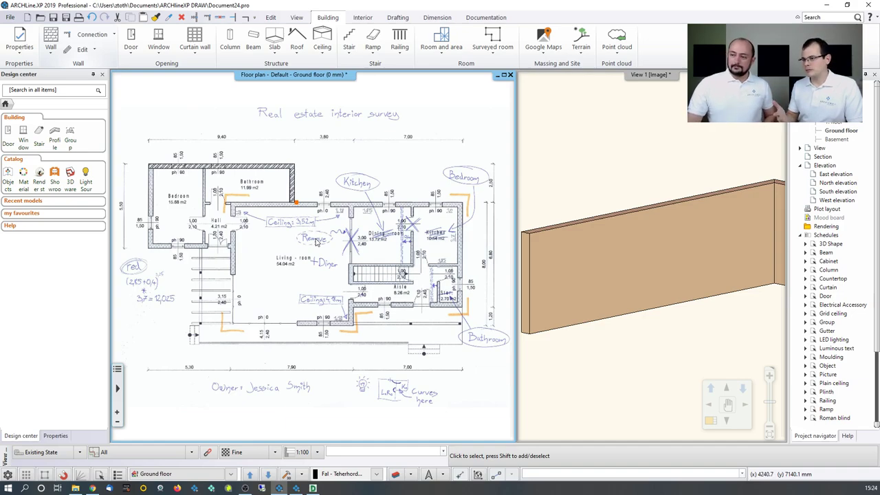
pyautogui.rightClick(286, 229)
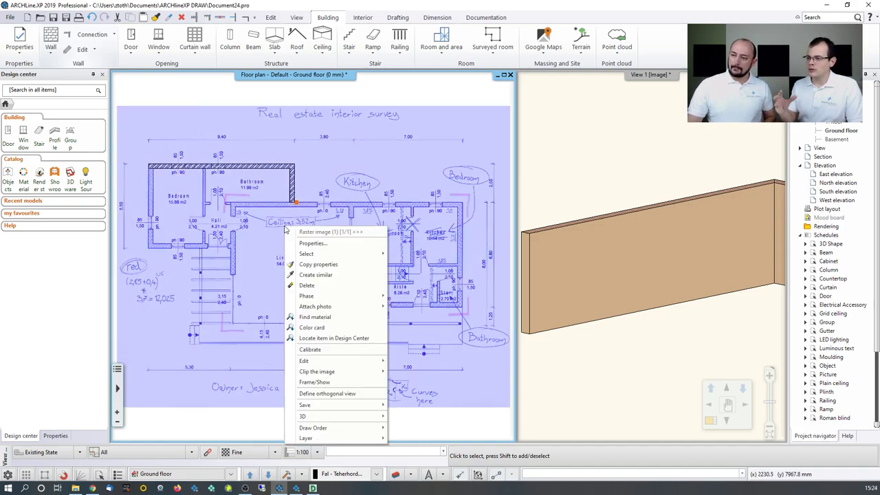
pyautogui.click(319, 245)
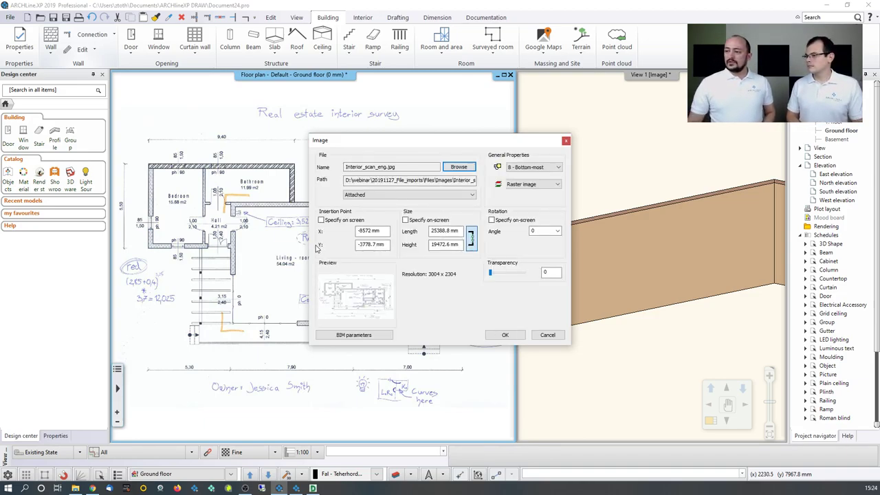
pyautogui.click(491, 275)
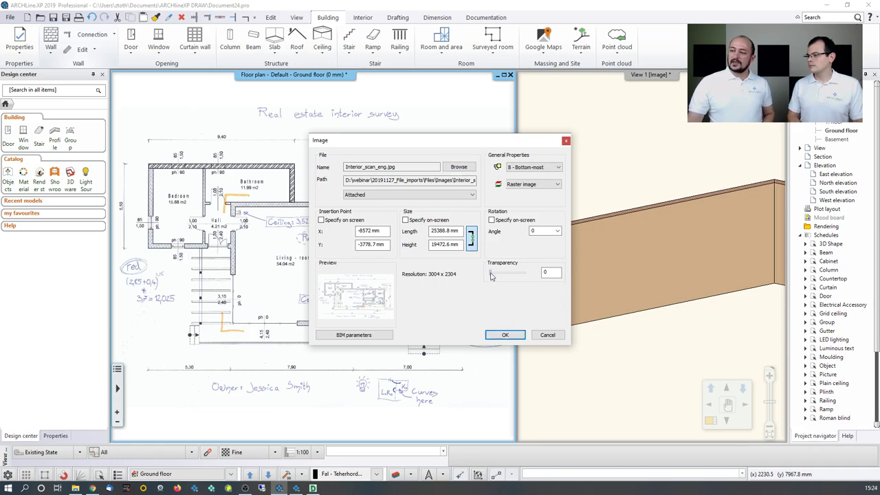
pyautogui.moveTo(491, 274); pyautogui.dragTo(511, 273)
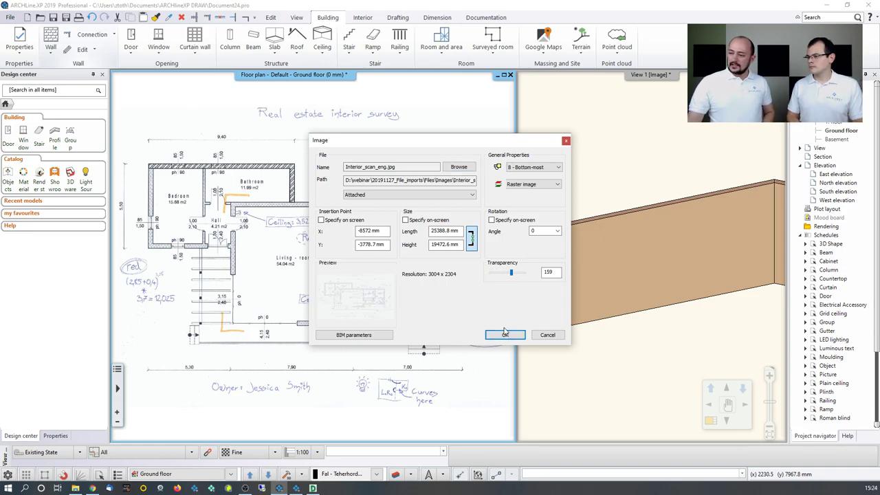
pyautogui.click(505, 334)
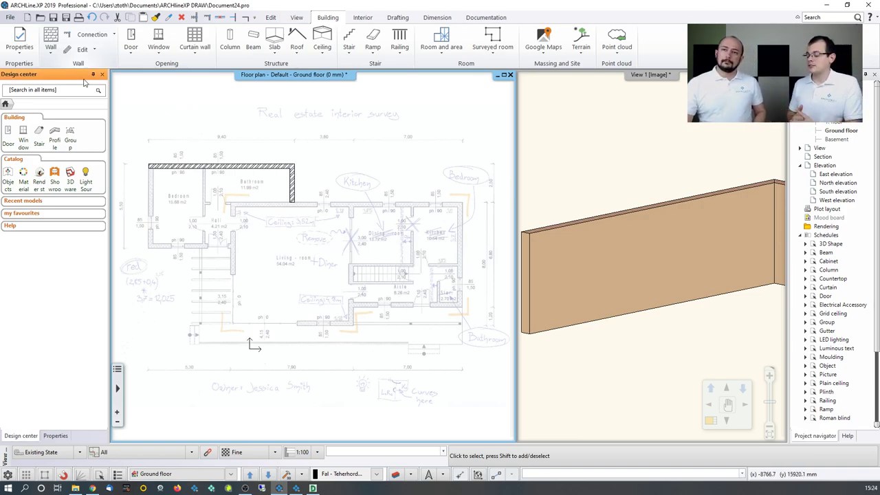
# - Discard the current project without saving and create a new empty project
pyautogui.click(11, 18)
pyautogui.click(37, 34)
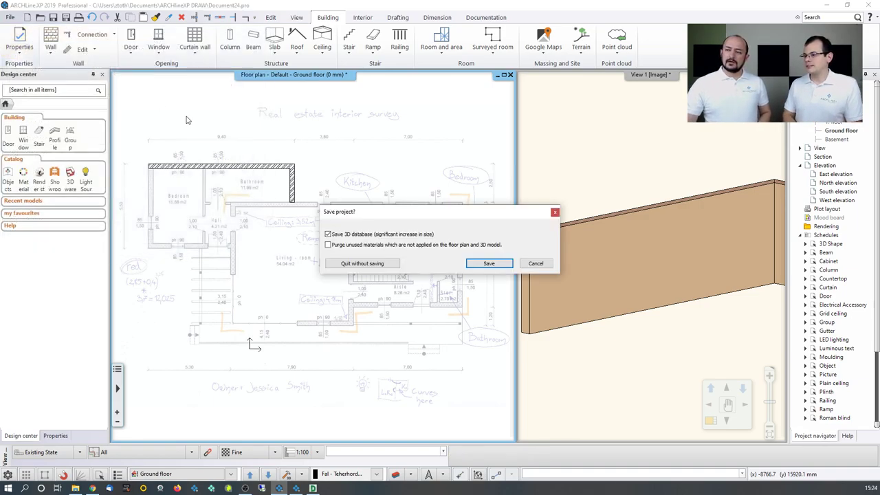
pyautogui.click(344, 264)
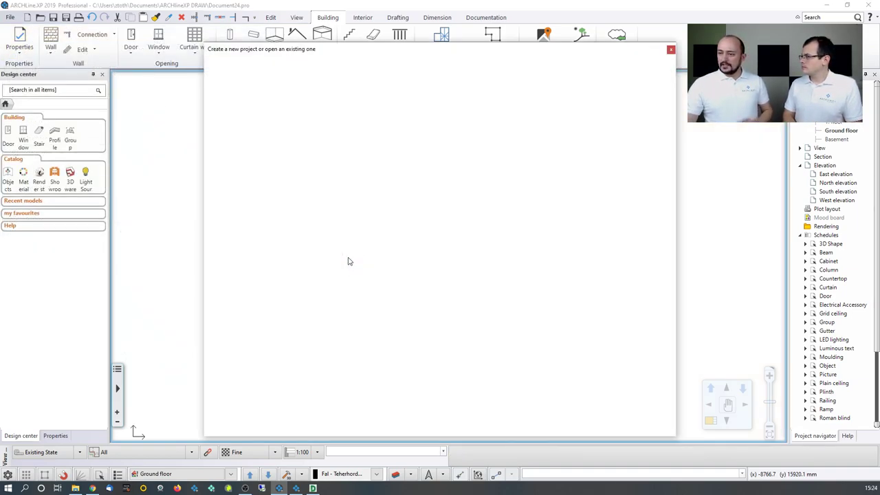
pyautogui.click(241, 96)
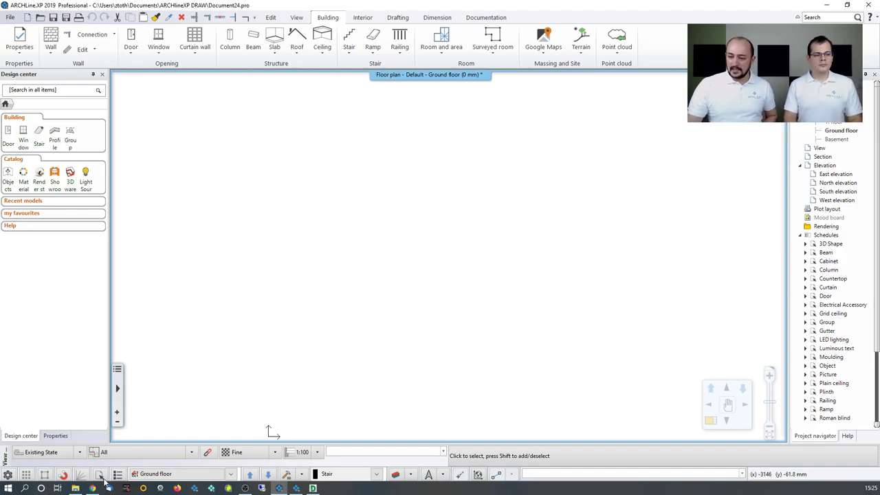
# - Open Cedar_Hall_Typical Room.pdf from the Files\PDF folder in Explorer
pyautogui.hotkey('alt', 'Tab')
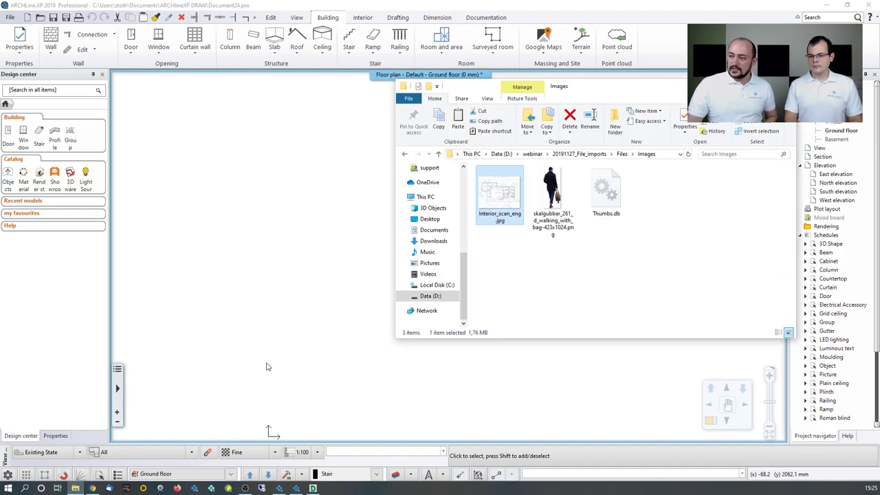
pyautogui.click(622, 154)
pyautogui.doubleClick(492, 258)
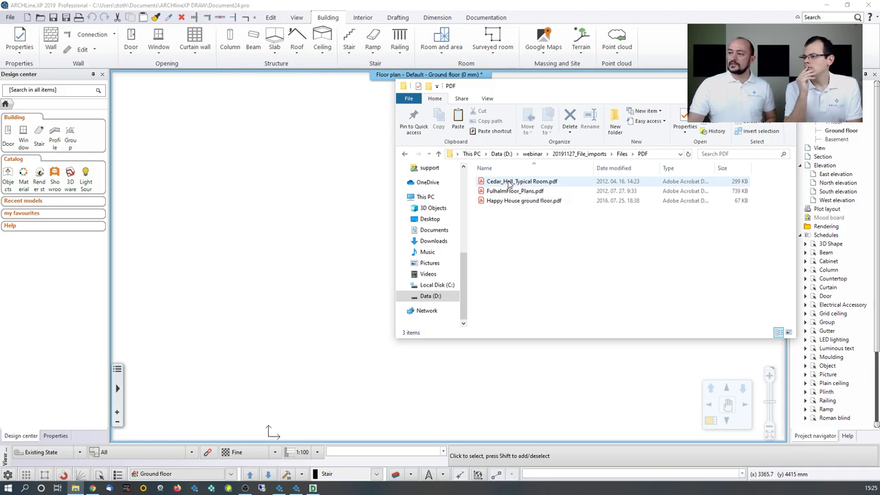
pyautogui.doubleClick(509, 181)
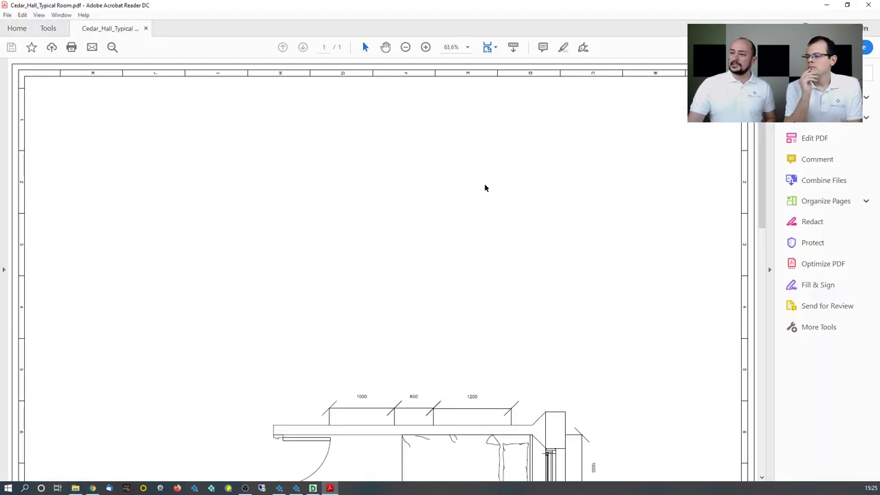
# - Zoom and scroll around the Cedar Hall room plan PDF to inspect it
pyautogui.scroll(-10, 398, 276)
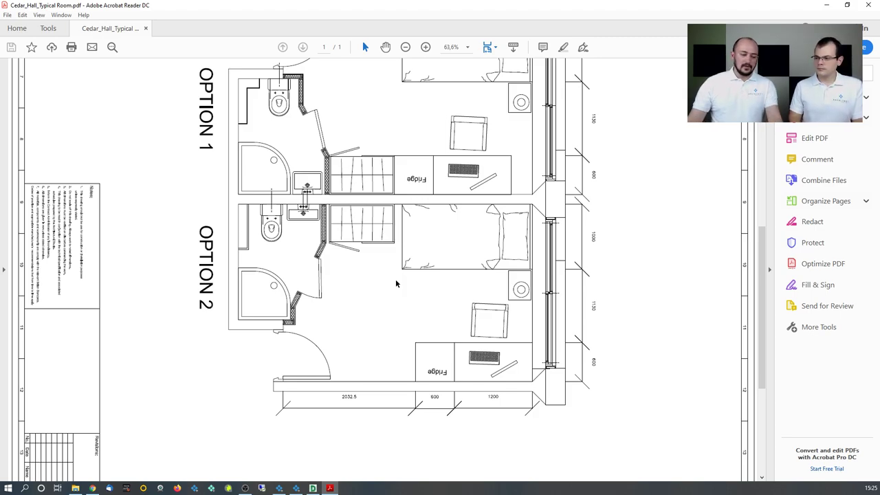
pyautogui.keyDown('ctrl'); pyautogui.scroll(9, 326, 187); pyautogui.keyUp('ctrl')
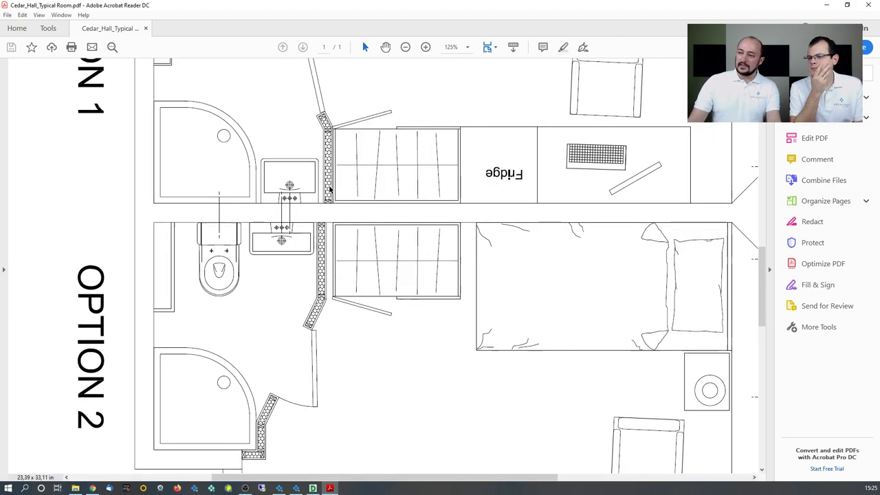
pyautogui.keyDown('ctrl'); pyautogui.scroll(-4, 322, 181); pyautogui.keyUp('ctrl')
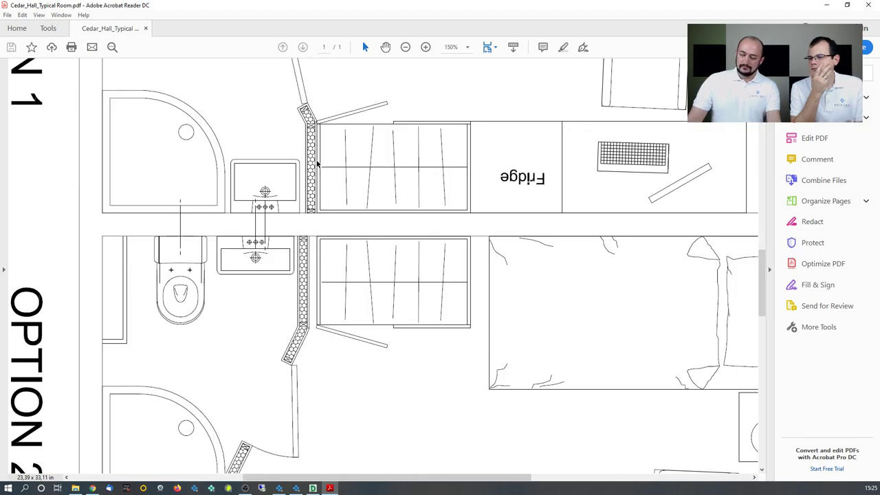
pyautogui.keyDown('ctrl'); pyautogui.scroll(5, 318, 128); pyautogui.keyUp('ctrl')
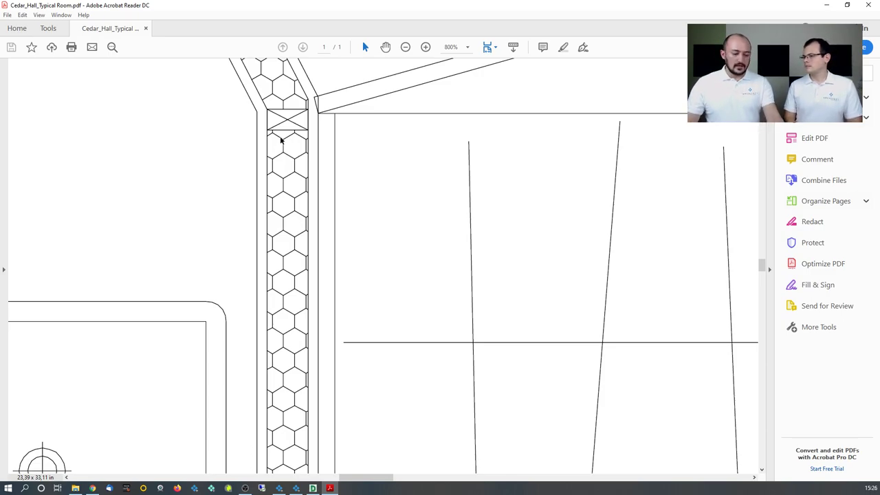
pyautogui.keyDown('ctrl'); pyautogui.scroll(-6, 299, 161); pyautogui.keyUp('ctrl')
pyautogui.scroll(-1, 300, 172)
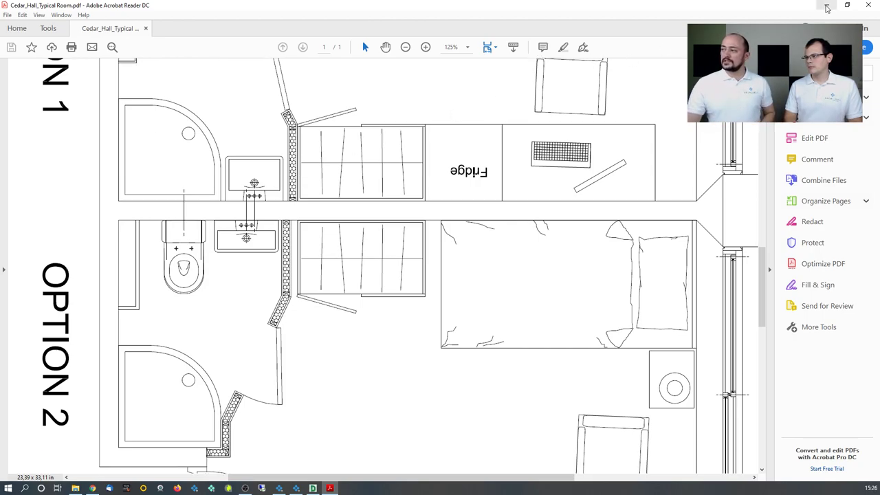
# - Also open FulhamFloor_Plans.pdf, then return to the empty ARCHLine floor plan
pyautogui.click(826, 5)
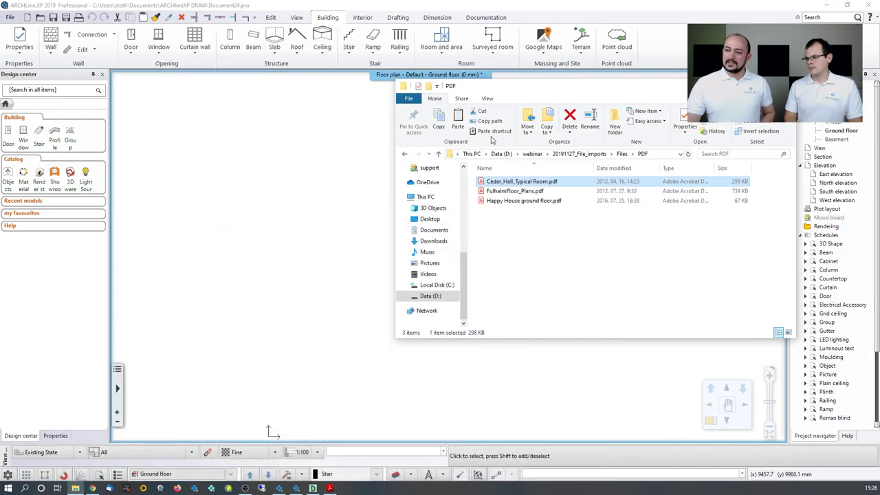
pyautogui.doubleClick(516, 192)
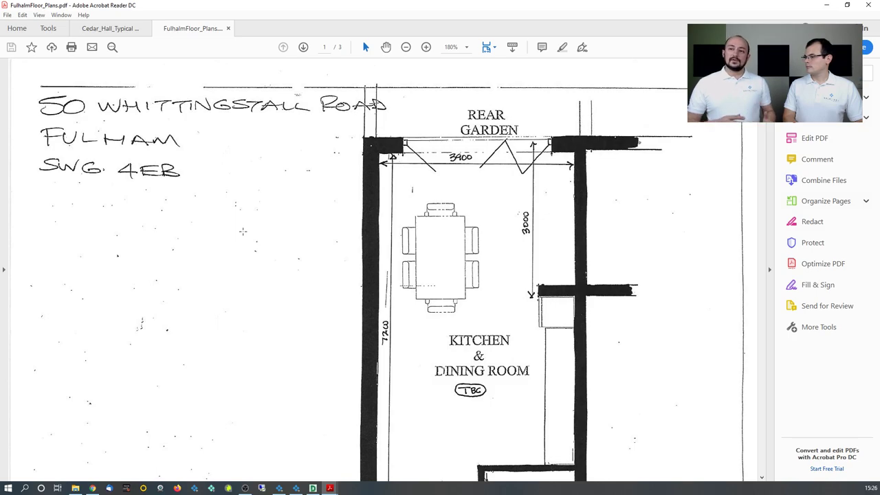
pyautogui.click(123, 30)
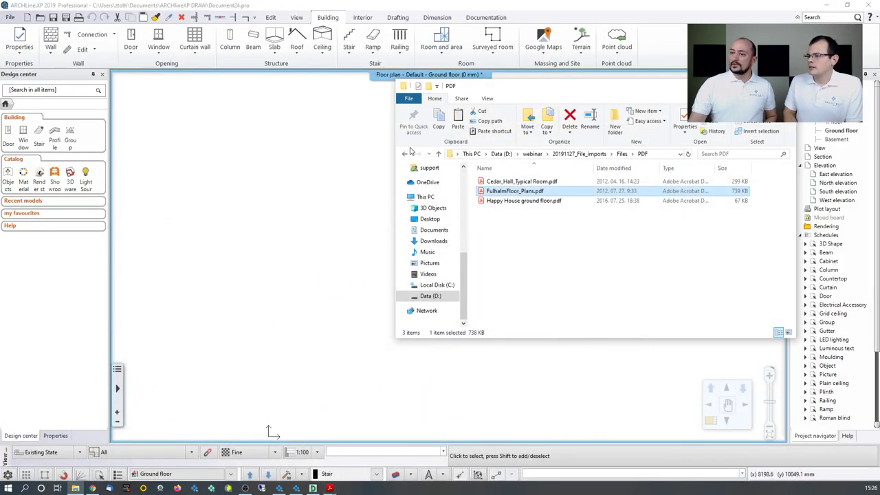
pyautogui.click(681, 50)
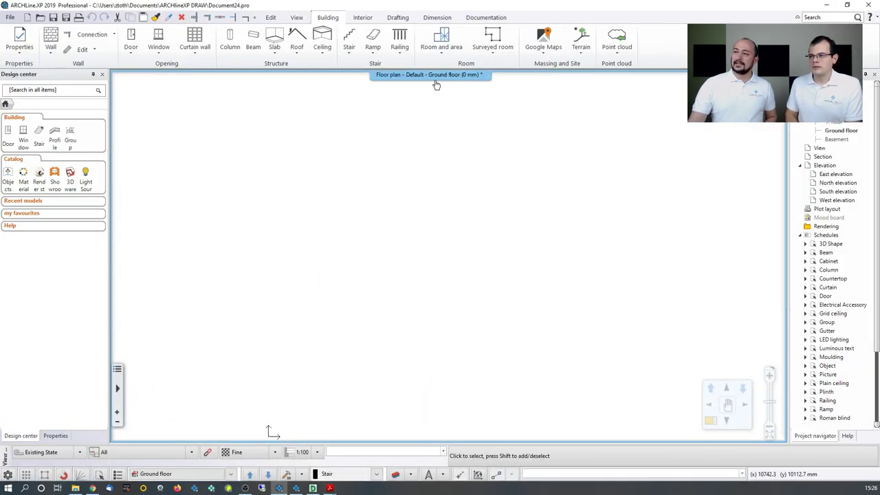
# - Start the File > Import > PDF geometry command
pyautogui.click(10, 17)
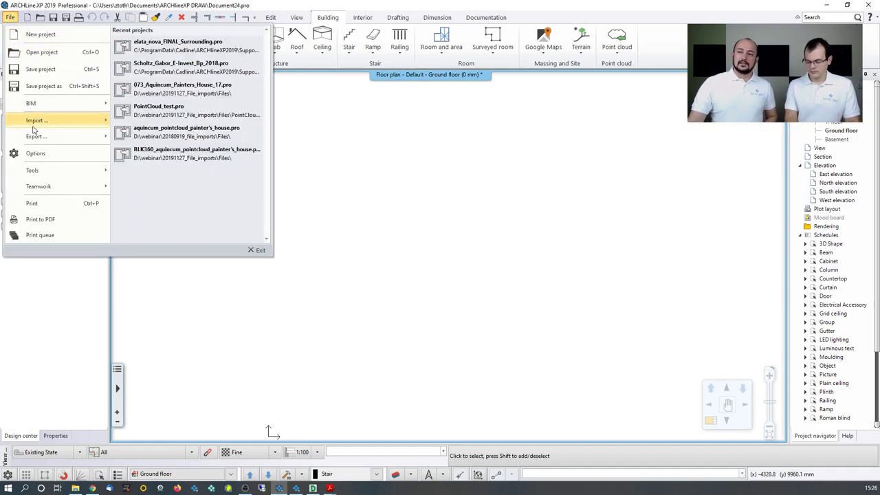
pyautogui.moveTo(83, 121)
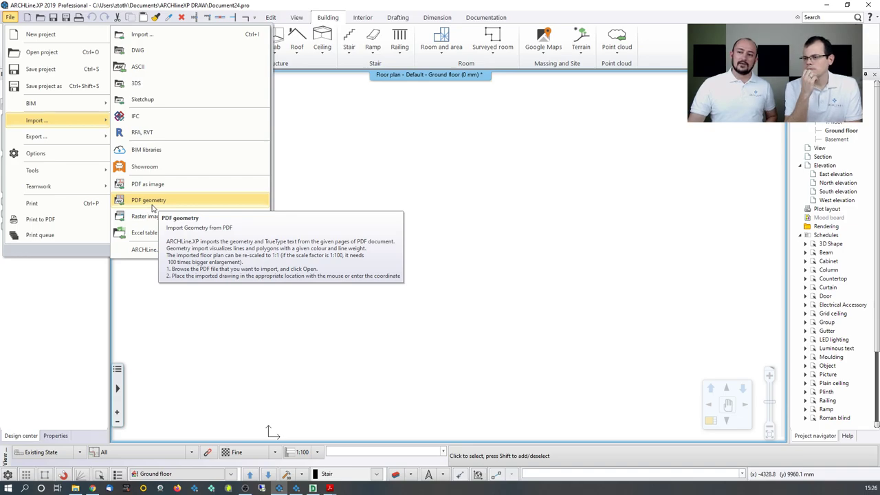
pyautogui.click(154, 205)
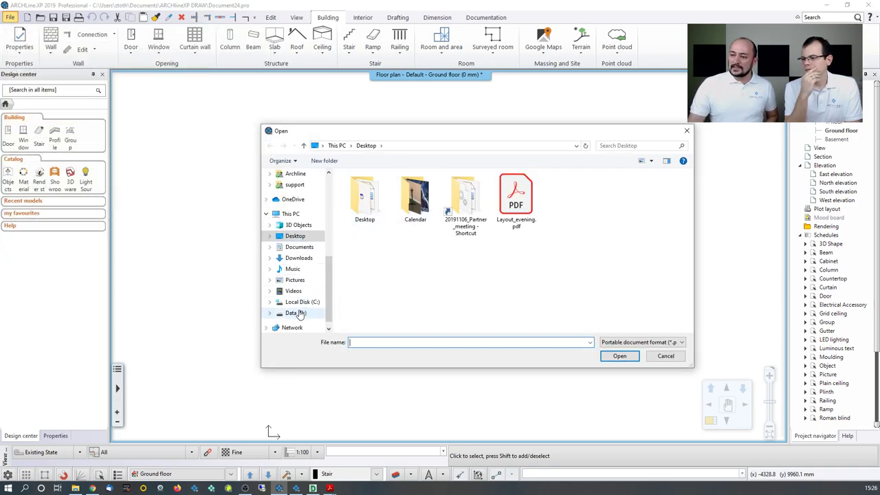
# - Import Happy House ground floor.pdf from D:\webinar\20191127_File_imports\Files\PDF
pyautogui.click(302, 312)
pyautogui.scroll(-5, 374, 300)
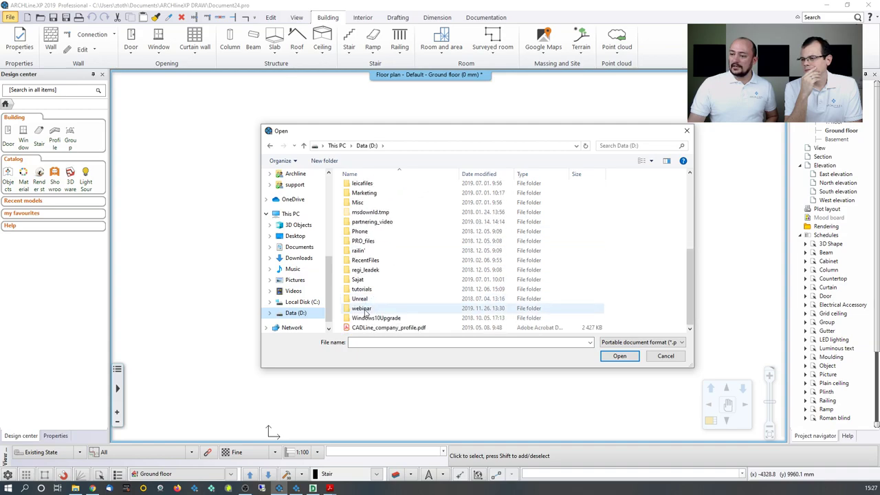
pyautogui.doubleClick(375, 308)
pyautogui.scroll(-5, 383, 272)
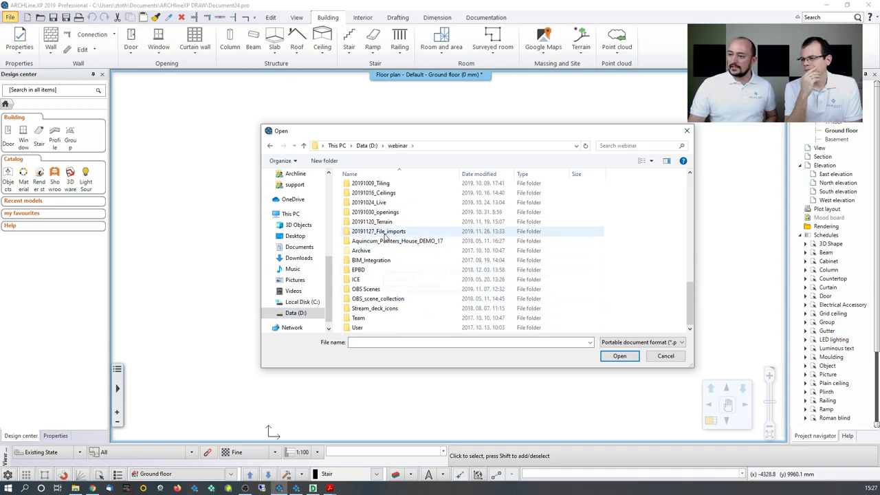
pyautogui.doubleClick(383, 232)
pyautogui.doubleClick(364, 187)
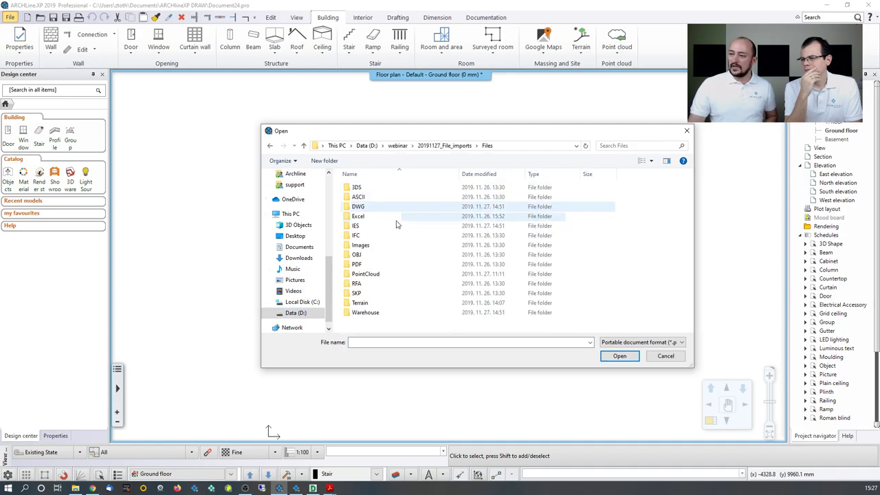
pyautogui.doubleClick(362, 265)
pyautogui.click(369, 198)
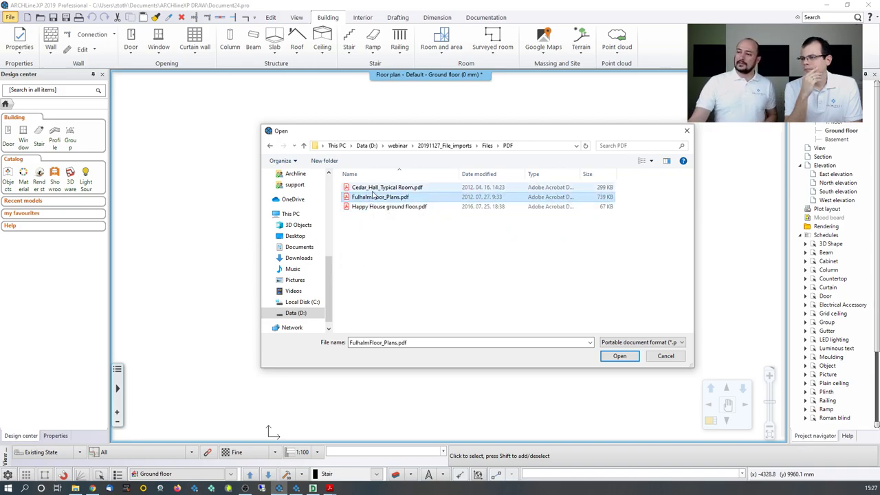
pyautogui.click(370, 207)
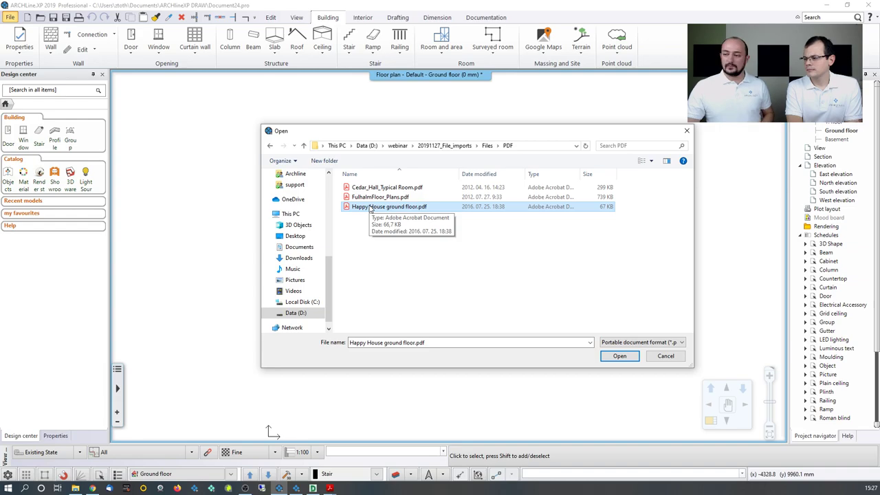
pyautogui.click(618, 357)
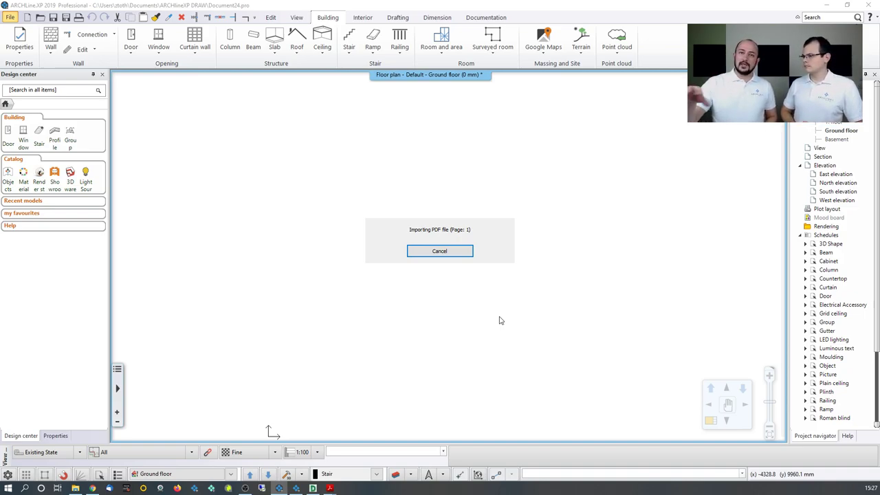
pyautogui.click(330, 489)
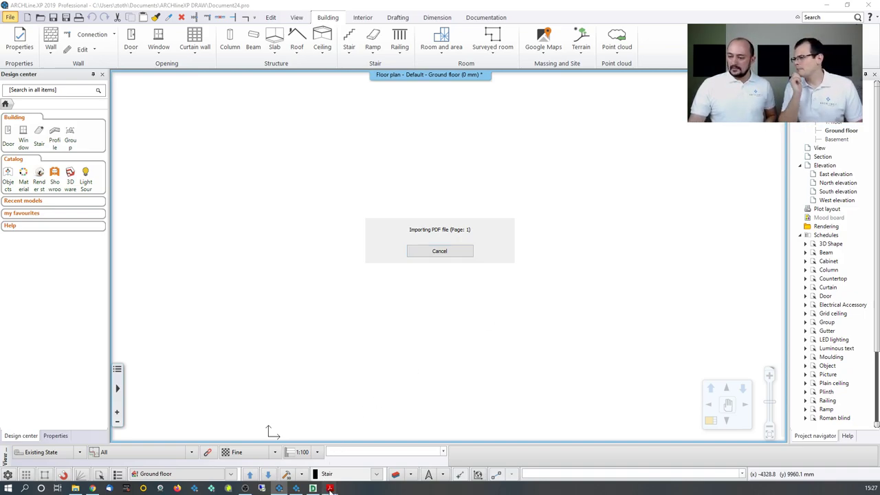
pyautogui.click(75, 488)
pyautogui.click(578, 258)
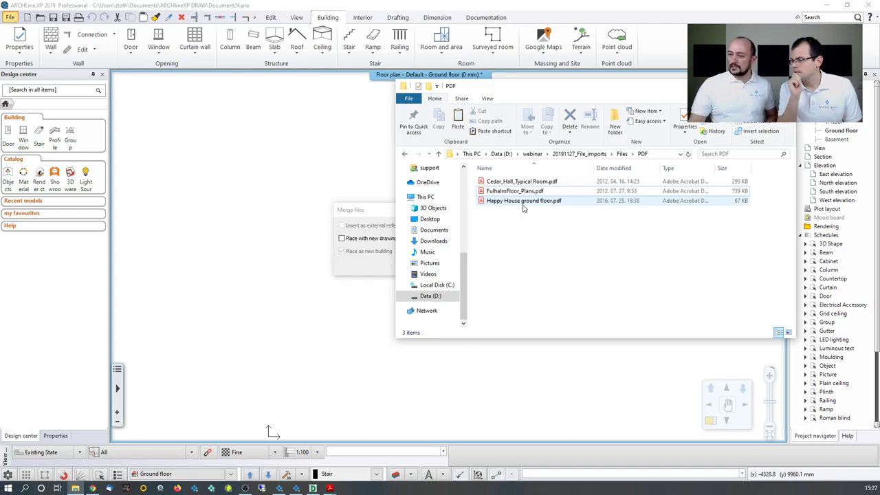
pyautogui.click(522, 204)
pyautogui.doubleClick(522, 206)
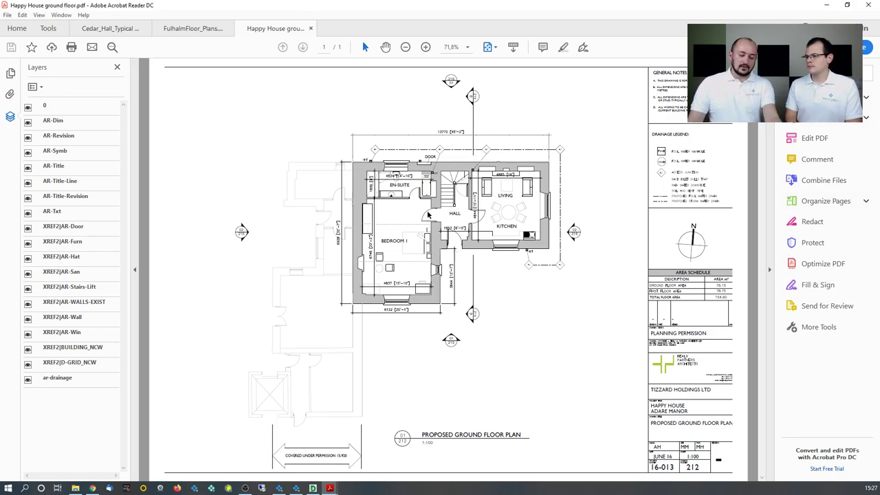
pyautogui.keyDown('ctrl'); pyautogui.scroll(10, 435, 231); pyautogui.keyUp('ctrl')
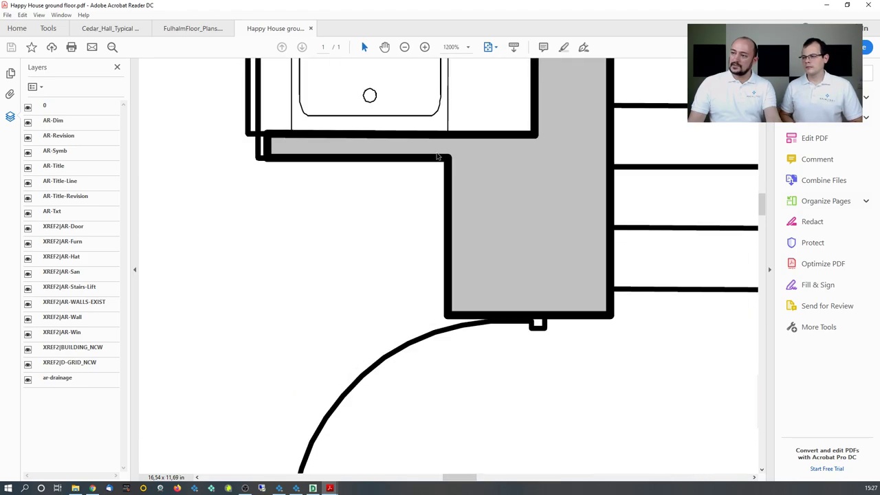
pyautogui.keyDown('ctrl'); pyautogui.scroll(-4, 441, 168); pyautogui.keyUp('ctrl')
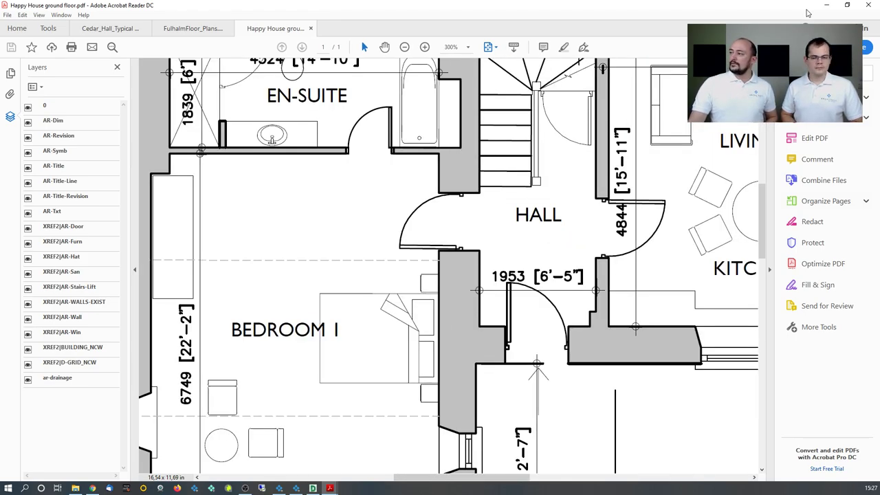
pyautogui.click(827, 5)
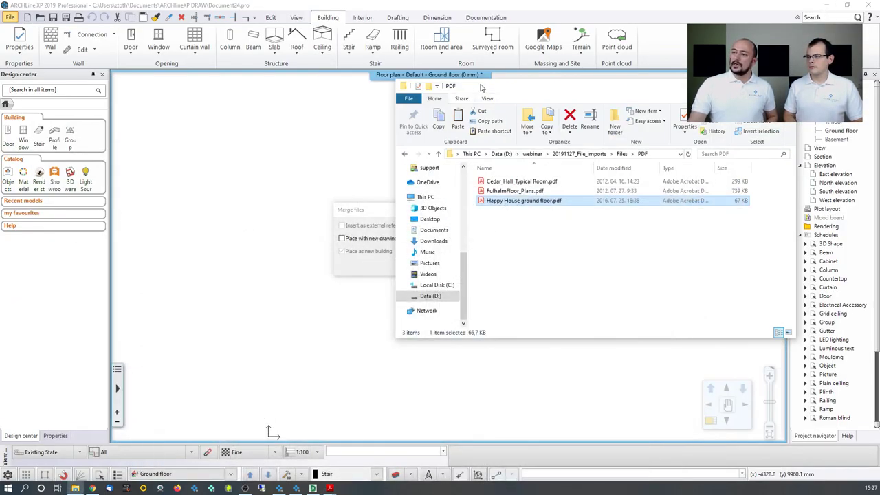
# - Merge the Happy House PDF into the drawing as linework and select it
pyautogui.click(387, 4)
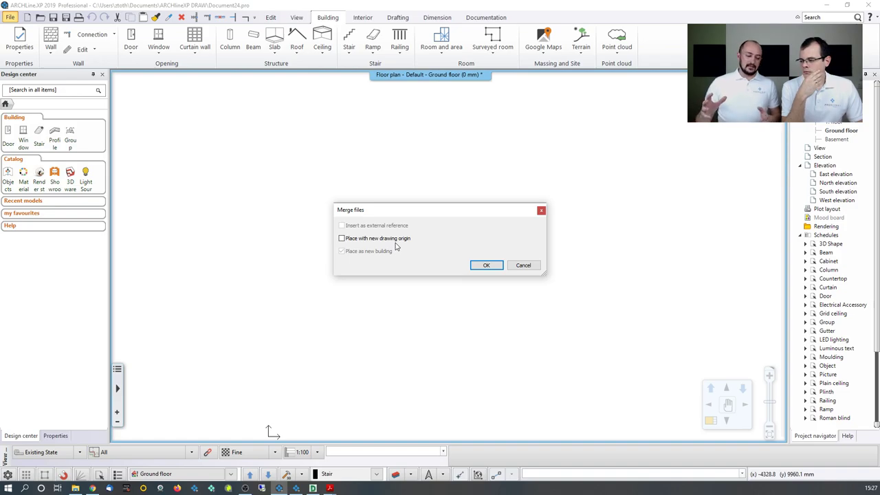
pyautogui.click(486, 265)
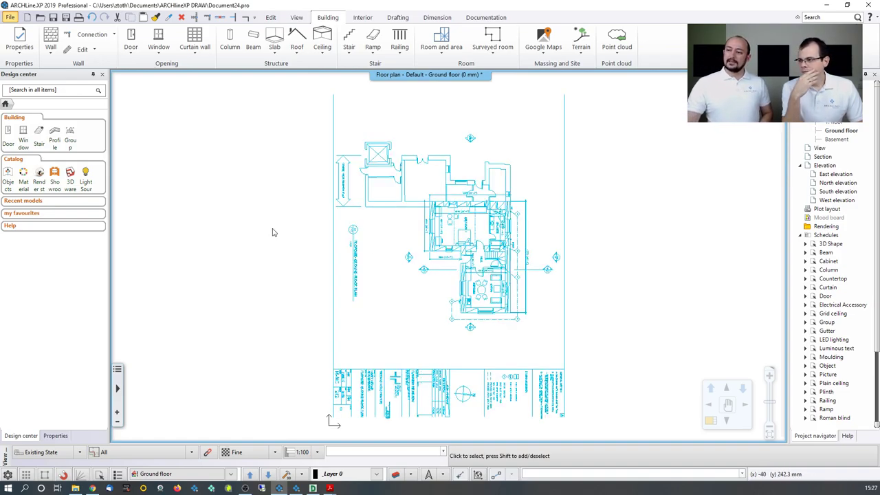
pyautogui.click(366, 207)
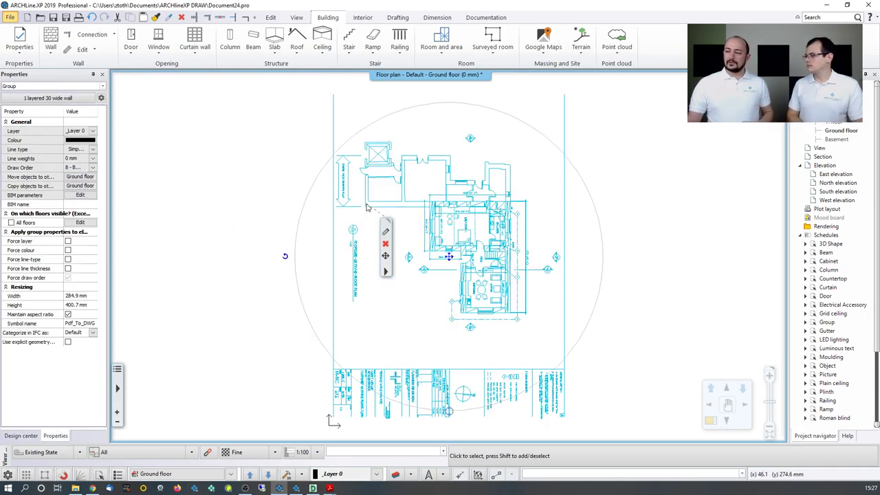
# - Rotate the imported floor plan 90° upright and zoom in on it
pyautogui.rightClick(292, 267)
pyautogui.press('Escape')
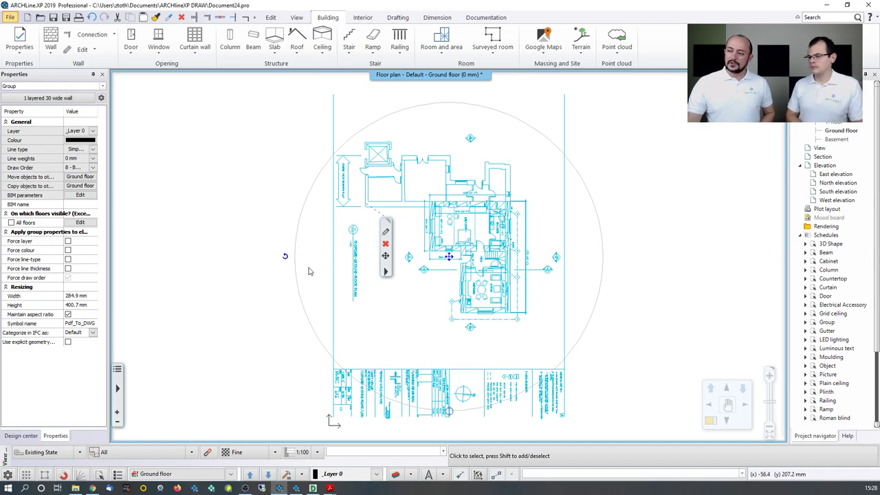
pyautogui.hotkey('ctrl', 'z')
pyautogui.press('Escape')
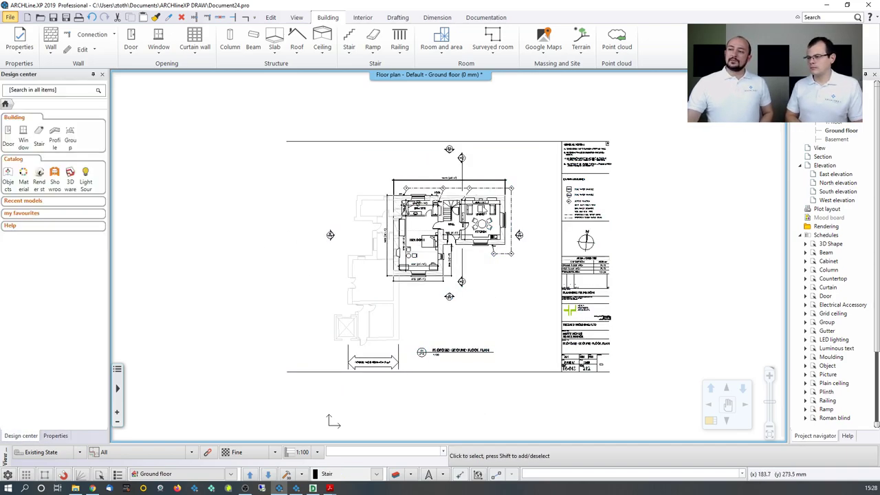
pyautogui.scroll(3, 427, 220)
pyautogui.scroll(2, 428, 221)
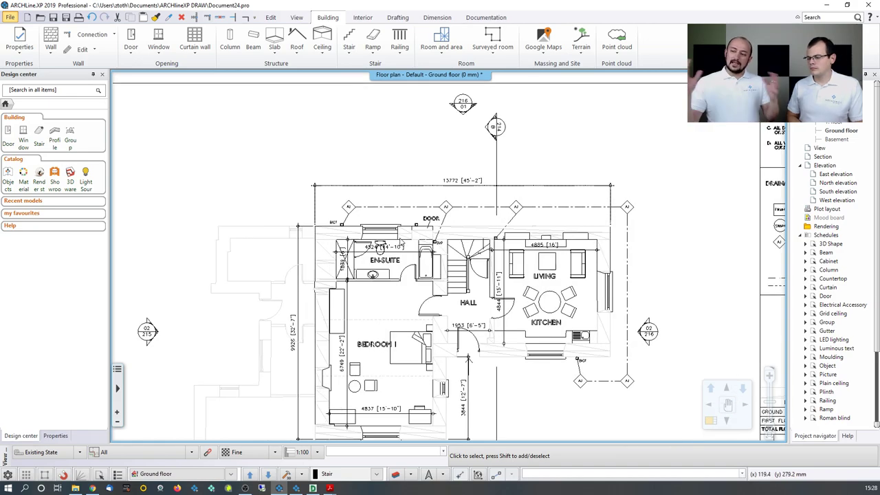
pyautogui.scroll(3, 397, 242)
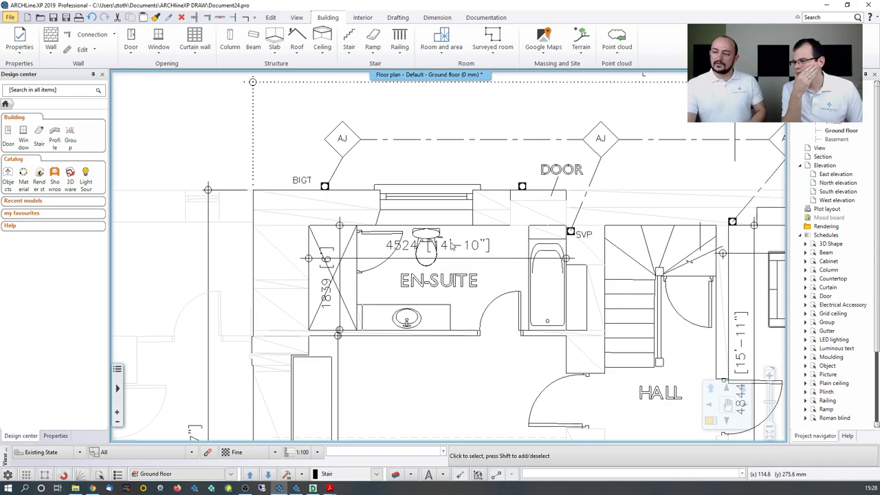
# - Measure the en-suite's top wall with Measure > Distance: 45.2 mm against its 4524 label
pyautogui.click(437, 18)
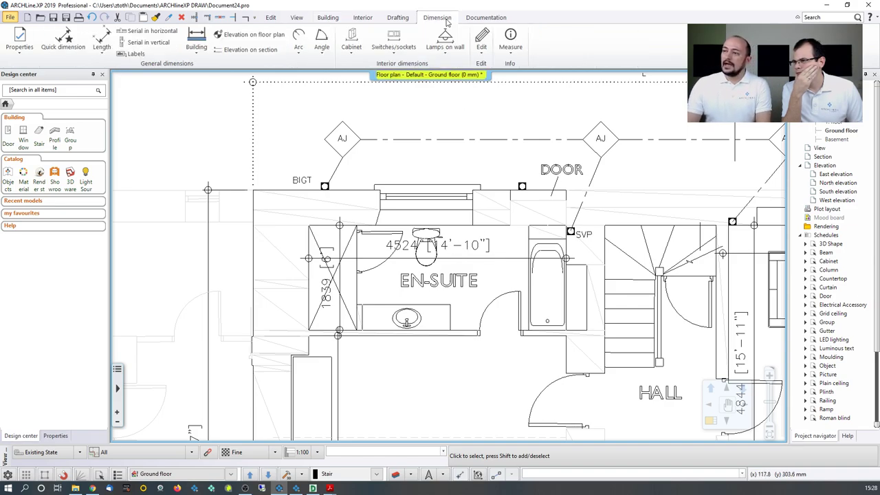
pyautogui.click(510, 42)
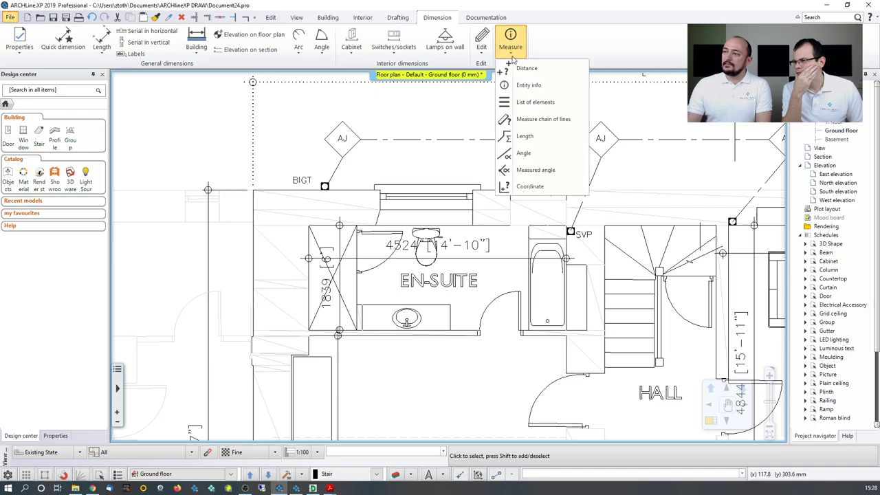
pyautogui.click(517, 71)
pyautogui.click(309, 226)
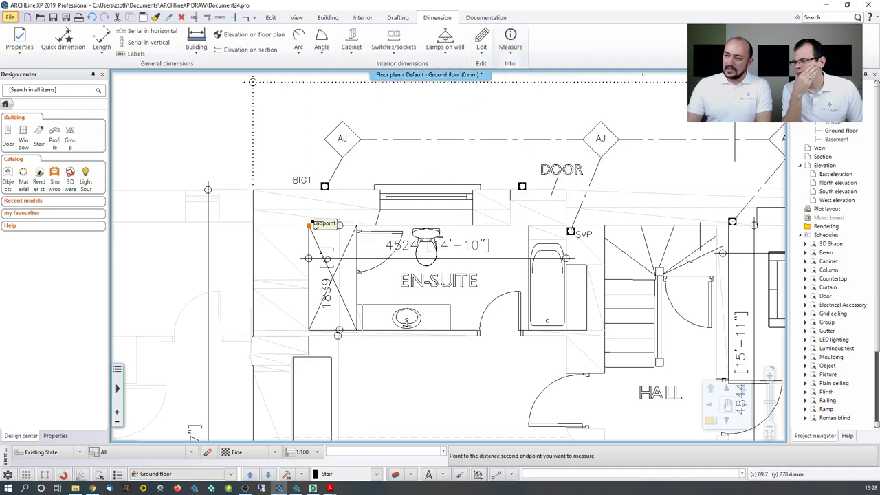
pyautogui.click(567, 226)
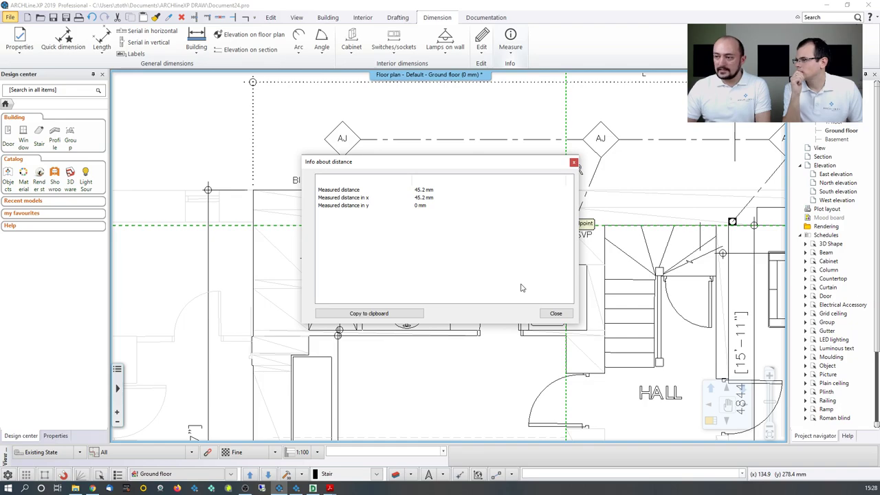
pyautogui.click(556, 313)
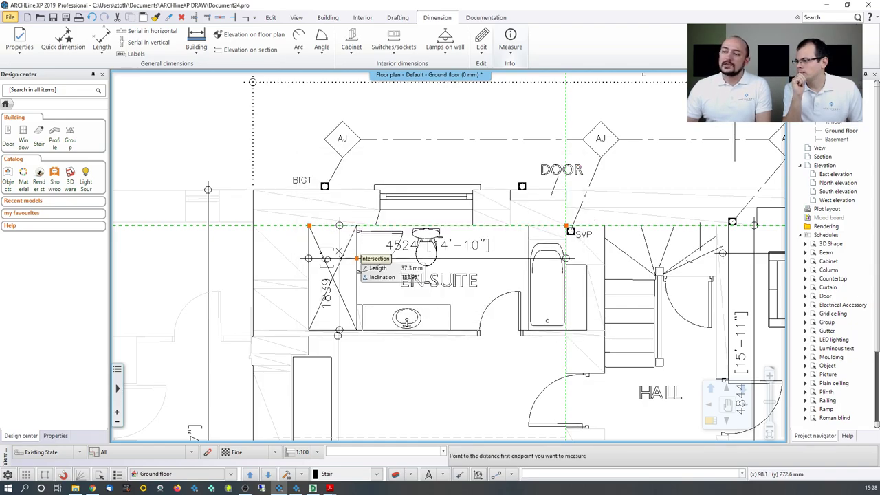
pyautogui.scroll(-5, 342, 262)
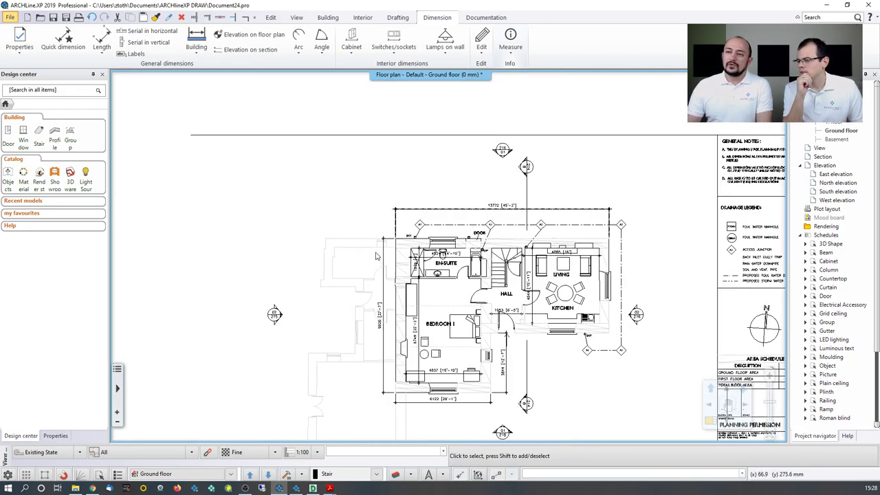
# - Scale the imported Happy House plan up by 100:1 with Move > Scale
pyautogui.click(272, 18)
pyautogui.click(172, 51)
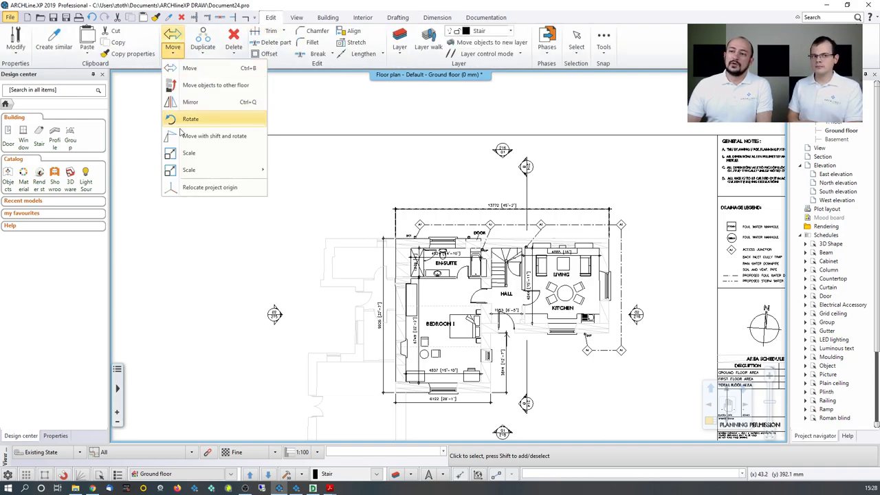
pyautogui.moveTo(190, 174)
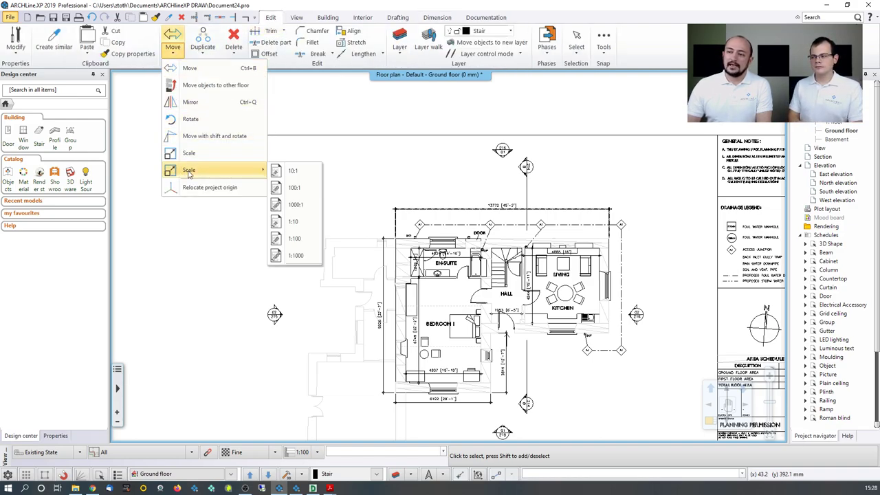
pyautogui.click(295, 190)
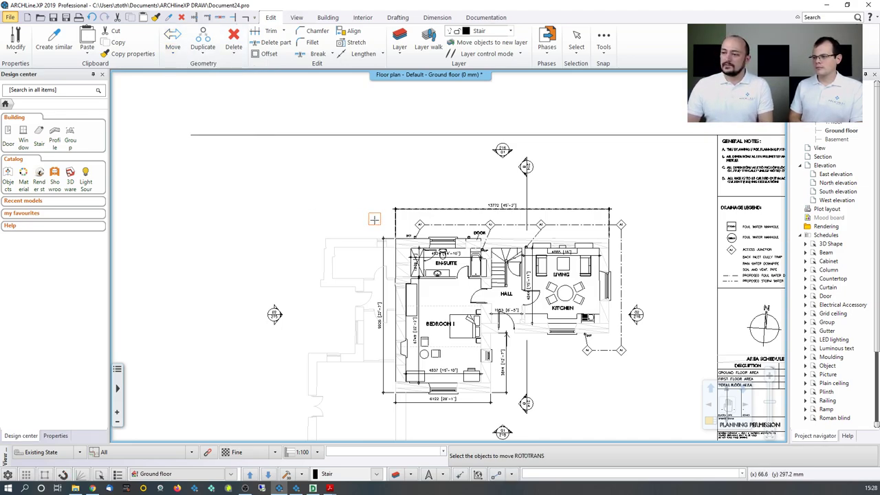
pyautogui.click(336, 229)
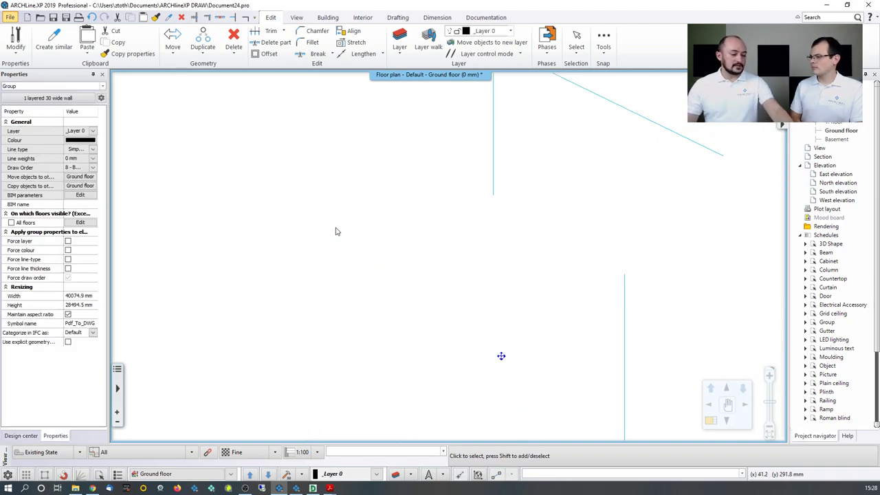
pyautogui.press('Escape')
pyautogui.scroll(5, 387, 296)
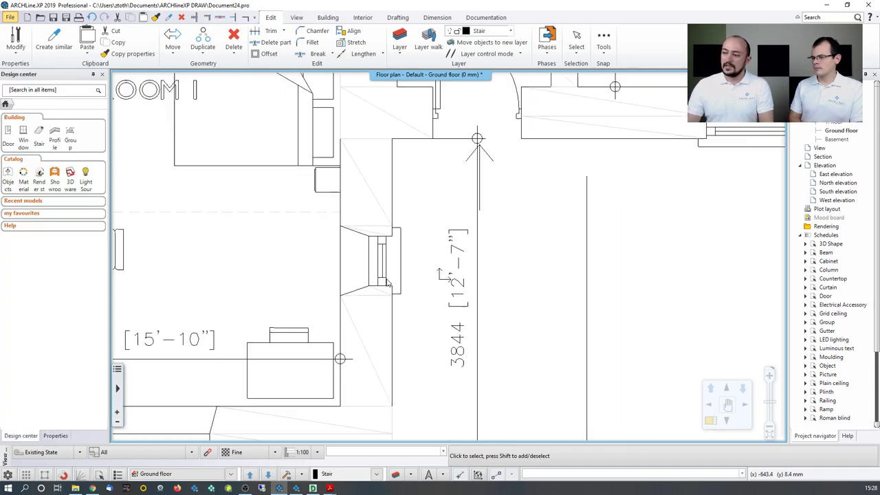
pyautogui.scroll(-6, 387, 282)
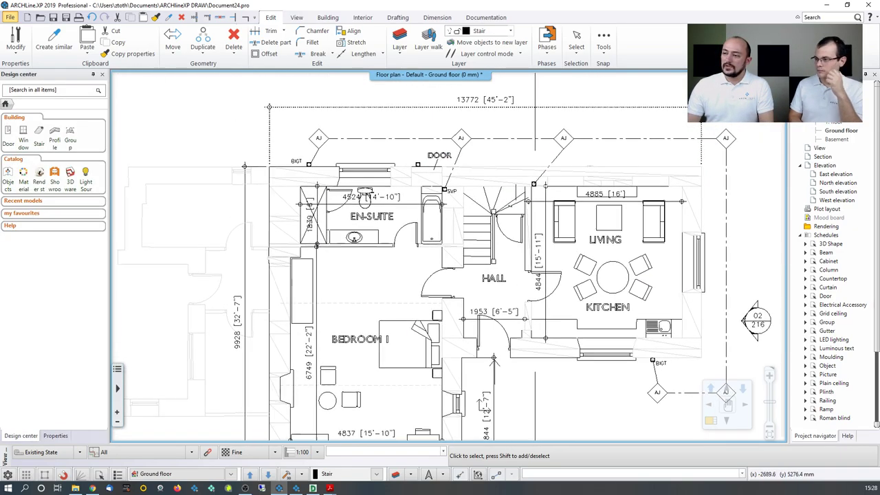
pyautogui.scroll(3, 379, 86)
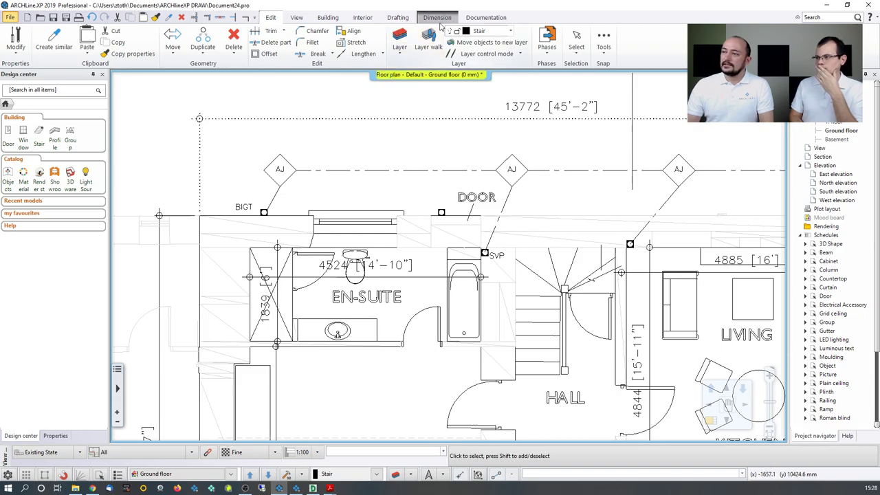
# - Re-measure the en-suite's 4524 dimension, now reading 4521.2 mm, and view the whole plan
pyautogui.click(438, 18)
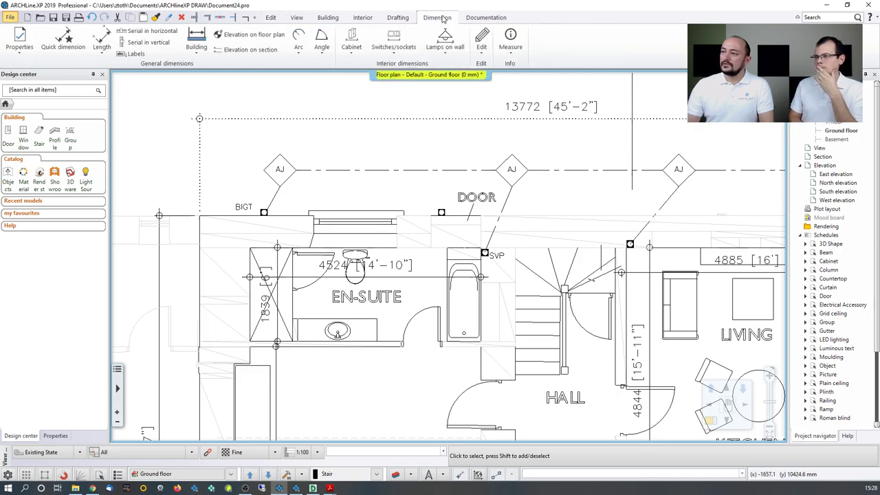
pyautogui.click(510, 40)
pyautogui.click(539, 69)
pyautogui.click(249, 247)
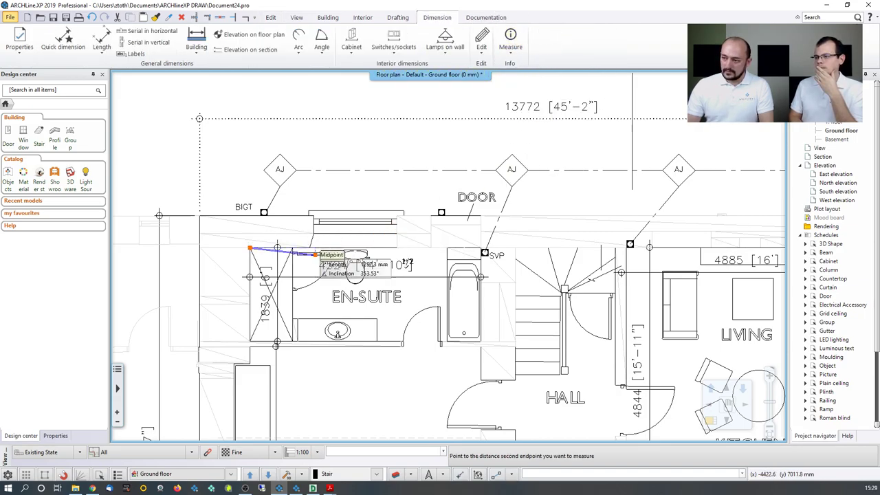
pyautogui.click(482, 248)
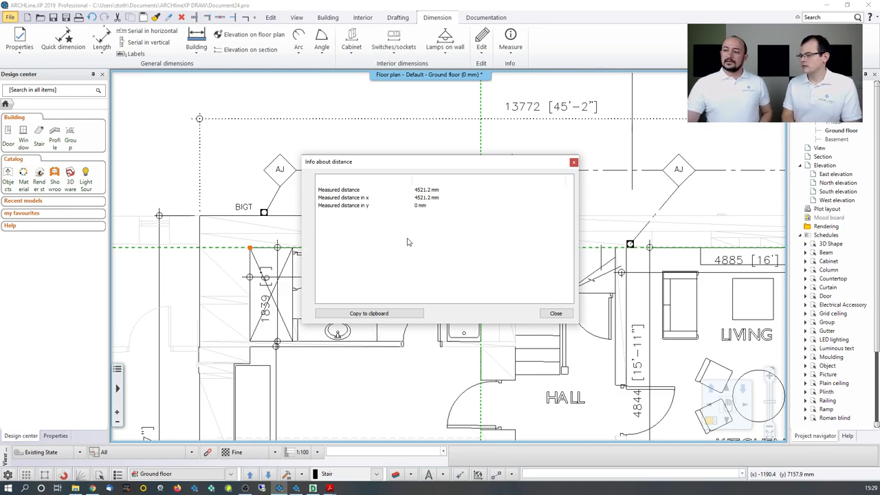
pyautogui.click(555, 314)
pyautogui.scroll(-2, 403, 303)
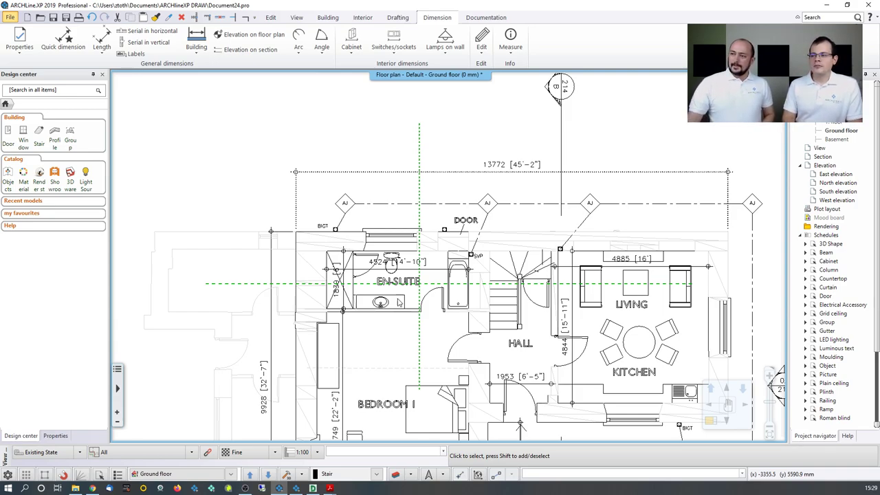
pyautogui.scroll(-3, 357, 185)
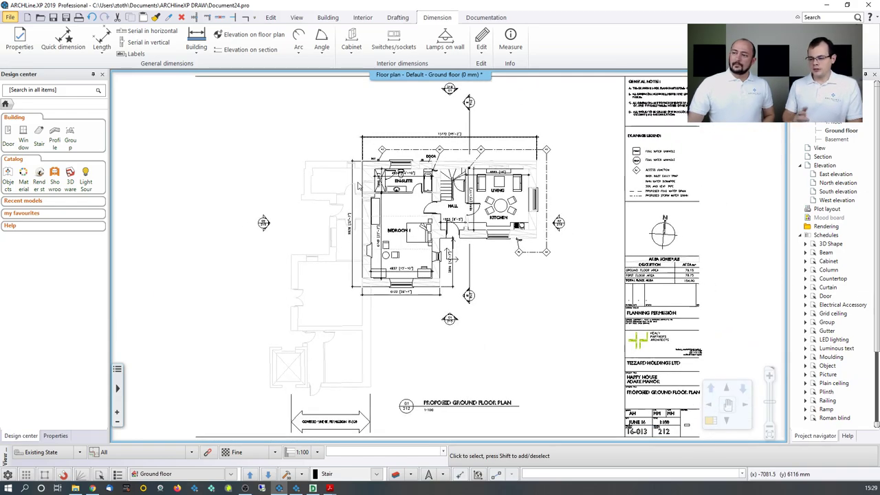
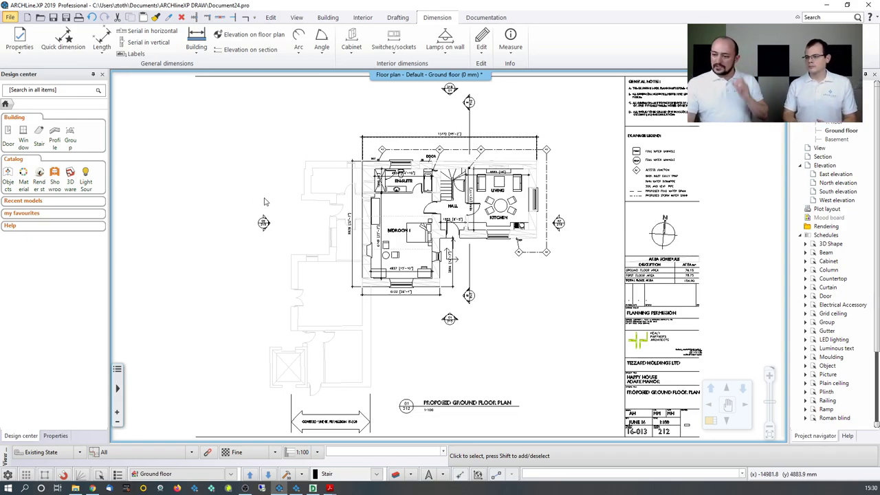
# - Start a new project, discarding the Happy House drawing without saving
pyautogui.click(10, 18)
pyautogui.click(89, 42)
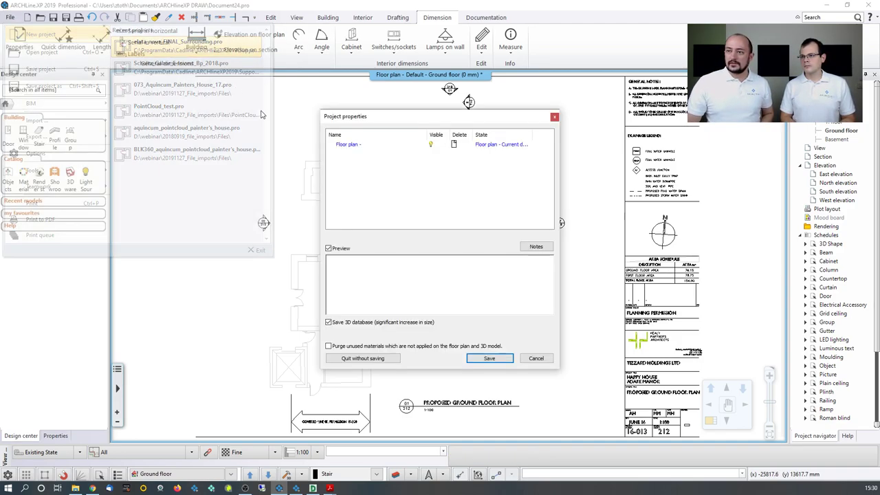
pyautogui.click(373, 360)
pyautogui.press('Return')
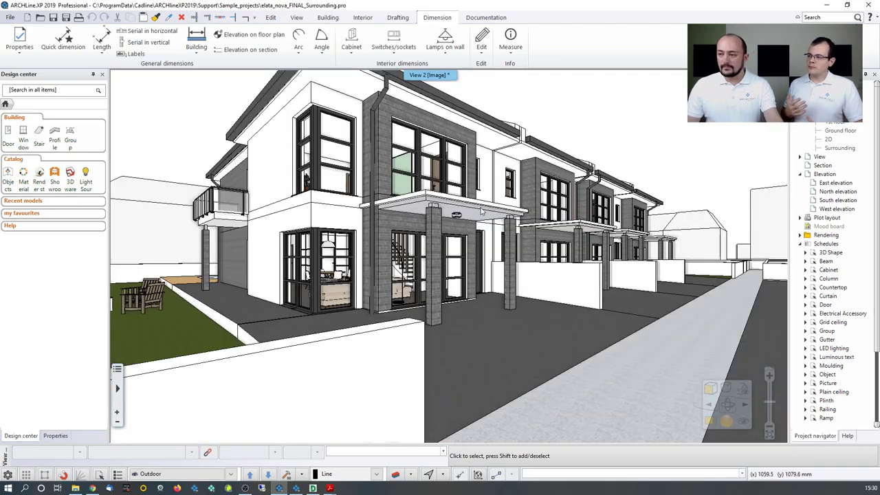
# - Orbit the 3D view to the rear terrace, then restore the tiled plan, 3D and sheet windows
pyautogui.scroll(5, 318, 272)
pyautogui.moveTo(318, 271); pyautogui.dragTo(569, 225, button='middle')
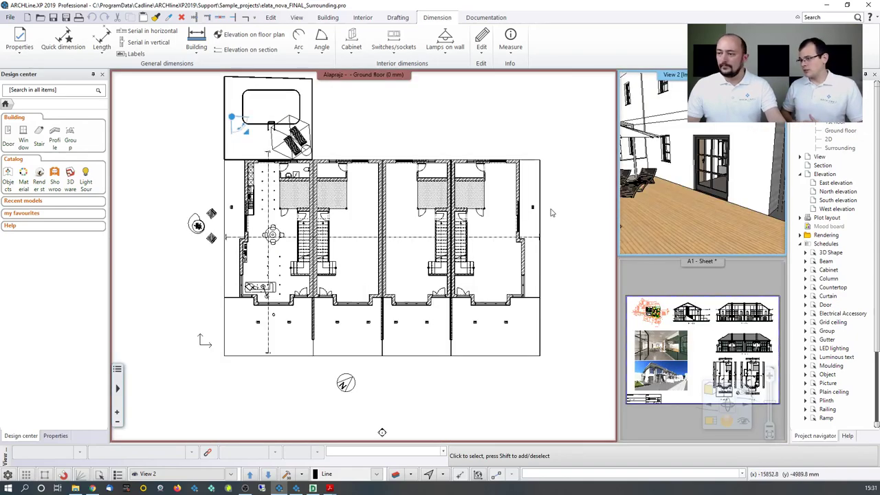
pyautogui.click(518, 186)
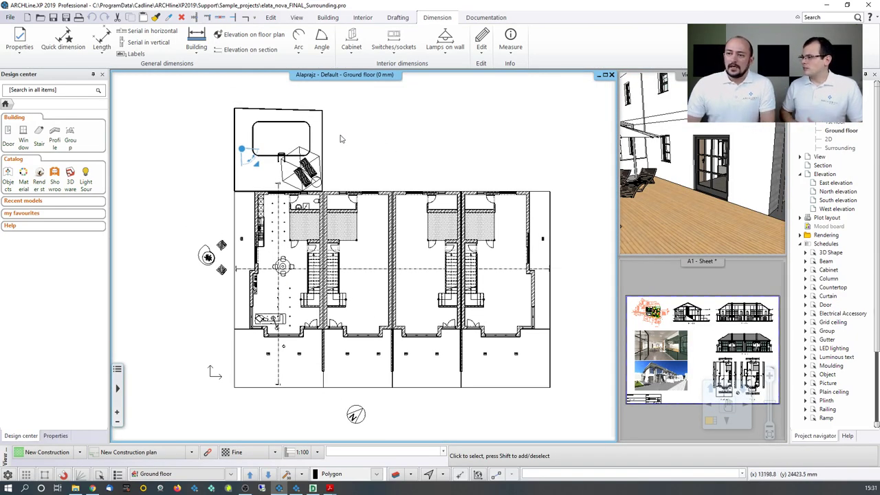
# - In File Explorer, go up to the Files folder and open the OBJ folder
pyautogui.click(75, 488)
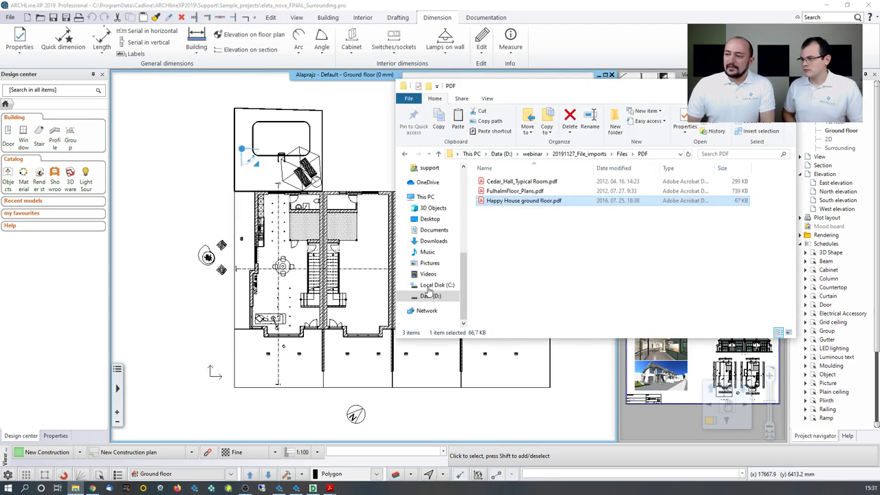
pyautogui.click(621, 153)
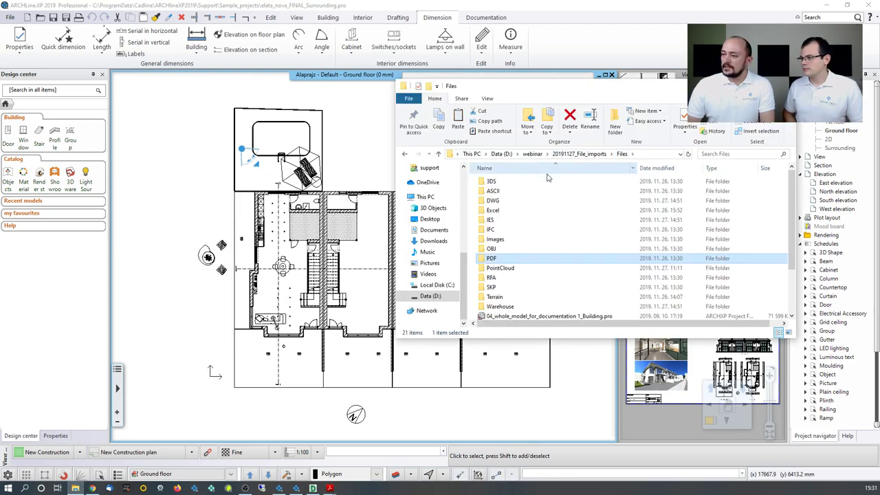
pyautogui.doubleClick(496, 249)
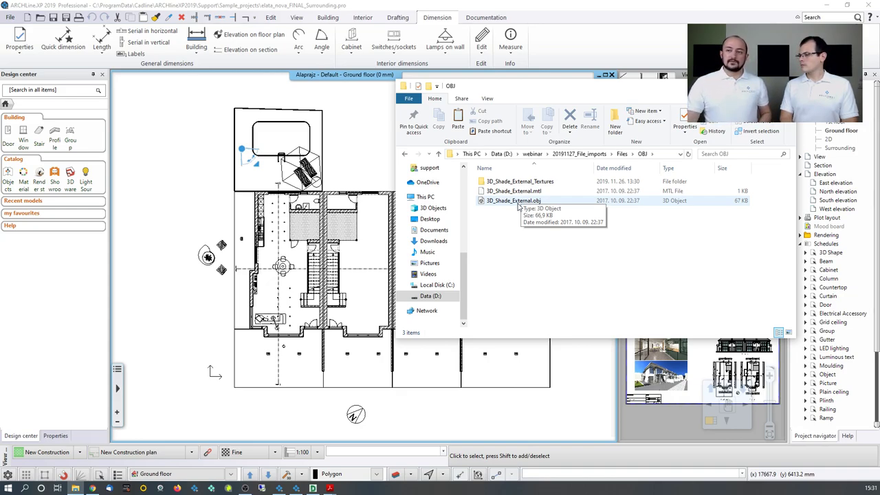
# - Check the .obj, .mtl and textures folder, then drag 3D_Shade_External.obj onto the floor plan
pyautogui.click(515, 201)
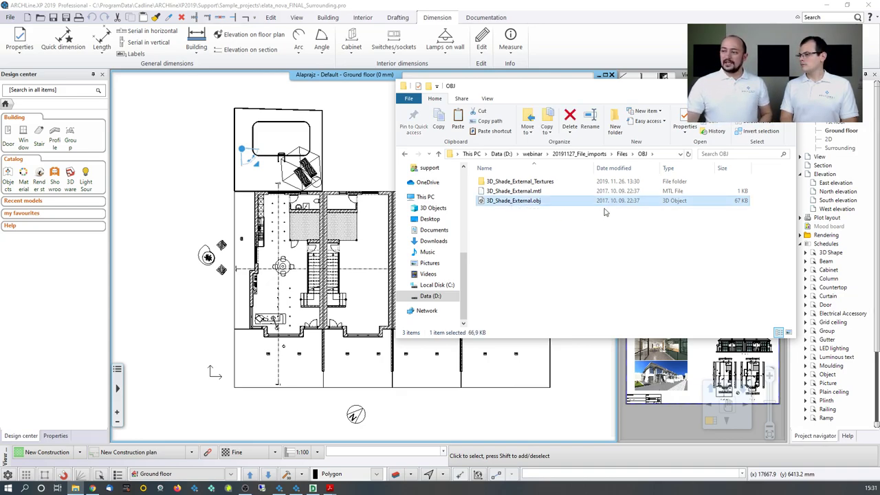
pyautogui.click(520, 192)
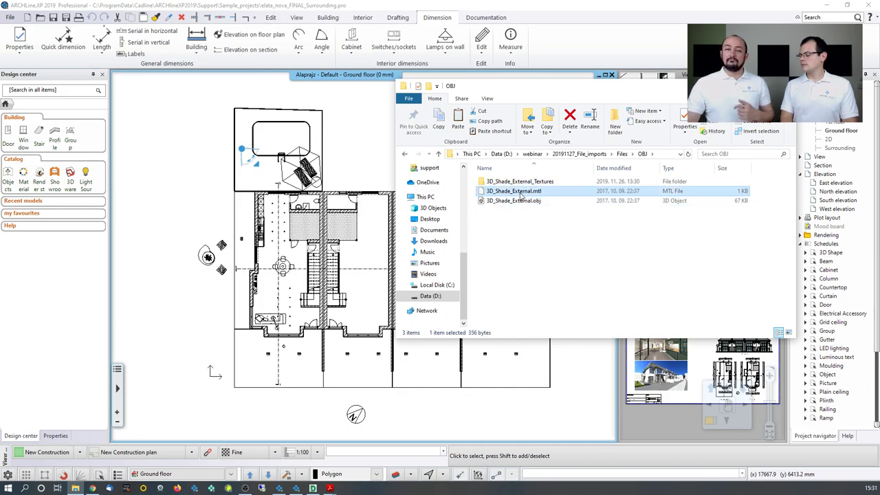
pyautogui.doubleClick(519, 182)
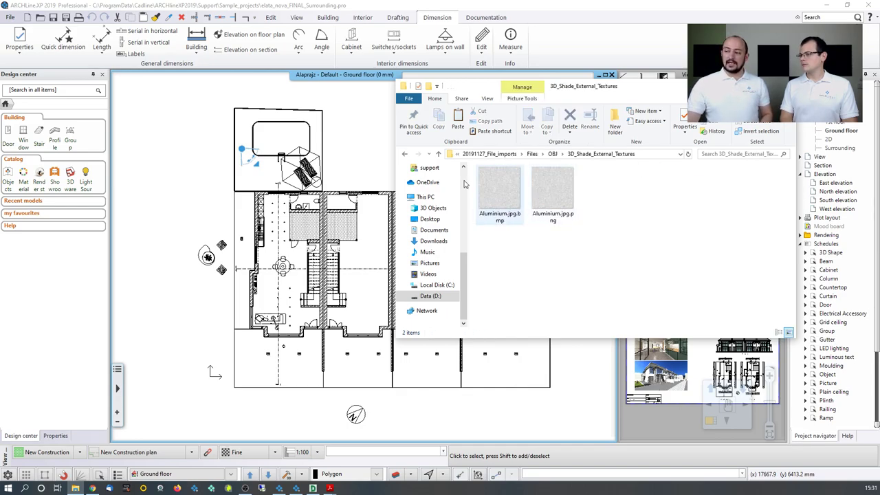
pyautogui.click(405, 154)
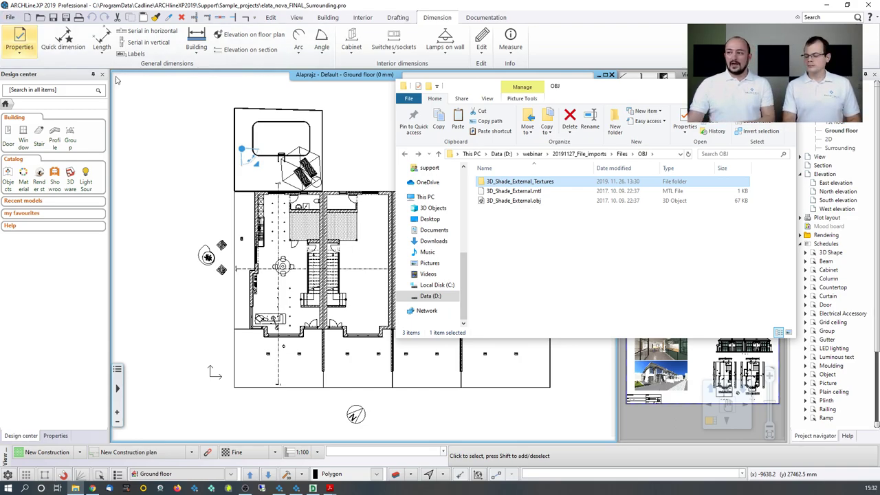
pyautogui.click(535, 202)
pyautogui.moveTo(535, 201); pyautogui.dragTo(304, 238)
# - Bring the Import scaling dialog with the 2600 × 2410.2 × 6500 mm shade to the front
pyautogui.click(337, 150)
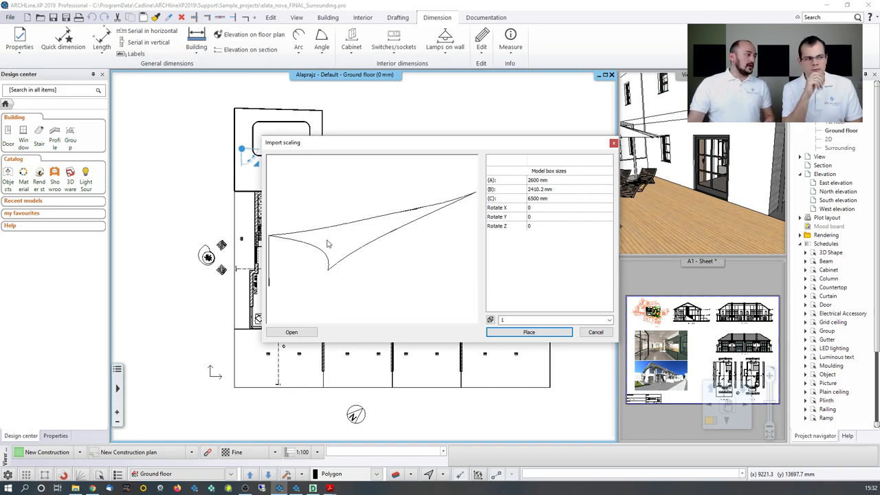
# - Accept the shade at imported size and save it as 3D_Shade_External-Webinar under MY / Imported objects
pyautogui.click(529, 333)
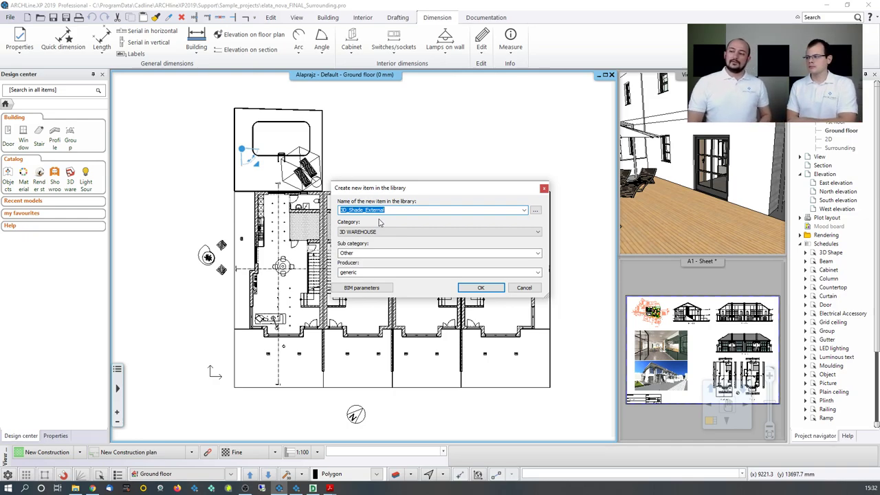
pyautogui.press('End')
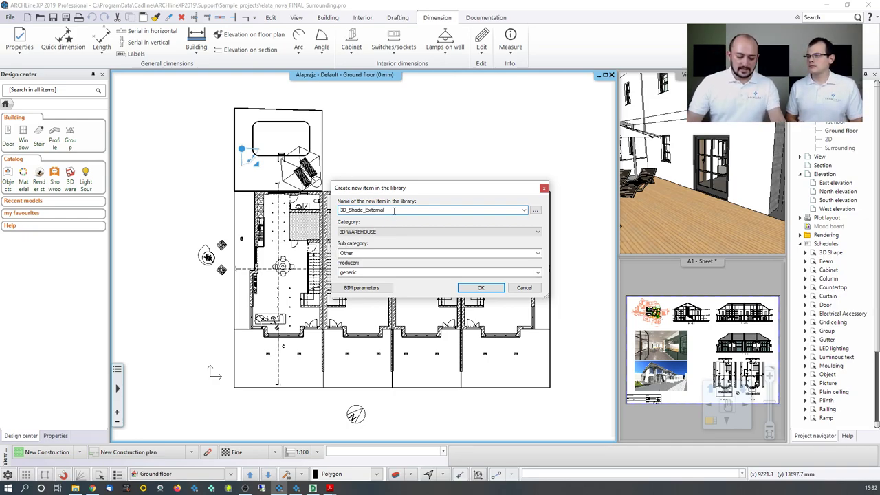
pyautogui.write('-Webinar')
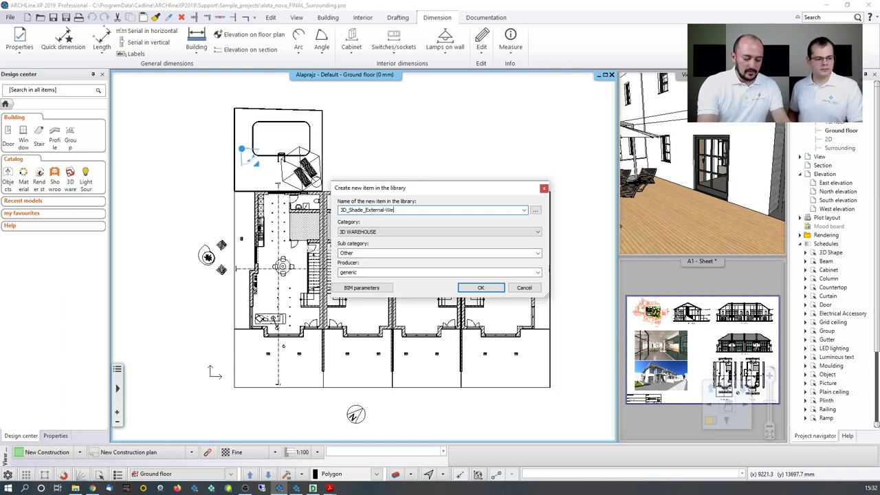
pyautogui.click(368, 231)
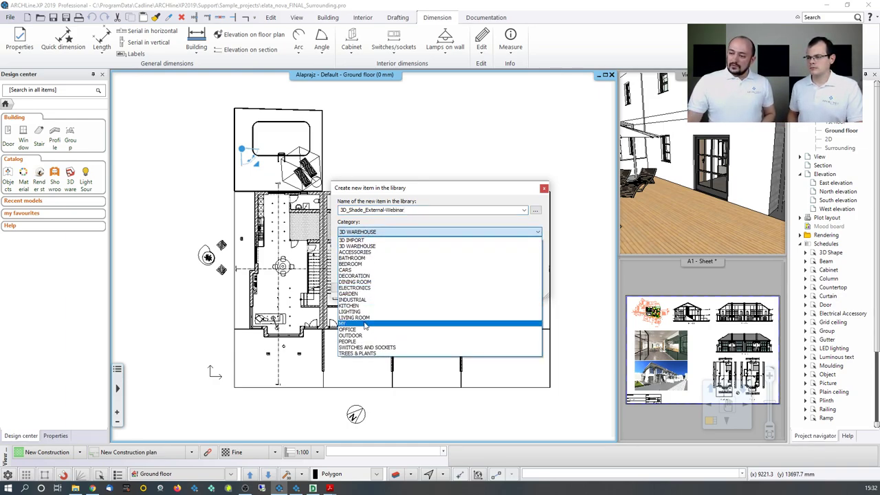
pyautogui.click(365, 326)
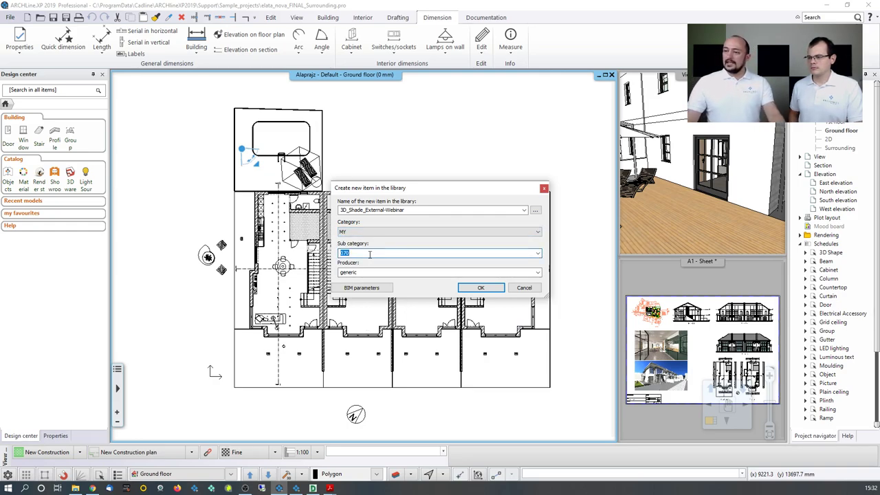
pyautogui.write('Imported objects')
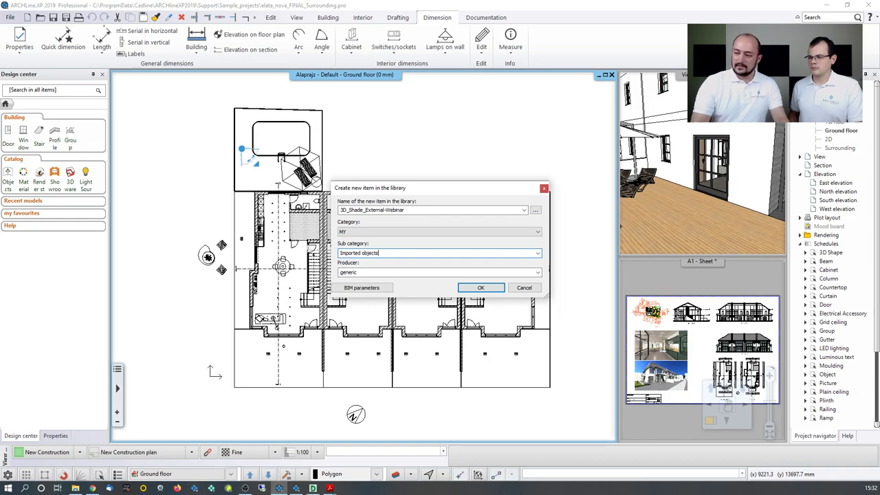
pyautogui.click(366, 289)
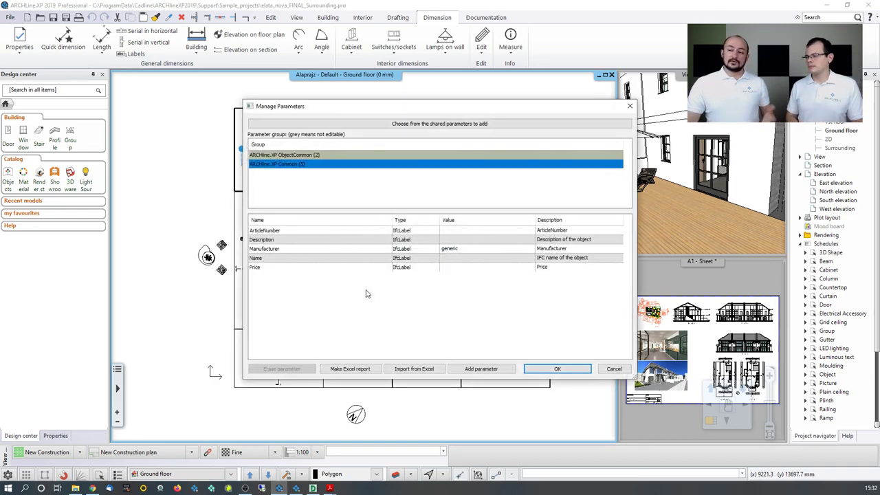
pyautogui.click(612, 369)
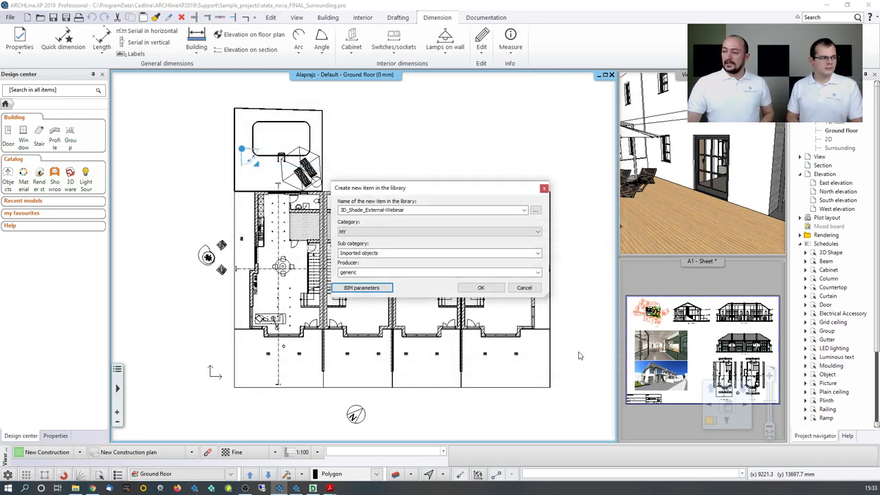
pyautogui.click(481, 289)
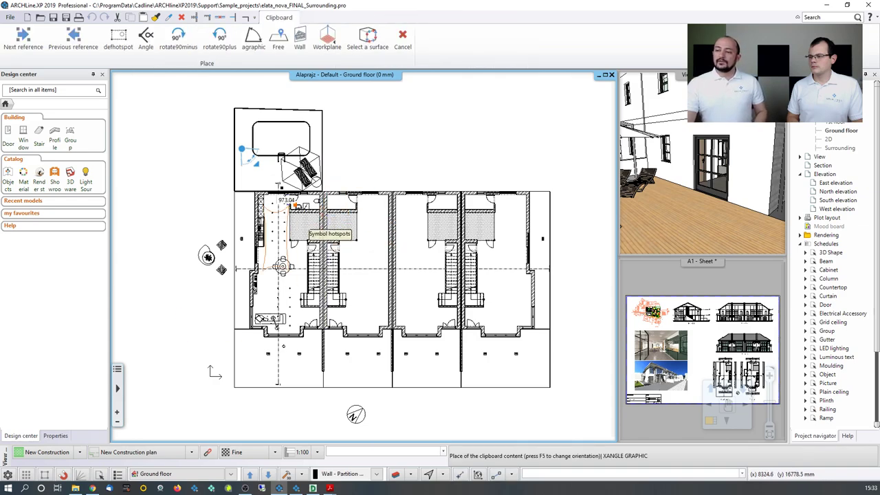
# - Zoom in and place the shade sail over the pool terrace on the plan
pyautogui.scroll(2, 240, 160)
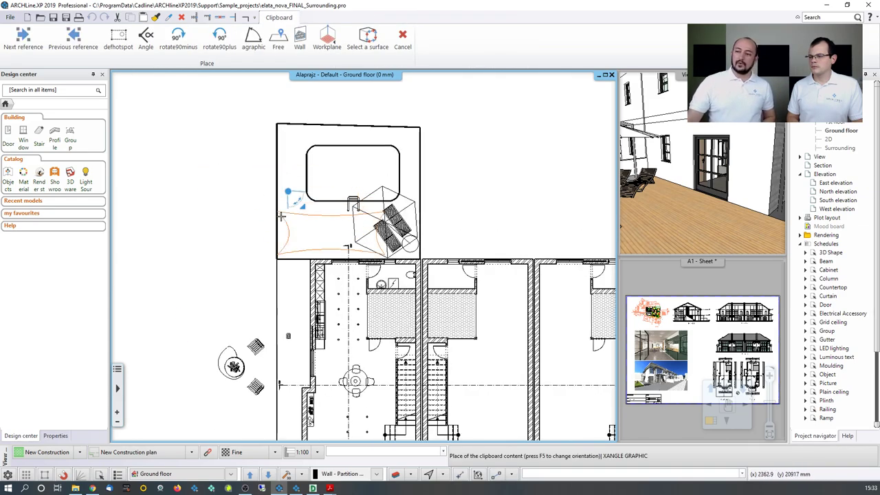
pyautogui.scroll(1, 281, 216)
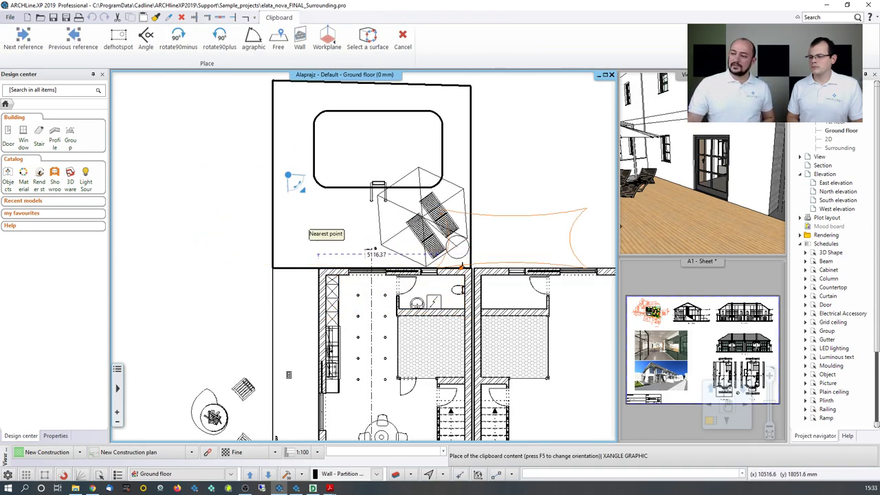
pyautogui.click(288, 200)
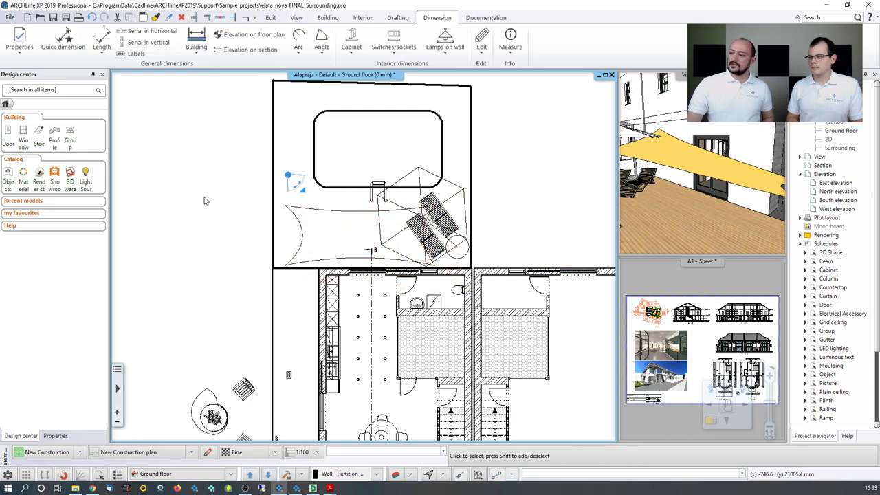
# - Inspect the shade sail in the enlarged 3D view from several angles, then restore the tiled windows
pyautogui.click(677, 166)
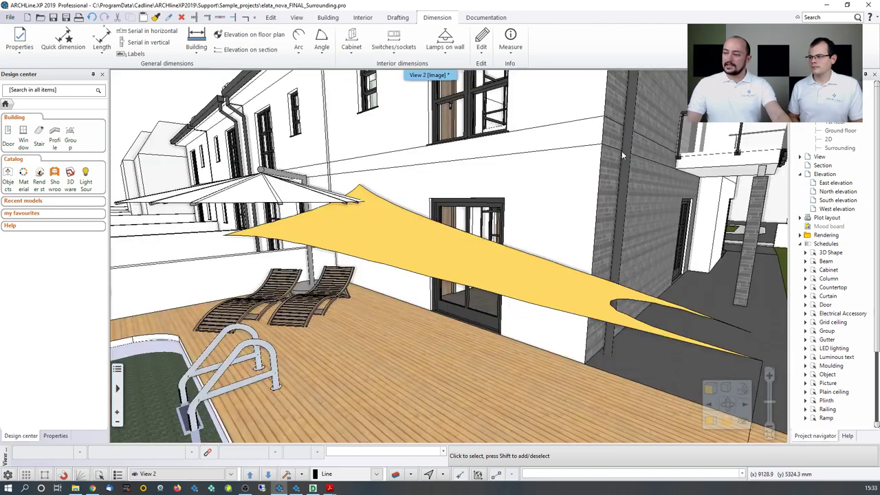
pyautogui.scroll(-5, 571, 235)
pyautogui.moveTo(577, 268); pyautogui.dragTo(556, 285, button='middle')
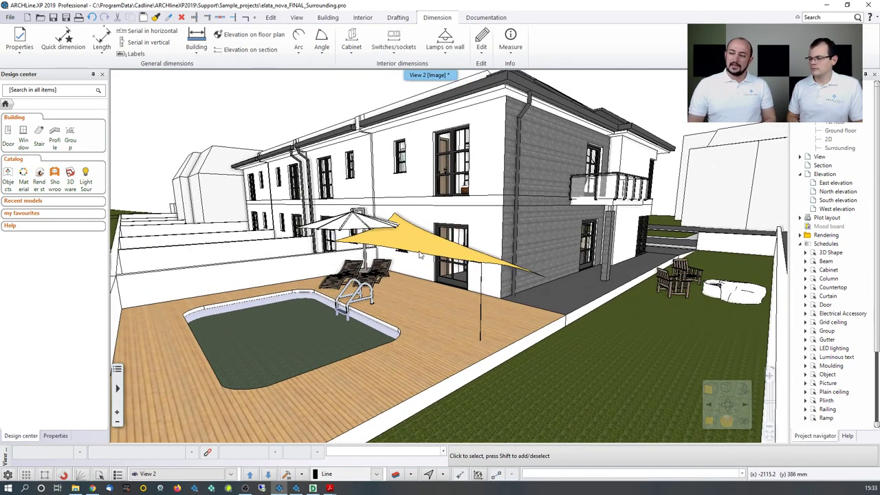
pyautogui.moveTo(439, 228); pyautogui.dragTo(442, 269, button='middle')
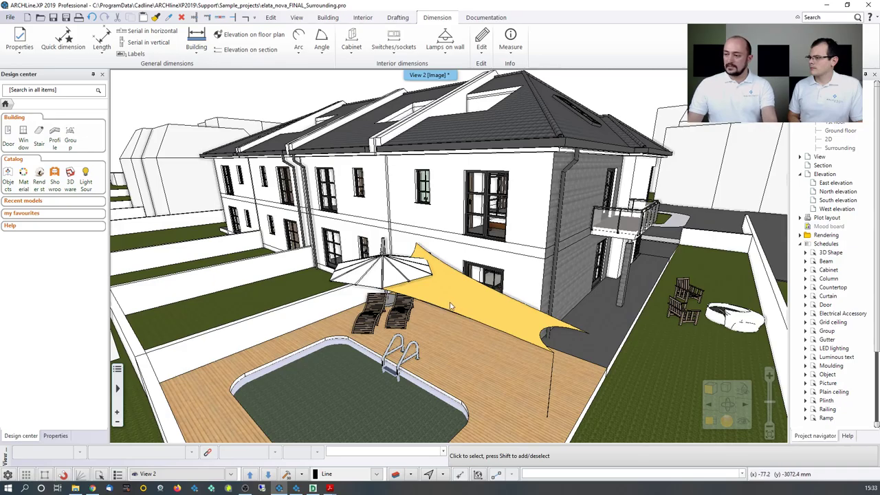
pyautogui.moveTo(491, 286); pyautogui.dragTo(426, 280, button='middle')
pyautogui.moveTo(358, 284); pyautogui.dragTo(356, 275, button='middle')
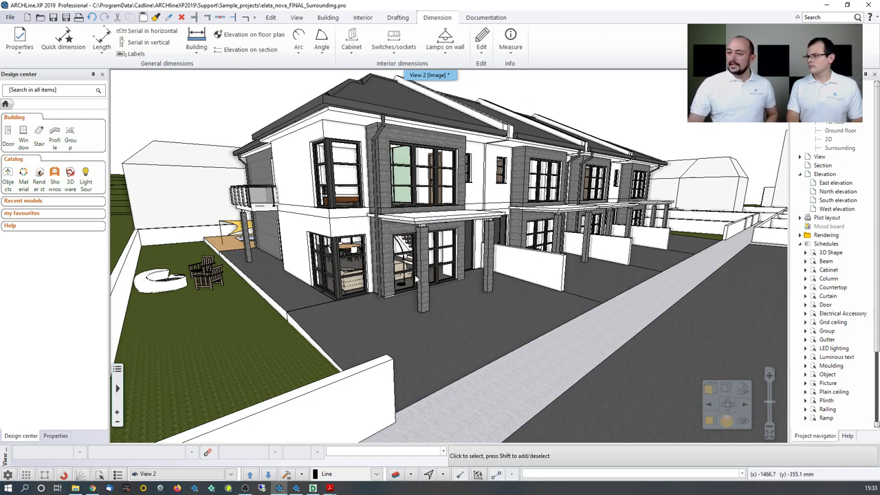
pyautogui.click(775, 74)
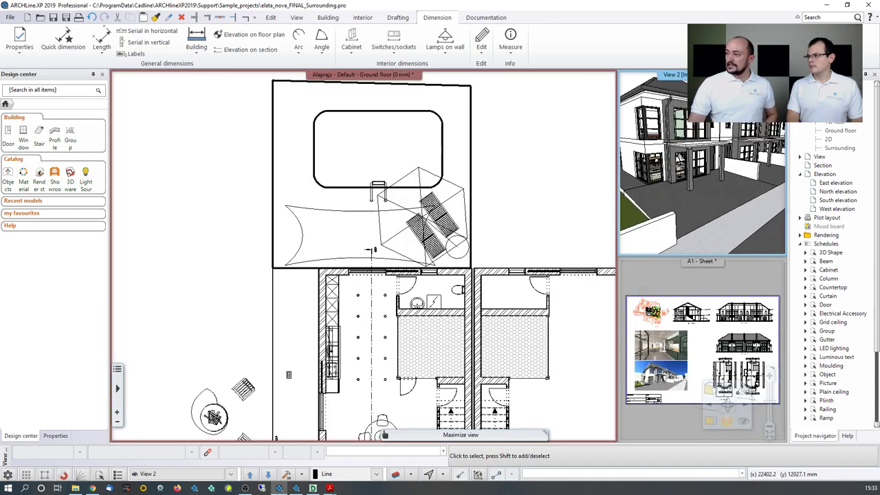
# - Drag Plant_in_a_POT.skp from the SKP sample folder onto the floor plan to import it
pyautogui.click(429, 353)
pyautogui.scroll(1, 429, 354)
pyautogui.moveTo(429, 353); pyautogui.dragTo(475, 203, button='middle')
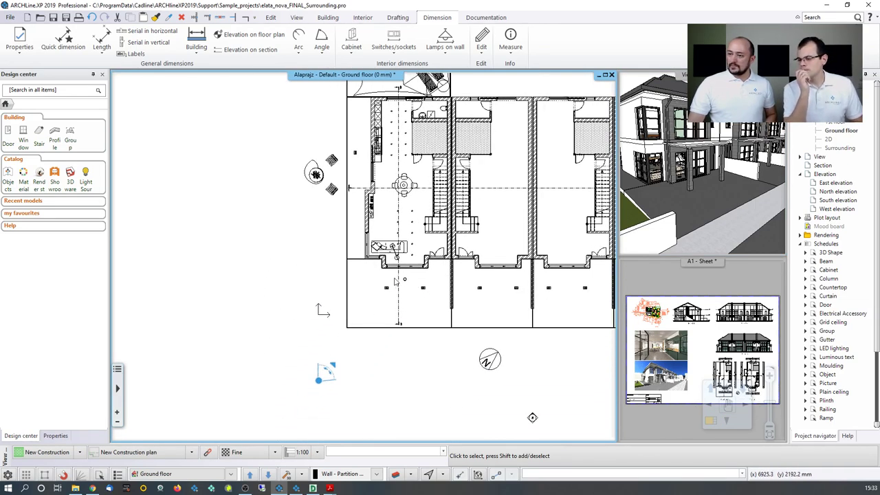
pyautogui.click(76, 489)
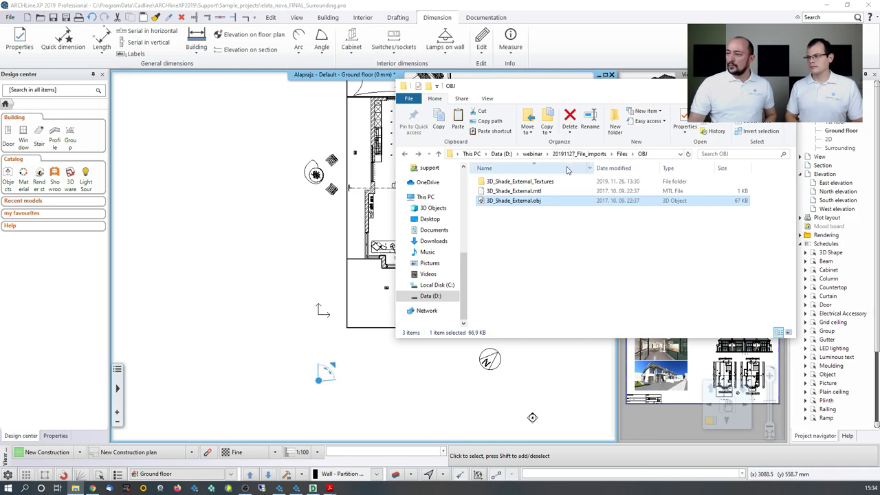
pyautogui.click(622, 153)
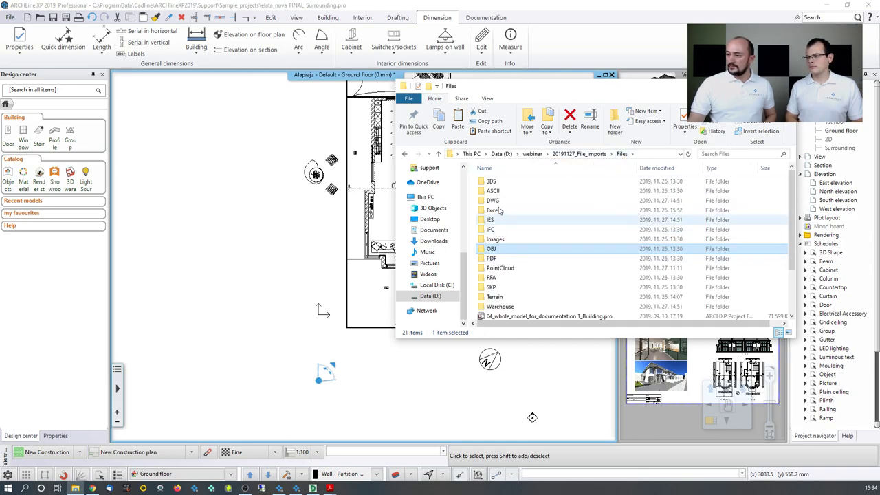
pyautogui.doubleClick(498, 288)
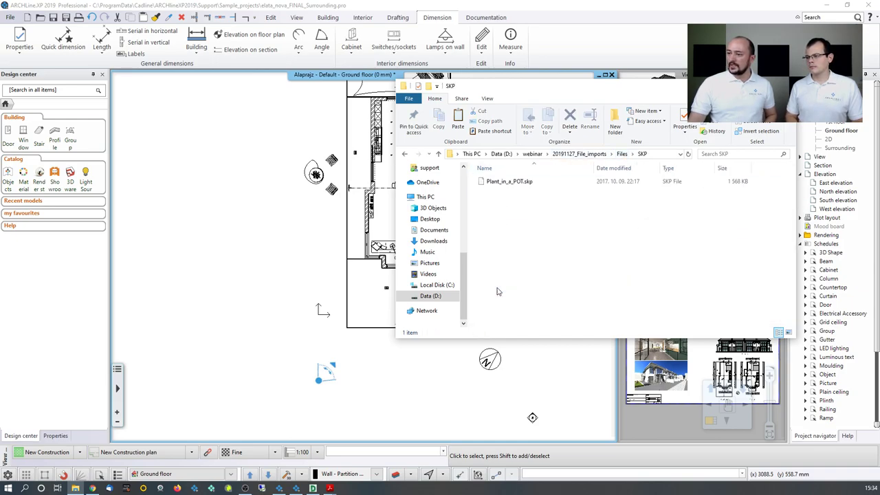
pyautogui.click(506, 184)
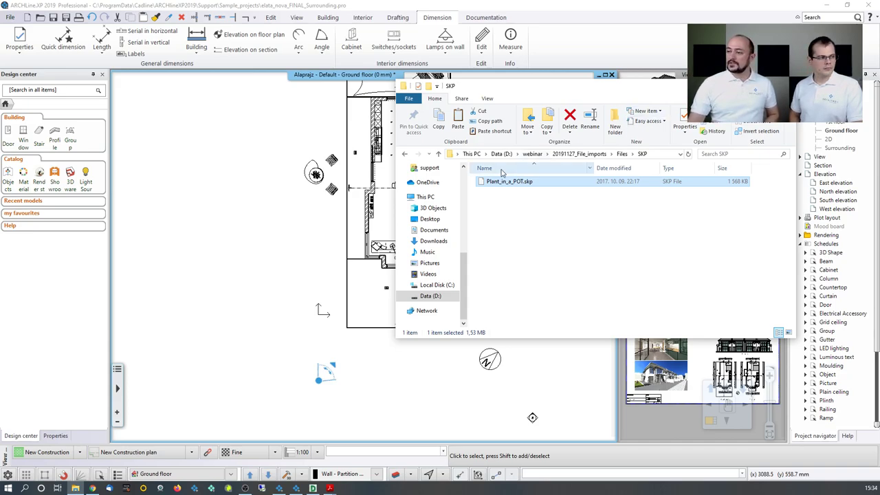
pyautogui.moveTo(496, 184); pyautogui.dragTo(330, 278)
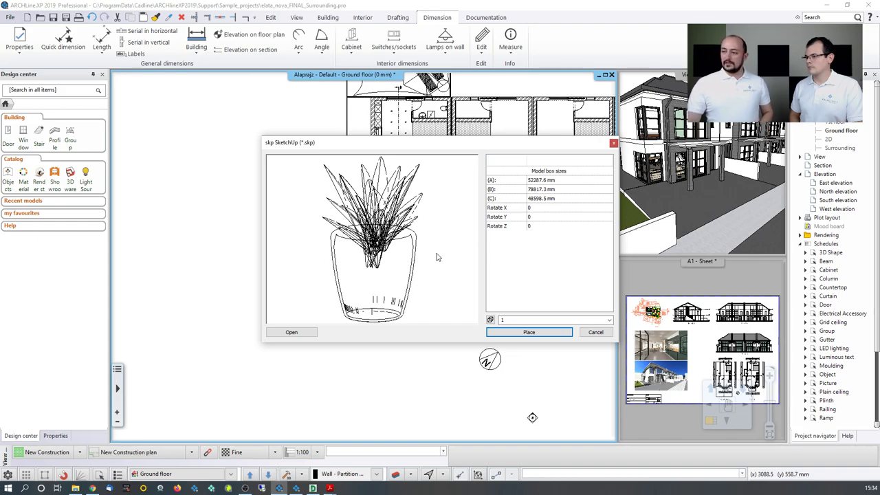
# - Shade the preview, set the import scale to 0.01 (522.9 × 788.2 × 486 mm) and place the plant
pyautogui.click(491, 321)
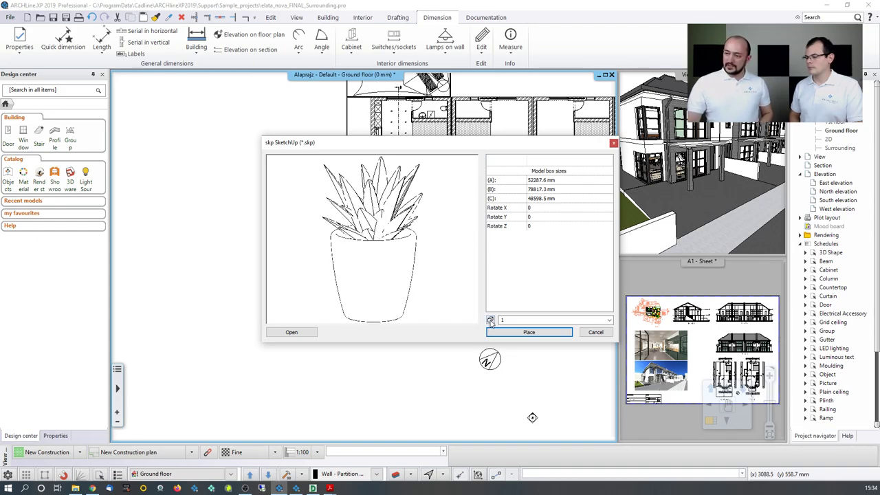
pyautogui.click(491, 322)
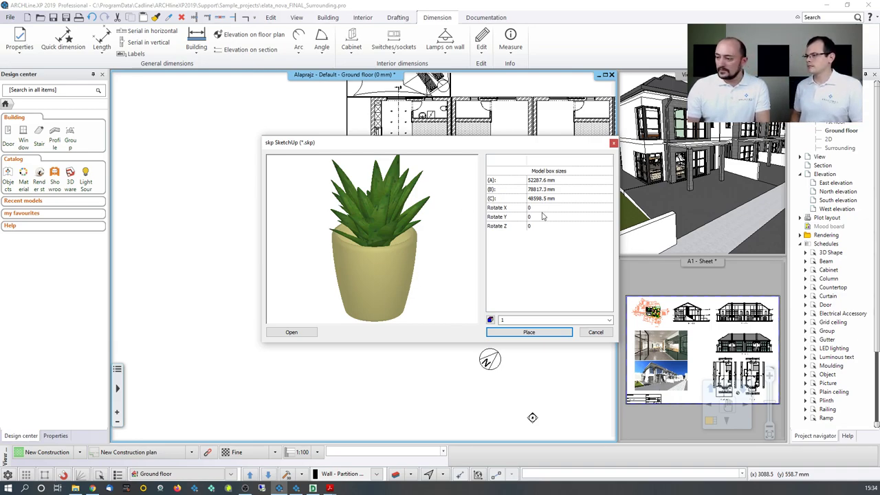
pyautogui.click(610, 321)
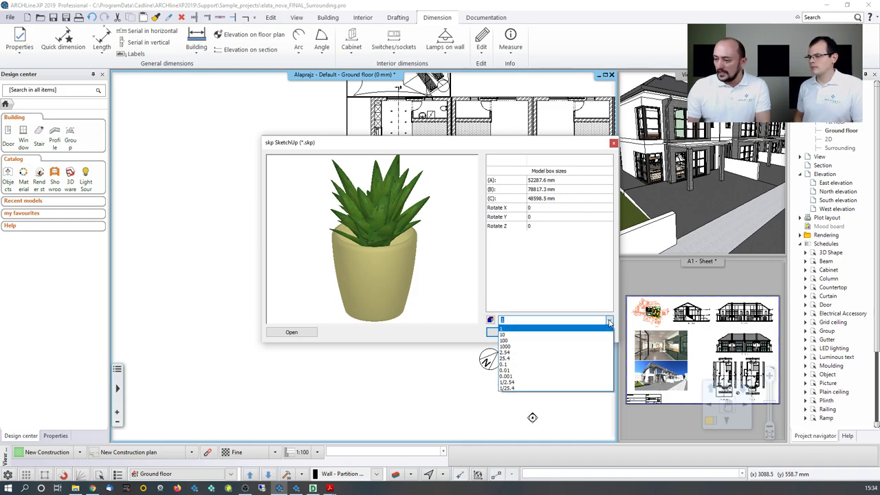
pyautogui.click(527, 372)
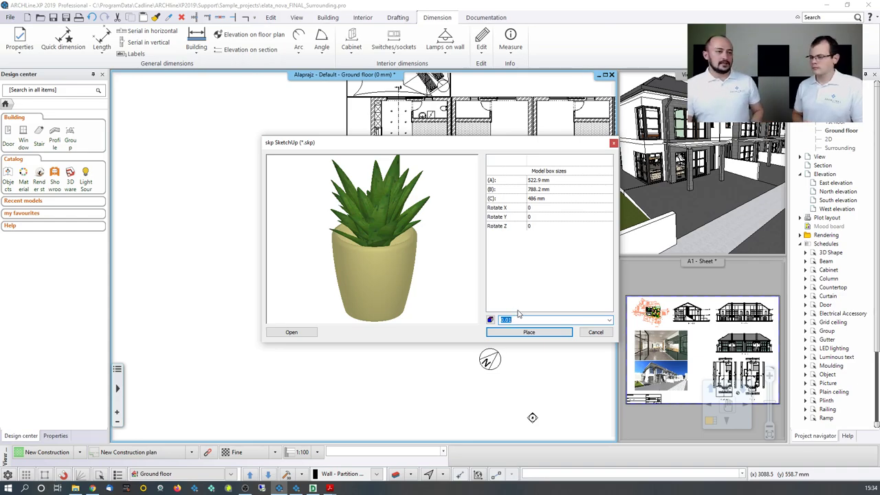
pyautogui.click(525, 336)
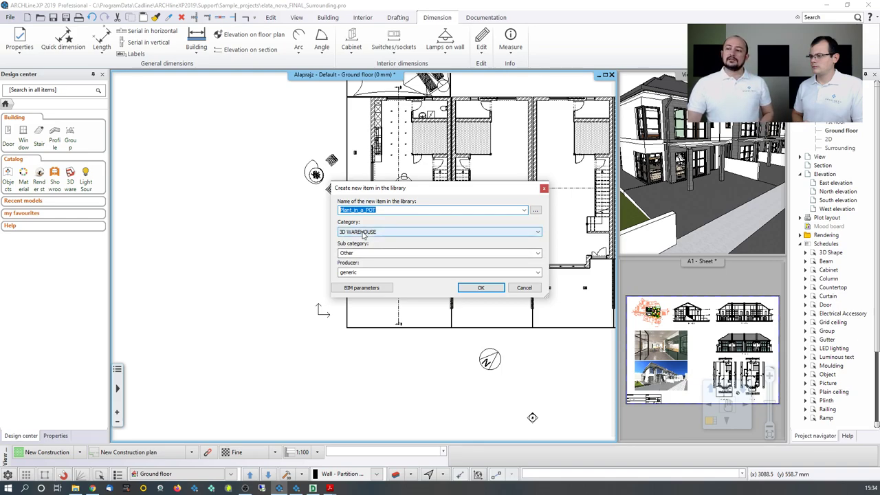
# - Save the plant as a library item under MY / Imported objects, overwriting the existing one
pyautogui.click(385, 234)
pyautogui.click(385, 235)
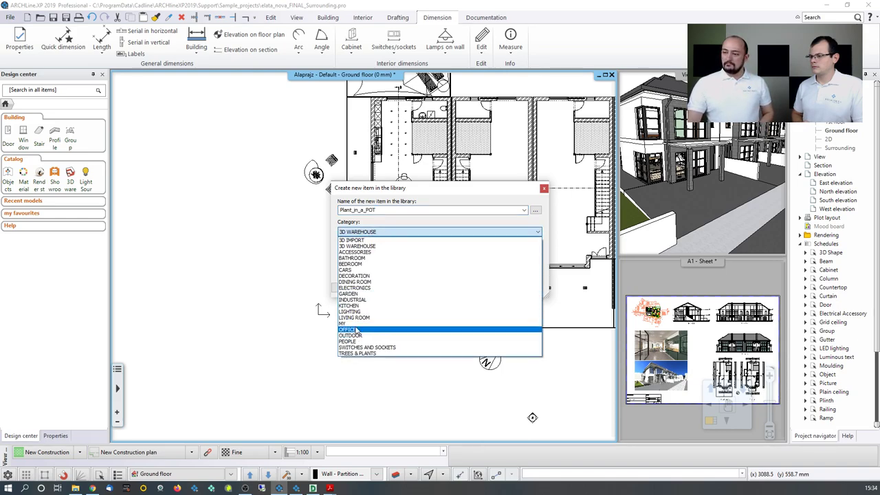
pyautogui.click(358, 333)
pyautogui.click(385, 232)
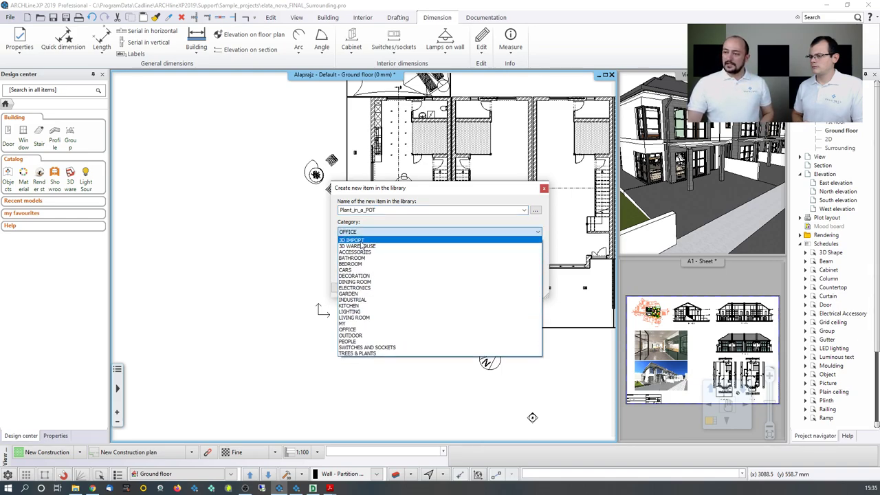
pyautogui.click(357, 315)
pyautogui.click(365, 253)
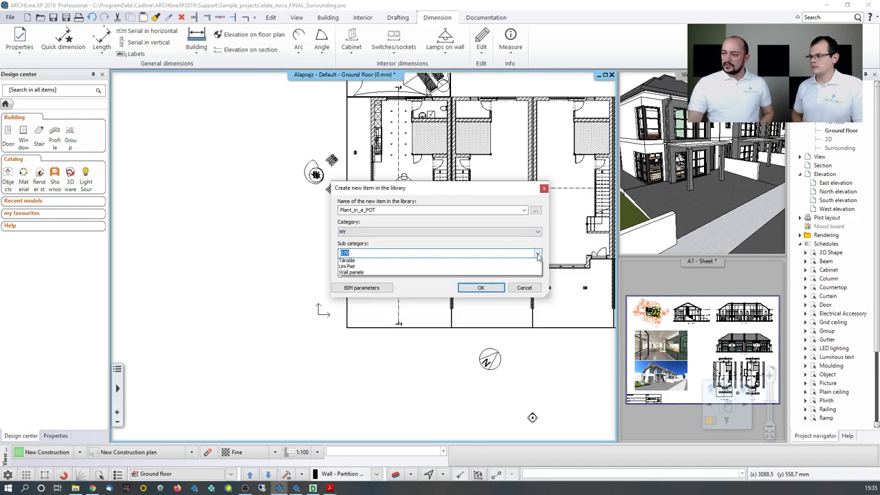
pyautogui.click(386, 363)
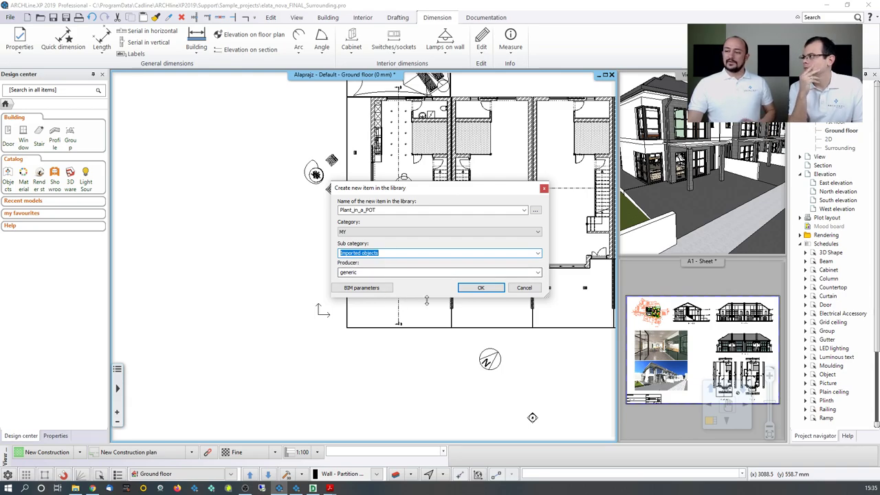
pyautogui.click(479, 288)
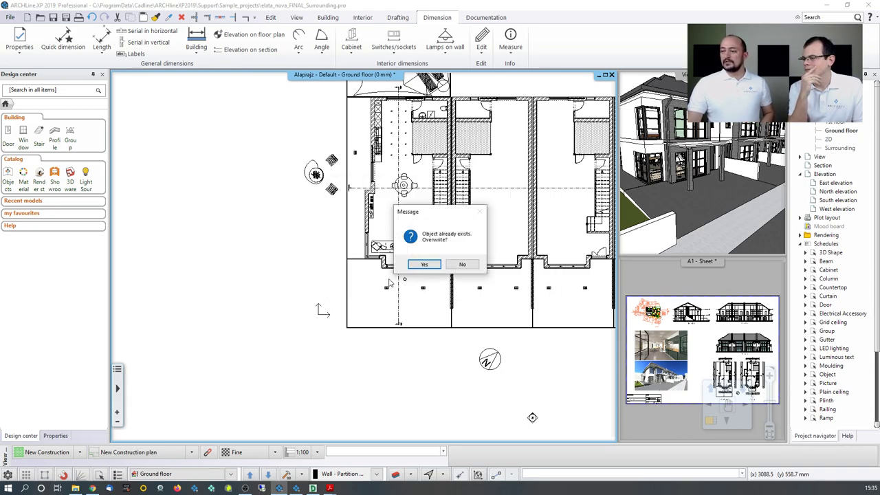
pyautogui.click(424, 266)
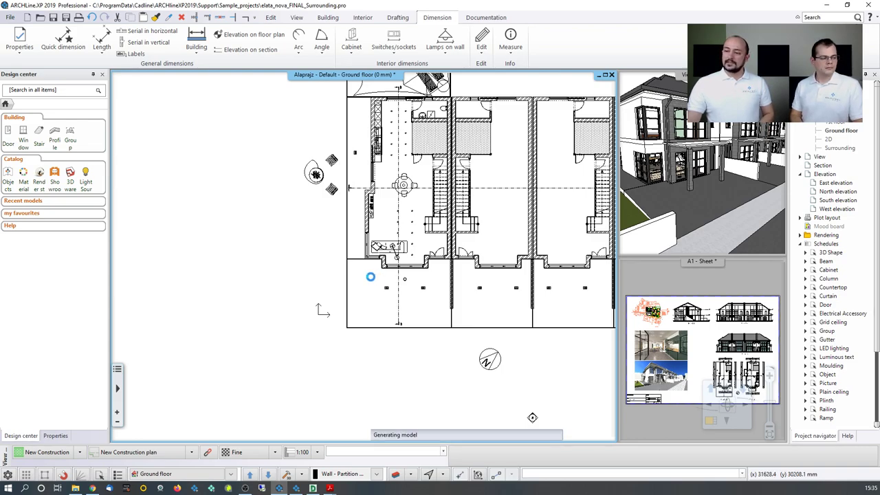
# - Place the potted plant beside the living-room wall on the floor plan
pyautogui.scroll(5, 371, 277)
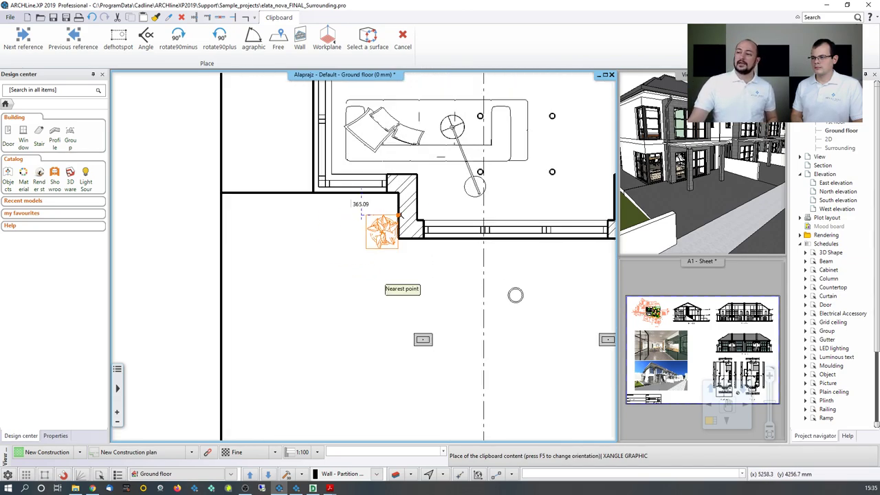
pyautogui.moveTo(299, 222); pyautogui.dragTo(334, 266, button='middle')
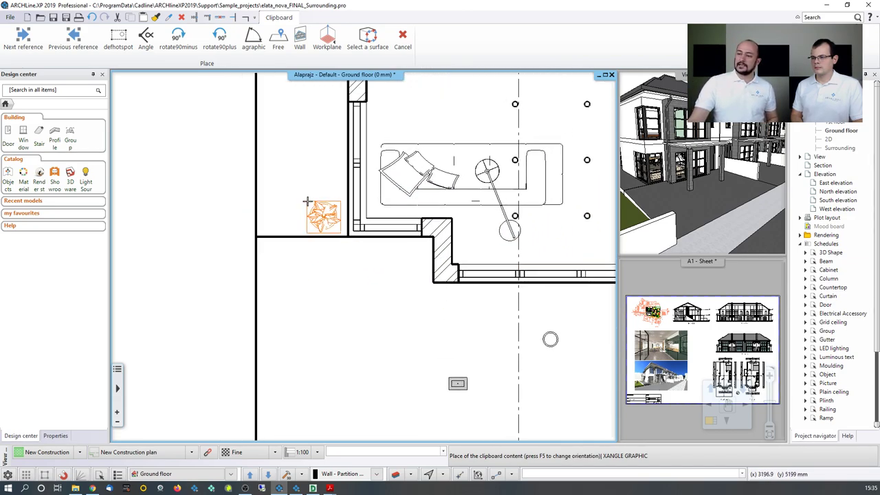
pyautogui.click(321, 272)
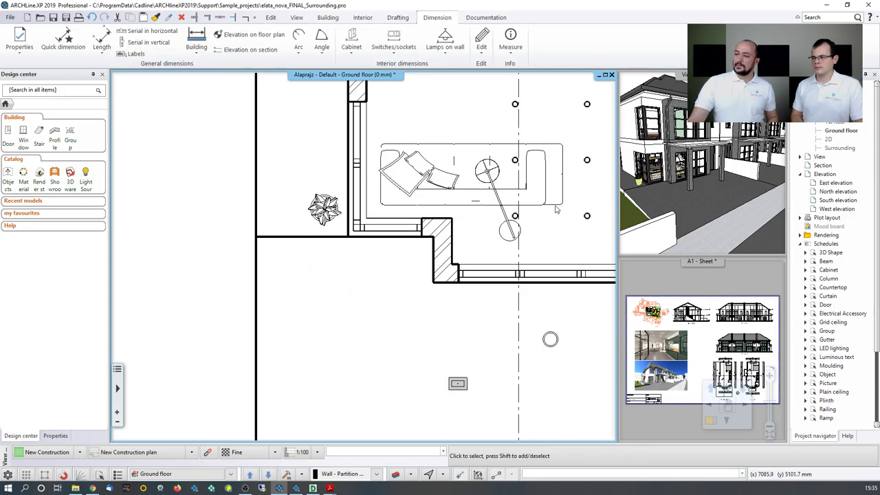
# - Enlarge the 3D view and orbit around the house to check the plant by the glazed corner
pyautogui.click(666, 186)
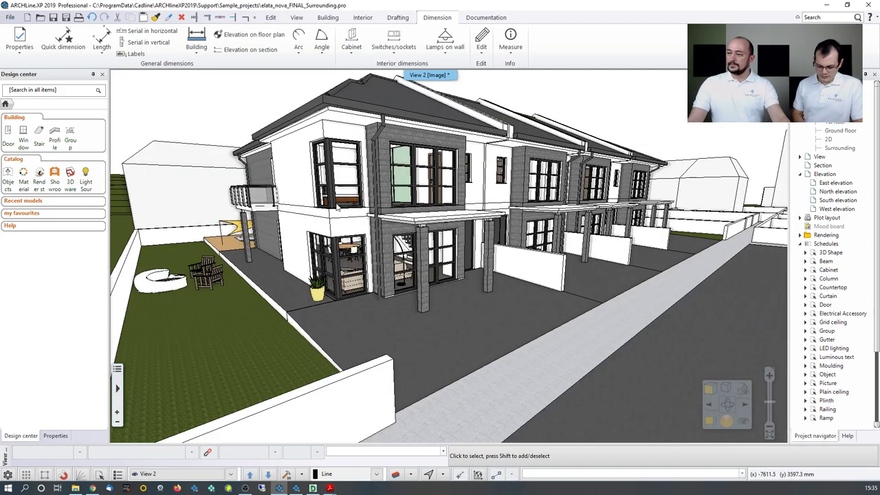
pyautogui.moveTo(666, 185); pyautogui.dragTo(584, 199, button='middle')
pyautogui.moveTo(512, 275); pyautogui.dragTo(486, 277, button='middle')
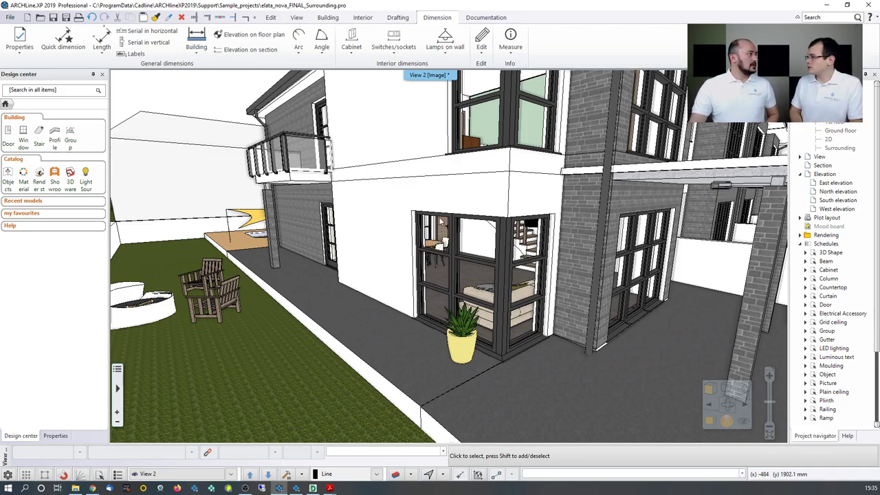
pyautogui.scroll(-10, 441, 222)
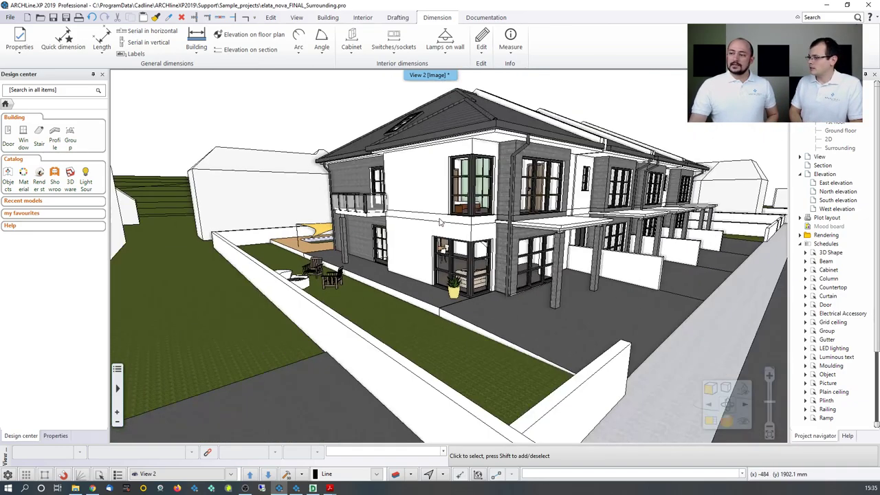
pyautogui.moveTo(441, 222); pyautogui.dragTo(464, 221, button='middle')
pyautogui.scroll(3, 334, 297)
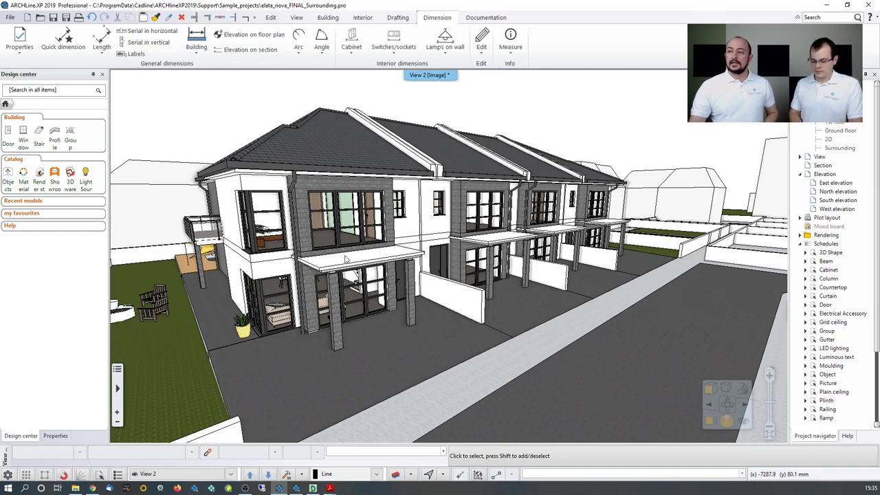
pyautogui.click(330, 18)
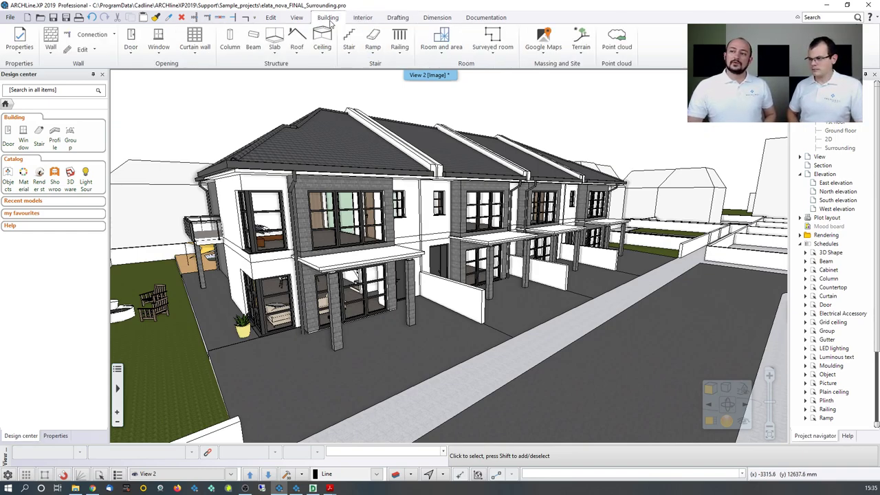
# - Start creating a terrain from a file, keeping the terrain formats file type
pyautogui.click(581, 41)
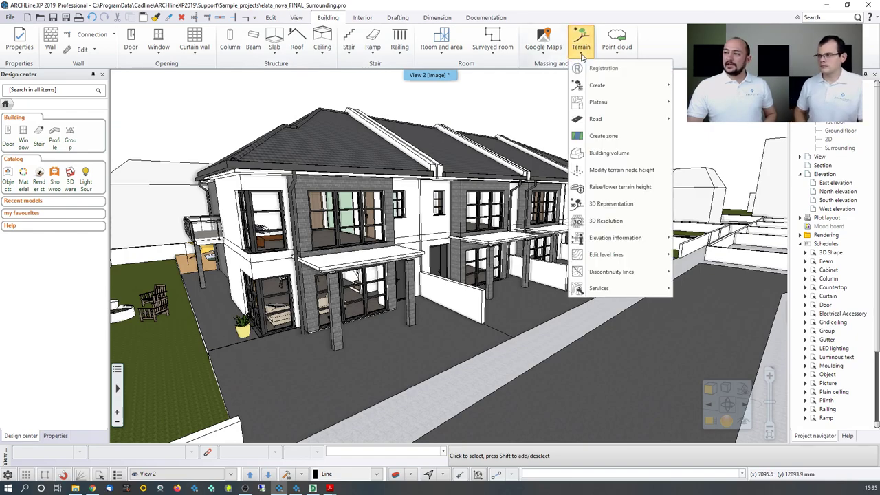
pyautogui.moveTo(602, 92)
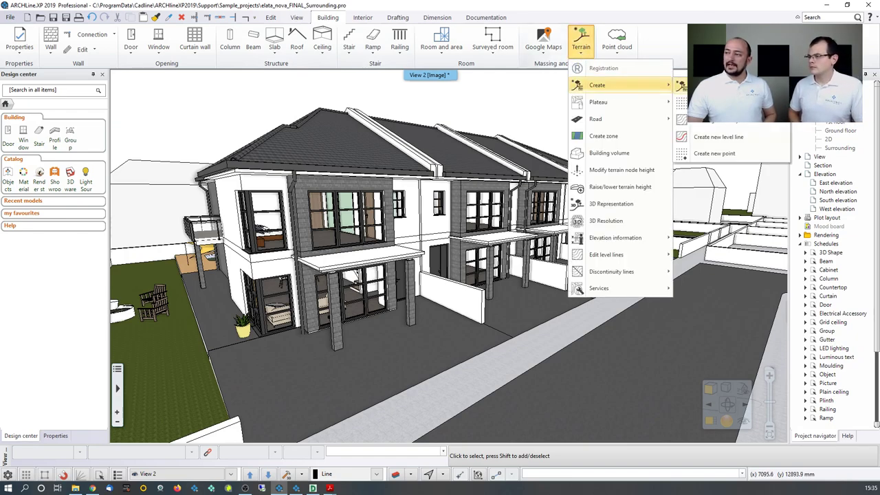
pyautogui.click(716, 84)
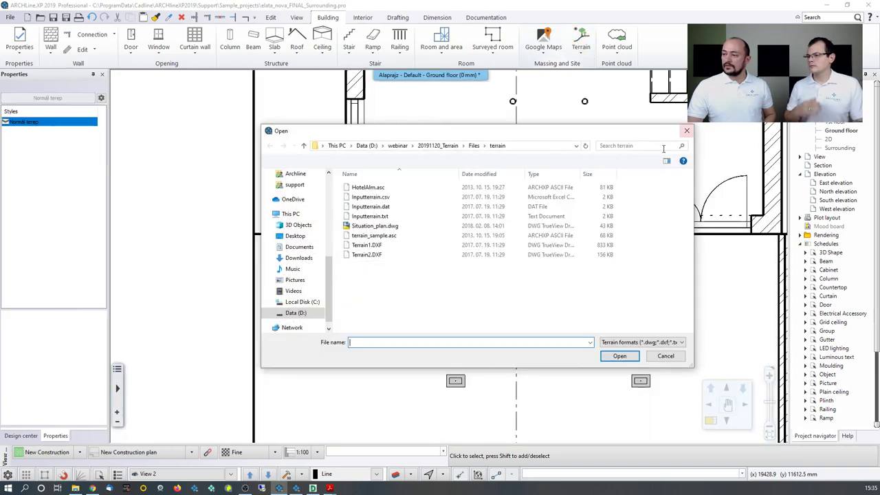
pyautogui.click(628, 343)
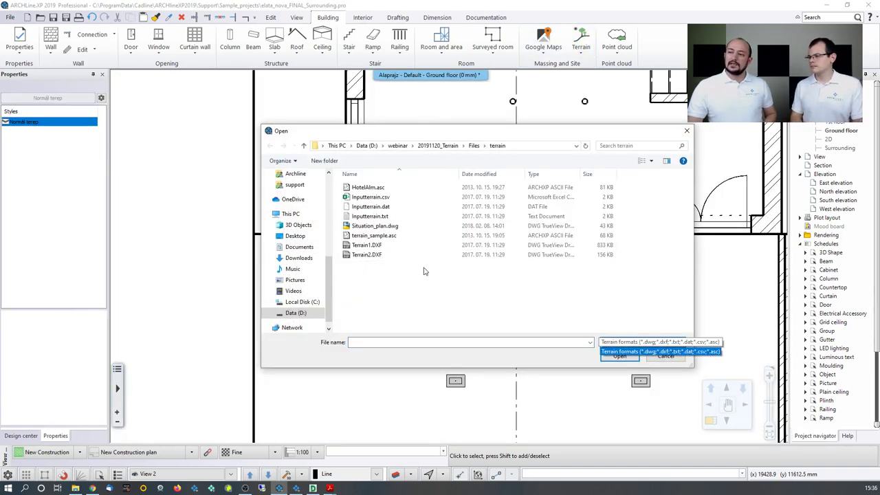
pyautogui.click(386, 283)
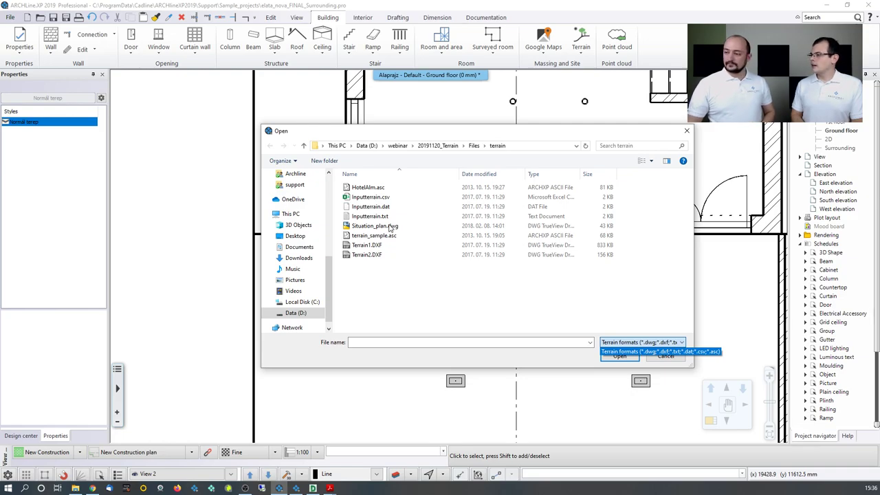
# - Cancel the terrain file browser and return to the tiled floor plan
pyautogui.click(669, 363)
pyautogui.click(666, 356)
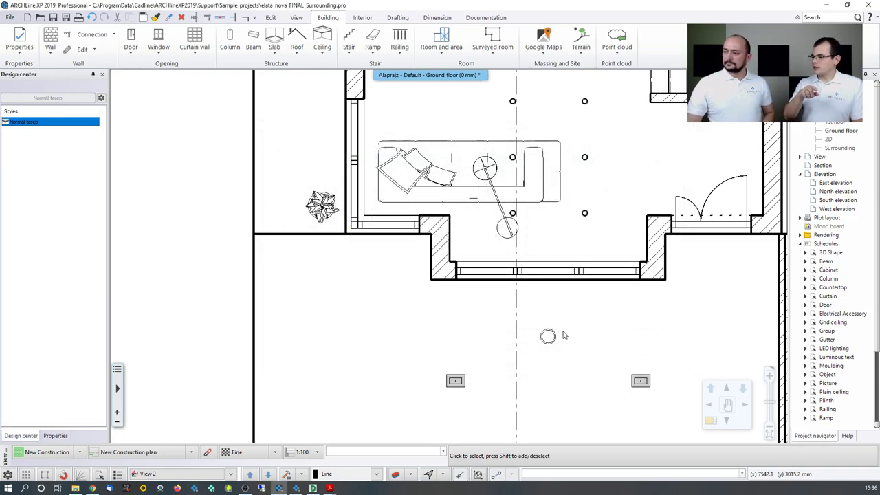
pyautogui.scroll(-3, 436, 307)
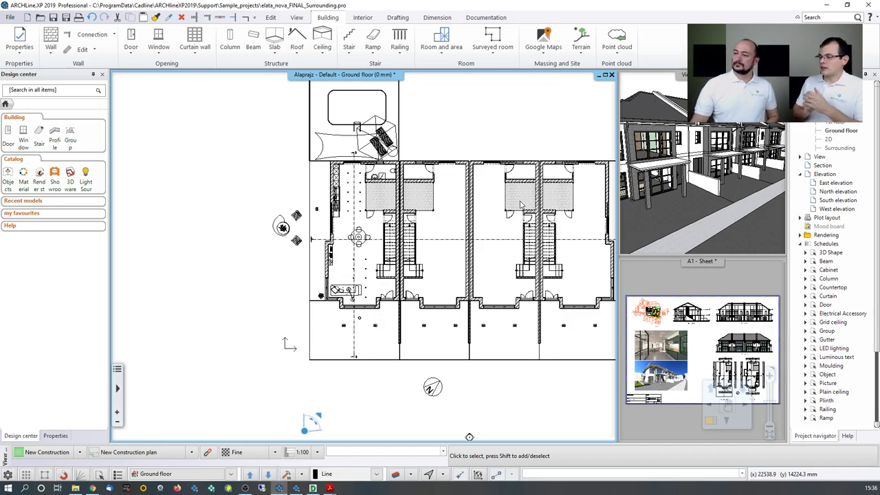
# - Go up to Files and into the Images folder in File Explorer, then bring up a blank Firefox tab
pyautogui.click(74, 487)
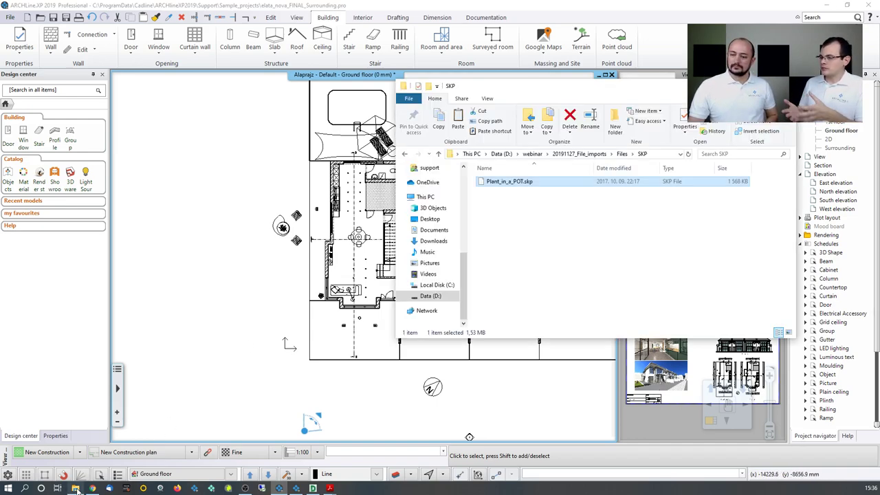
pyautogui.click(621, 155)
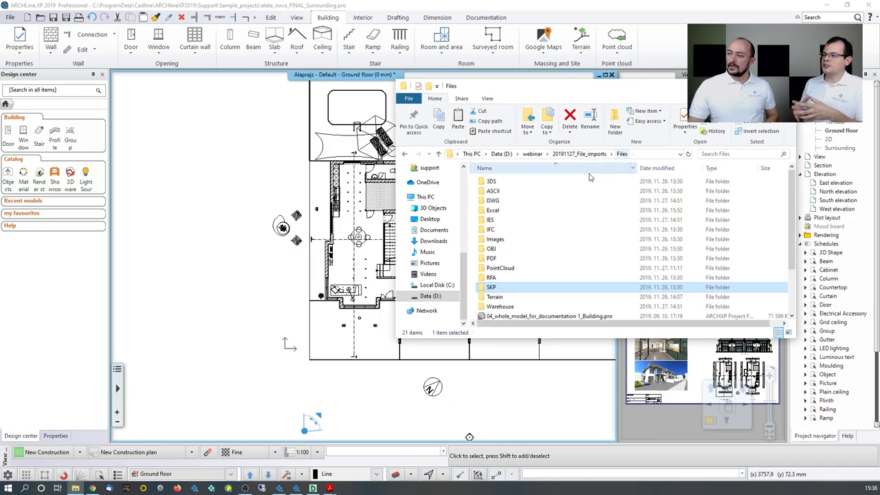
pyautogui.click(499, 242)
pyautogui.doubleClick(496, 241)
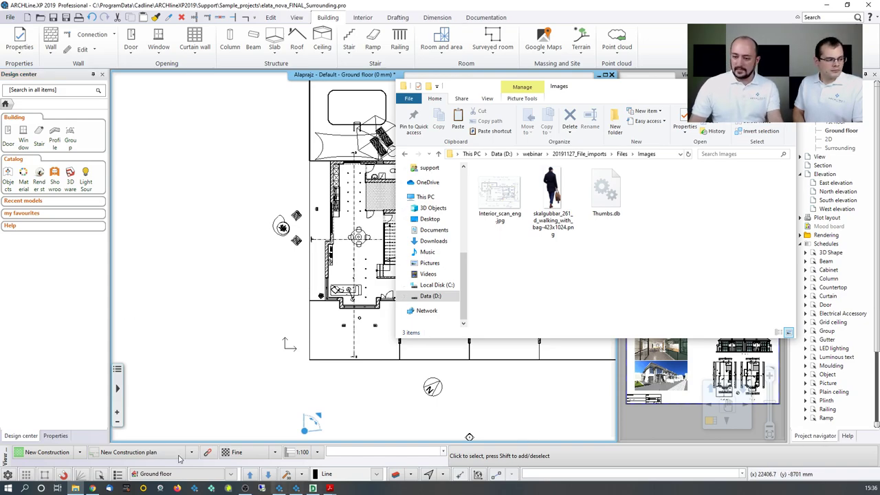
pyautogui.middleClick(75, 488)
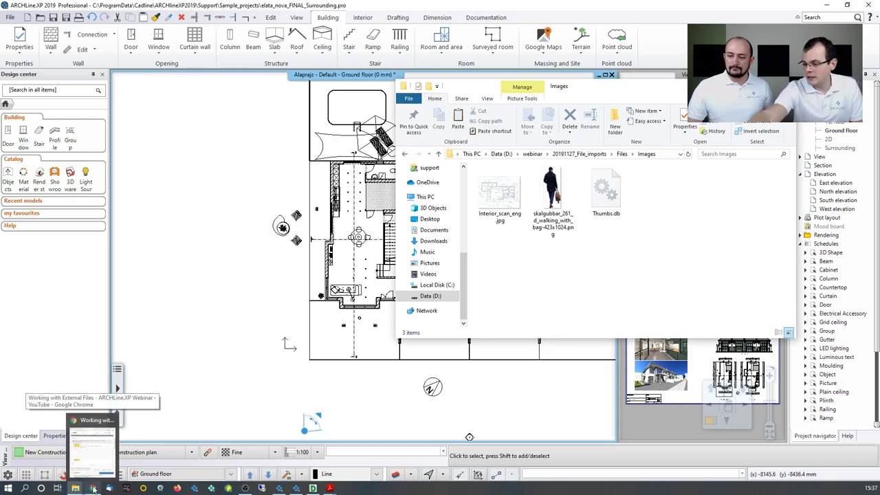
pyautogui.click(177, 488)
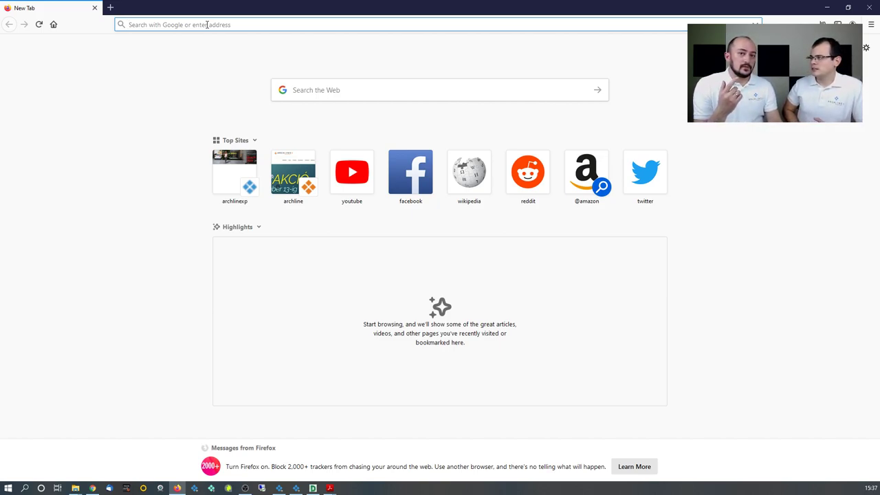
# - Search the web for 'seamless texture brick pavement'
pyautogui.write('seamless')
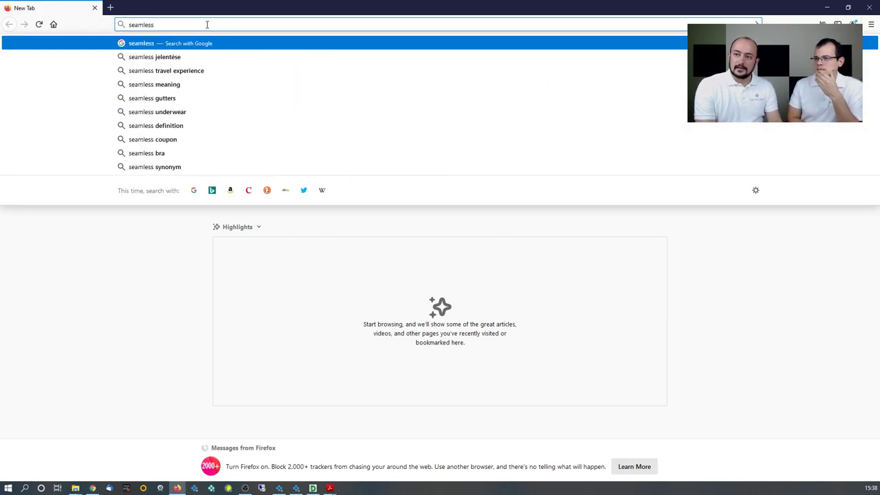
pyautogui.write(' texture')
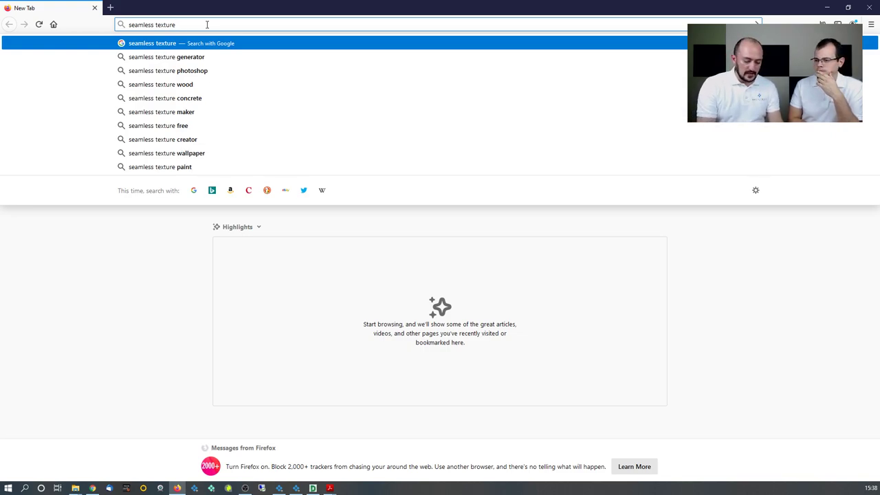
pyautogui.write(' brick pa')
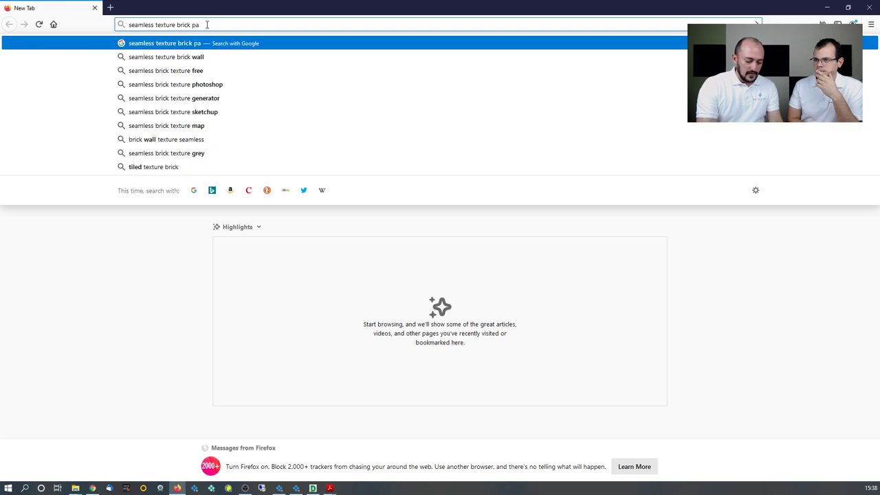
pyautogui.write('vem')
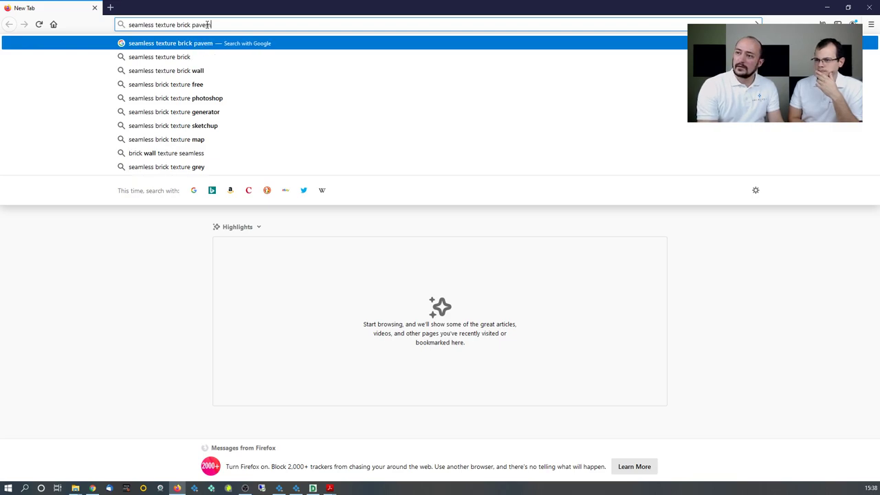
pyautogui.write('ent')
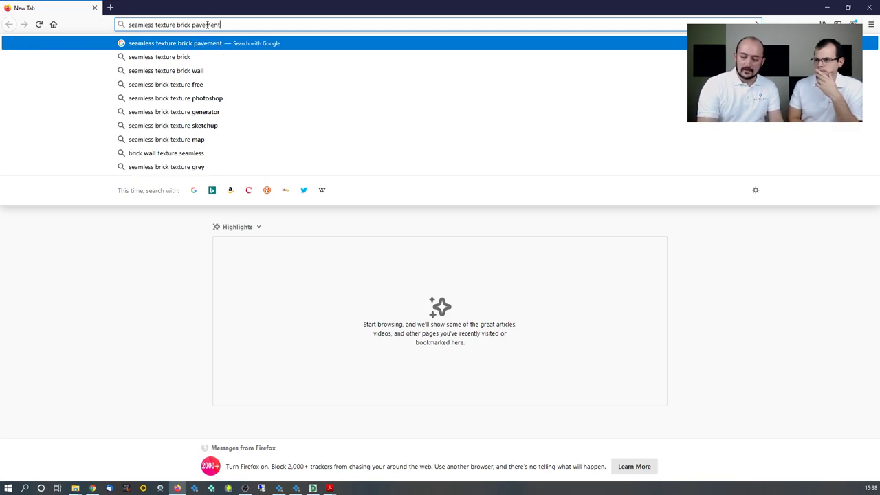
pyautogui.press('Return')
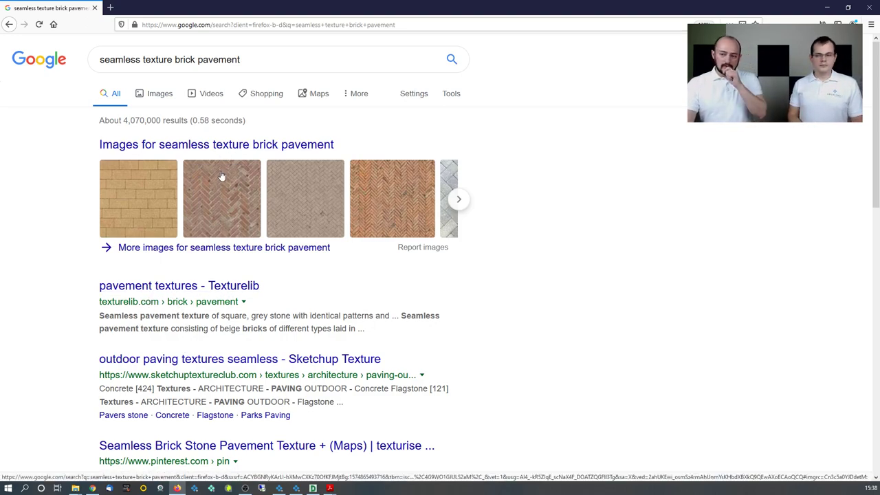
# - Switch to image results and view the red brick pavement texture on its own
pyautogui.click(158, 97)
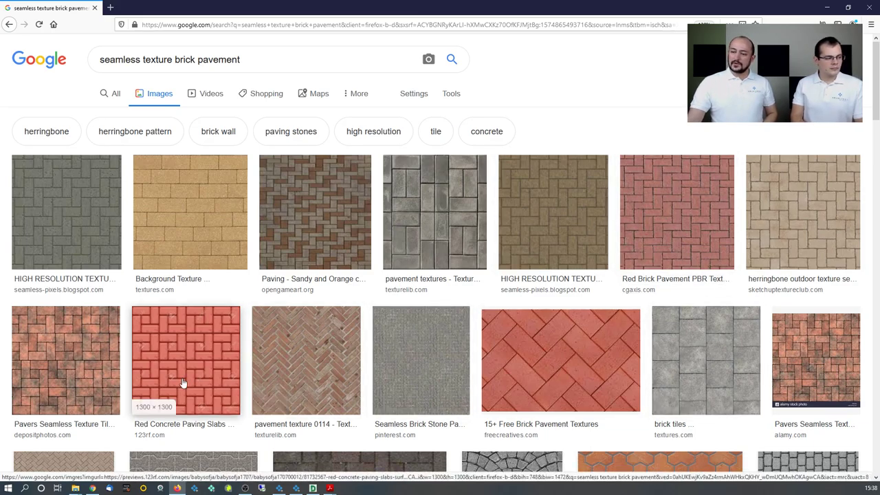
pyautogui.rightClick(655, 204)
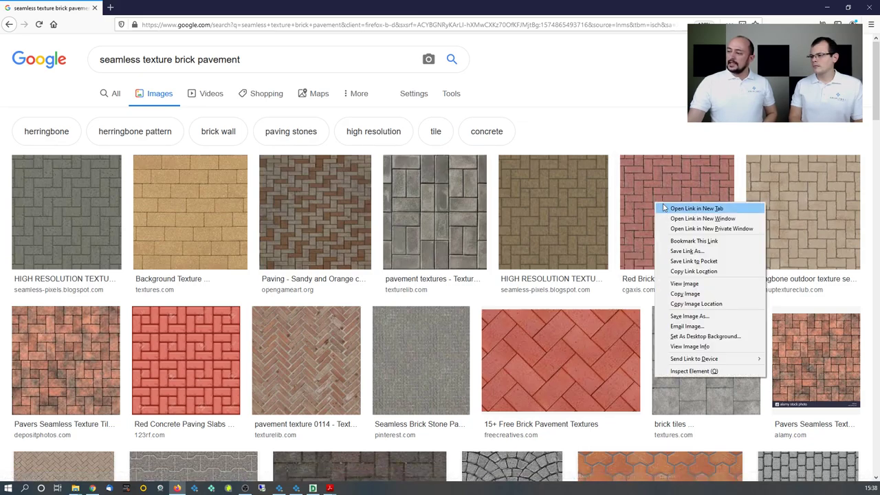
pyautogui.click(681, 284)
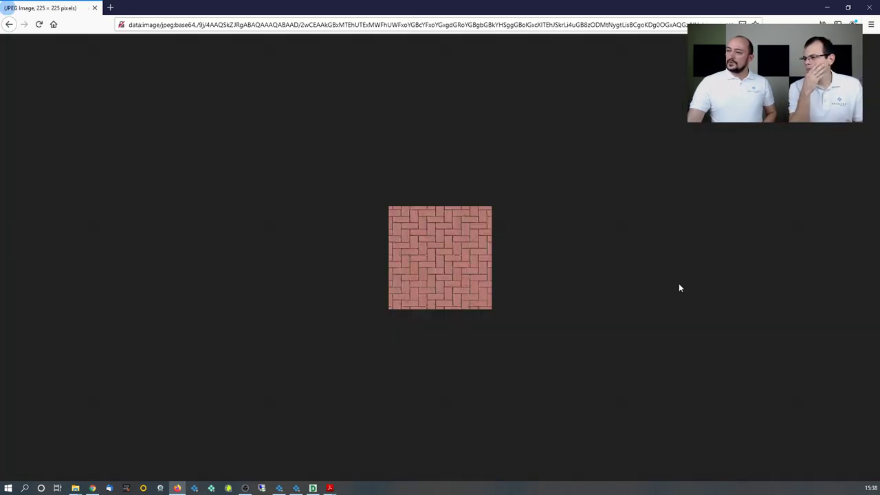
# - Check the brick texture's Save Image As options with Desktop as location, then cancel and go back
pyautogui.rightClick(432, 254)
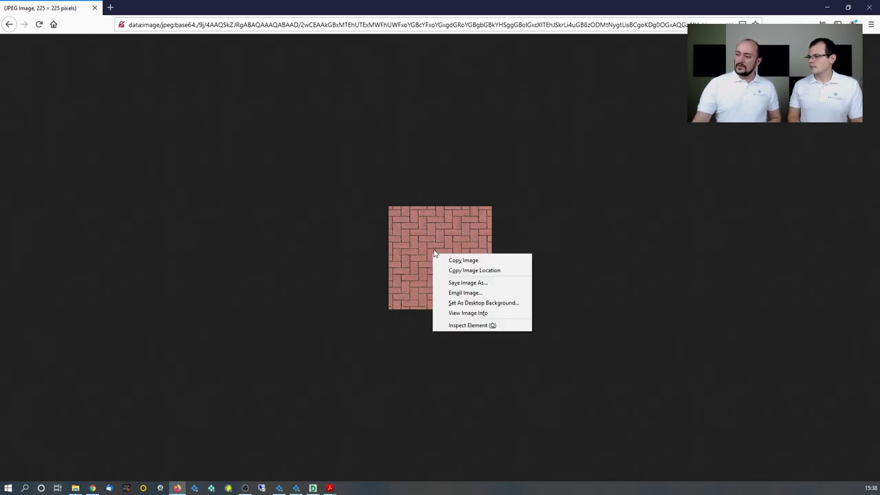
pyautogui.click(452, 282)
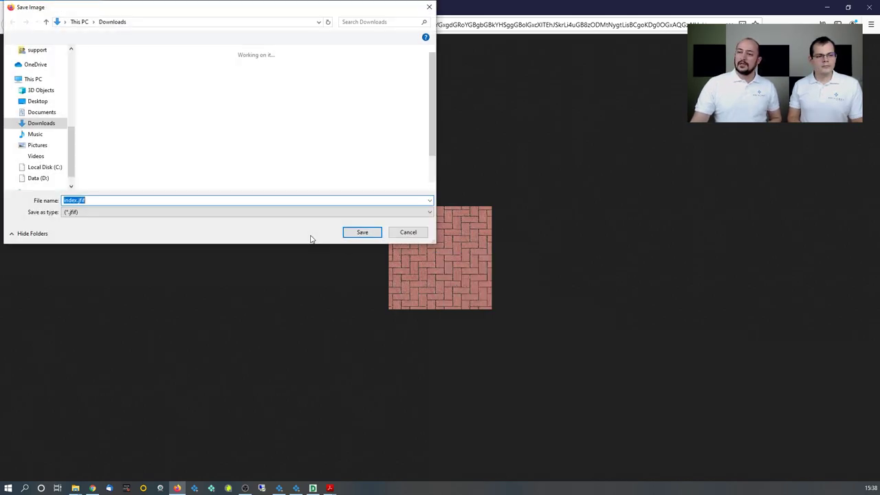
pyautogui.click(38, 101)
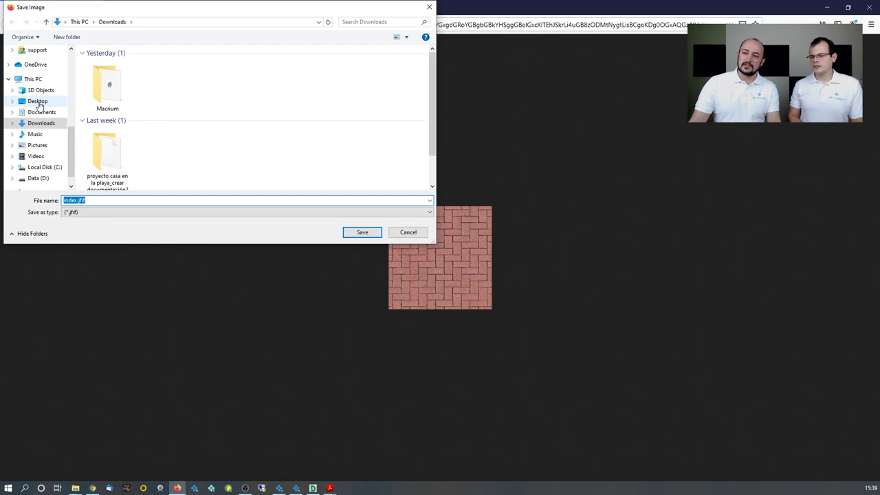
pyautogui.click(141, 211)
pyautogui.click(378, 250)
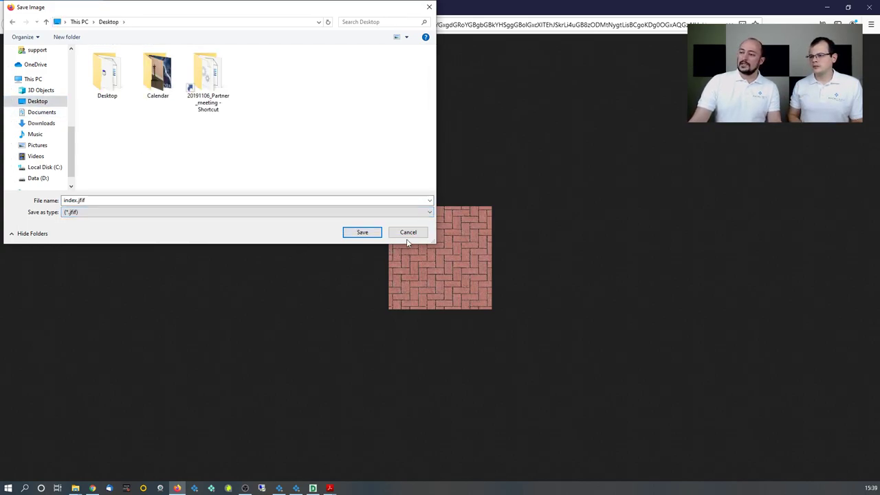
pyautogui.click(407, 233)
pyautogui.click(9, 24)
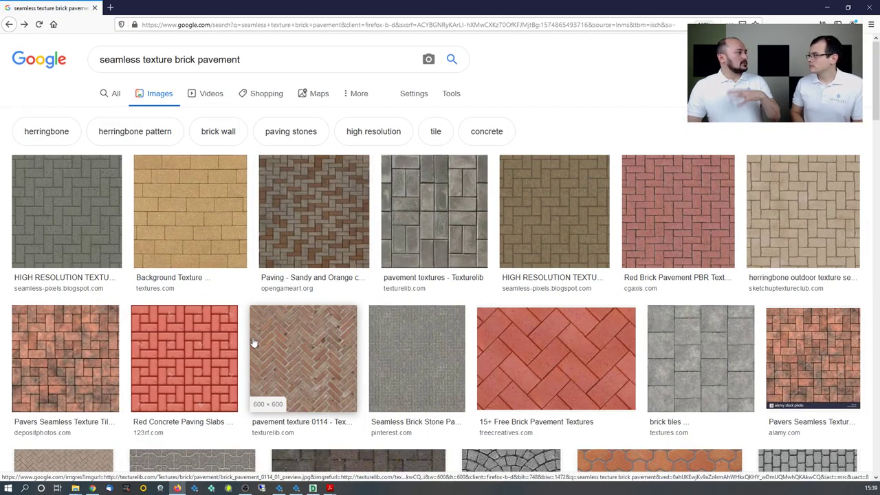
# - View the beige herringbone texture, open its save dialog, cancel, and return to the results
pyautogui.scroll(-3, 313, 330)
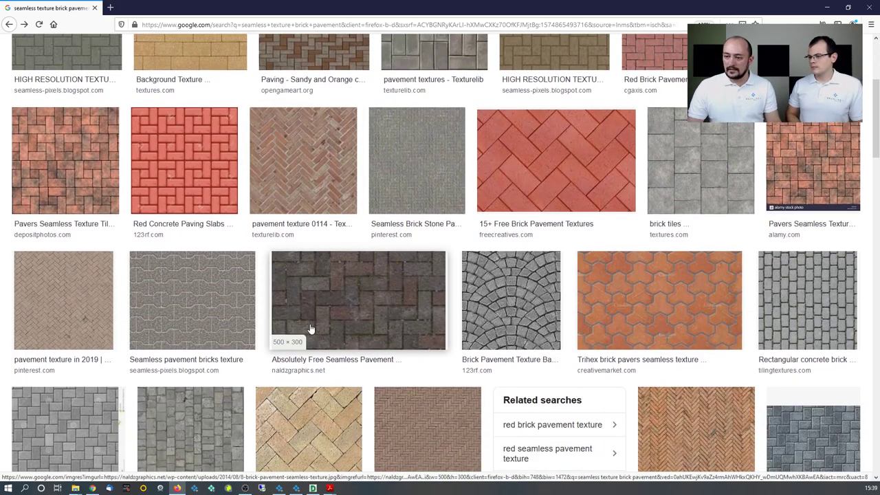
pyautogui.rightClick(86, 302)
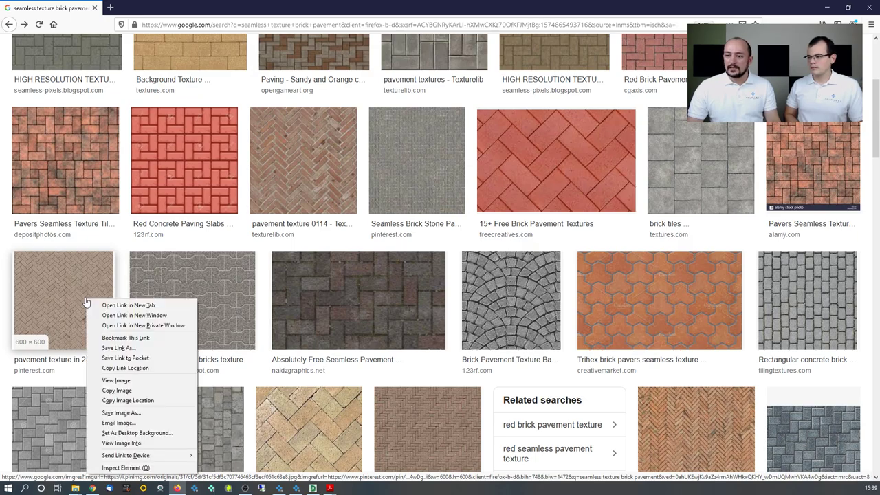
pyautogui.click(126, 382)
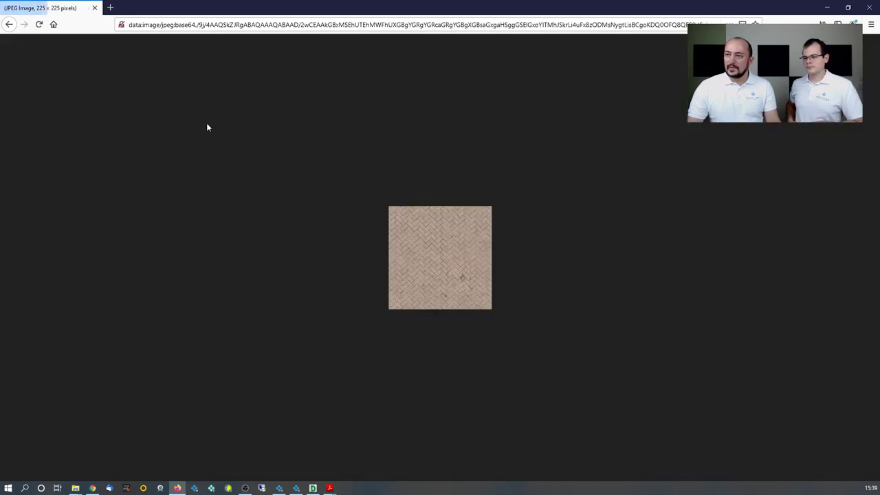
pyautogui.rightClick(463, 259)
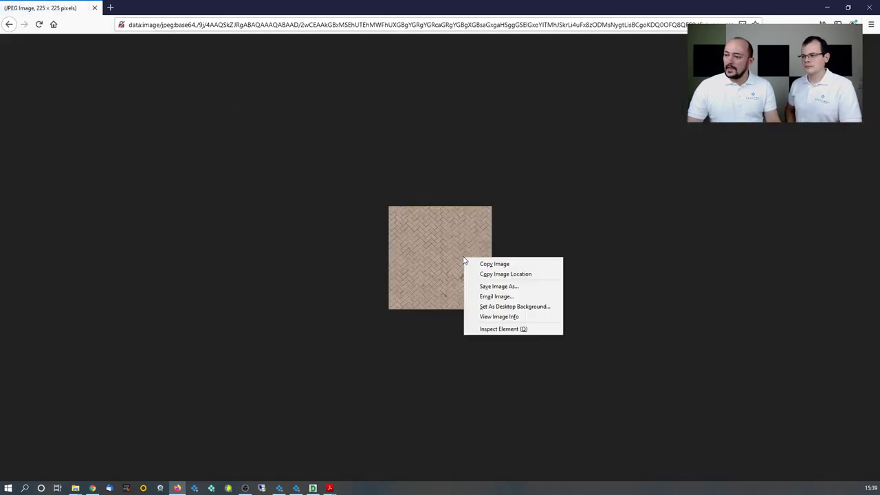
pyautogui.click(506, 286)
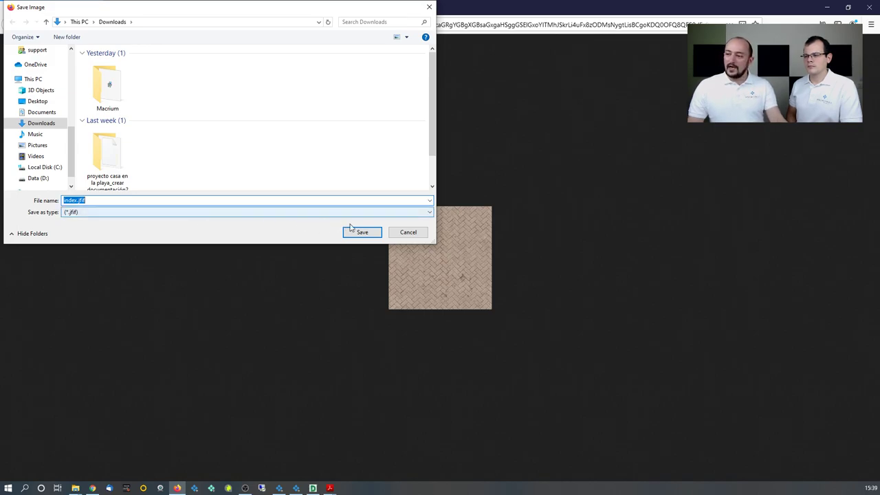
pyautogui.click(409, 232)
pyautogui.click(9, 24)
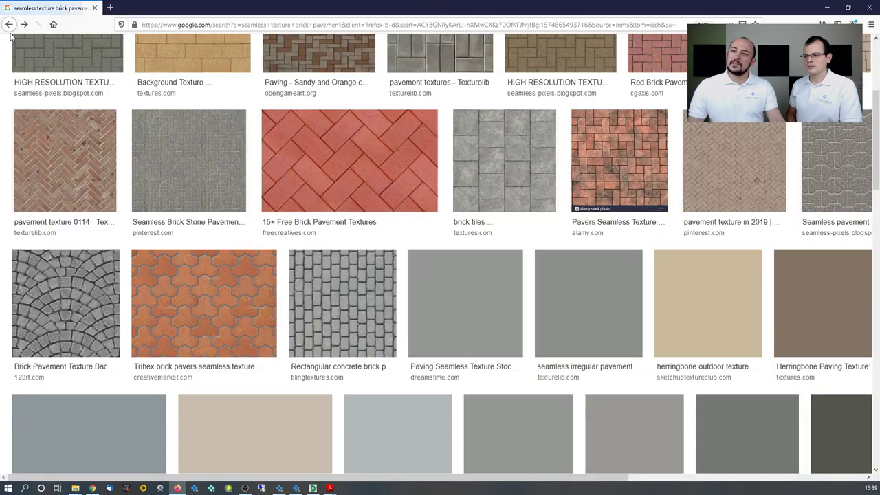
# - Save the grey stone herringbone texture to the Desktop as 0002-stone-paving-outdoor-herringbone-texture-seamless.jpg
pyautogui.scroll(-3, 275, 232)
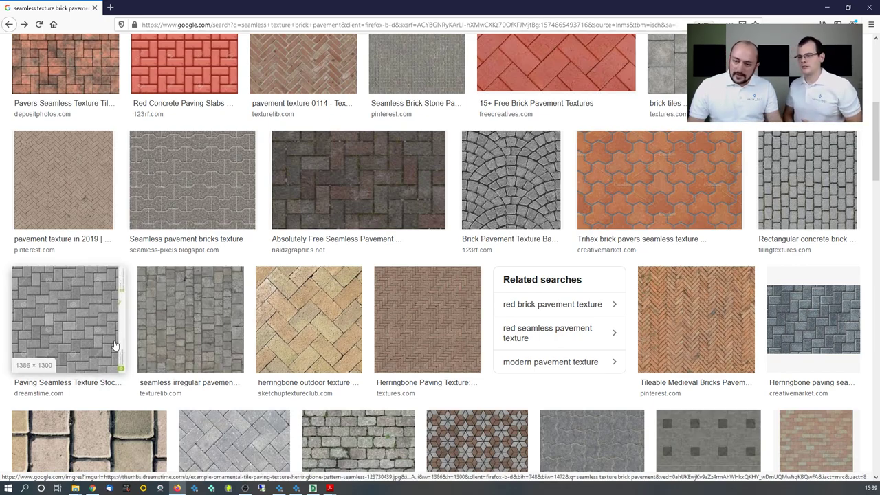
pyautogui.scroll(-3, 230, 314)
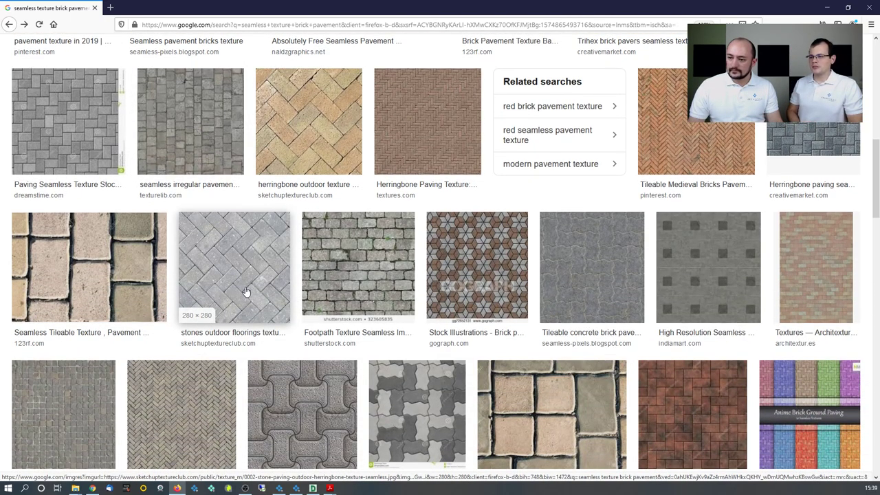
pyautogui.click(246, 291)
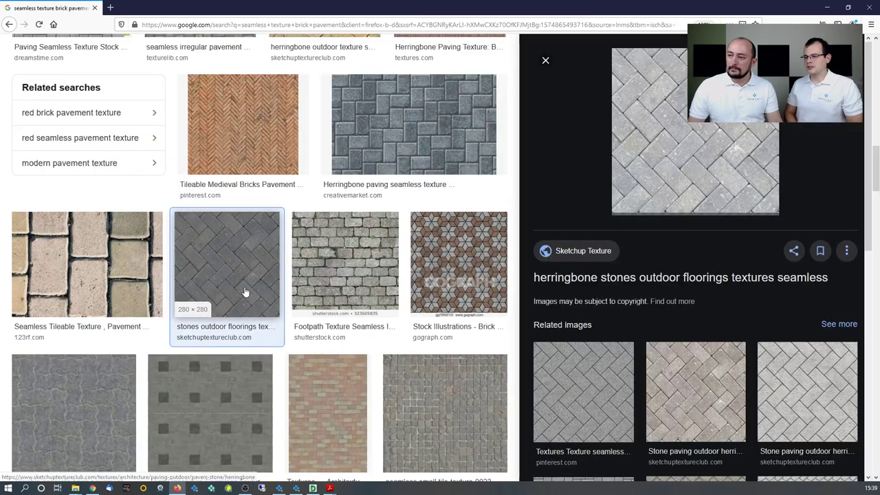
pyautogui.rightClick(699, 151)
pyautogui.click(730, 230)
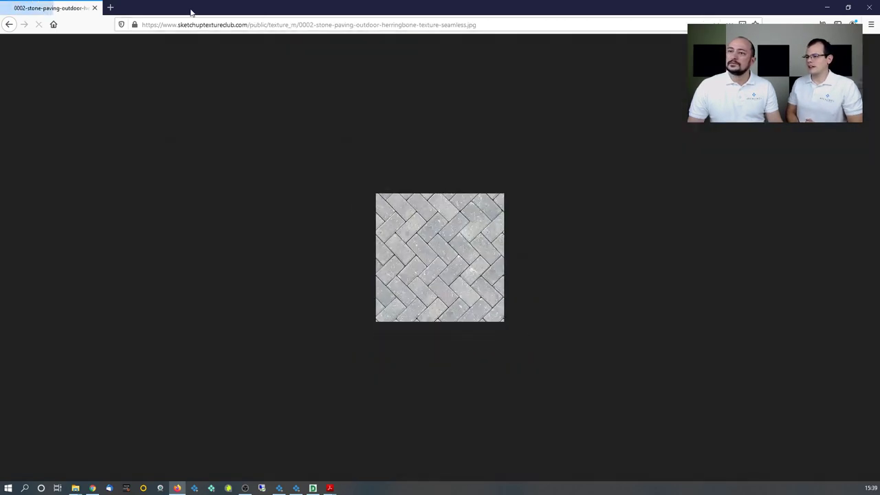
pyautogui.rightClick(436, 229)
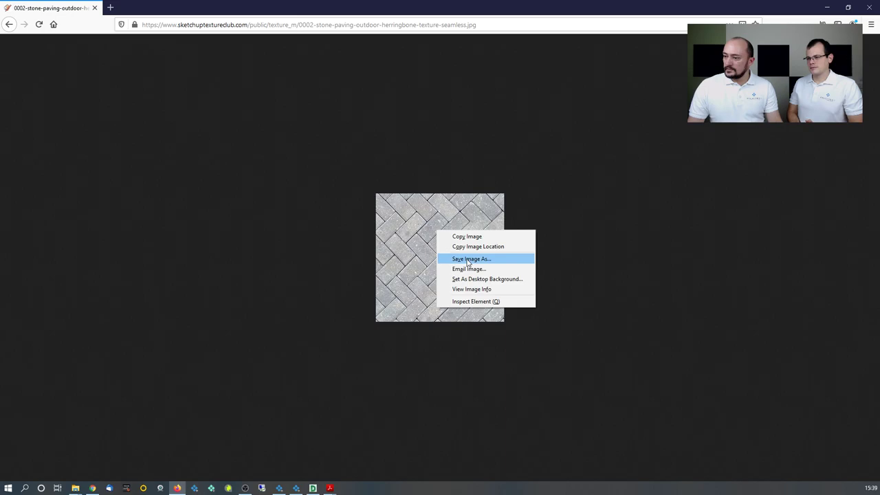
pyautogui.click(462, 257)
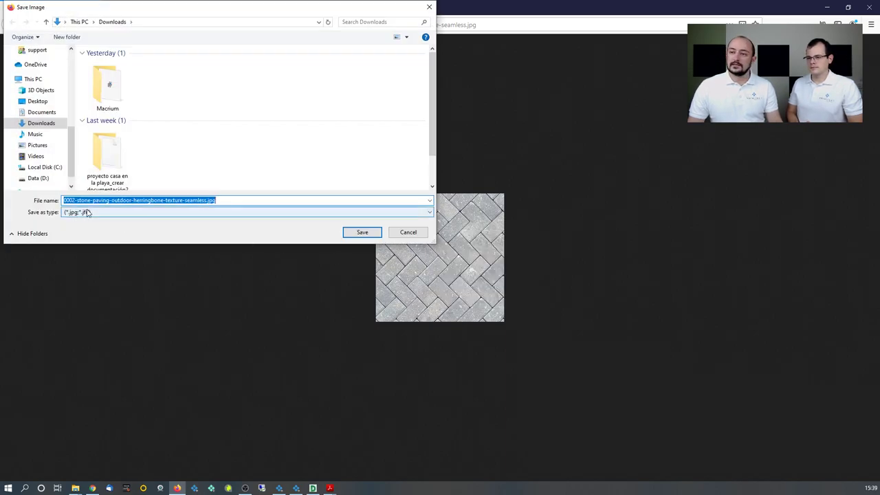
pyautogui.click(35, 103)
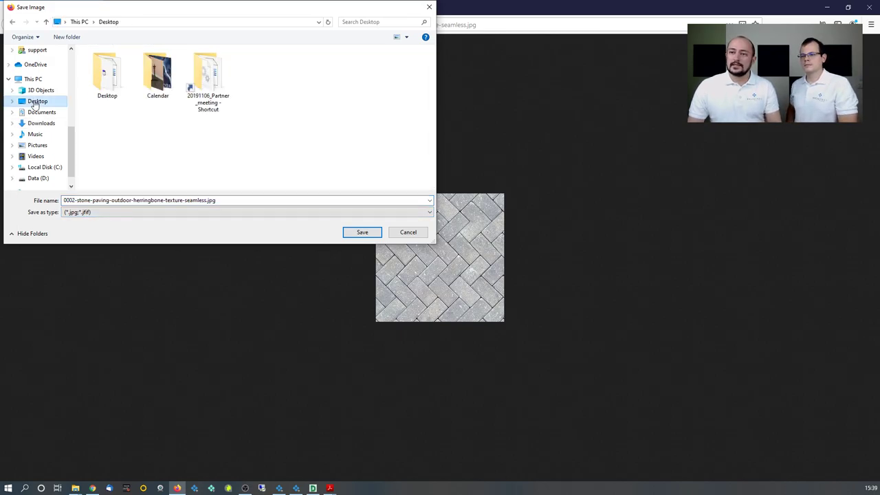
pyautogui.click(362, 232)
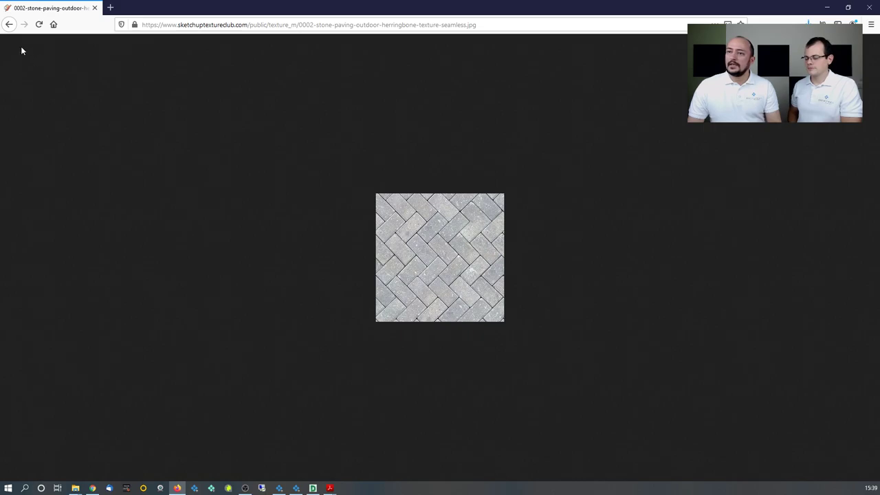
# - Preview the saved stone paving JPG from the Desktop to check it, then close the preview
pyautogui.click(828, 7)
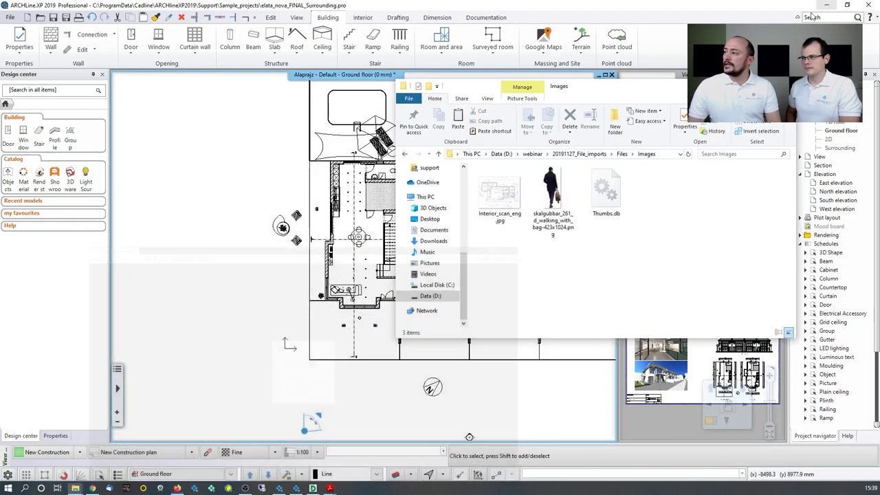
pyautogui.click(430, 218)
pyautogui.click(518, 202)
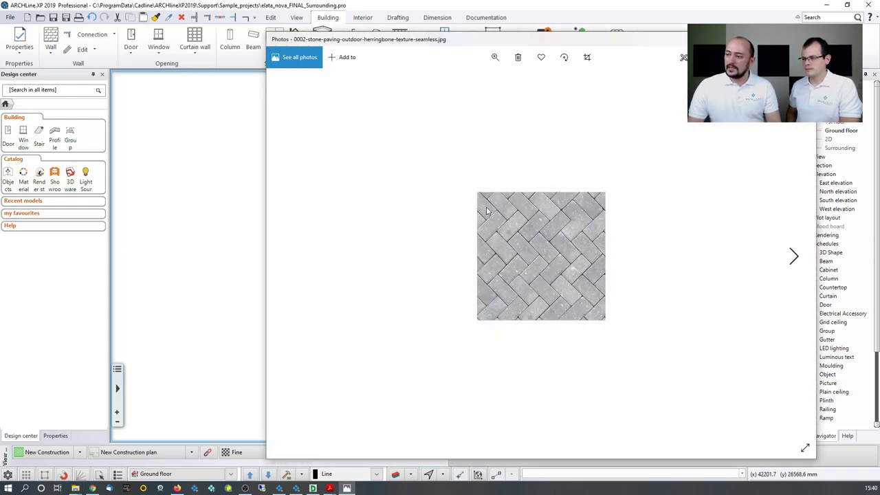
pyautogui.hotkey('alt', 'F4')
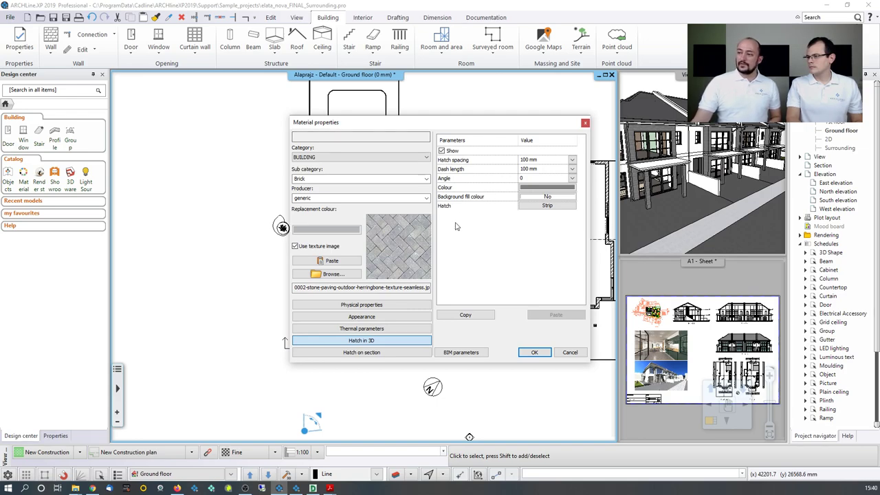
# - Set the material's horizontal texture mapping size to 500 mm
pyautogui.click(363, 306)
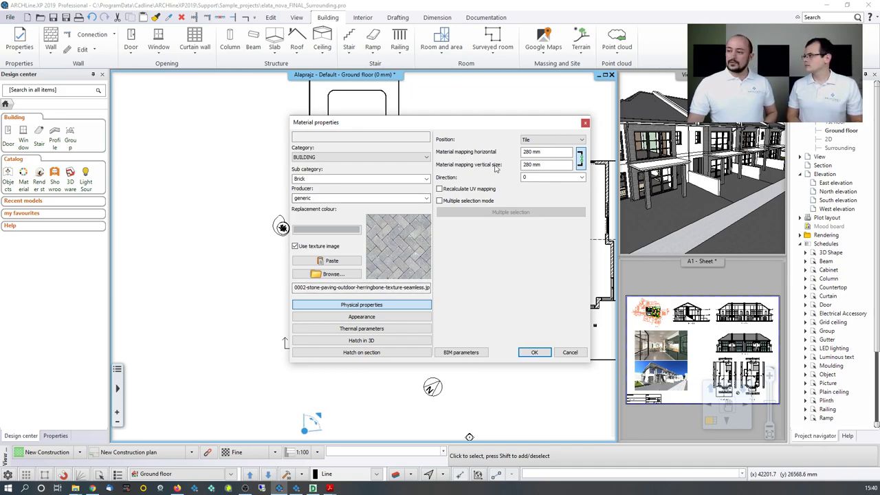
pyautogui.click(546, 152)
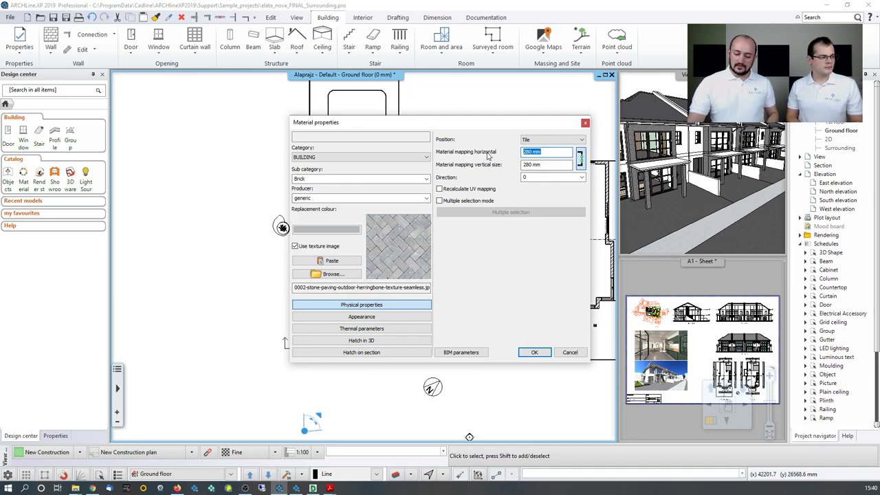
pyautogui.write('500')
pyautogui.press('Tab')
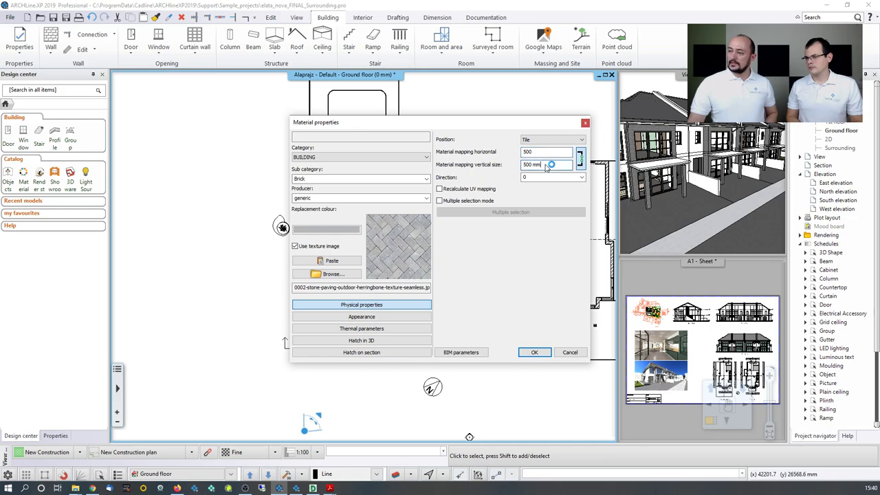
pyautogui.click(544, 152)
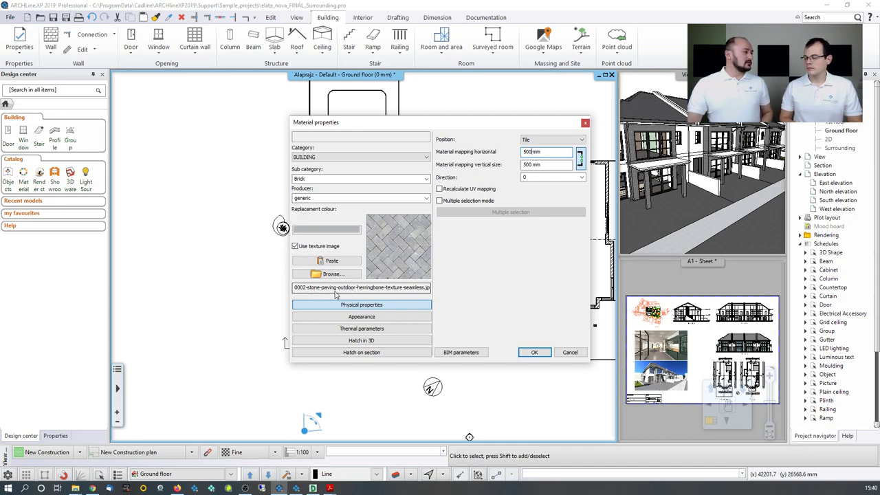
# - Give the material the Wall render style, file it under the MY category, and confirm
pyautogui.click(376, 318)
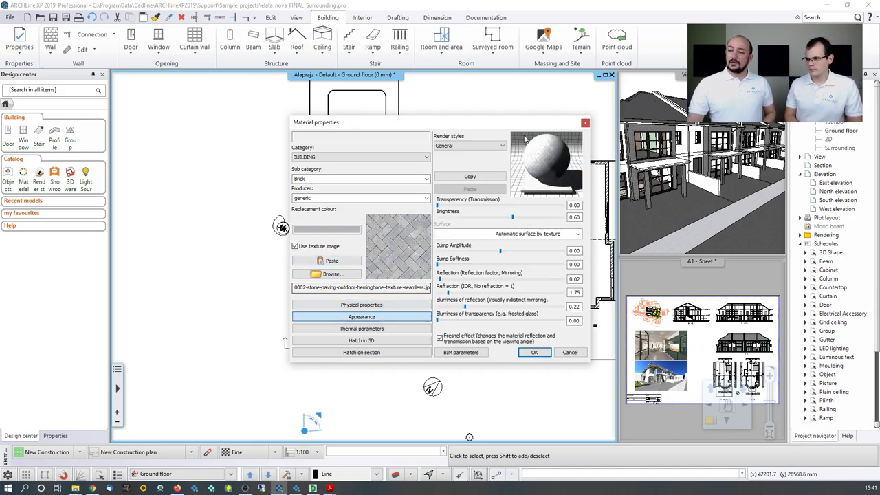
pyautogui.click(473, 146)
pyautogui.click(466, 136)
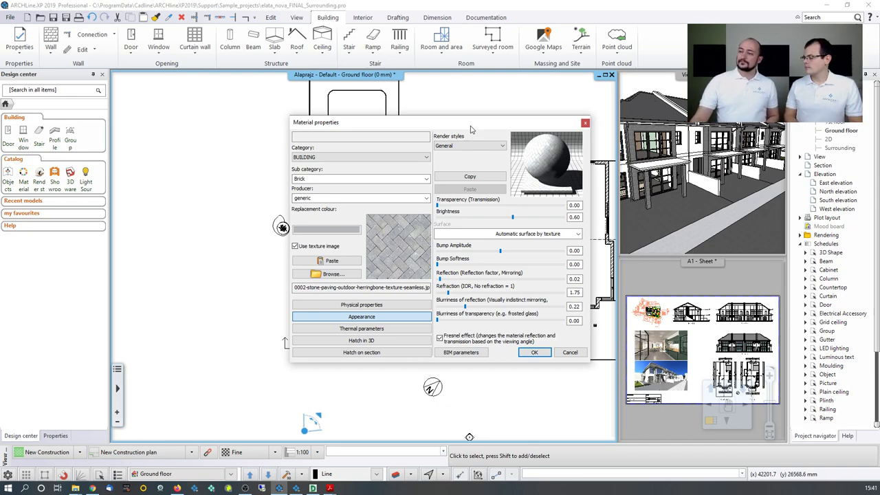
pyautogui.click(490, 148)
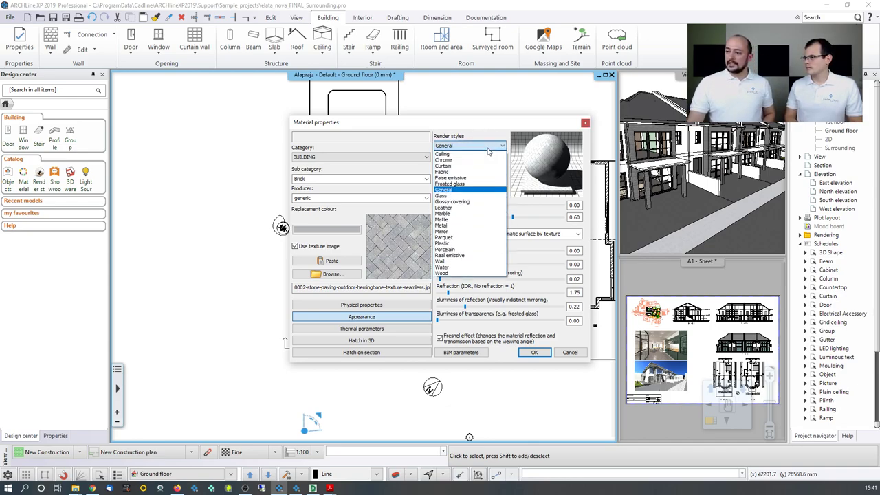
pyautogui.click(450, 263)
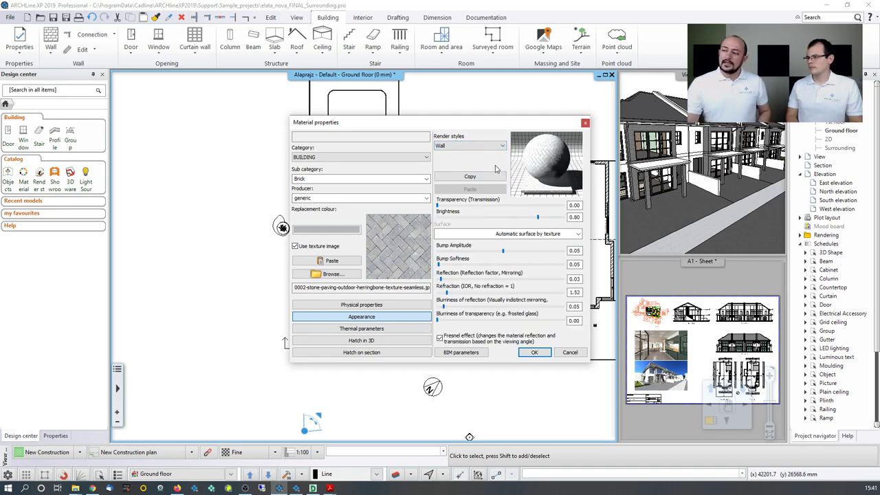
pyautogui.click(318, 158)
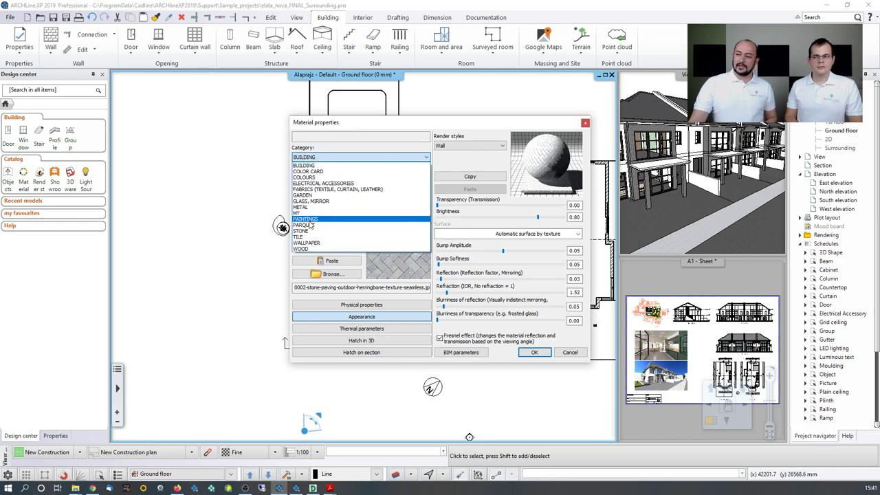
pyautogui.click(308, 213)
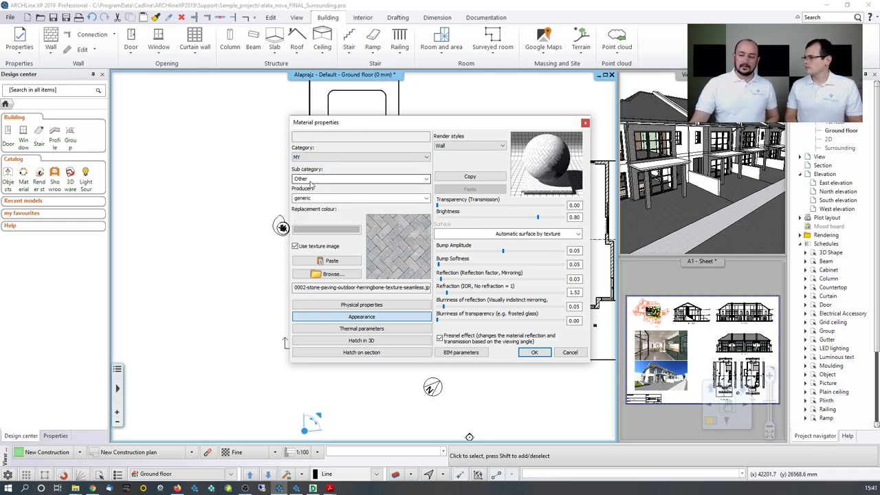
pyautogui.click(540, 353)
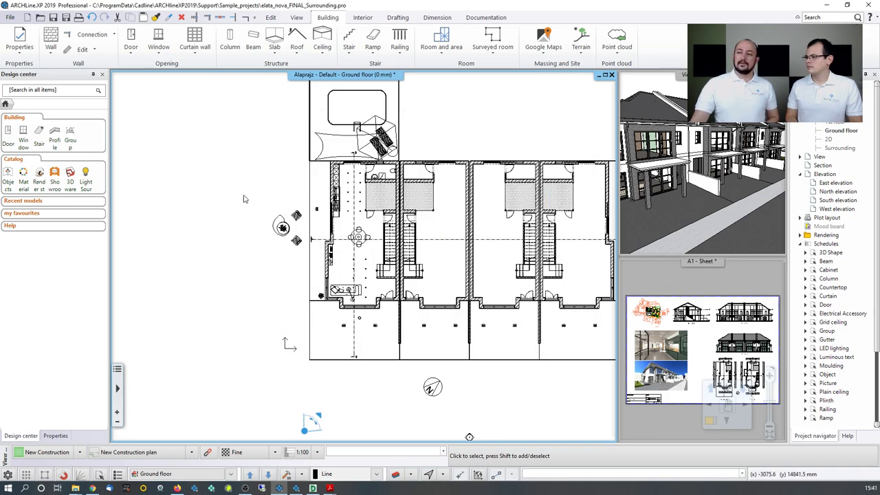
# - Maximize the 3D view and apply the MY / Other stone paving to the terrace floor only
pyautogui.click(690, 202)
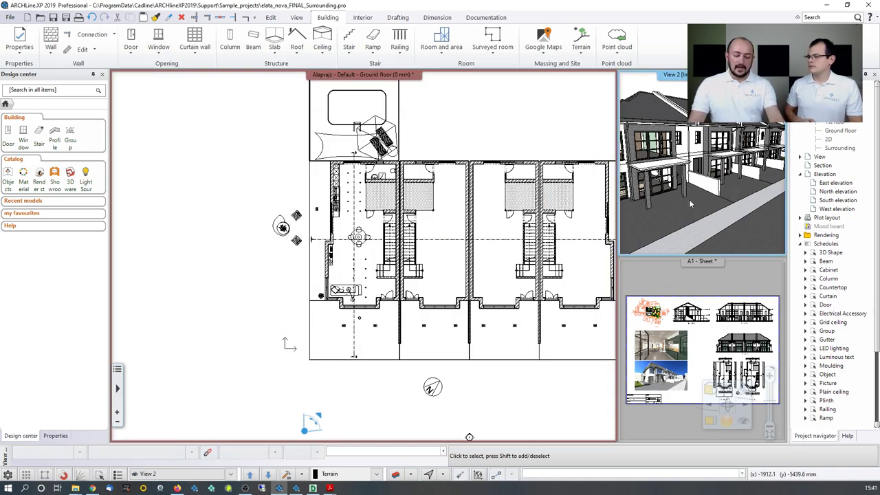
pyautogui.doubleClick(689, 200)
pyautogui.scroll(5, 486, 329)
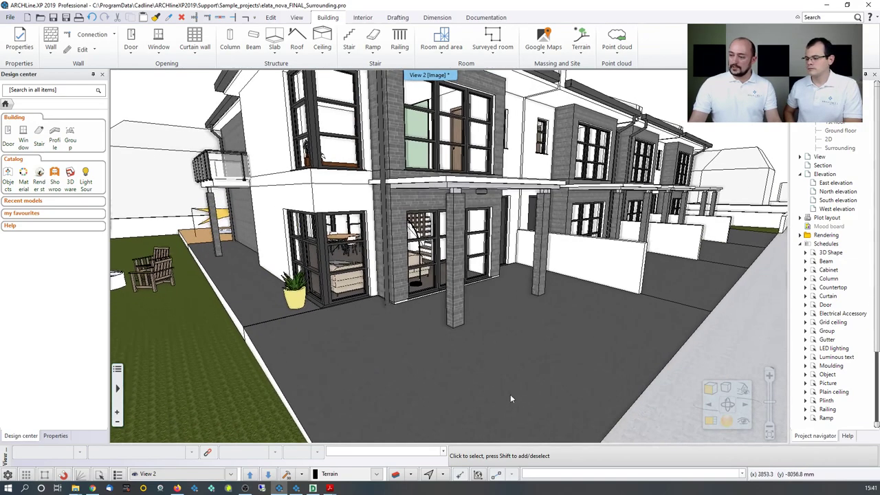
pyautogui.click(21, 171)
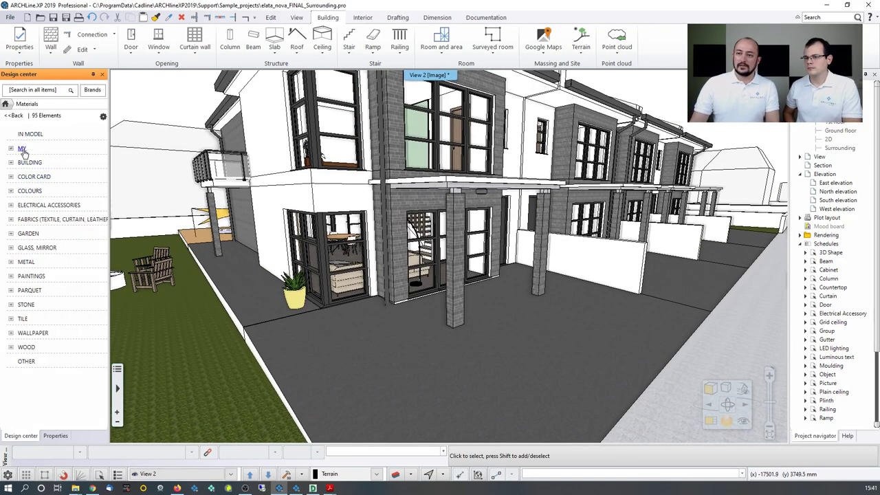
pyautogui.doubleClick(22, 149)
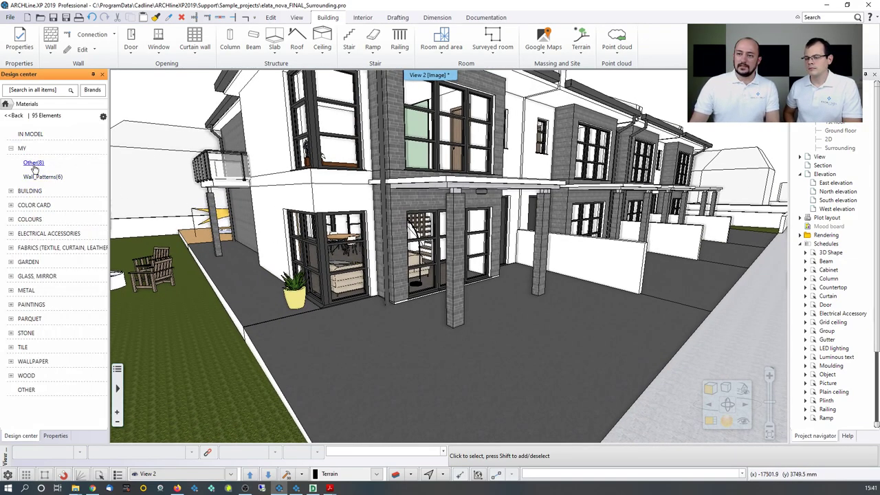
pyautogui.click(33, 163)
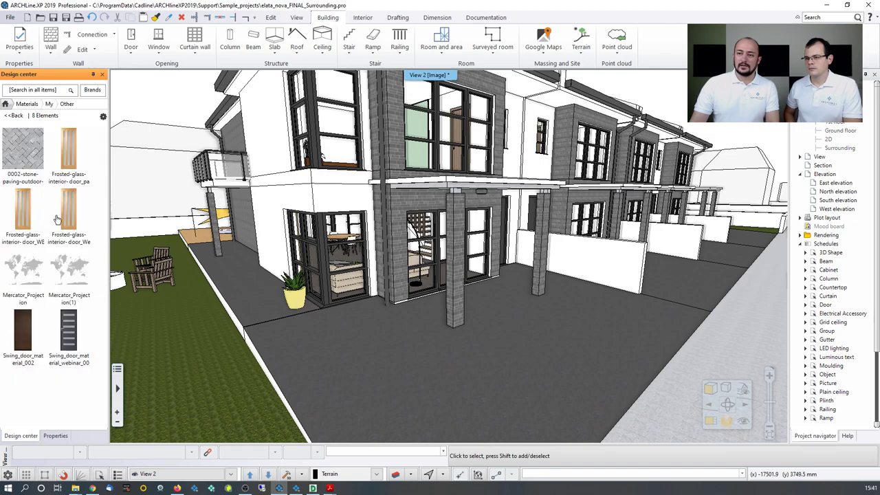
pyautogui.moveTo(37, 169)
pyautogui.mouseDown()
pyautogui.moveTo(384, 324)
pyautogui.moveTo(460, 327)
pyautogui.moveTo(473, 352)
pyautogui.mouseUp()
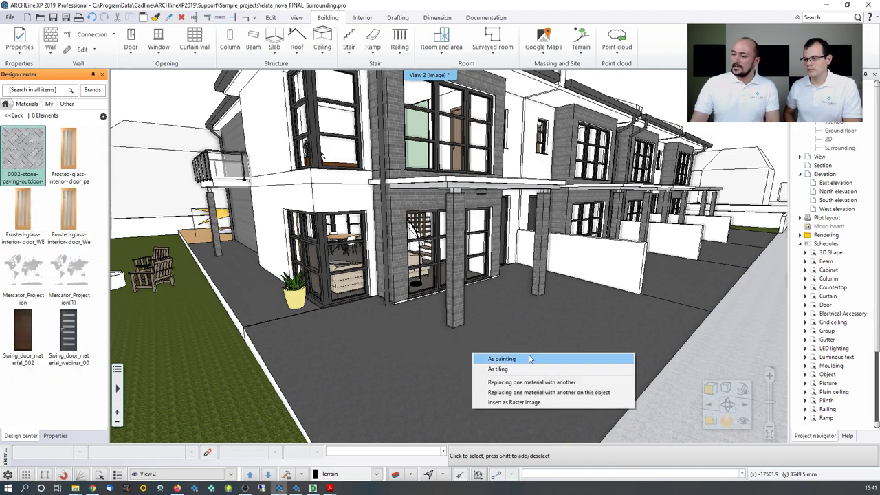
pyautogui.click(521, 393)
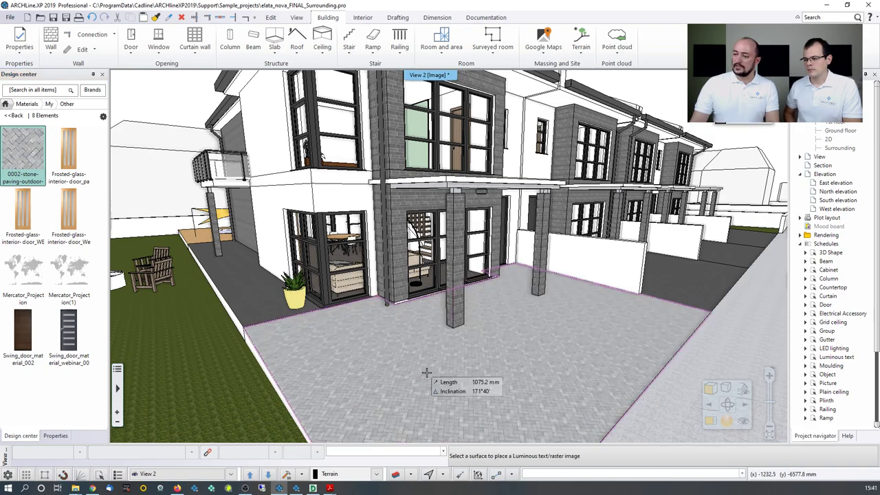
pyautogui.moveTo(383, 356); pyautogui.dragTo(326, 331, button='middle')
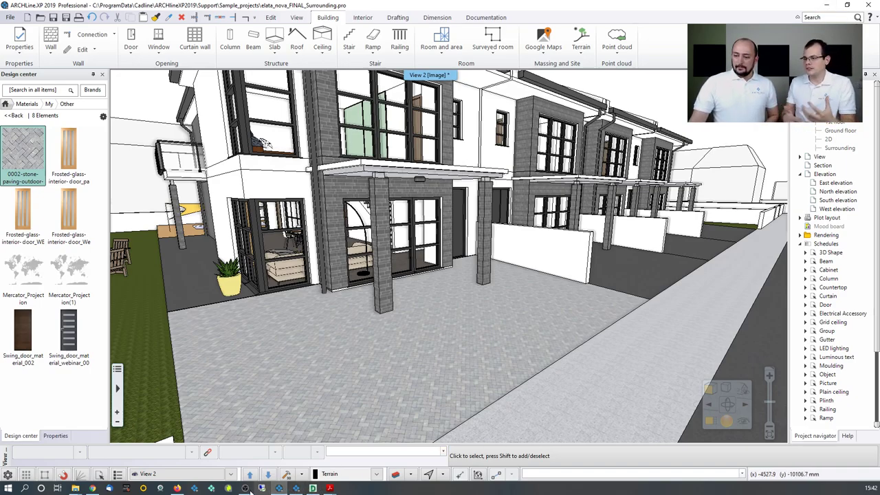
pyautogui.moveTo(76, 489)
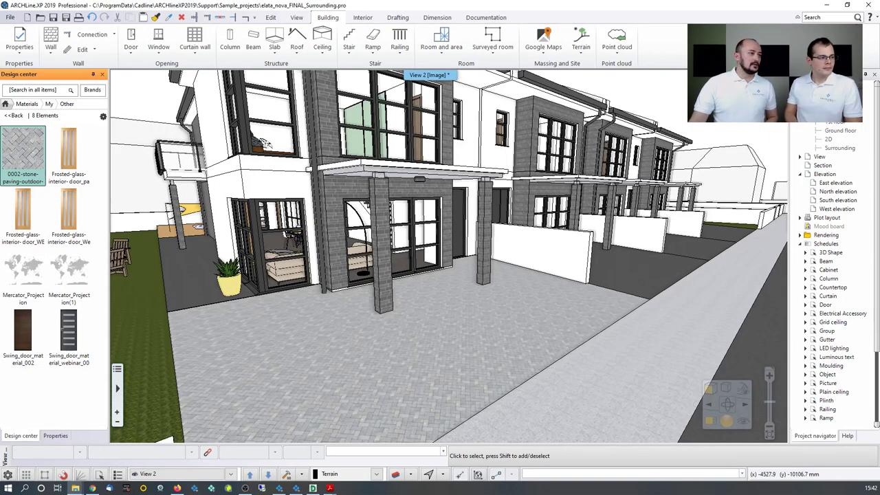
# - Open the walking-with-bag cut-out PNG from the Images folder in Photos, then return to Firefox
pyautogui.click(75, 489)
pyautogui.moveTo(357, 84); pyautogui.dragTo(474, 85)
pyautogui.click(440, 169)
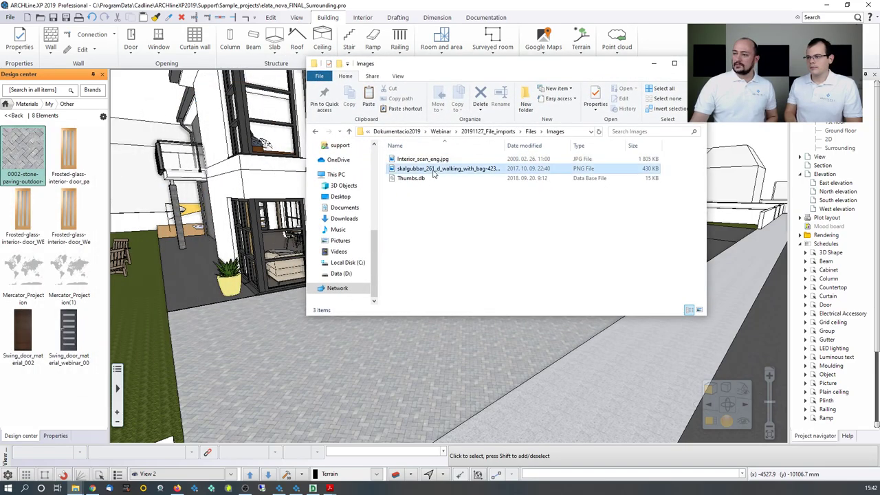
pyautogui.moveTo(440, 168); pyautogui.dragTo(452, 231)
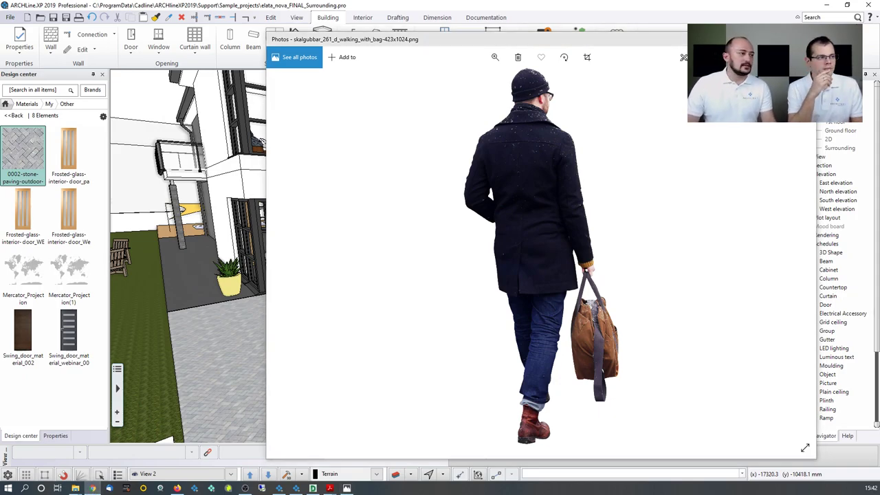
pyautogui.click(178, 489)
pyautogui.click(110, 7)
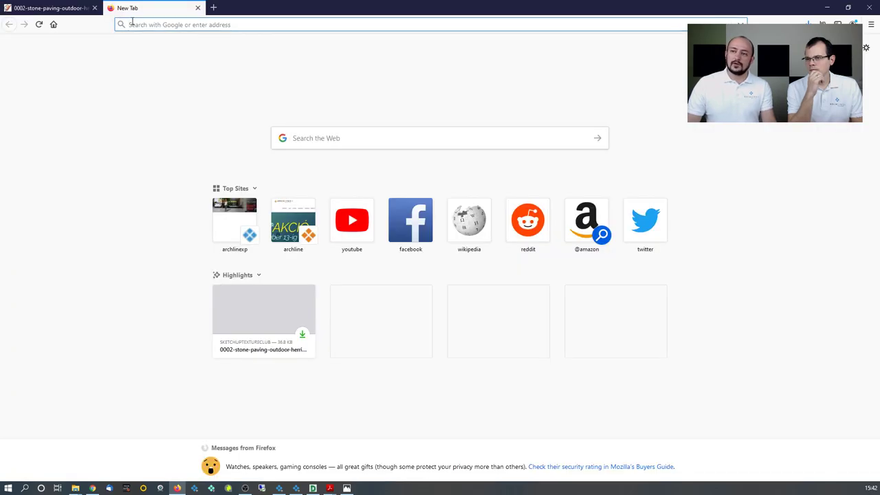
# - Search 'skalgubbar', open the skalgubbar.se cut-out people site, then minimize Firefox
pyautogui.write('skal')
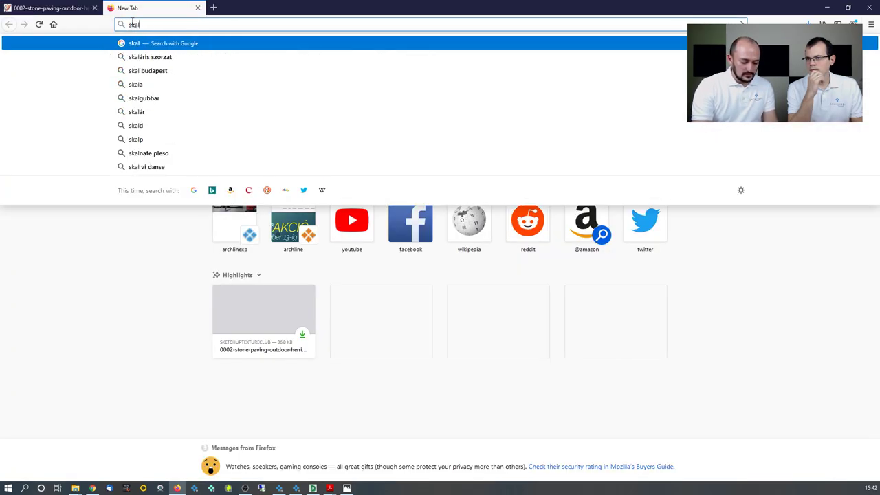
pyautogui.write('gubbar')
pyautogui.press('Return')
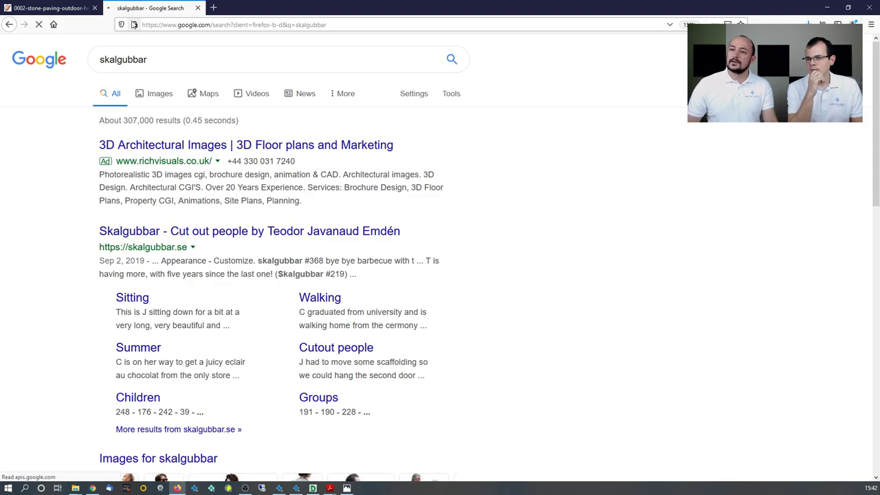
pyautogui.click(163, 244)
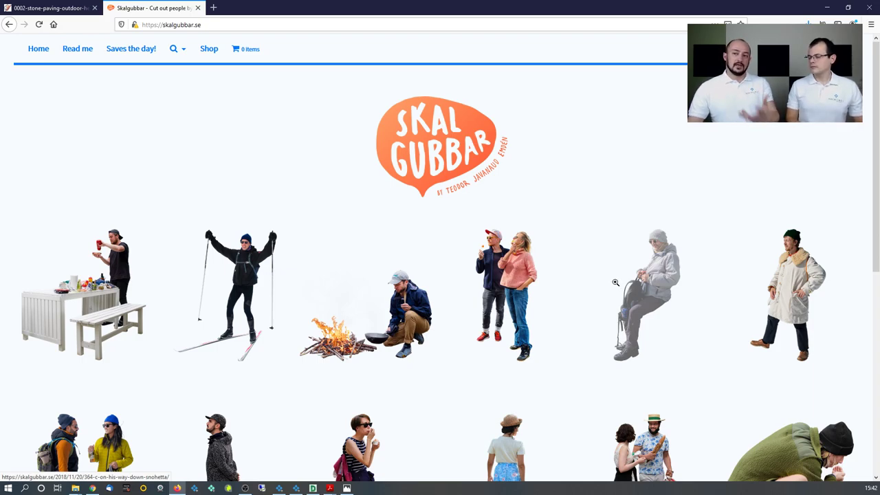
pyautogui.click(829, 8)
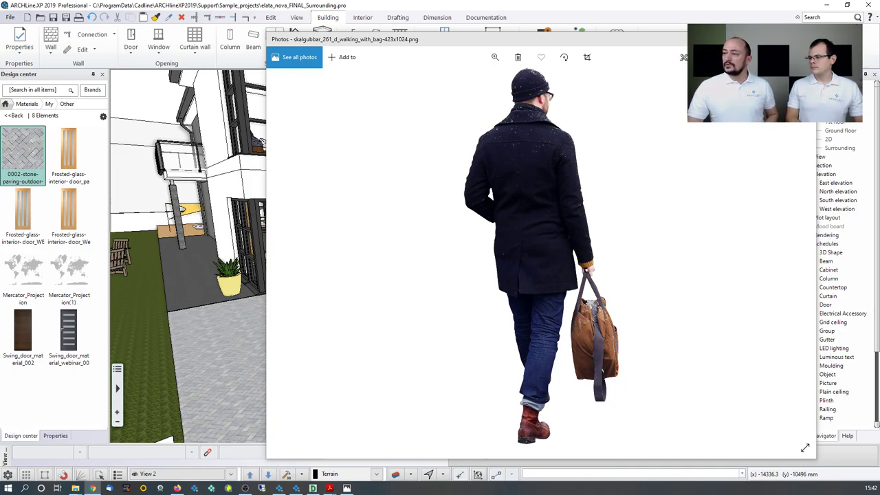
# - Close the walking-man photo preview and return focus to the ARCHLine.XP 3D view
pyautogui.hotkey('alt', 'F4')
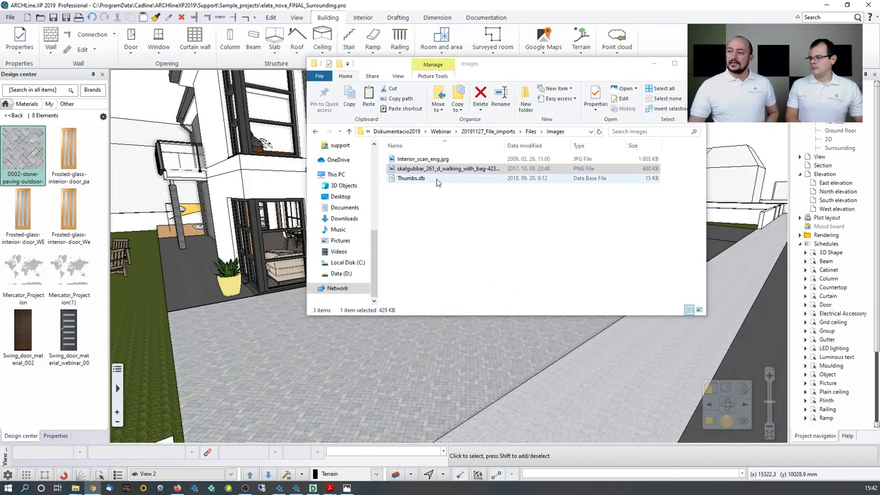
pyautogui.click(245, 323)
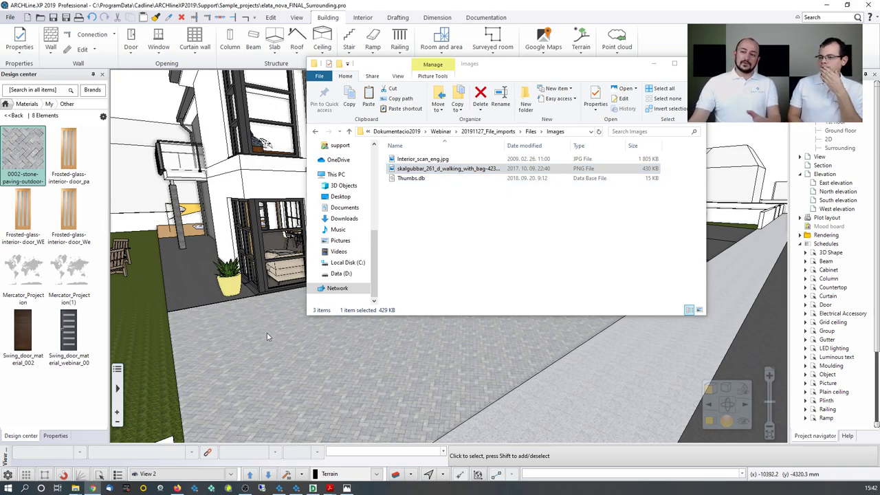
pyautogui.moveTo(46, 268)
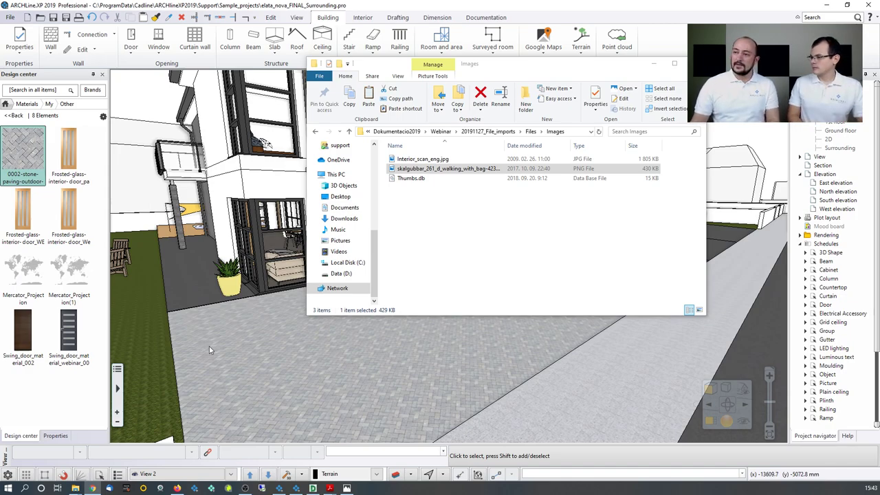
# - Start a new sprite definition from Interior > Single object tools
pyautogui.click(363, 17)
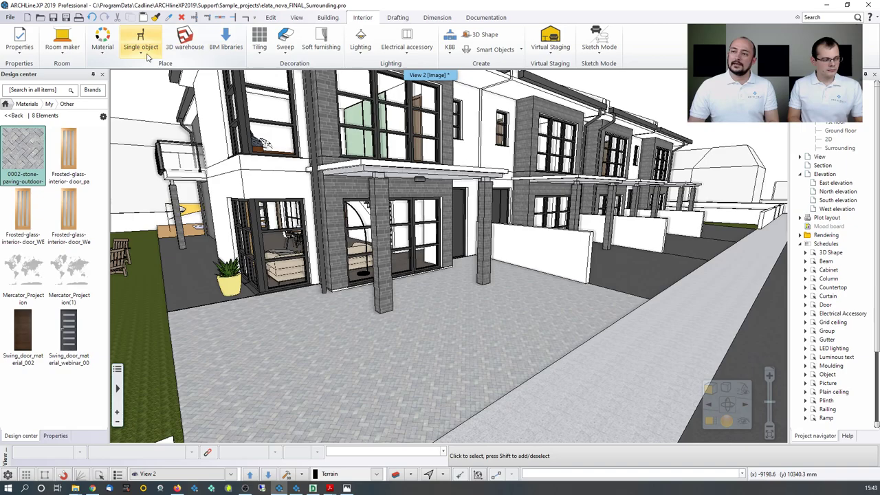
pyautogui.click(144, 53)
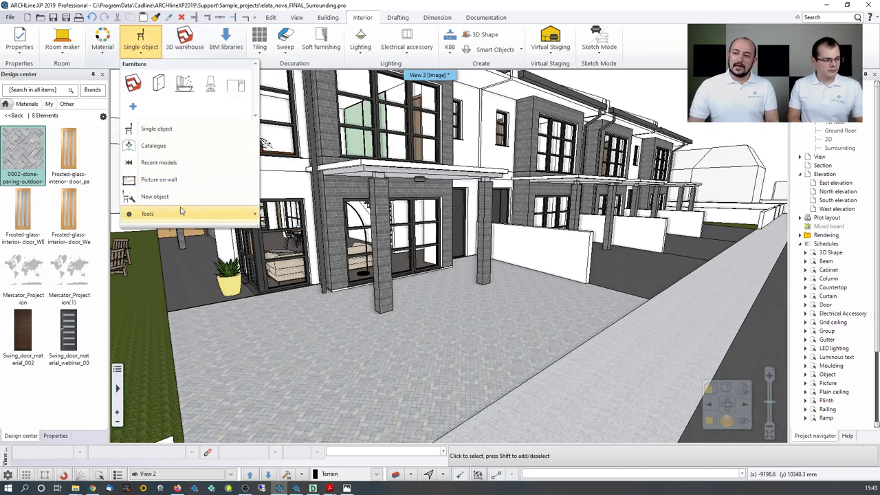
pyautogui.moveTo(192, 214)
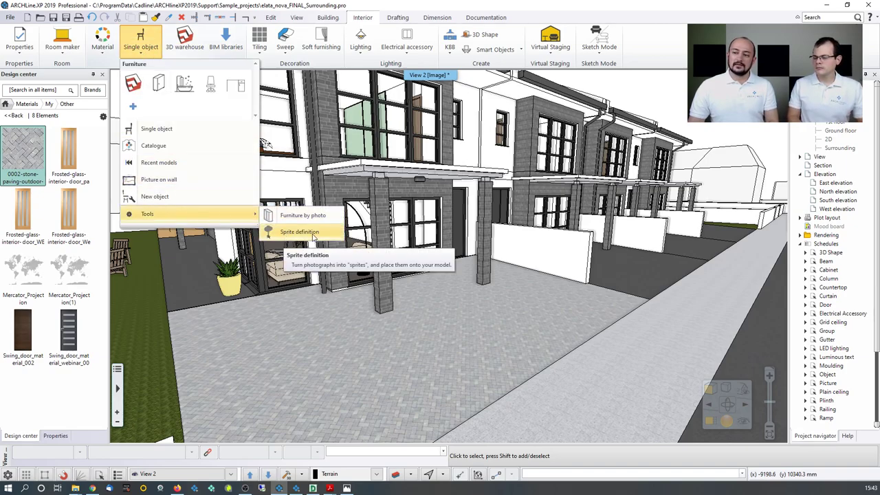
pyautogui.click(303, 231)
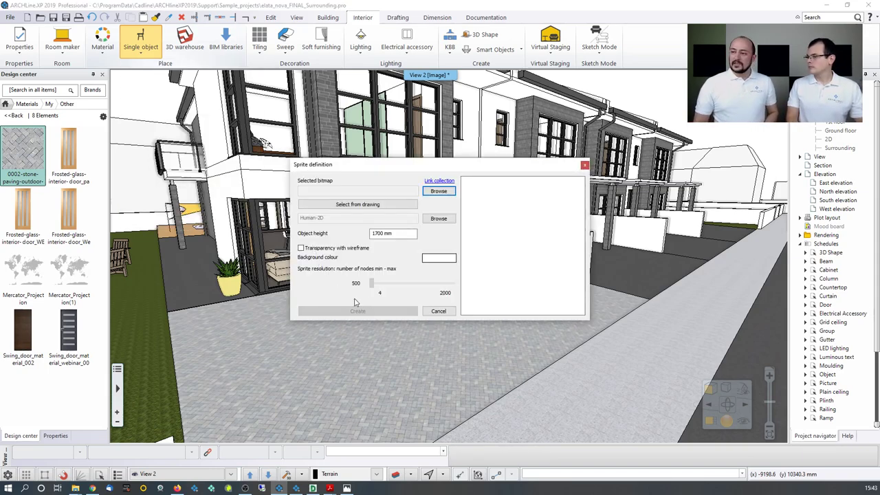
# - Load the skalgubbar walking-man PNG from D:\webinar\20191127_File_imports\Files\Images into the sprite
pyautogui.click(443, 195)
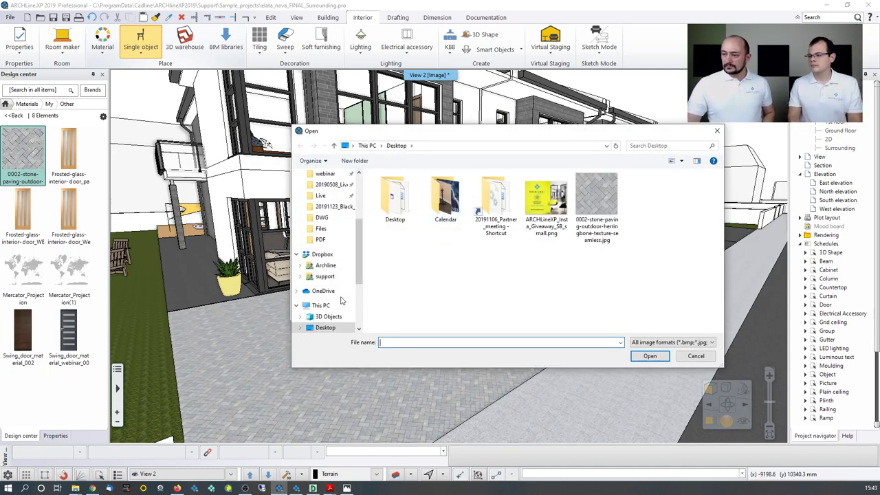
pyautogui.scroll(-3, 329, 318)
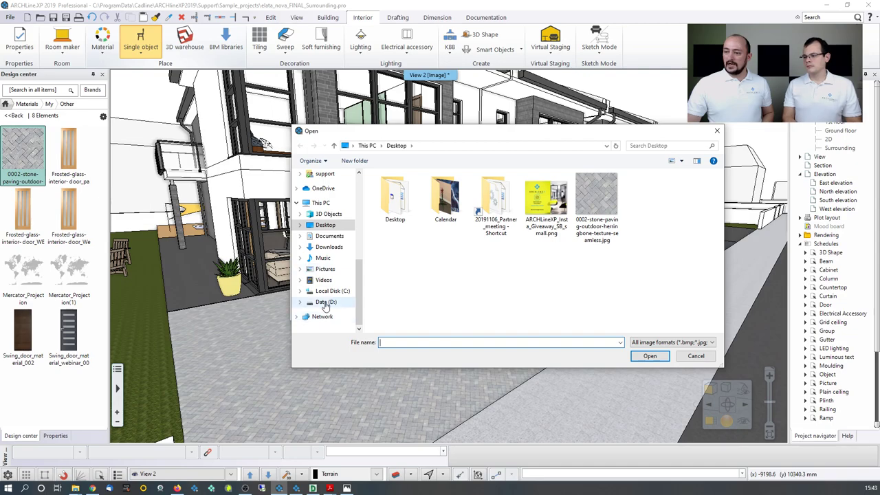
pyautogui.click(324, 302)
pyautogui.scroll(-5, 457, 275)
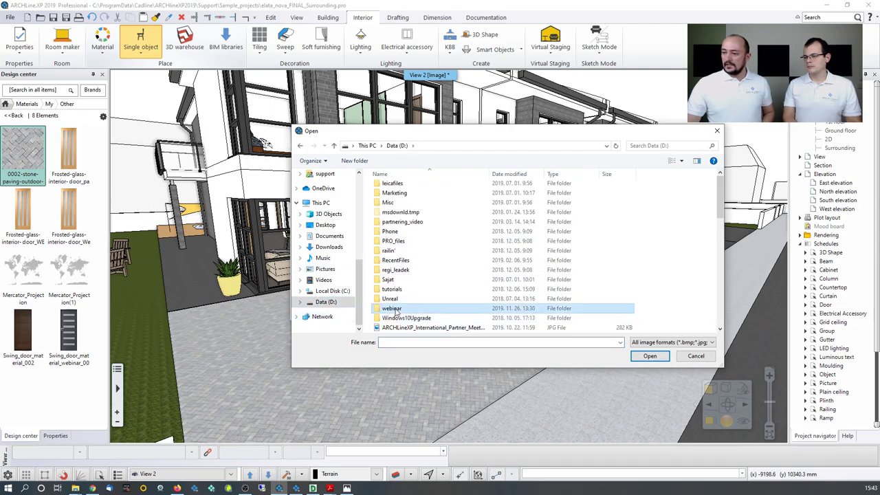
pyautogui.doubleClick(413, 309)
pyautogui.scroll(-8, 413, 311)
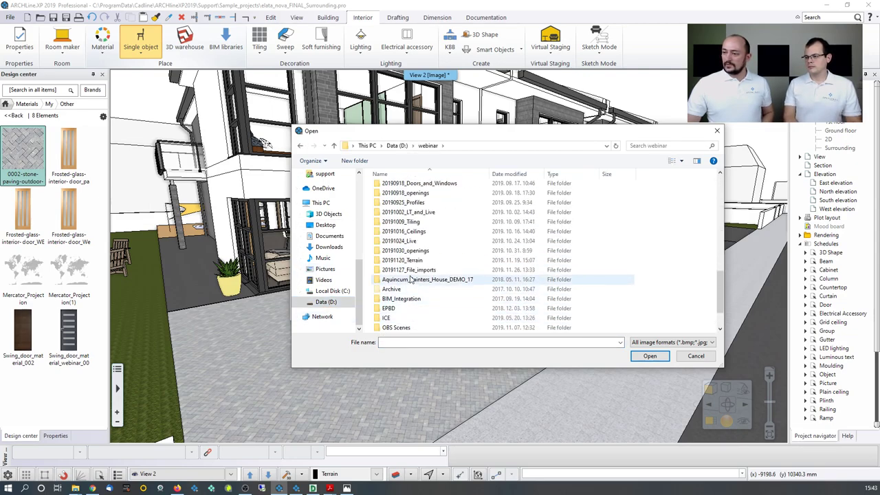
pyautogui.click(410, 271)
pyautogui.doubleClick(410, 270)
pyautogui.doubleClick(396, 202)
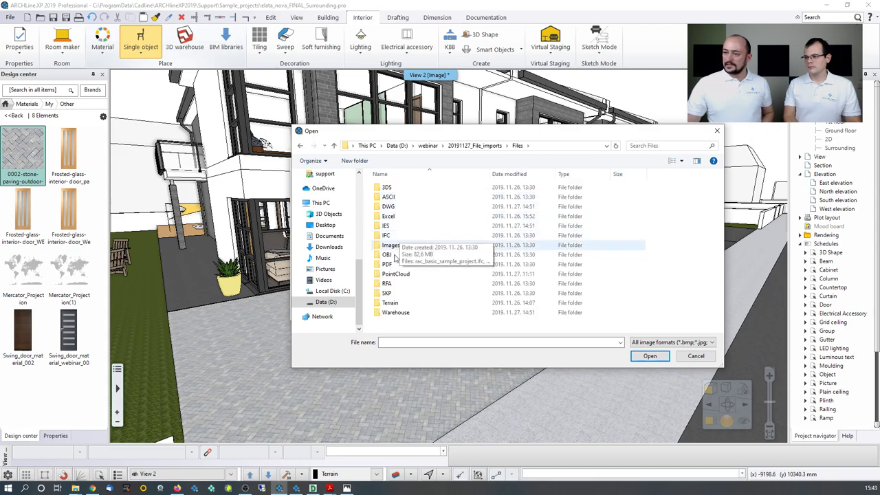
pyautogui.doubleClick(402, 260)
pyautogui.click(447, 199)
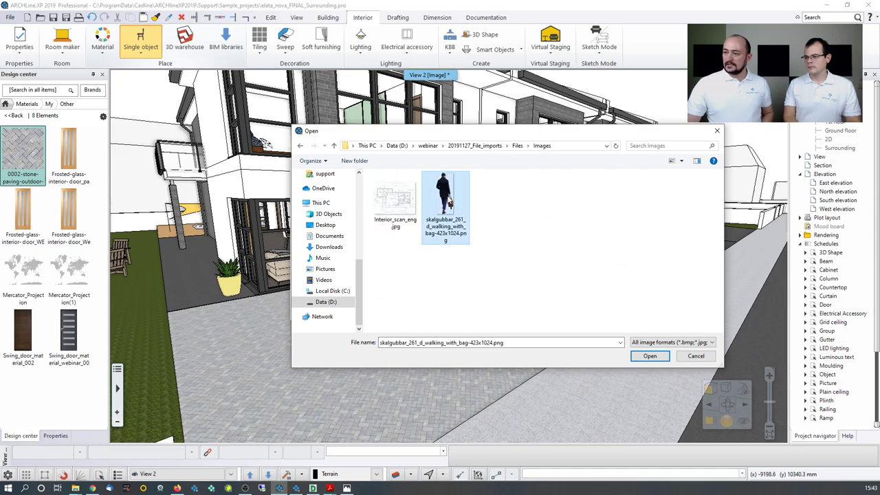
pyautogui.click(638, 356)
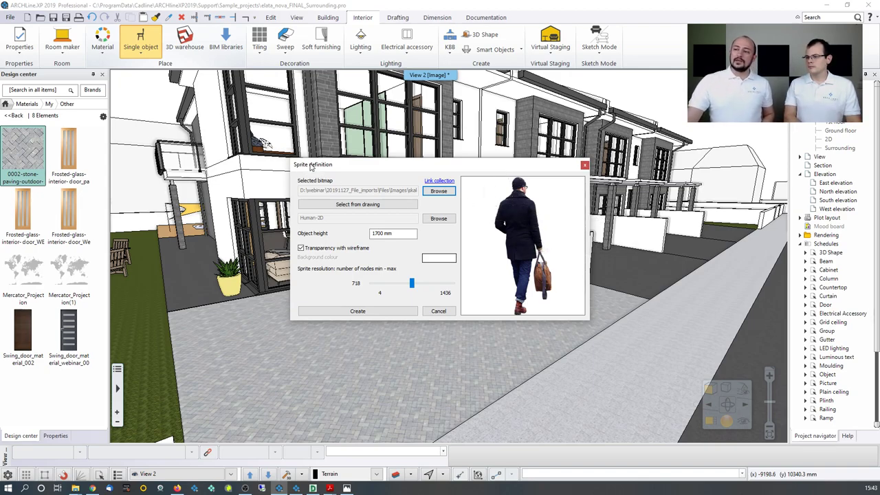
# - Keep 1700 mm object height and create the item with '-Webinar' appended under MY / Imported objects
pyautogui.doubleClick(382, 233)
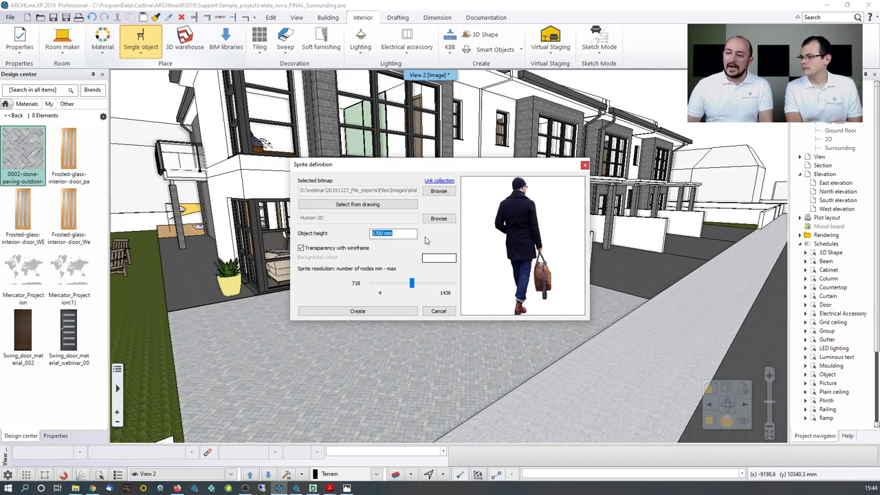
pyautogui.click(394, 313)
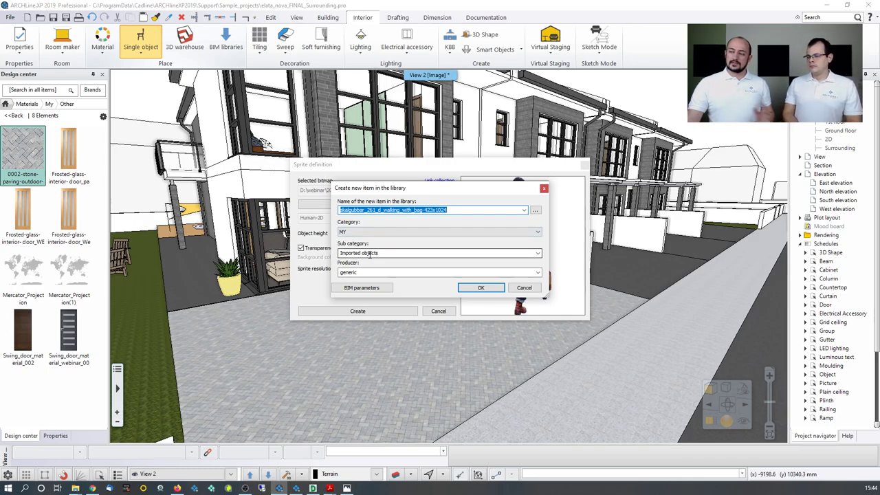
pyautogui.click(451, 210)
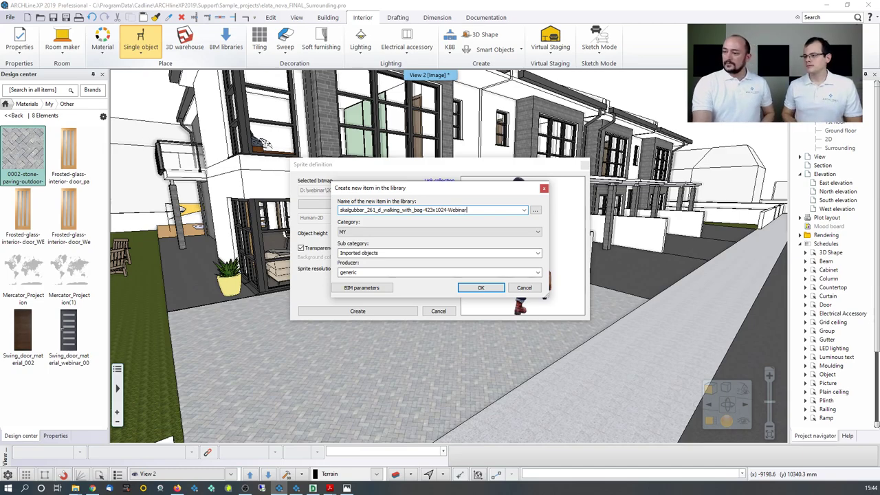
pyautogui.click(460, 289)
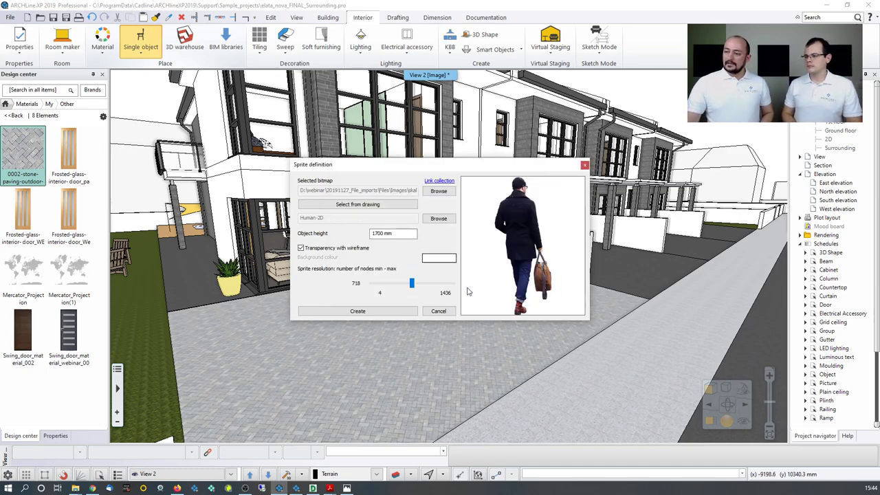
pyautogui.click(407, 311)
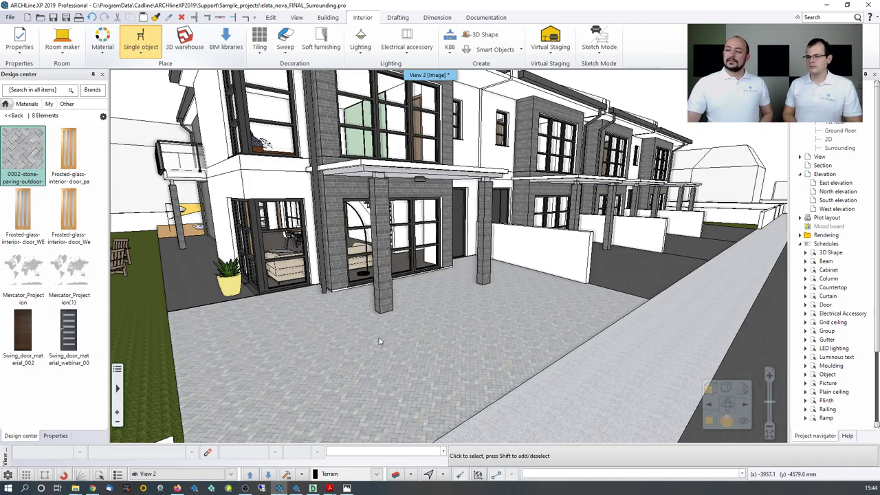
# - Search the Design center for 'skalgubbar' and pick the new Webinar walking-man sprite
pyautogui.click(5, 104)
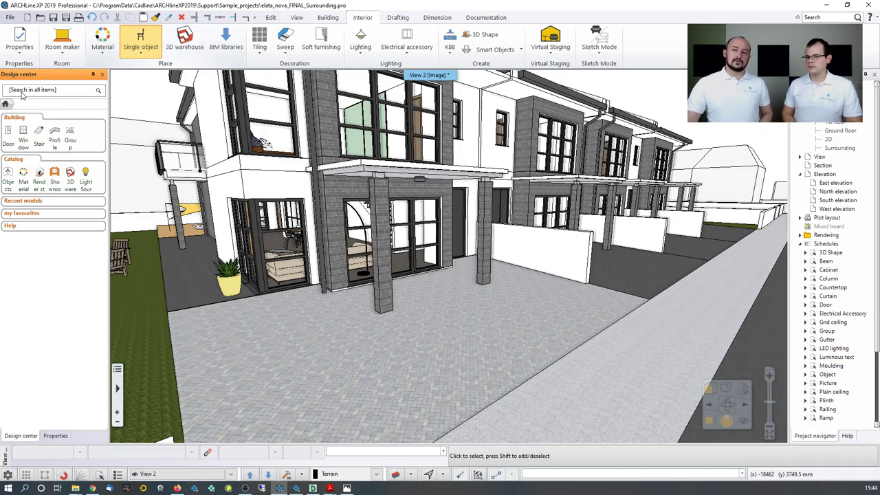
pyautogui.click(21, 93)
pyautogui.write('skal')
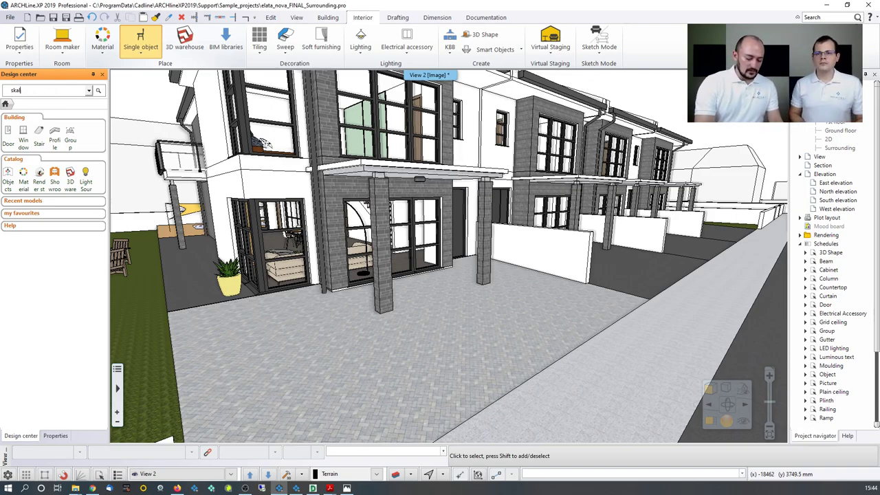
pyautogui.write('gubar')
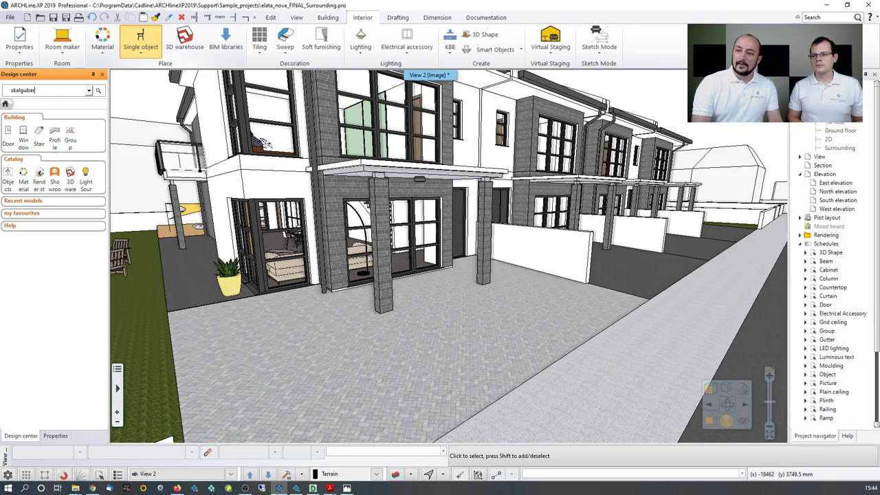
pyautogui.press('Return')
pyautogui.click(24, 93)
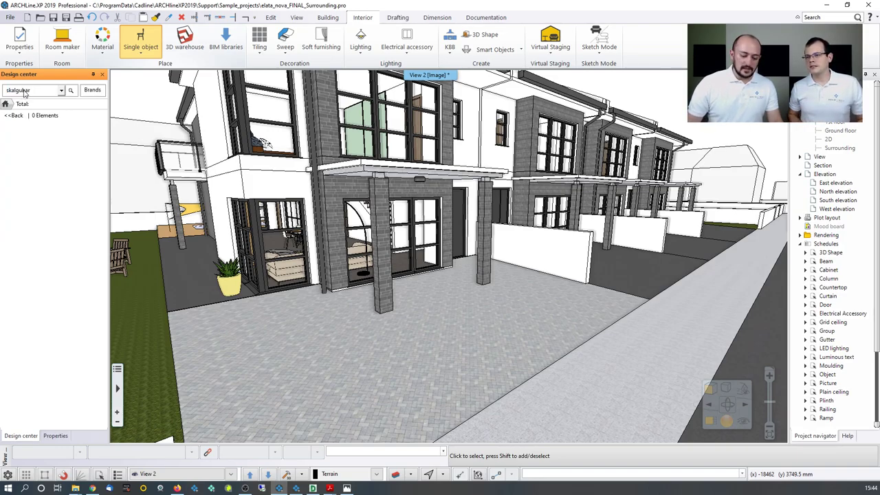
pyautogui.press('Return')
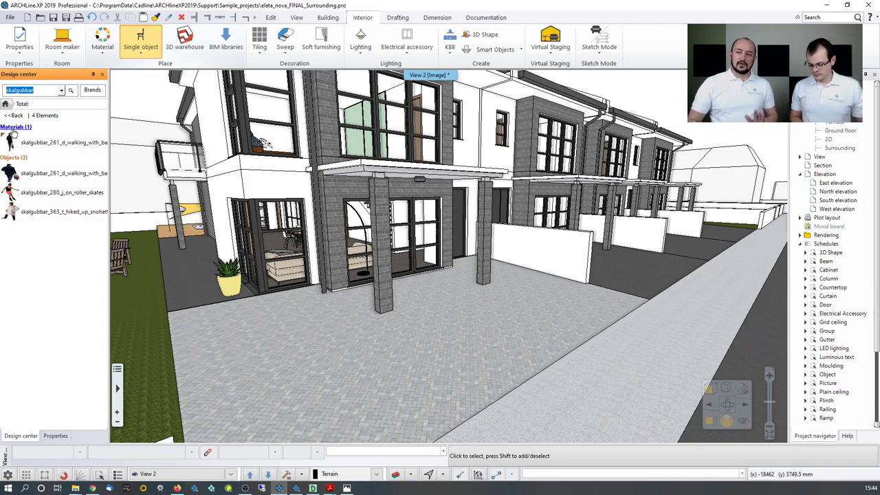
pyautogui.click(35, 178)
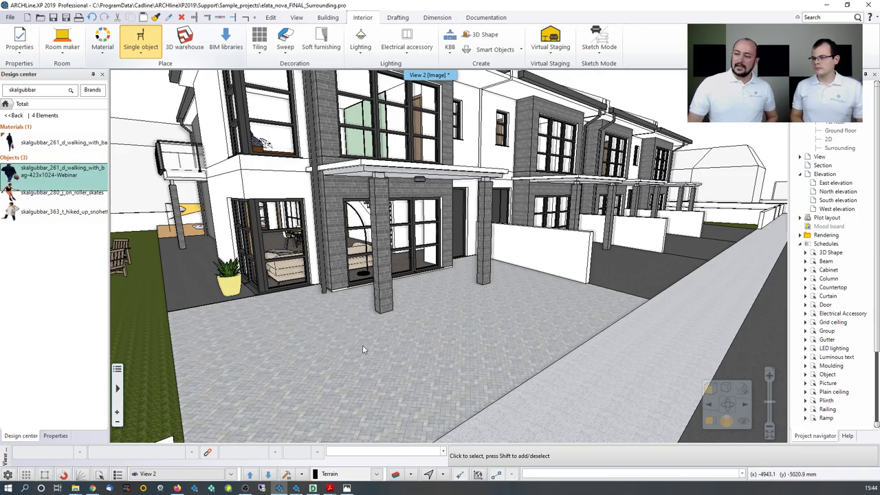
# - Place the walking-man sprite on the paving in front of the house entrance
pyautogui.click(361, 349)
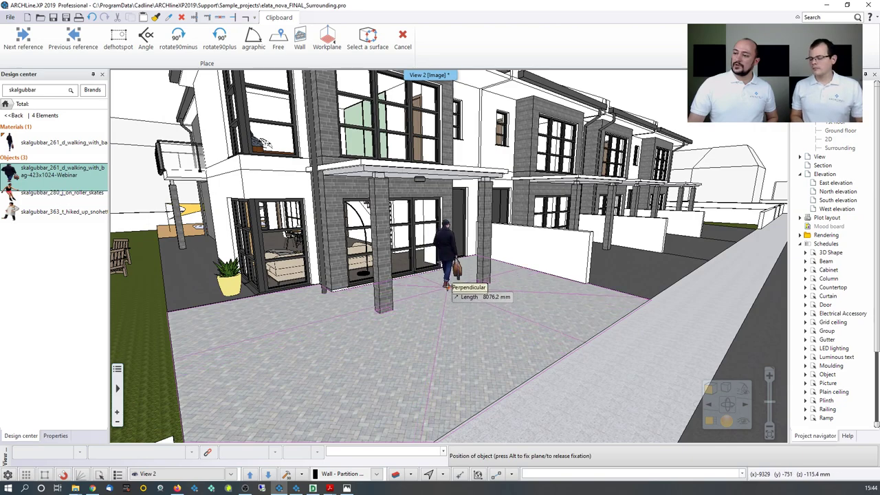
pyautogui.click(445, 286)
pyautogui.press('Escape')
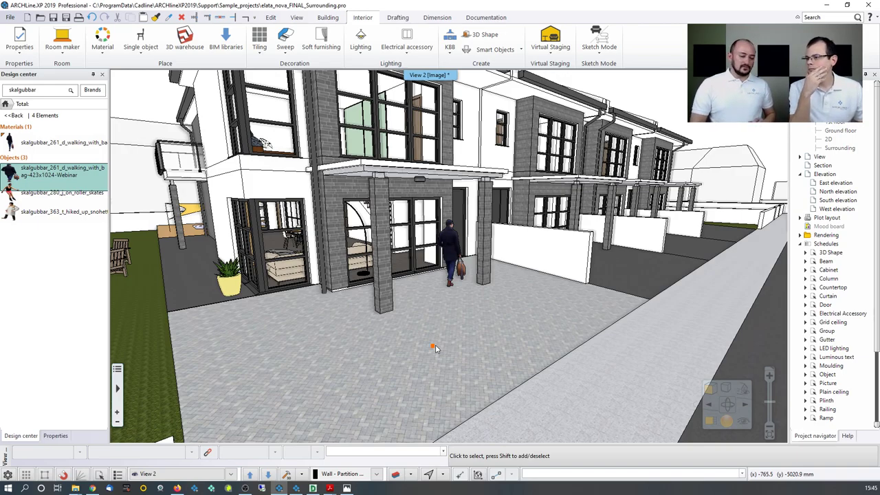
# - Orbit the 3D view to inspect the figure before the glazed entrance
pyautogui.moveTo(459, 342); pyautogui.dragTo(460, 258, button='middle')
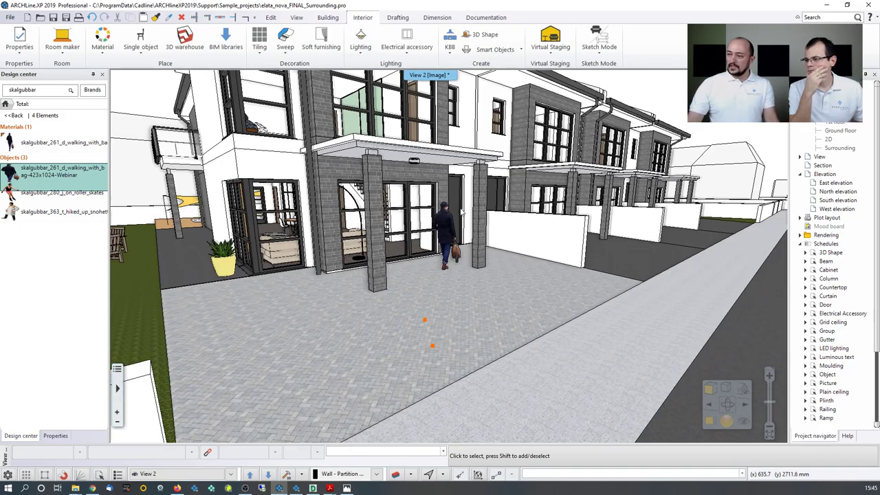
pyautogui.moveTo(462, 212); pyautogui.dragTo(443, 290, button='middle')
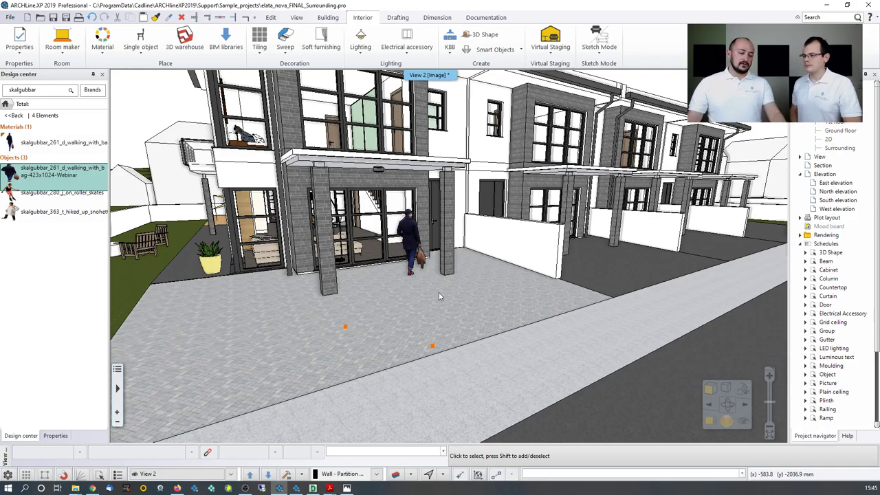
pyautogui.moveTo(424, 251)
pyautogui.mouseDown(button='middle')
pyautogui.moveTo(385, 250)
pyautogui.moveTo(407, 255)
pyautogui.mouseUp(button='middle')
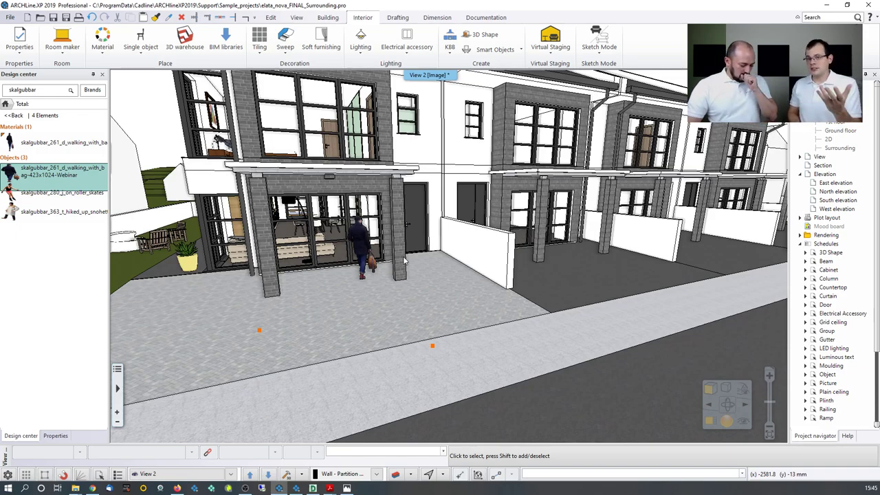
pyautogui.moveTo(404, 260); pyautogui.dragTo(454, 319, button='middle')
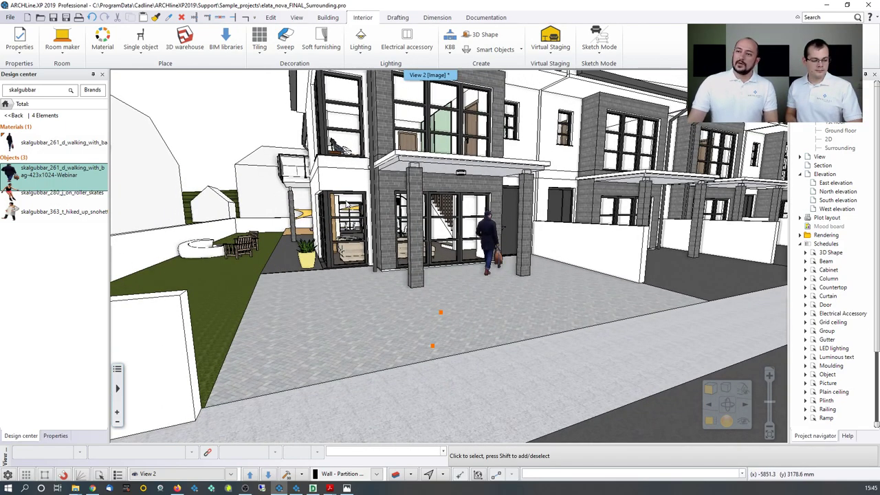
# - Search 3D Warehouse for 'bench' and open the long wooden slatted bench's detail page
pyautogui.click(5, 104)
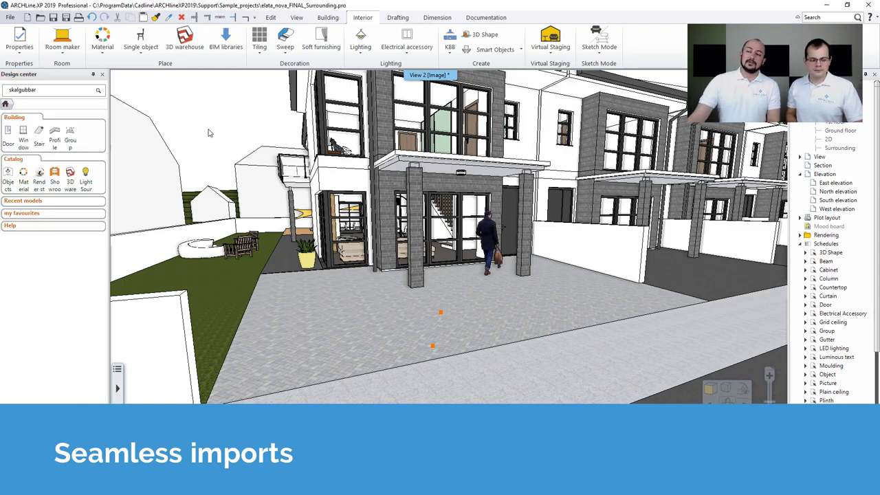
pyautogui.click(186, 47)
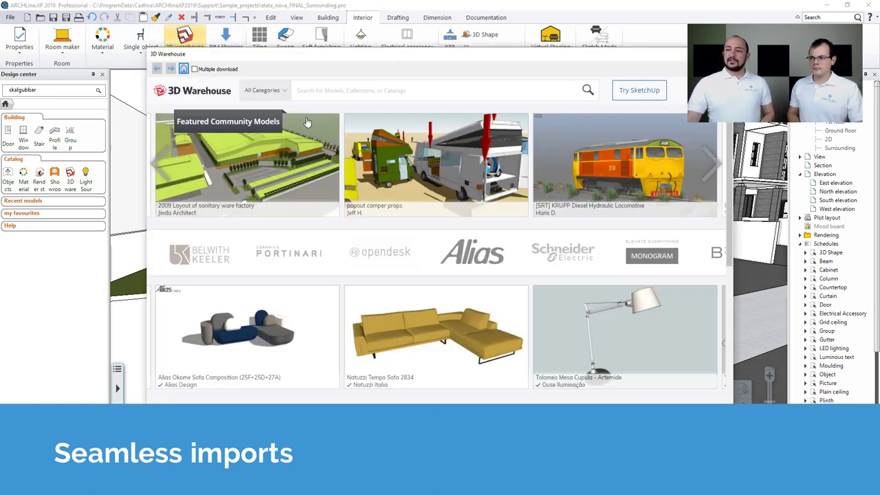
pyautogui.click(318, 93)
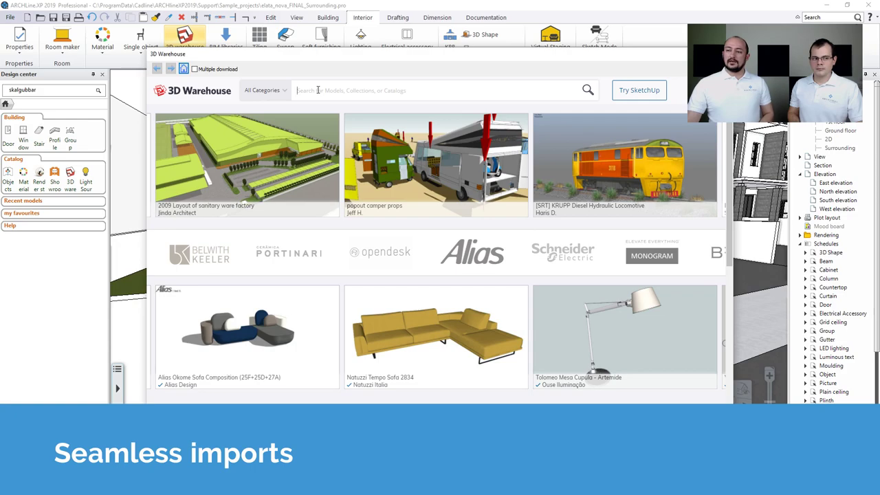
pyautogui.write('bench')
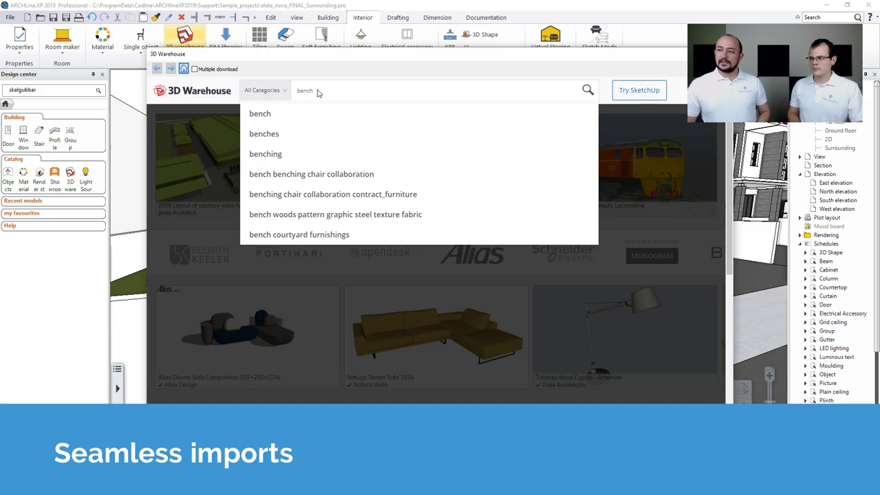
pyautogui.press('Return')
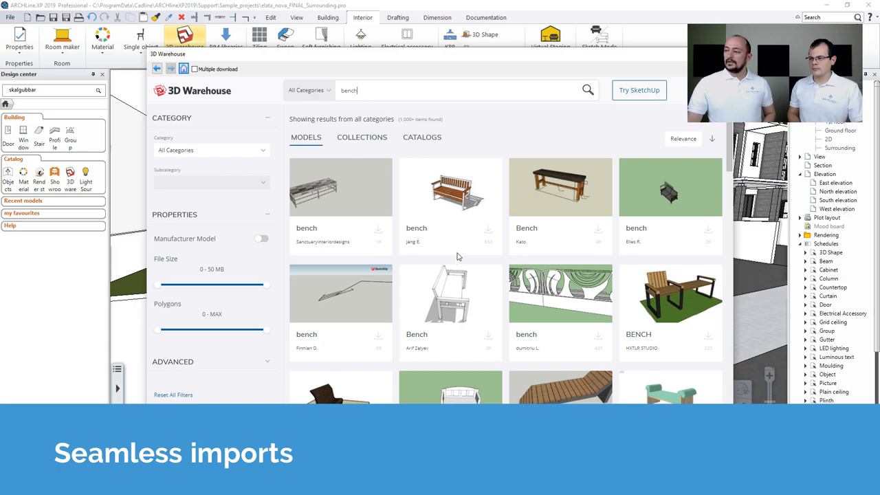
pyautogui.scroll(-2, 634, 317)
pyautogui.scroll(-2, 636, 317)
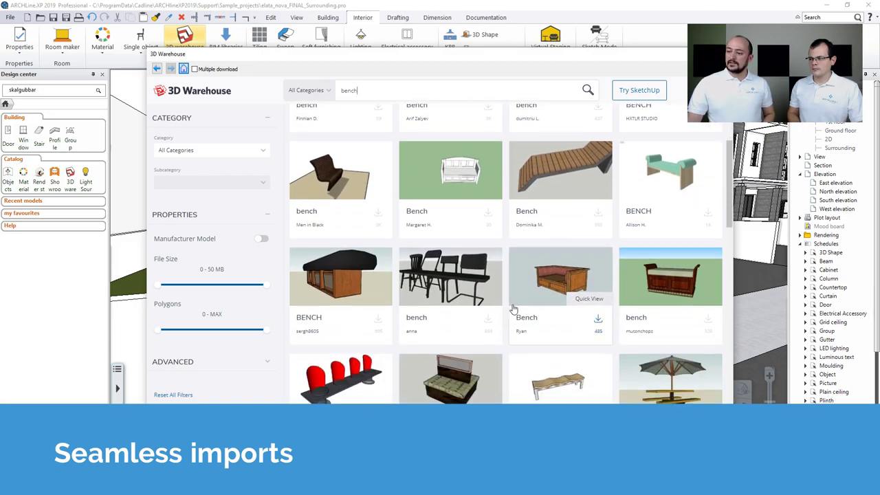
pyautogui.scroll(-4, 526, 314)
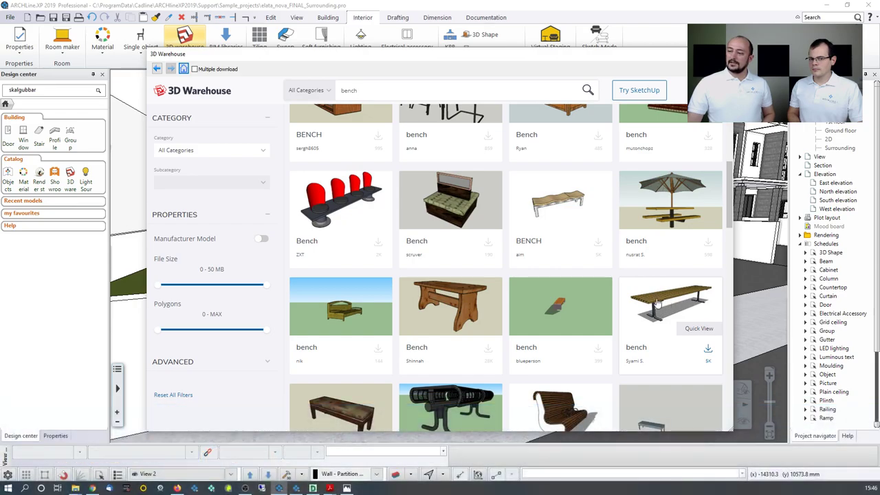
pyautogui.click(657, 304)
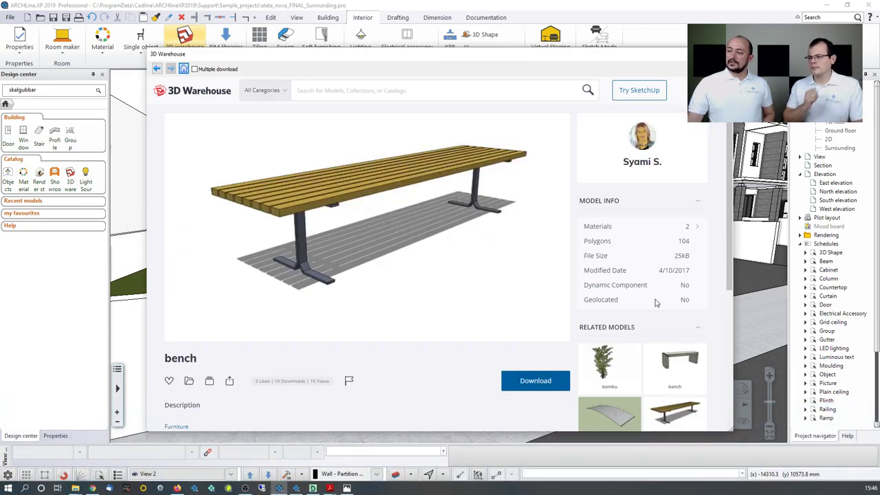
# - Try downloading the bench, dismiss the sign-in prompt, and open the webinar's Files folder
pyautogui.click(536, 381)
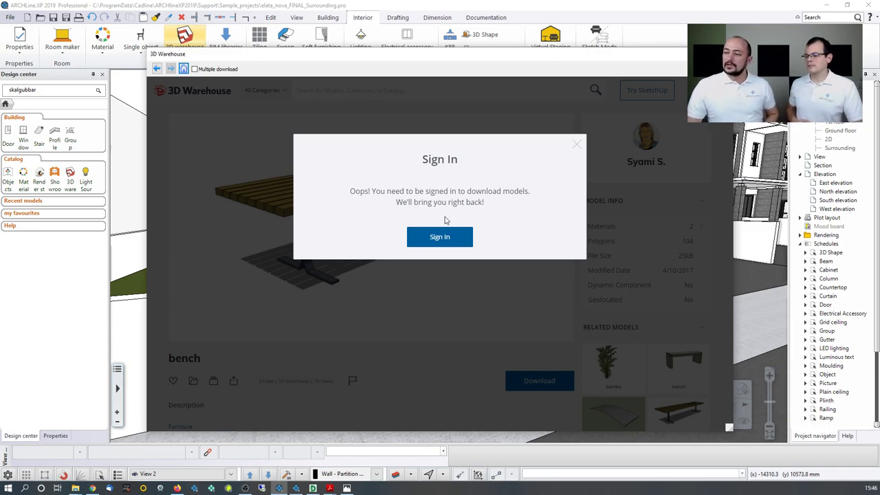
pyautogui.click(577, 146)
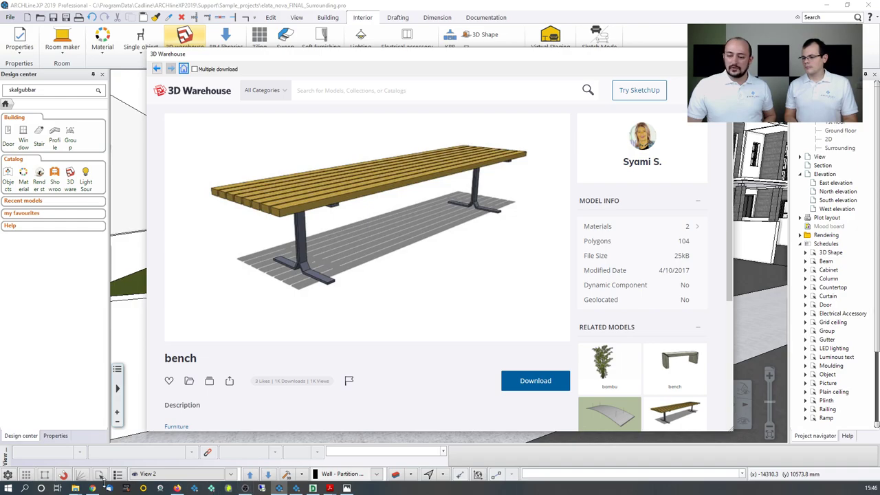
pyautogui.moveTo(75, 488)
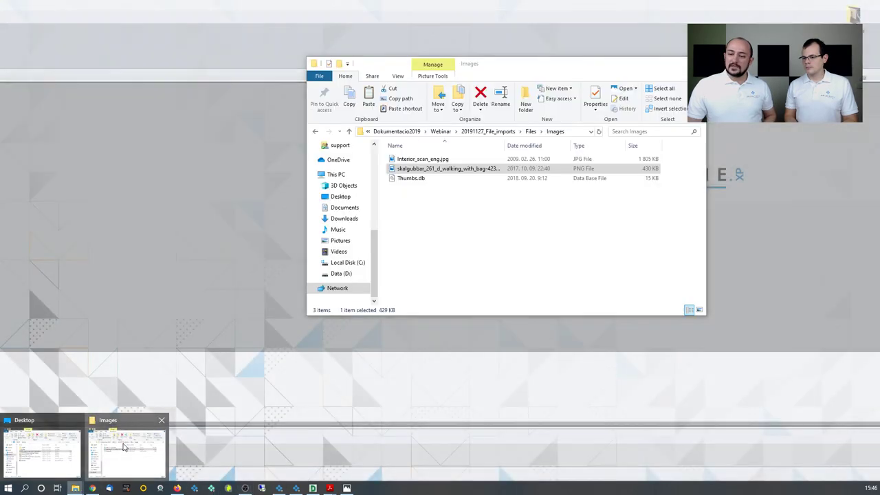
pyautogui.click(124, 435)
pyautogui.click(502, 134)
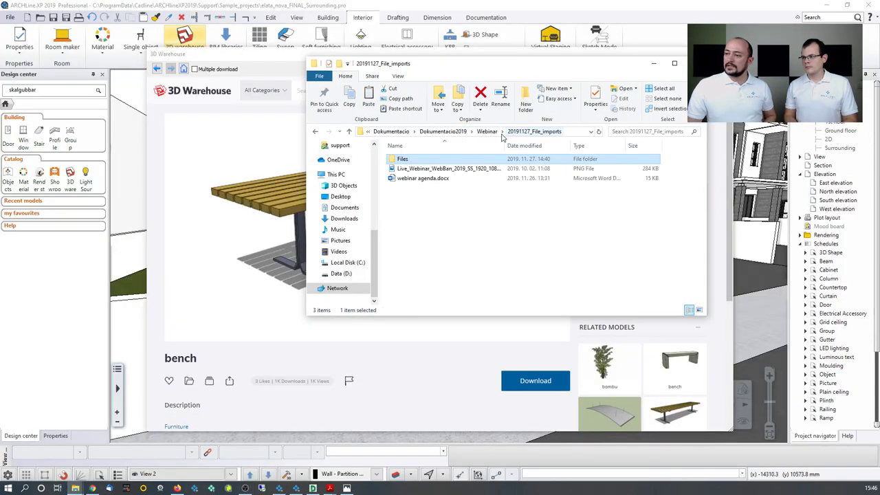
pyautogui.doubleClick(418, 161)
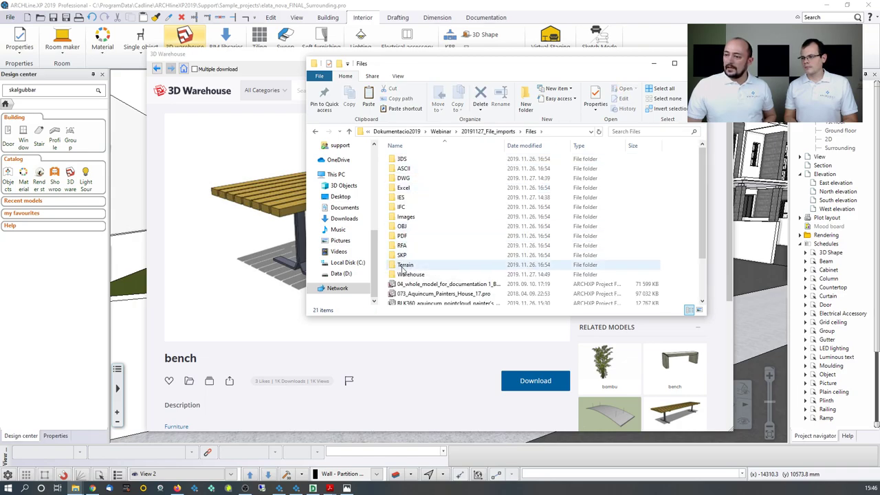
# - View the Warehouse_Login_01 to _06 screenshots in Photos, then close the viewer
pyautogui.doubleClick(410, 274)
pyautogui.doubleClick(420, 219)
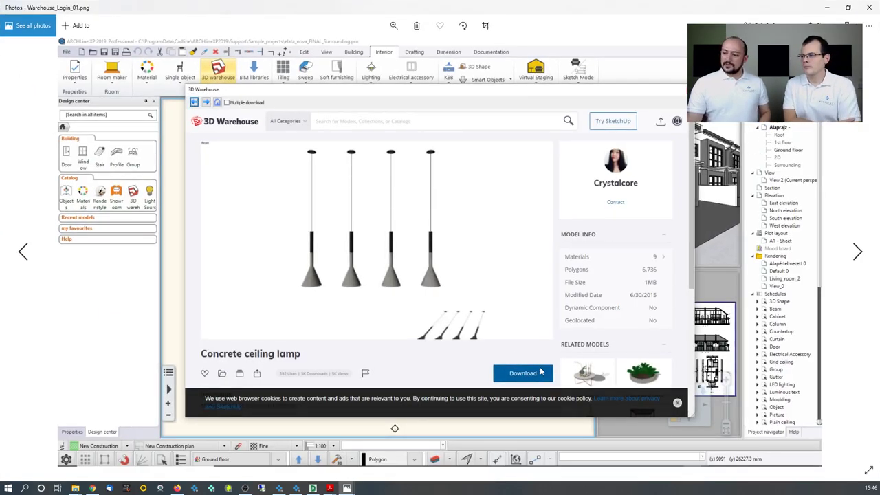
pyautogui.press('Right')
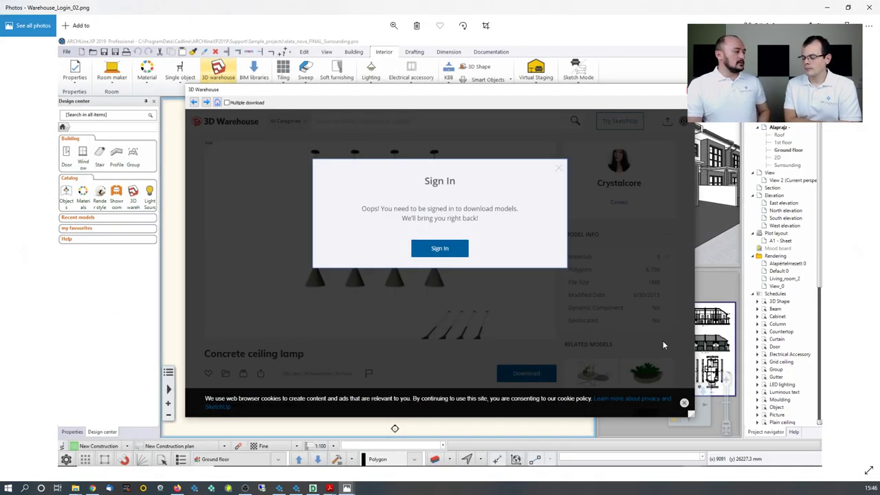
pyautogui.press('Right')
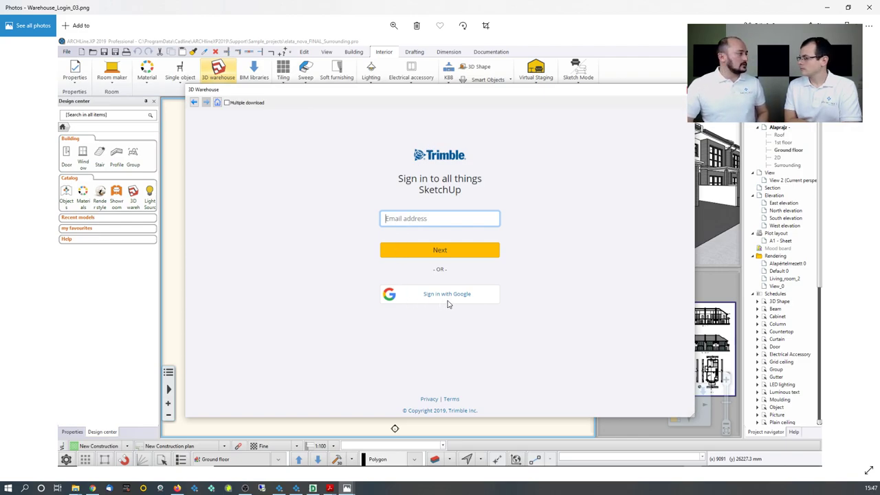
pyautogui.press('Right')
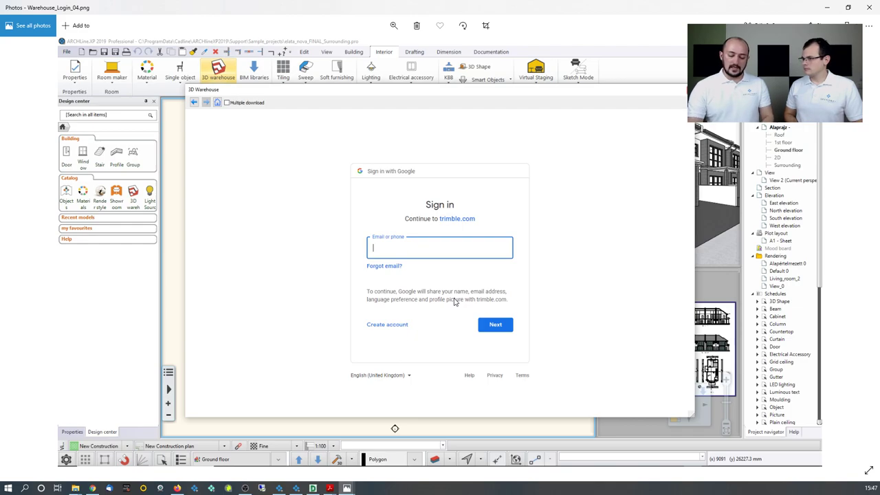
pyautogui.press('Right')
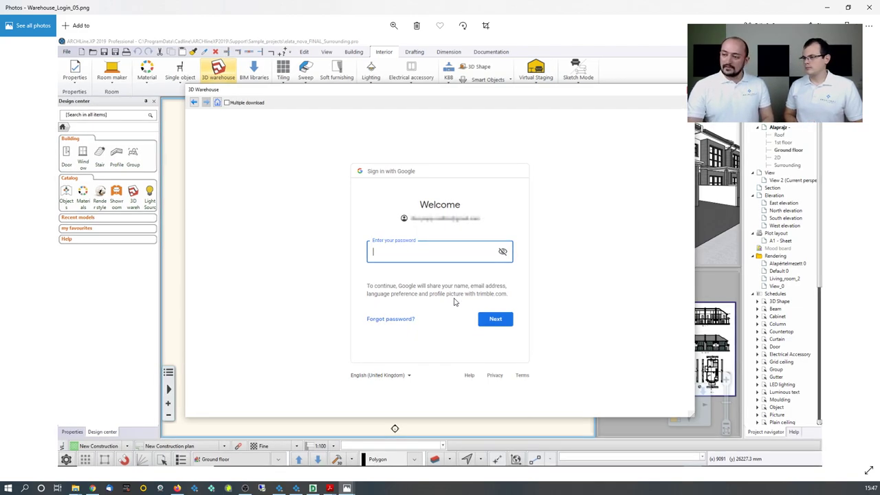
pyautogui.press('Right')
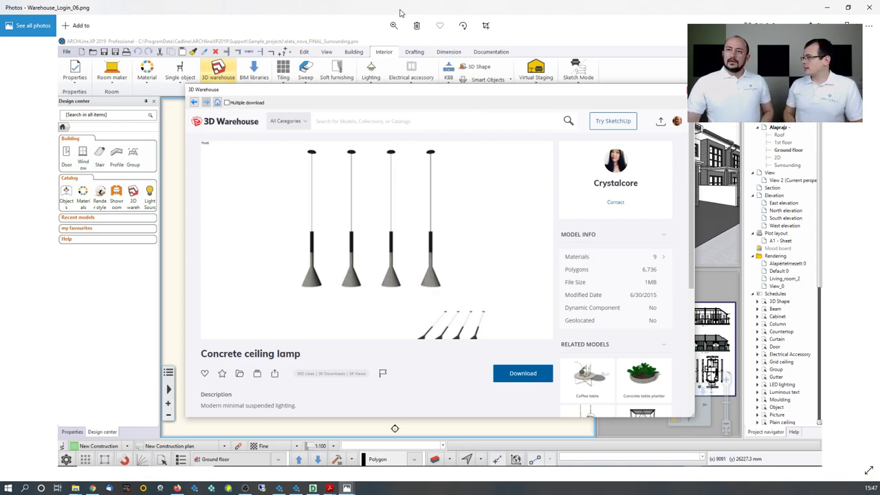
pyautogui.click(826, 8)
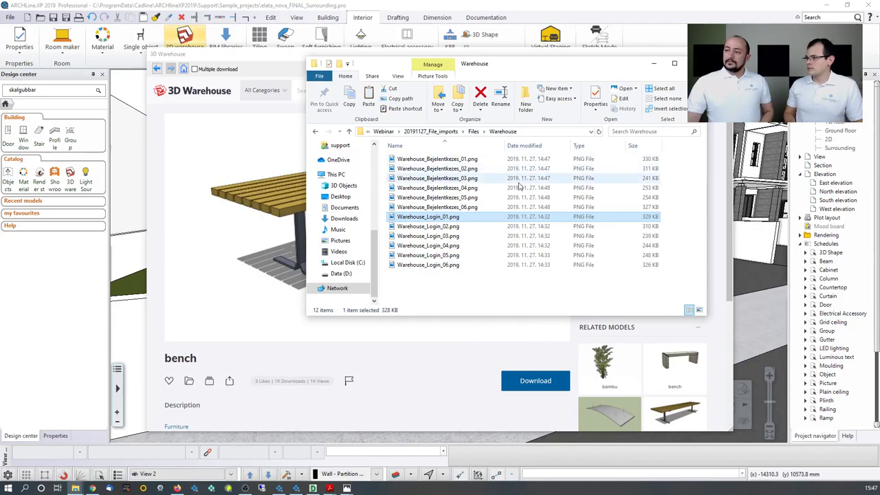
# - Close the folder window and 3D Warehouse, then open the Showroom catalogue from BIM libraries
pyautogui.click(398, 9)
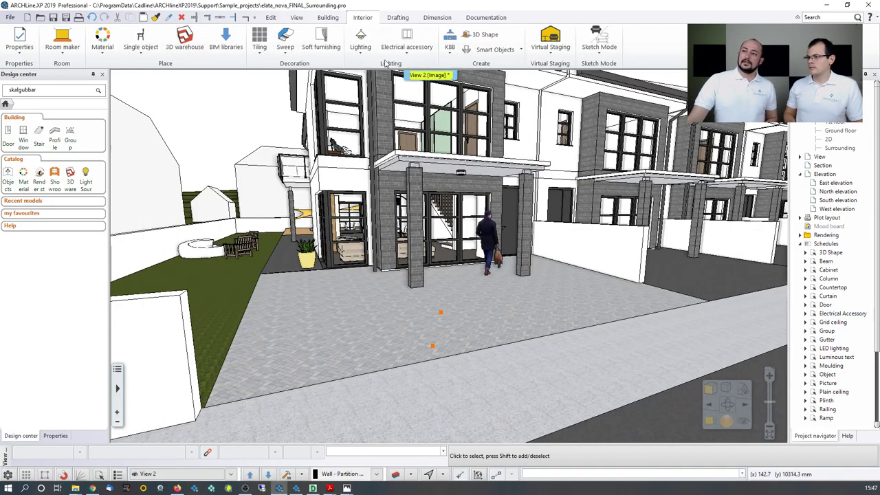
pyautogui.click(226, 39)
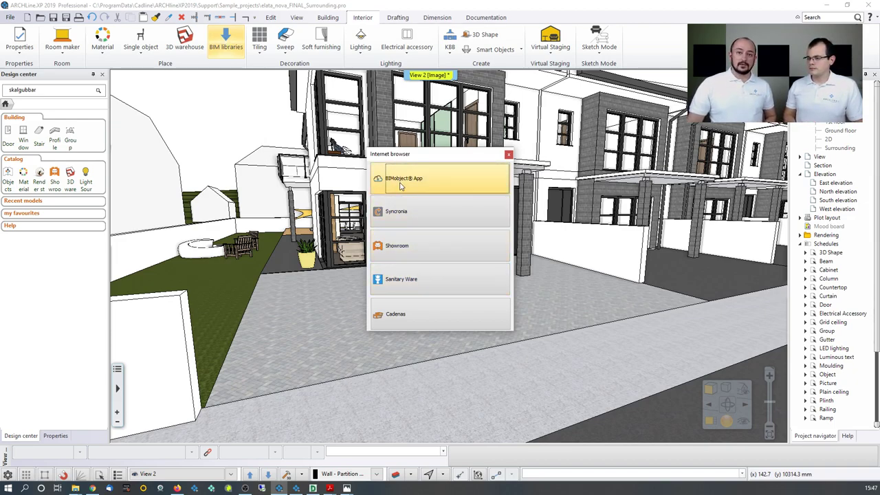
pyautogui.click(408, 249)
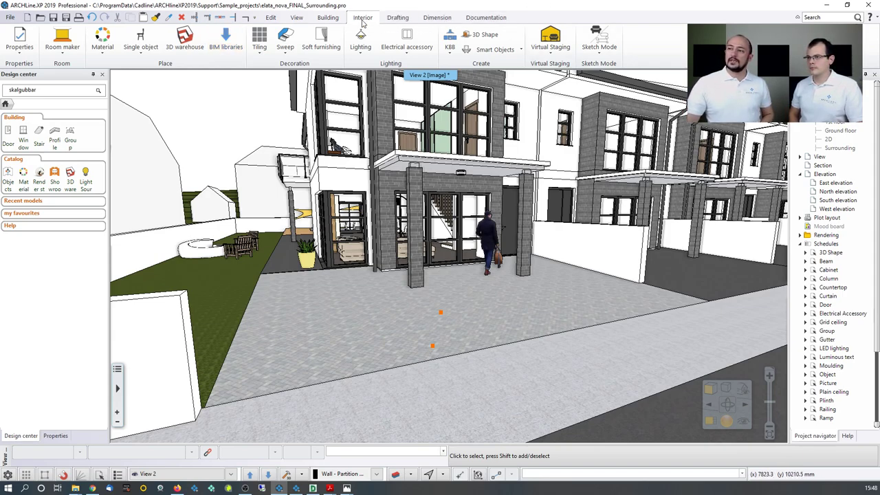
# - Open the Google Maps site options, then show the File Explorer window previews
pyautogui.click(328, 17)
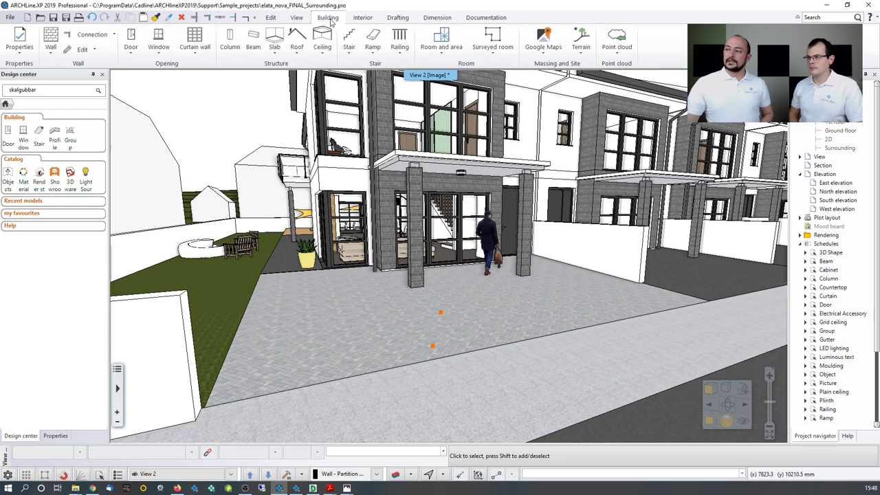
pyautogui.click(544, 57)
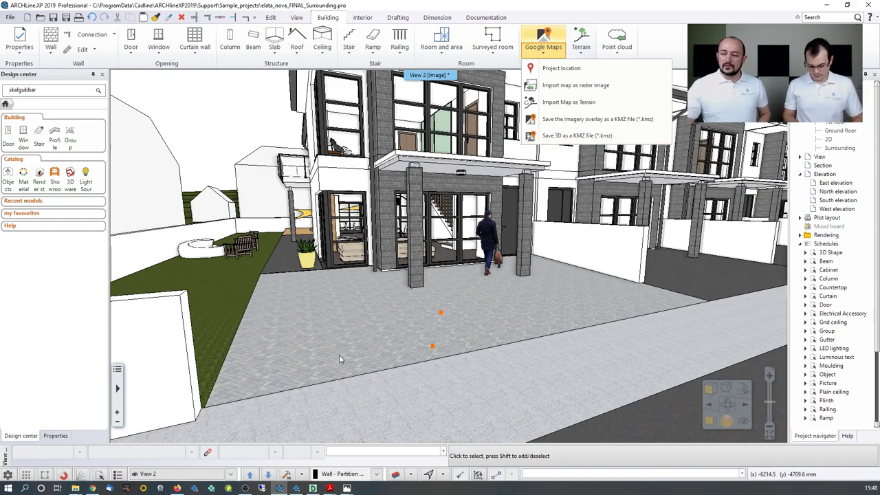
pyautogui.click(76, 489)
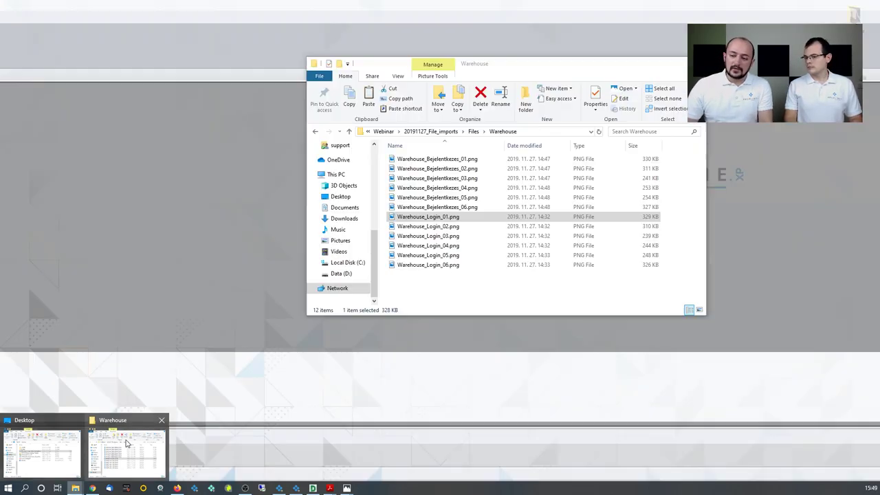
# - Select the Google Earth KMZ file in the Files > Terrain samples folder and widen the Name column
pyautogui.click(125, 451)
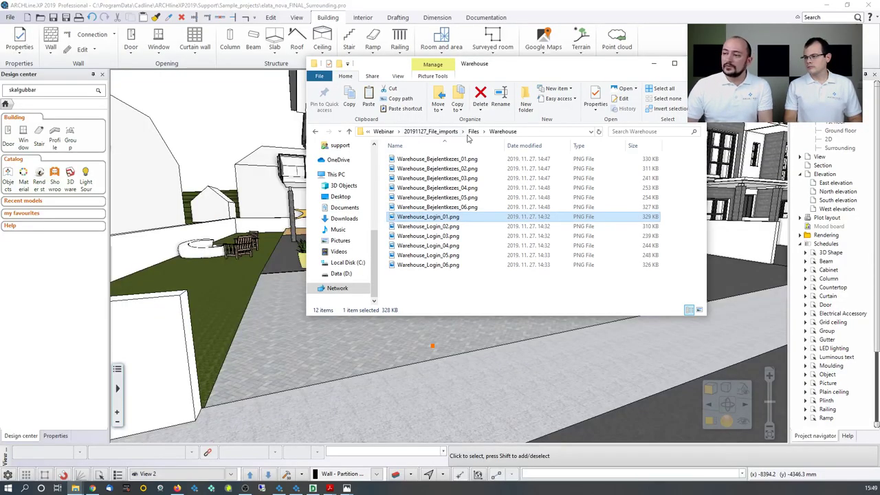
pyautogui.click(447, 132)
pyautogui.doubleClick(414, 161)
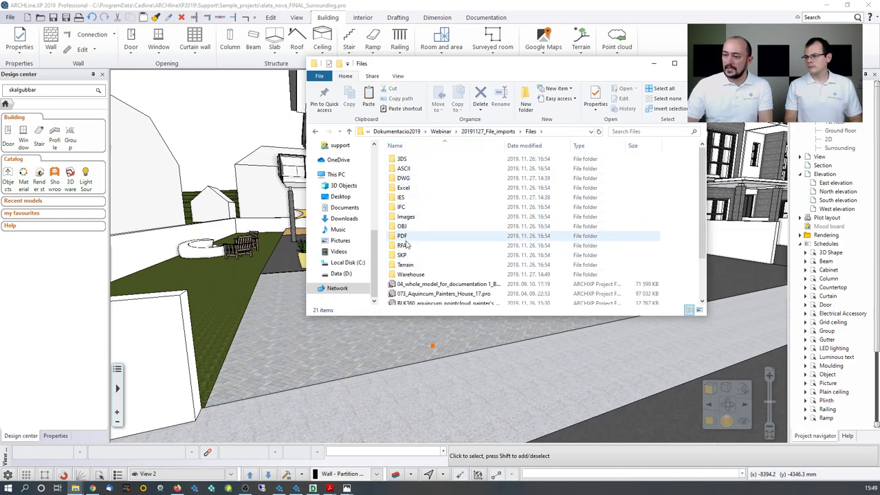
pyautogui.doubleClick(431, 268)
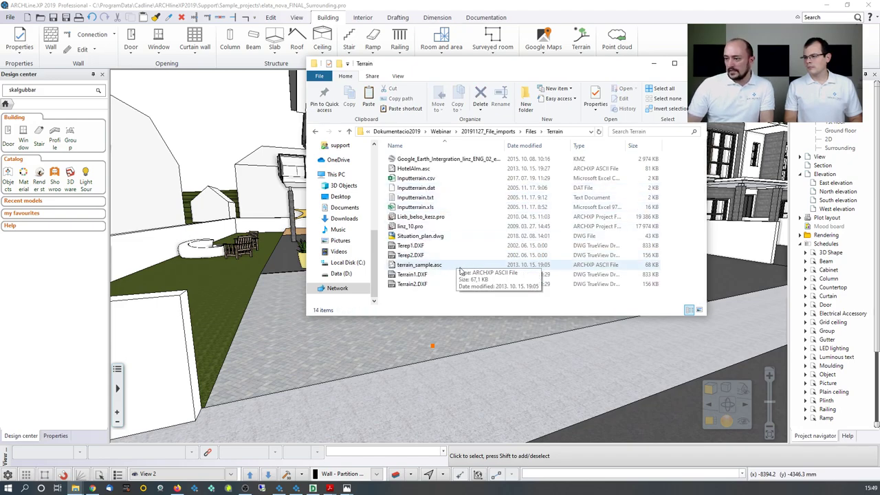
pyautogui.click(454, 162)
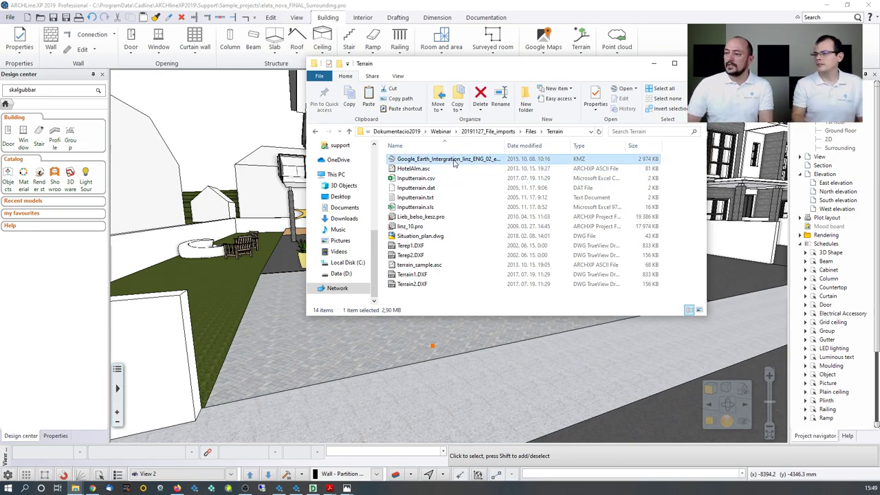
pyautogui.moveTo(505, 145); pyautogui.dragTo(571, 146)
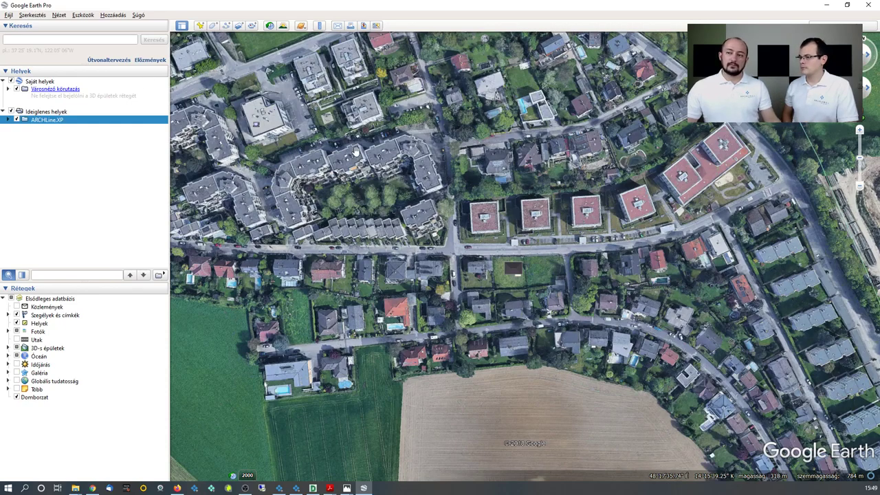
# - Orbit, tilt and zoom around the placed house model in Google Earth, then minimise Google Earth
pyautogui.moveTo(523, 264); pyautogui.dragTo(552, 351, button='middle')
pyautogui.scroll(3, 552, 350)
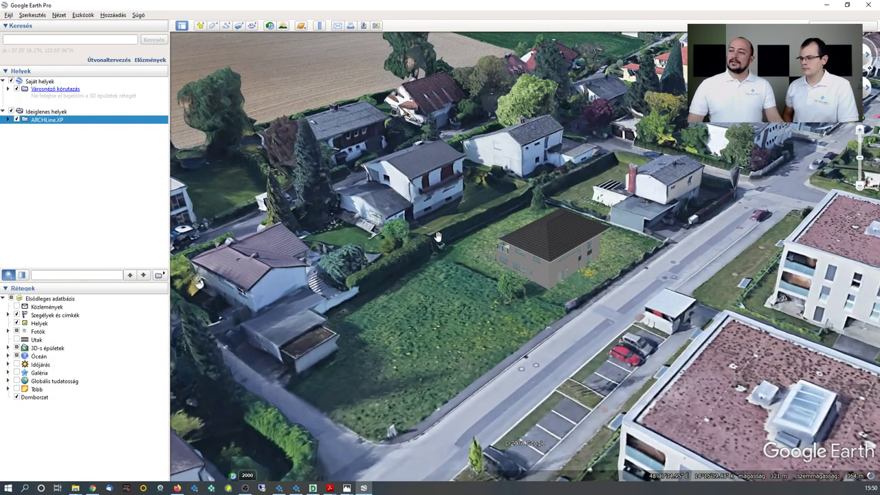
pyautogui.moveTo(435, 233); pyautogui.dragTo(500, 226, button='middle')
pyautogui.moveTo(486, 317); pyautogui.dragTo(485, 306, button='middle')
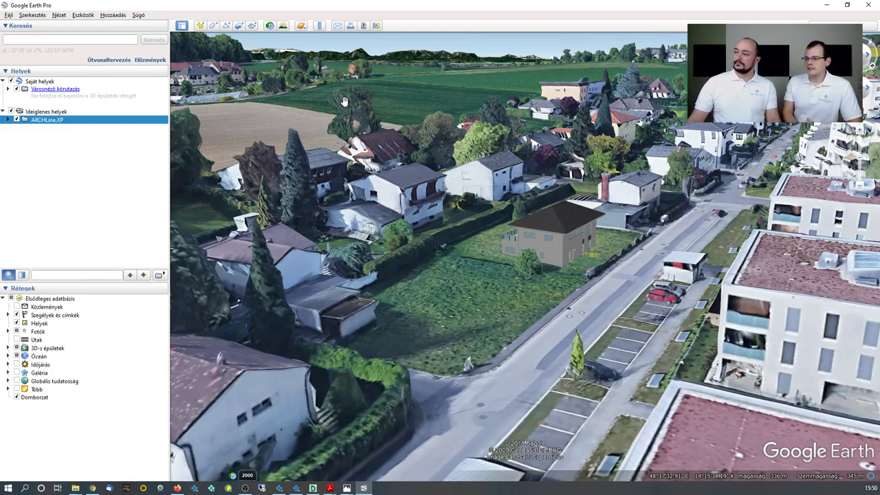
pyautogui.scroll(-3, 485, 265)
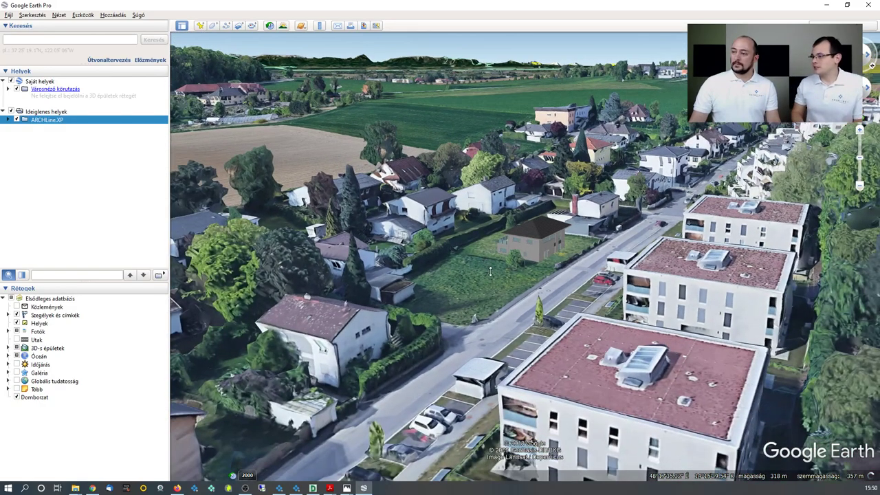
pyautogui.scroll(-2, 491, 272)
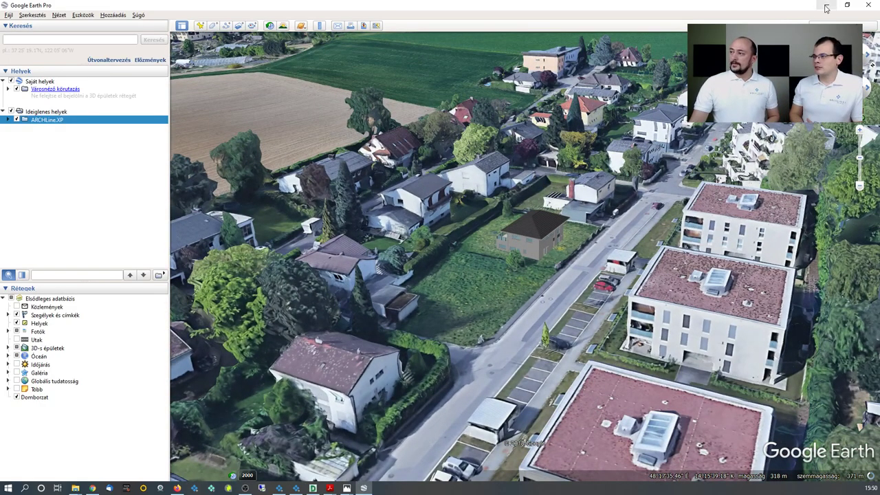
pyautogui.click(827, 8)
# - Discard the sample project without saving and create a new empty project, Document24.pro
pyautogui.click(512, 10)
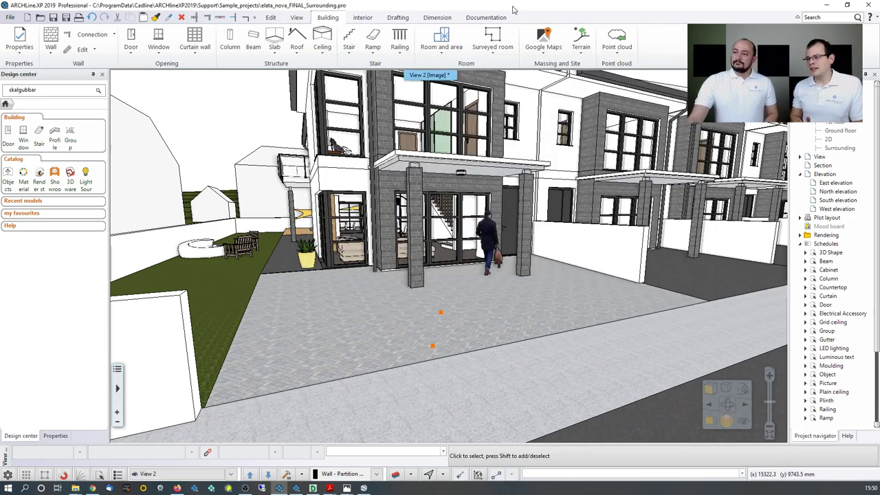
pyautogui.click(11, 17)
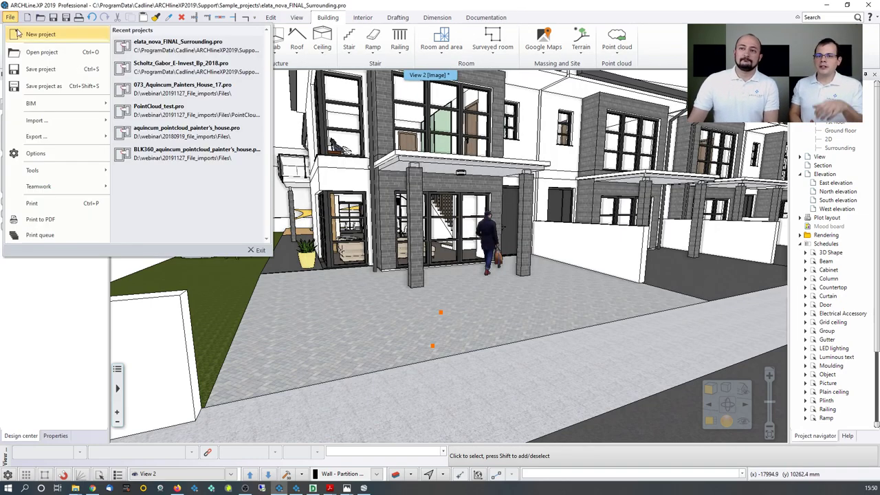
pyautogui.click(20, 34)
pyautogui.click(346, 264)
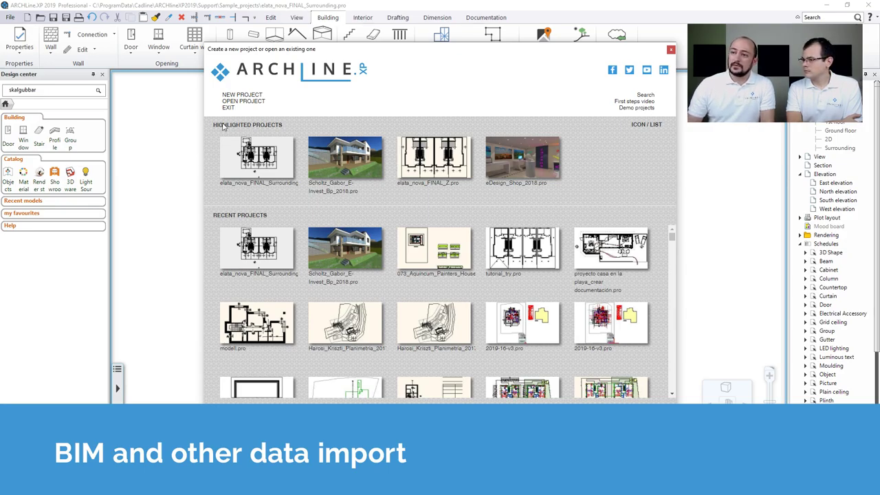
pyautogui.click(237, 97)
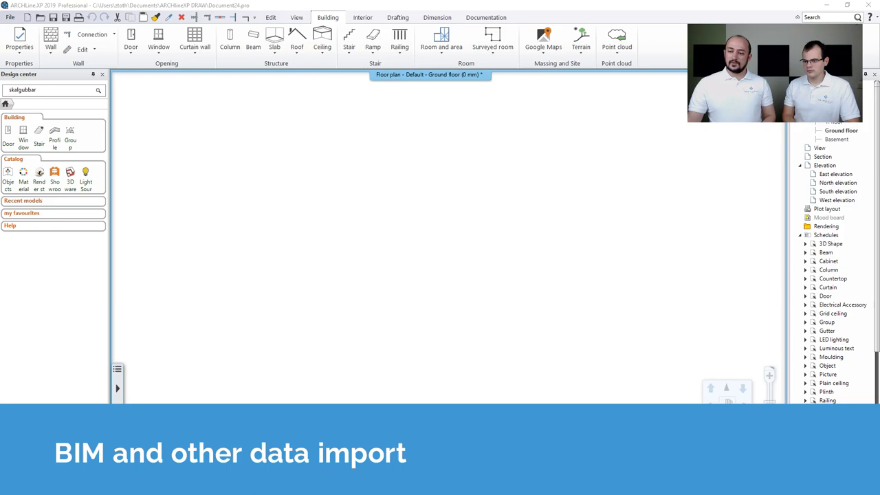
# - Drag rac_basic_sample_project.ifc from the Files > IFC folder onto the empty ARCHLine.XP floor plan
pyautogui.click(103, 487)
pyautogui.click(530, 132)
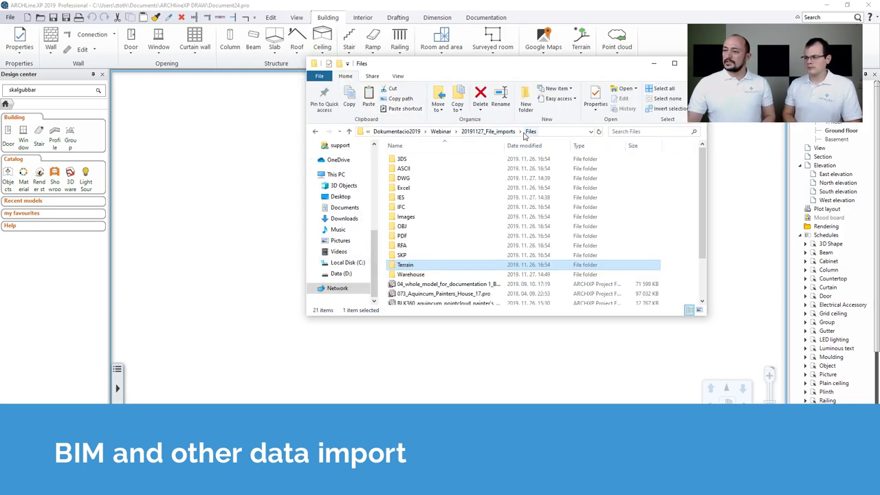
pyautogui.click(417, 210)
pyautogui.doubleClick(417, 210)
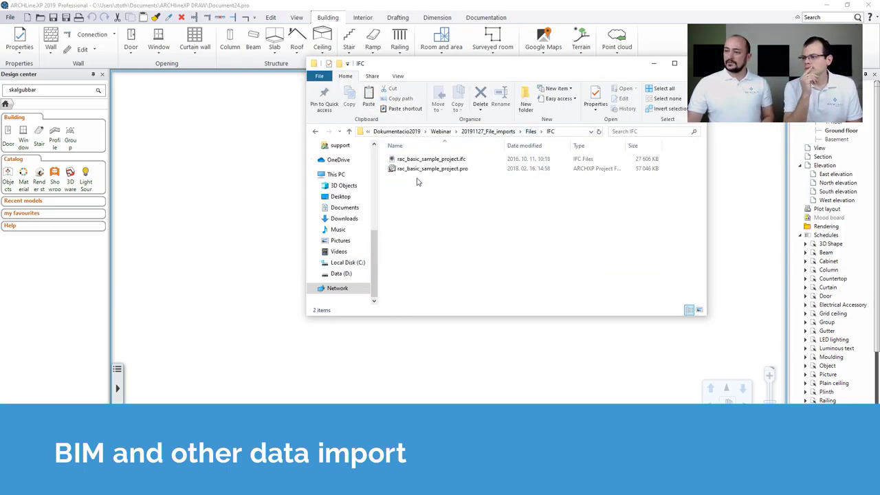
pyautogui.click(441, 162)
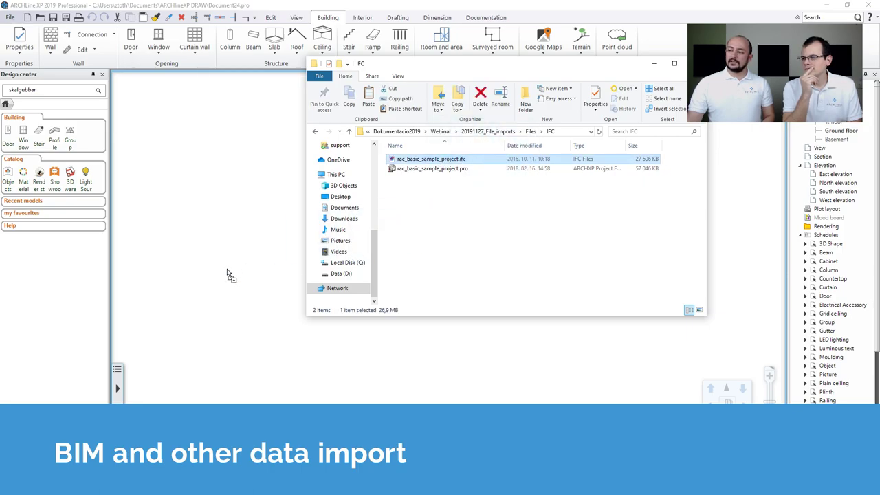
pyautogui.moveTo(201, 275); pyautogui.dragTo(206, 275)
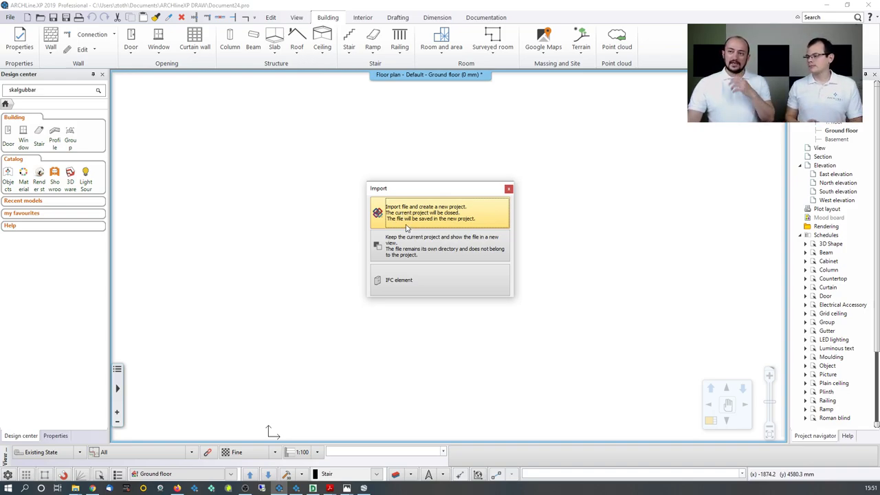
# - Import the IFC file as a new project, quitting the empty one without saving
pyautogui.click(406, 217)
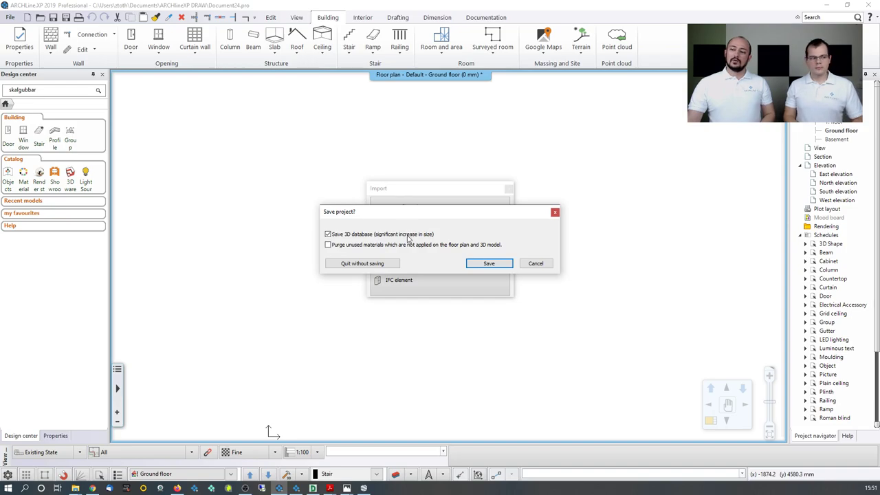
pyautogui.click(372, 263)
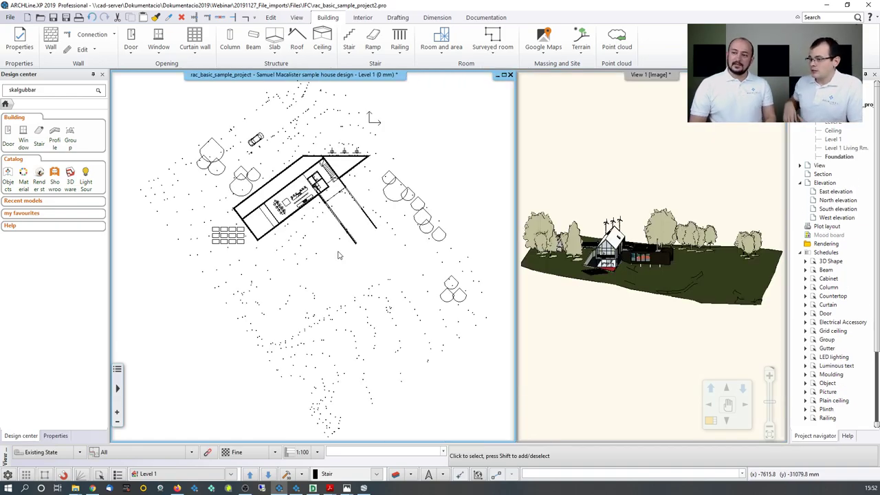
# - Maximise the 3D view, zoom in and select the upper-storey wall at 2200 mm elevation
pyautogui.scroll(5, 328, 271)
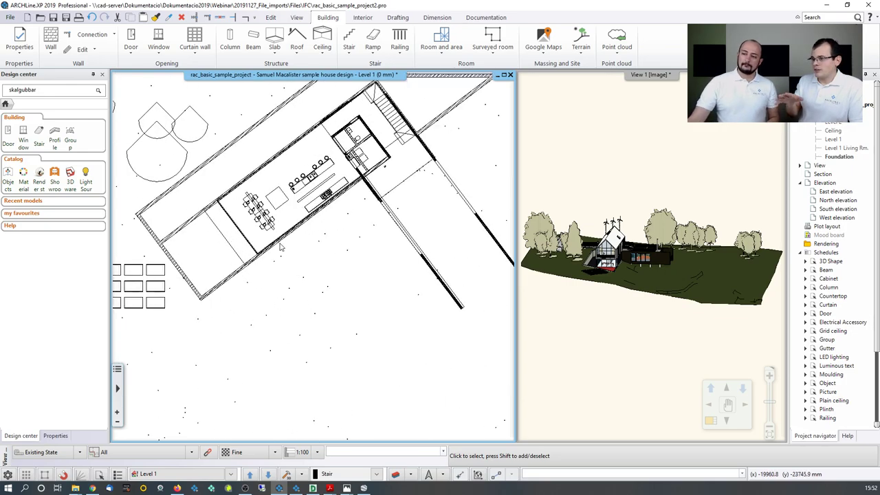
pyautogui.click(622, 261)
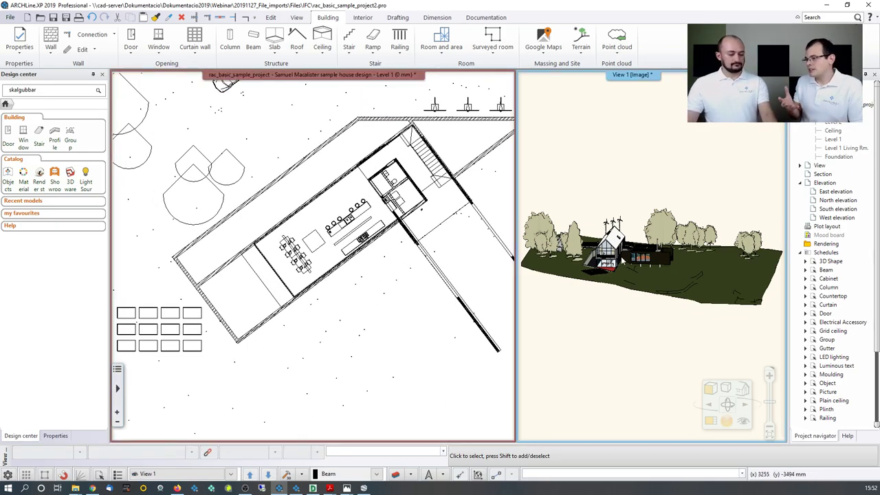
pyautogui.doubleClick(622, 260)
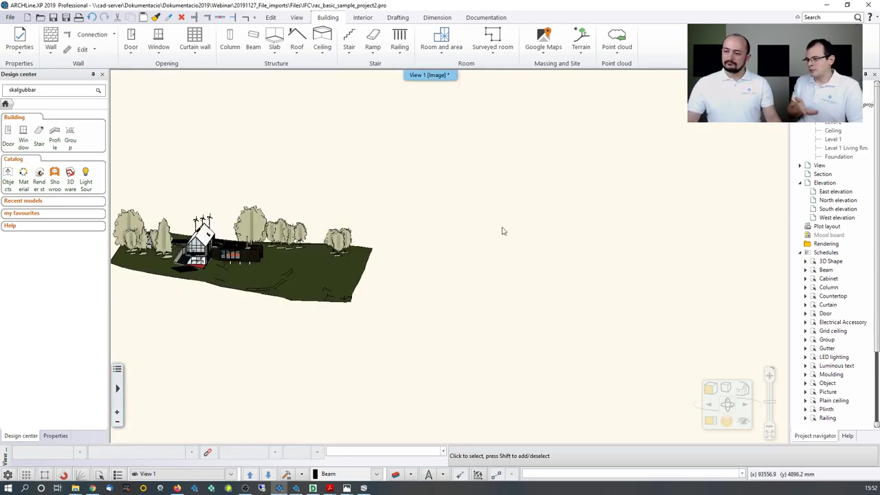
pyautogui.scroll(3, 508, 232)
pyautogui.scroll(4, 360, 254)
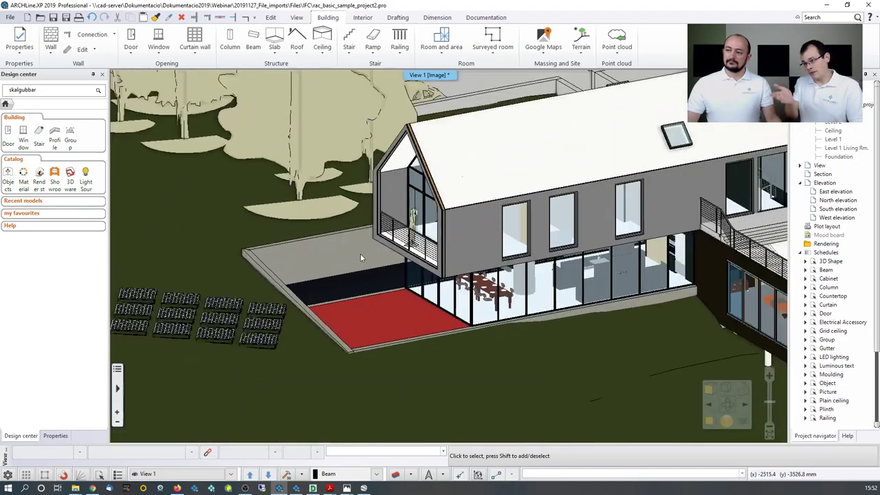
pyautogui.click(472, 239)
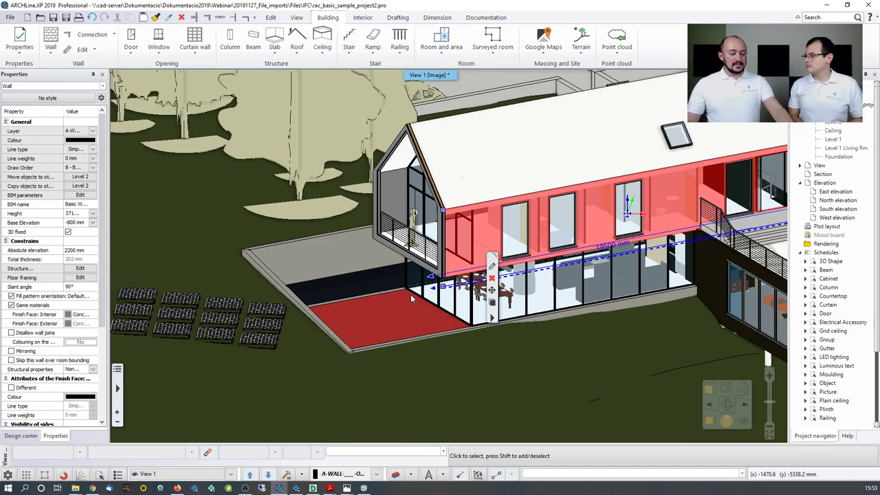
# - Deselect the wall and restore the split floor plan and 3D layout with F3
pyautogui.press('Escape')
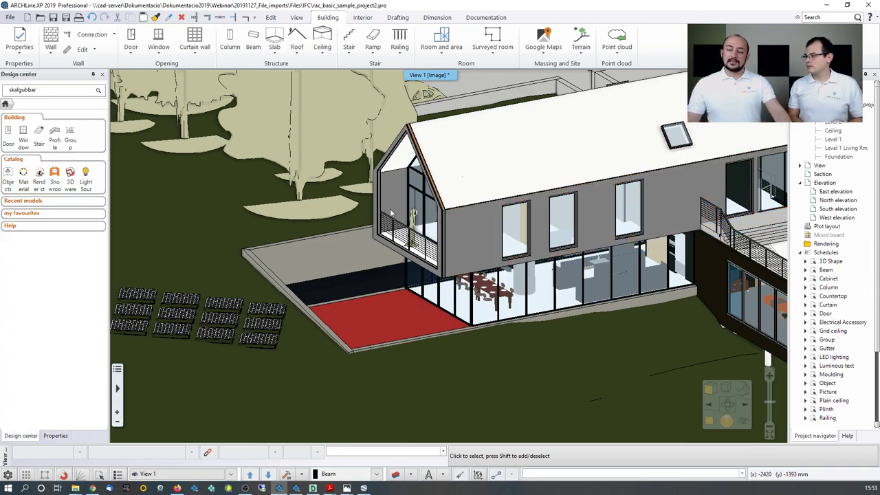
pyautogui.press('F3')
# - Make the Level 1 floor plan the active window beside the 3D view
pyautogui.click(360, 211)
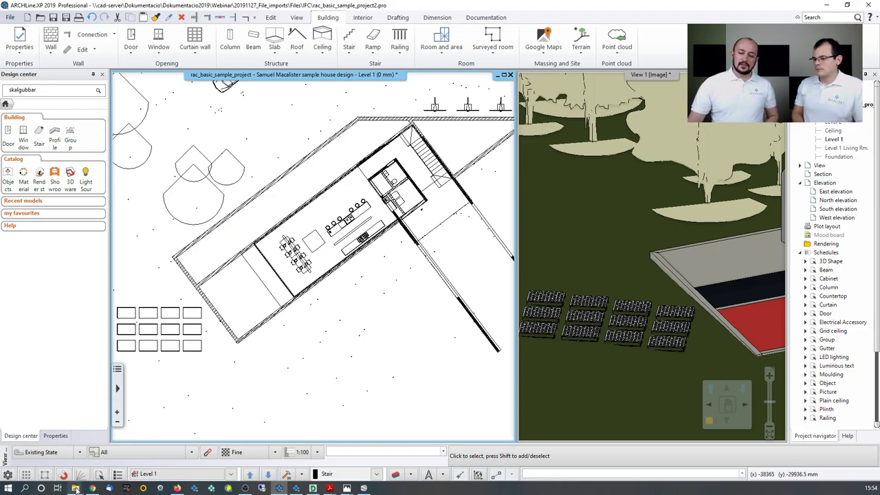
pyautogui.moveTo(76, 489)
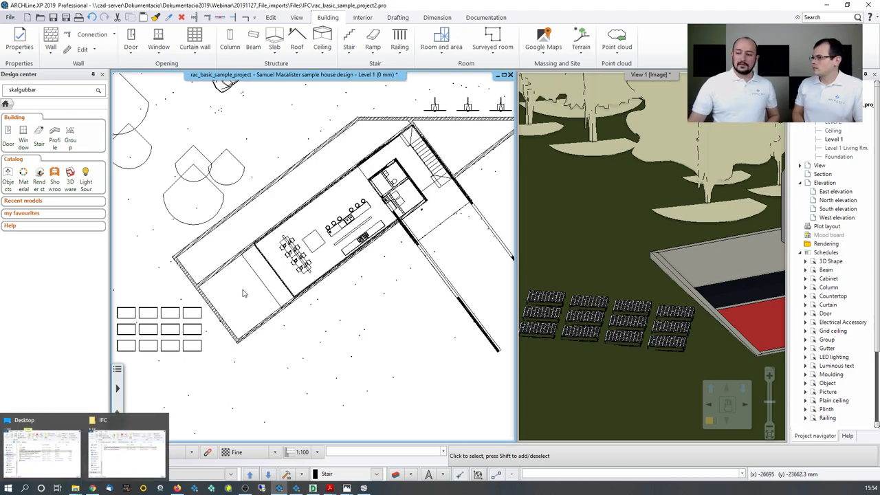
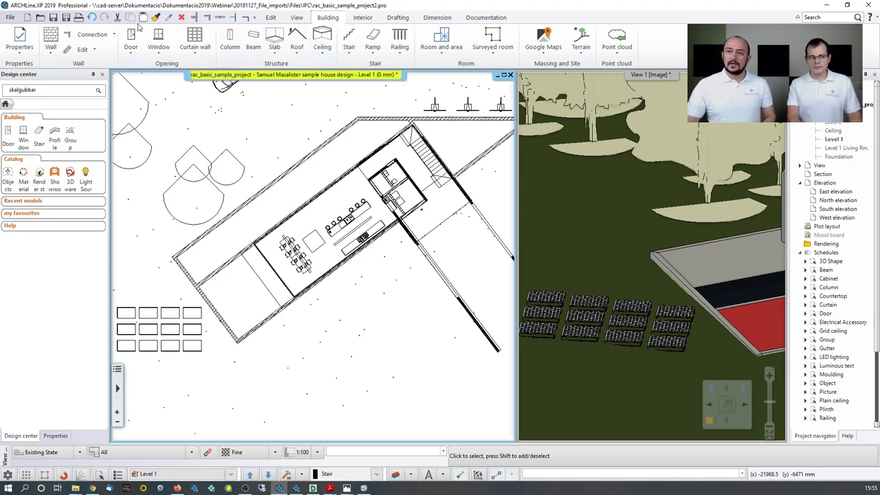
# - Bring the apartment-buildings project and the Explorer folder window back to the front
pyautogui.click(828, 6)
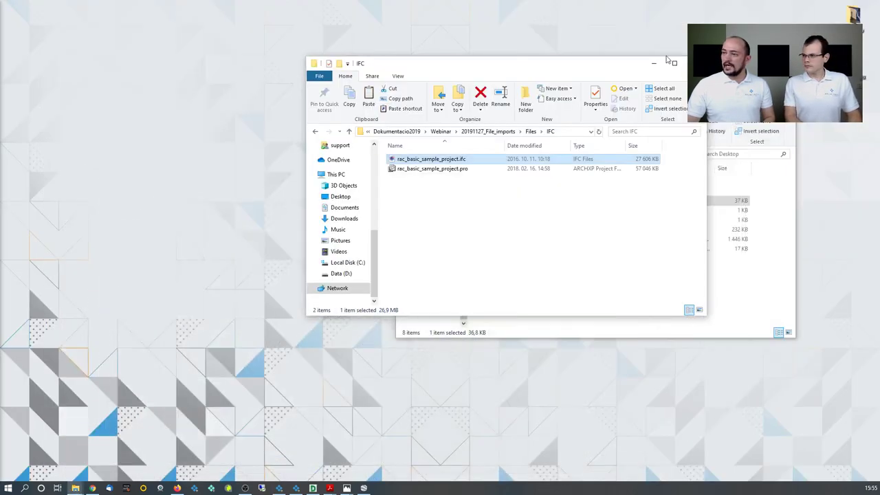
pyautogui.click(295, 488)
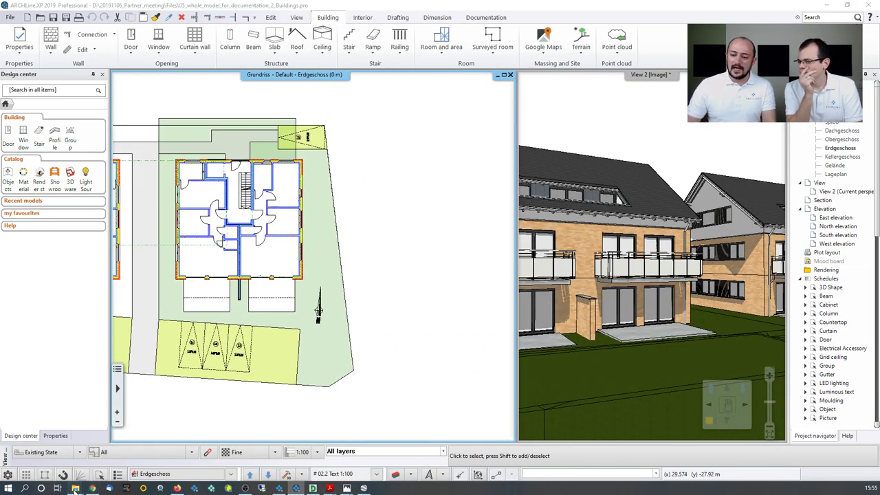
pyautogui.moveTo(77, 488)
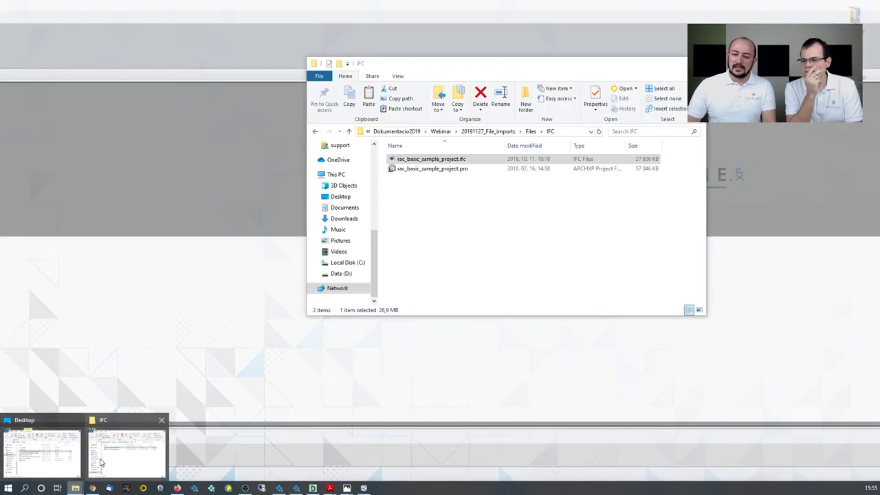
pyautogui.click(100, 462)
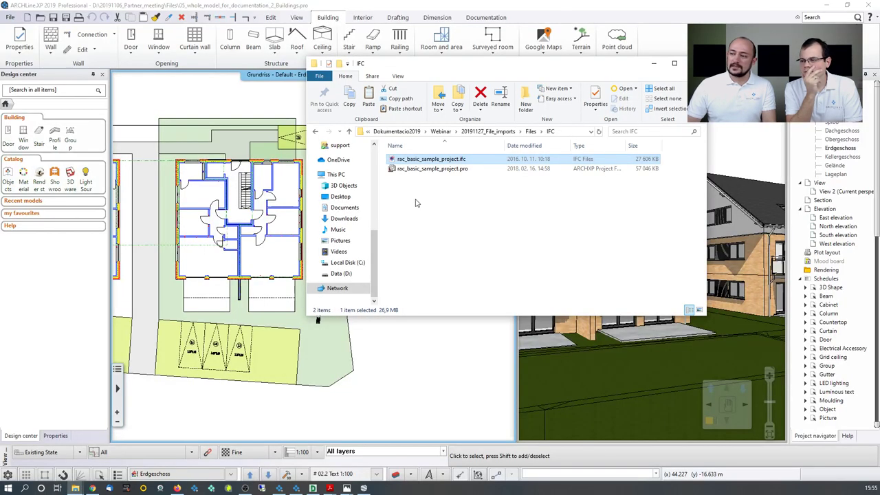
# - Drag Room_list.xlsx from Files > Excel onto the project and dismiss the unknown-file-type error
pyautogui.click(531, 132)
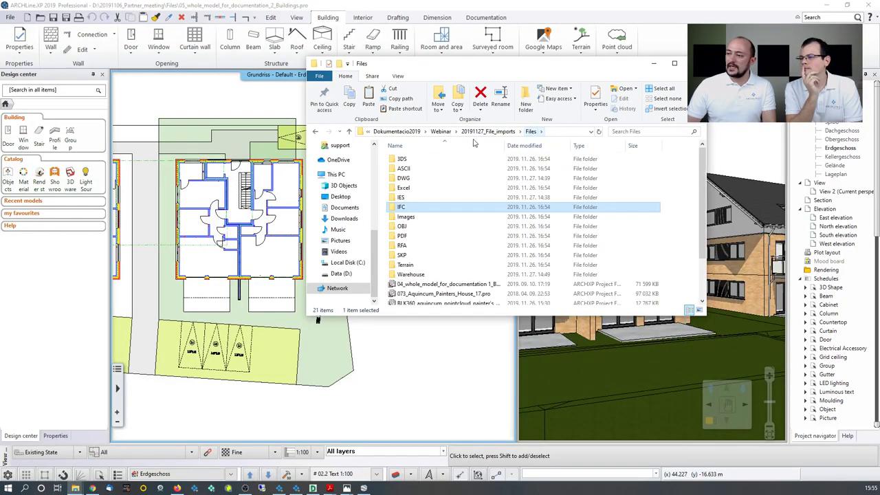
pyautogui.doubleClick(417, 193)
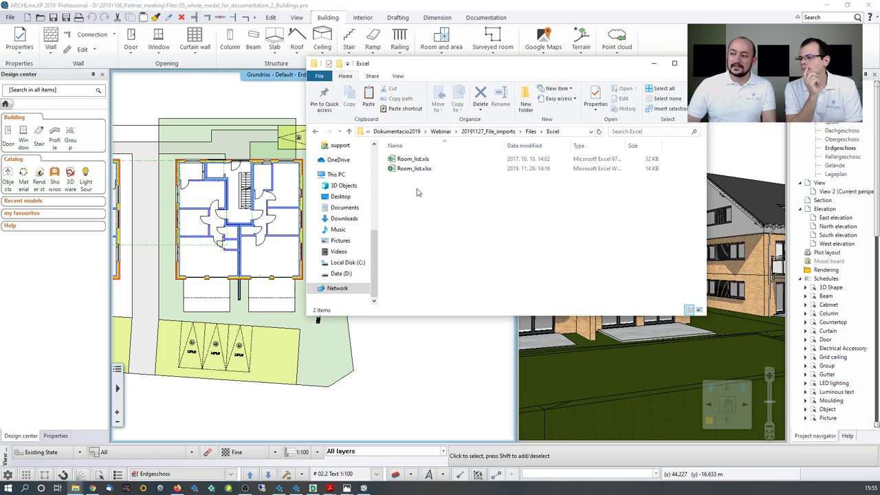
pyautogui.moveTo(418, 169); pyautogui.dragTo(421, 351)
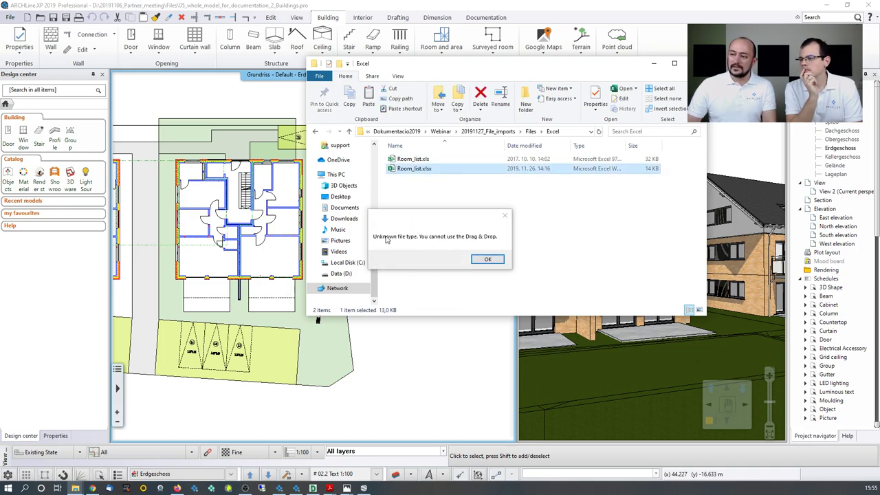
pyautogui.click(483, 257)
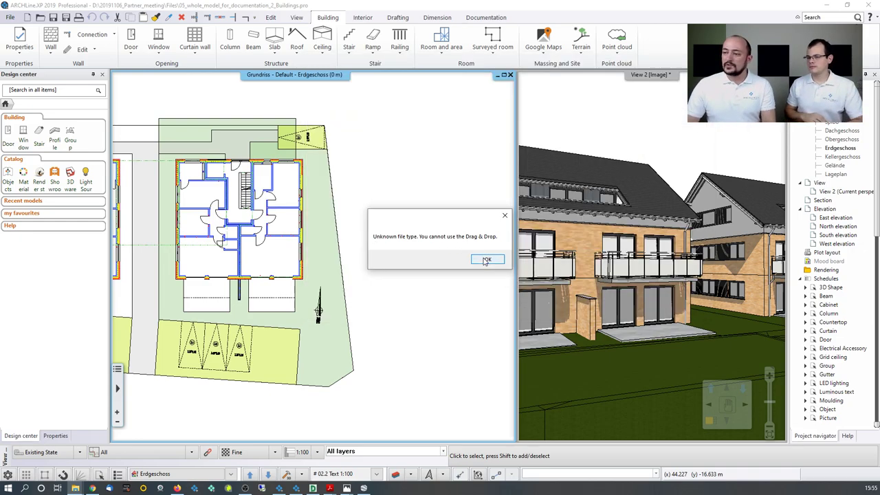
# - Import Room_list.xlsx through File > Import > Excel table, linking the entire worksheet
pyautogui.click(12, 19)
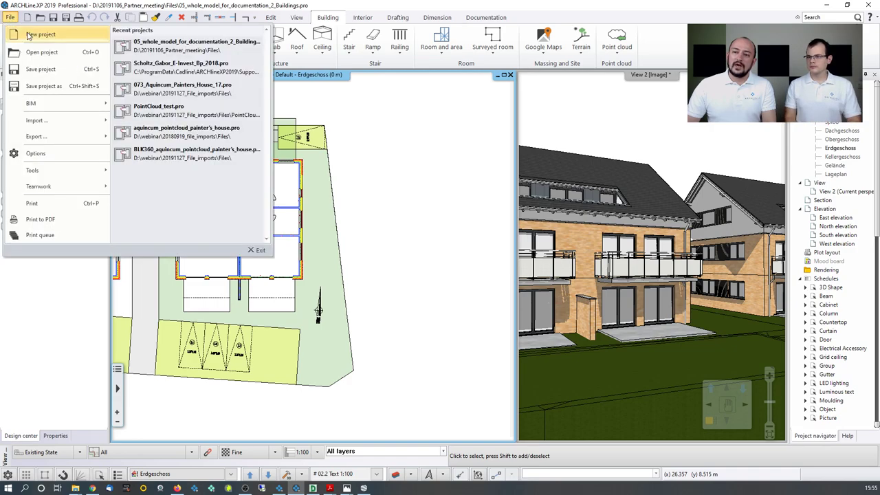
pyautogui.moveTo(41, 121)
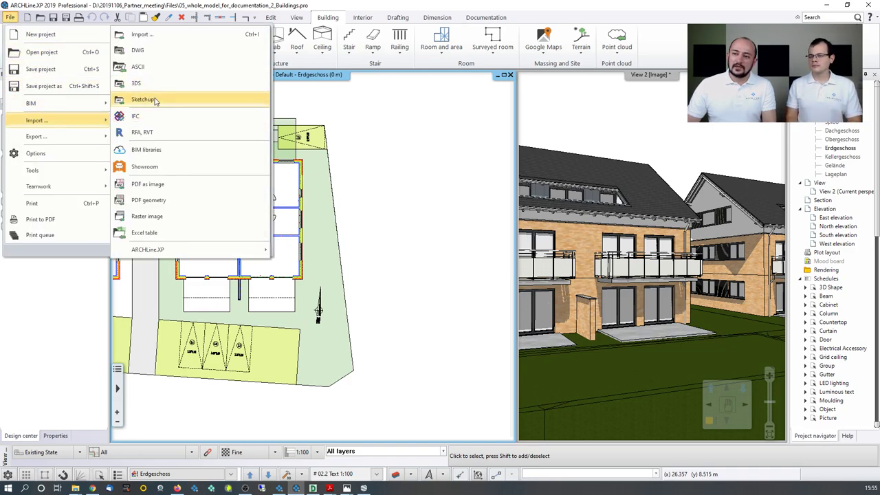
pyautogui.click(165, 235)
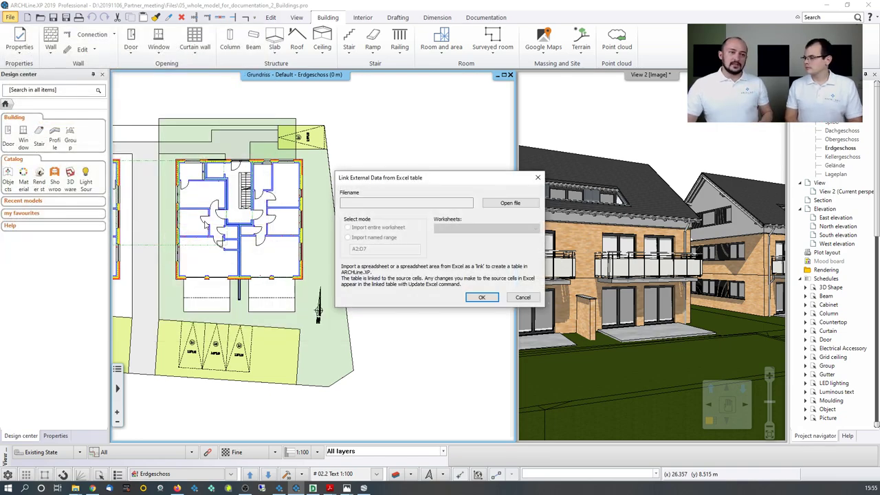
pyautogui.click(490, 205)
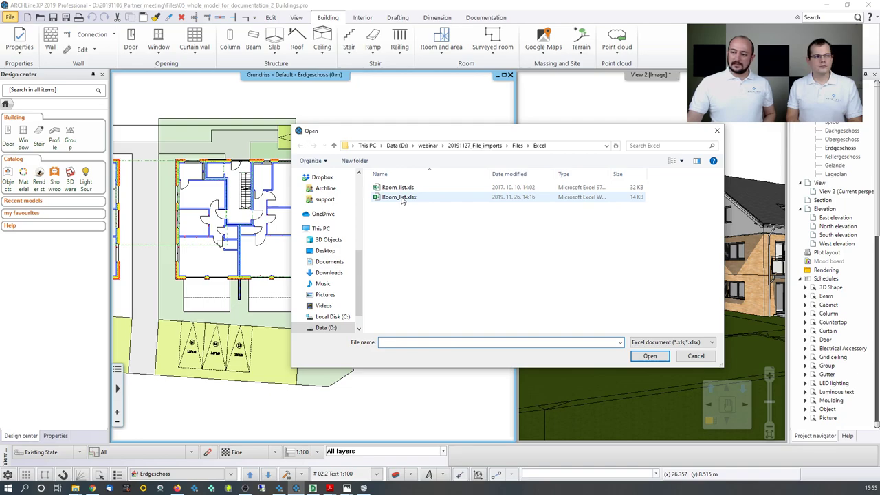
pyautogui.click(402, 199)
pyautogui.click(646, 355)
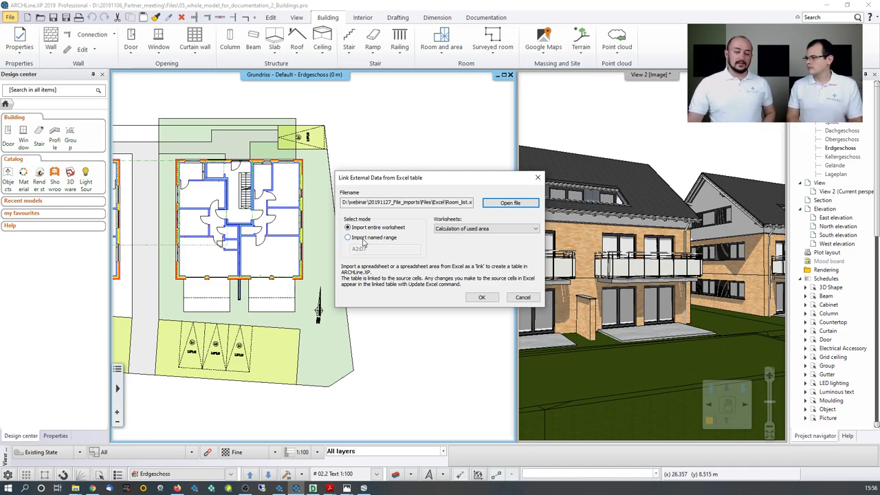
pyautogui.click(482, 298)
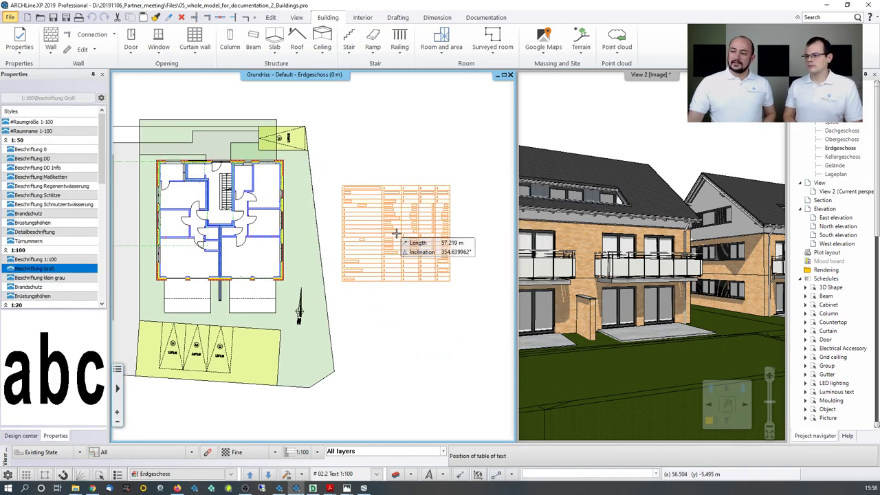
# - Place the Calculation of used area table right of the floor plan, then return to Room_list.xlsx's folder
pyautogui.click(396, 234)
pyautogui.scroll(3, 387, 236)
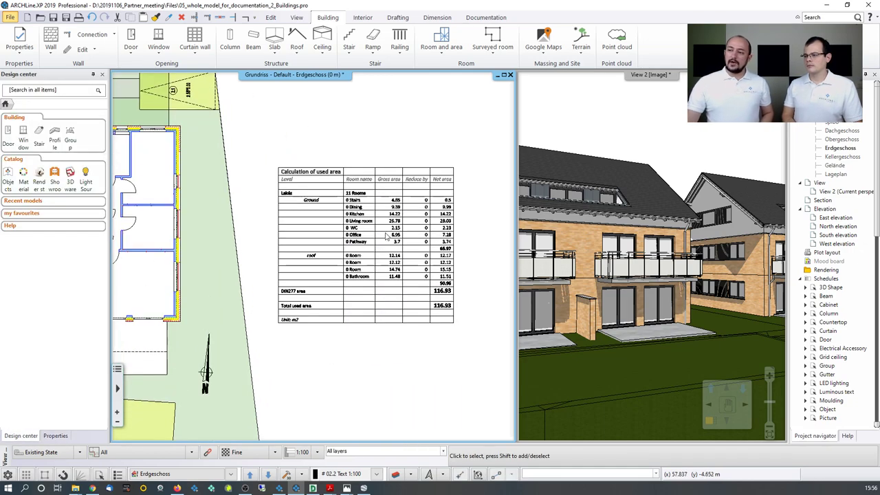
pyautogui.scroll(1, 385, 235)
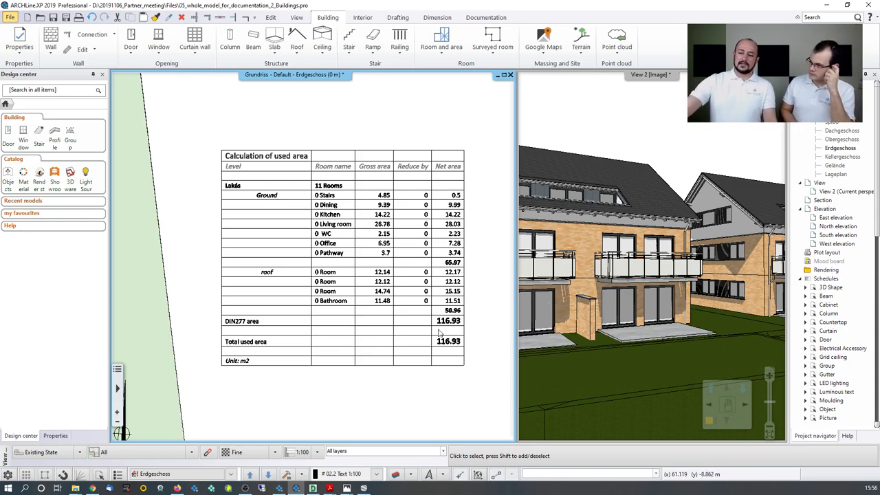
pyautogui.click(75, 488)
pyautogui.click(95, 462)
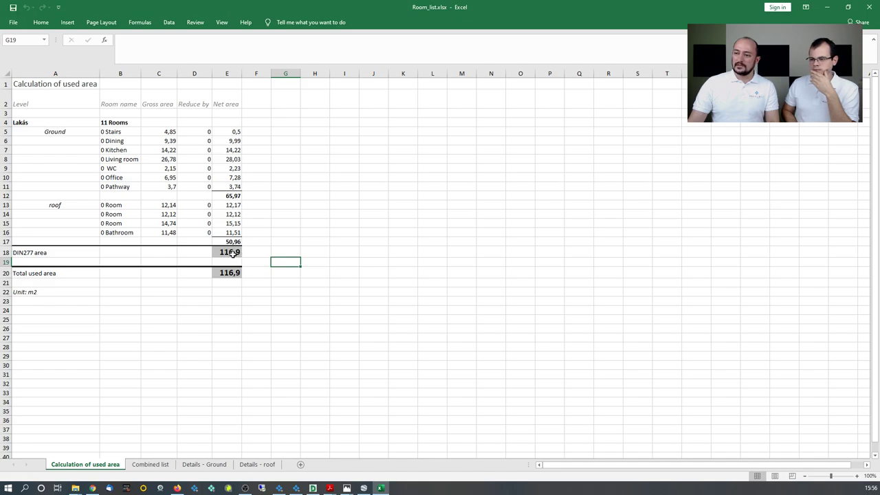
# - Change the DIN277 area in cell E18 to 126,93
pyautogui.click(228, 254)
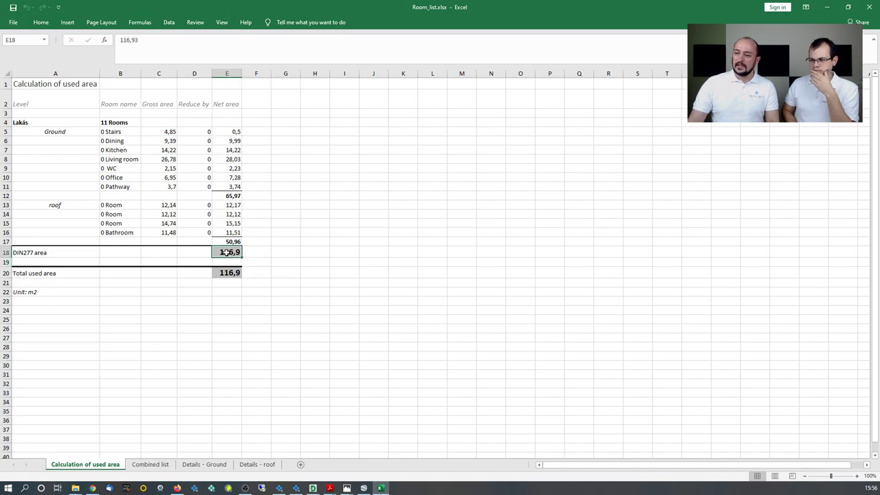
pyautogui.doubleClick(227, 253)
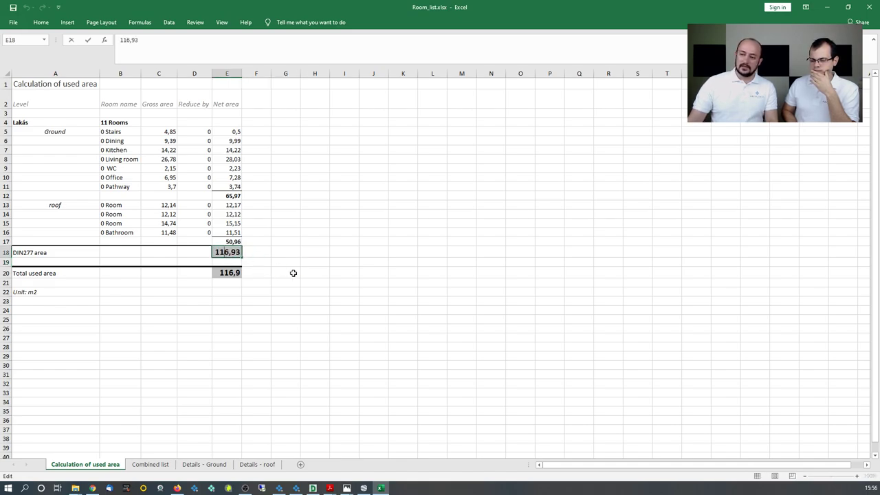
pyautogui.press('BackSpace')
pyautogui.press('BackSpace')
pyautogui.write('2')
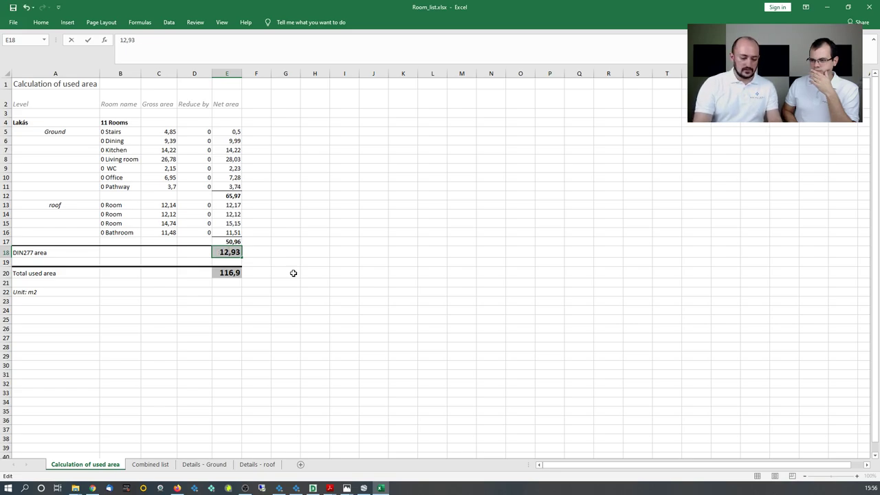
pyautogui.write('6')
pyautogui.press('Return')
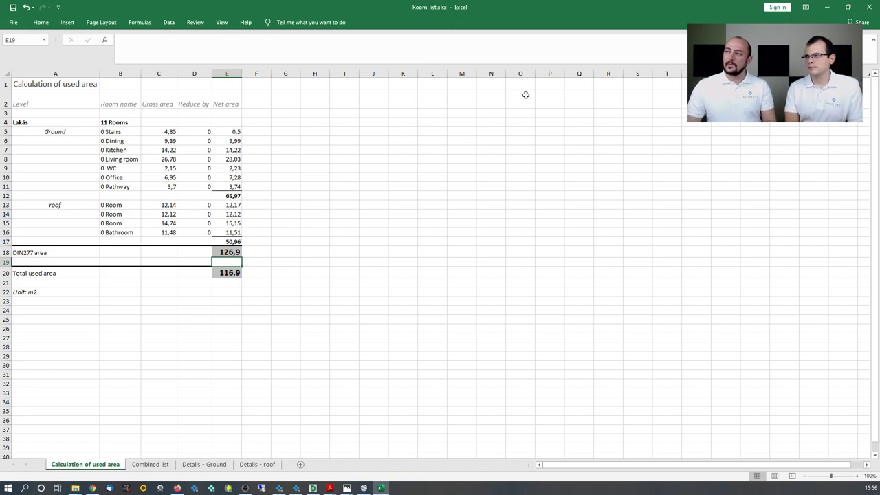
# - Close the Excel workbook, leaving ARCHLine.XP in front
pyautogui.hotkey('alt', 'Tab')
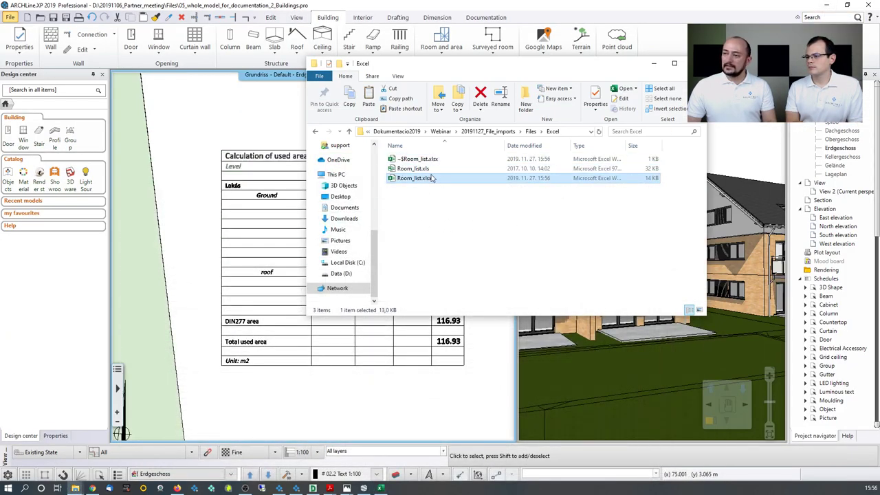
pyautogui.click(382, 489)
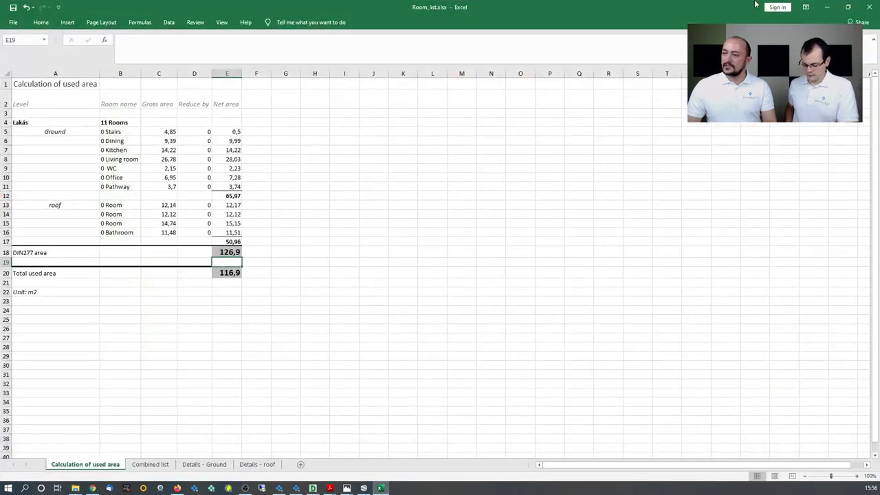
pyautogui.click(874, 9)
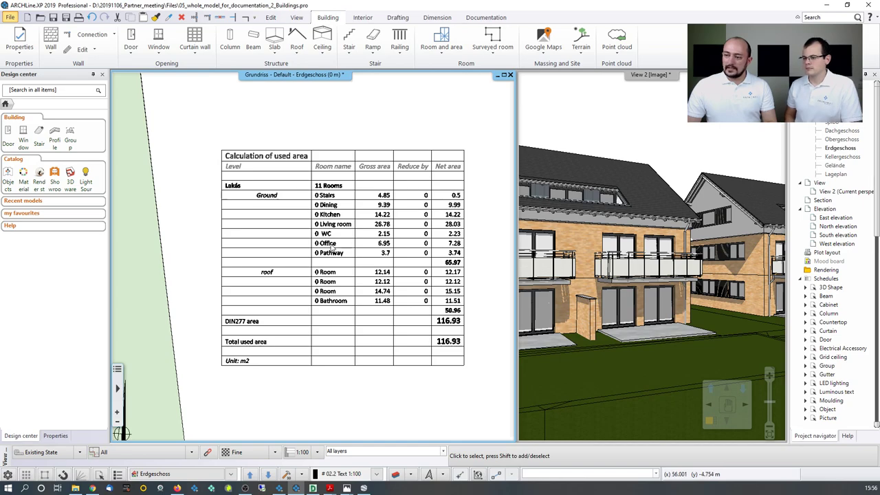
pyautogui.rightClick(332, 248)
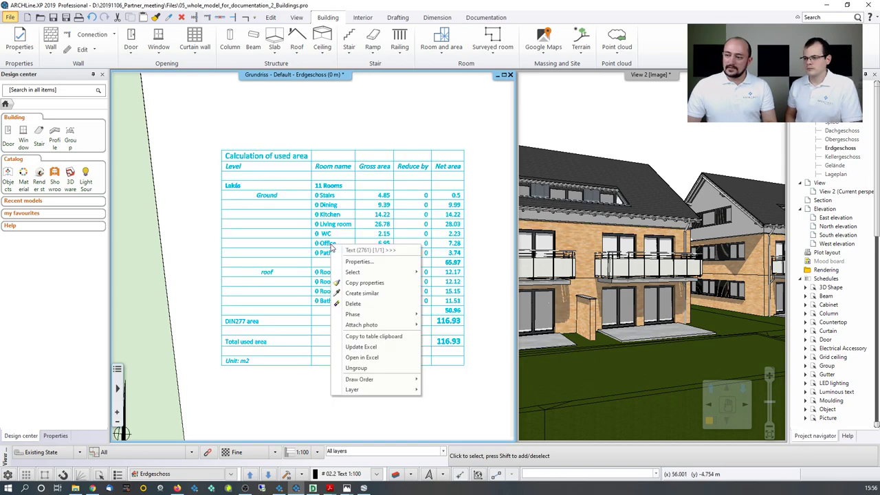
pyautogui.click(368, 348)
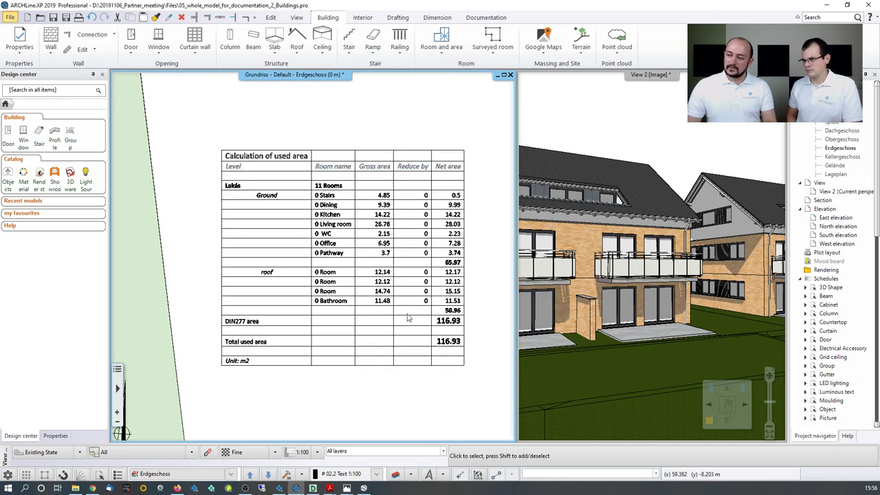
pyautogui.scroll(2, 415, 328)
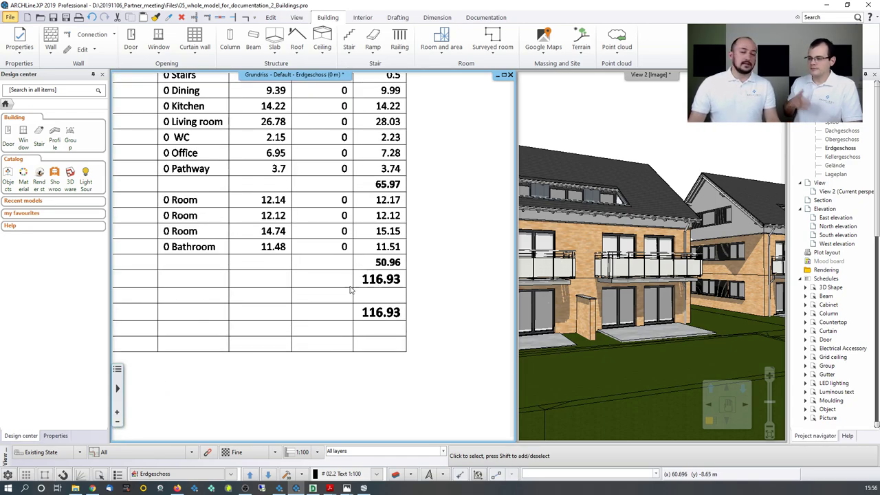
pyautogui.press('Home')
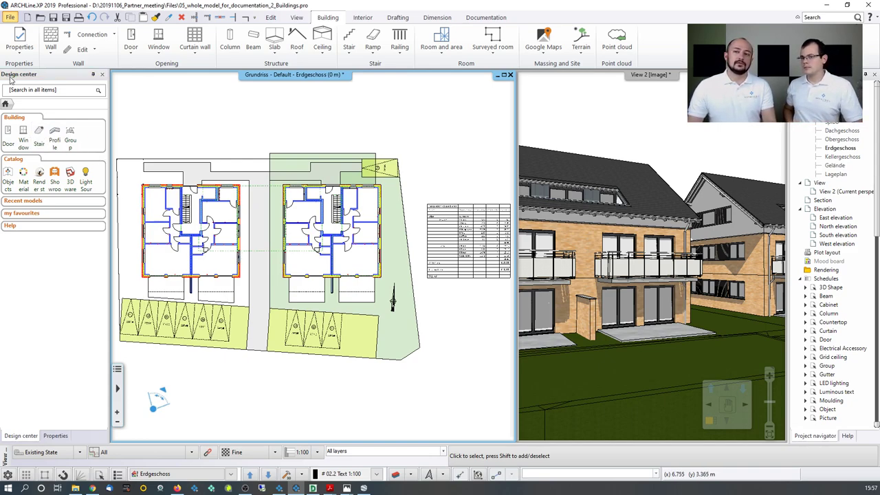
# - Open the global light sources catalog, look into Compact fluorescent, and go back
pyautogui.click(85, 173)
pyautogui.doubleClick(26, 131)
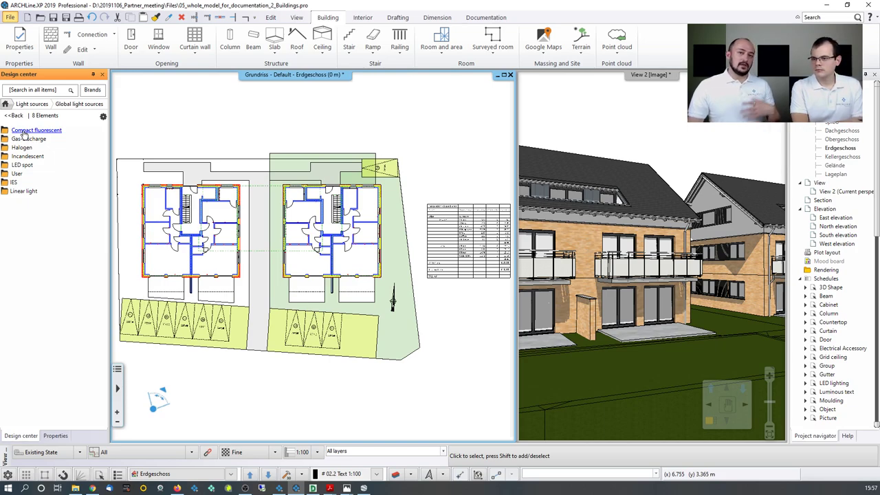
pyautogui.click(24, 132)
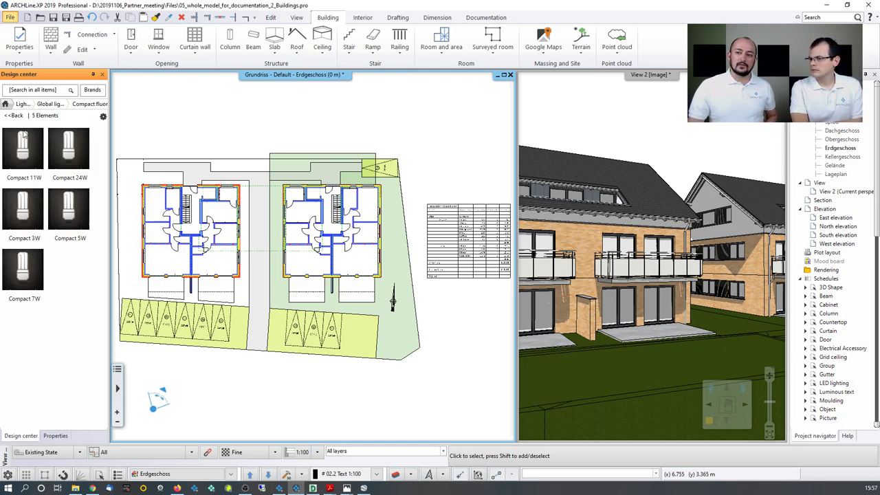
pyautogui.click(10, 117)
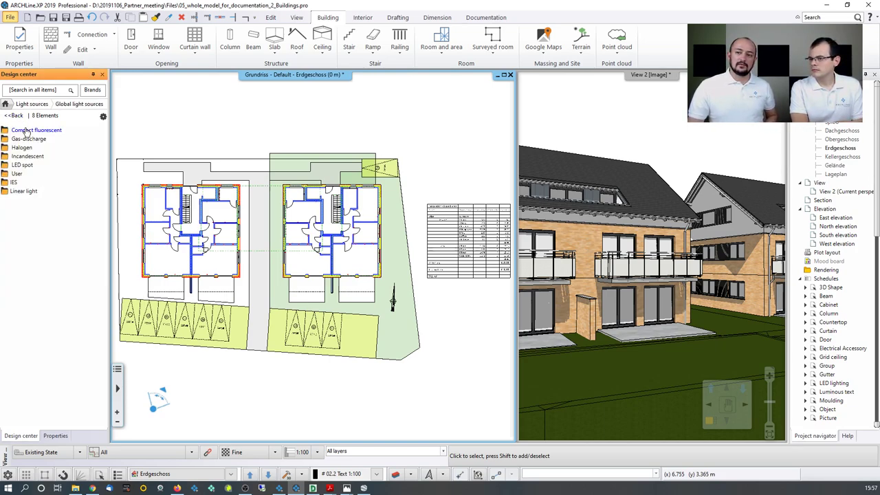
# - Open the IES light source folder and browse its 12 lights
pyautogui.click(9, 183)
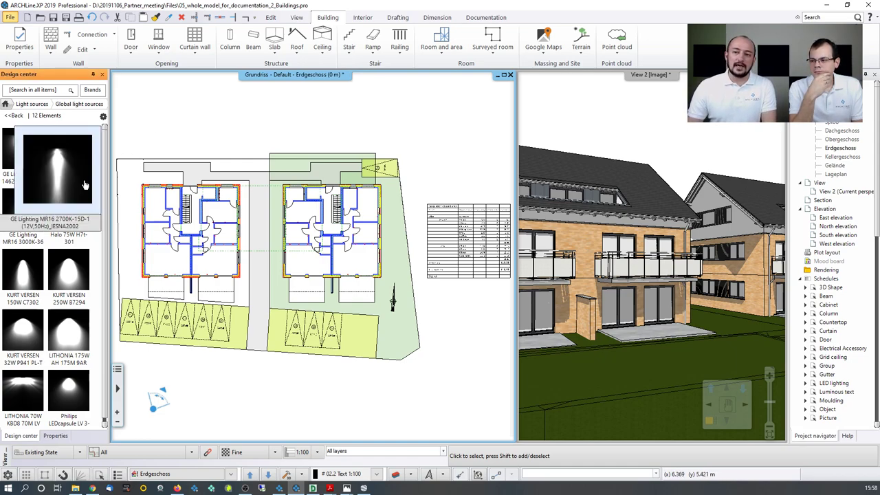
pyautogui.moveTo(18, 192)
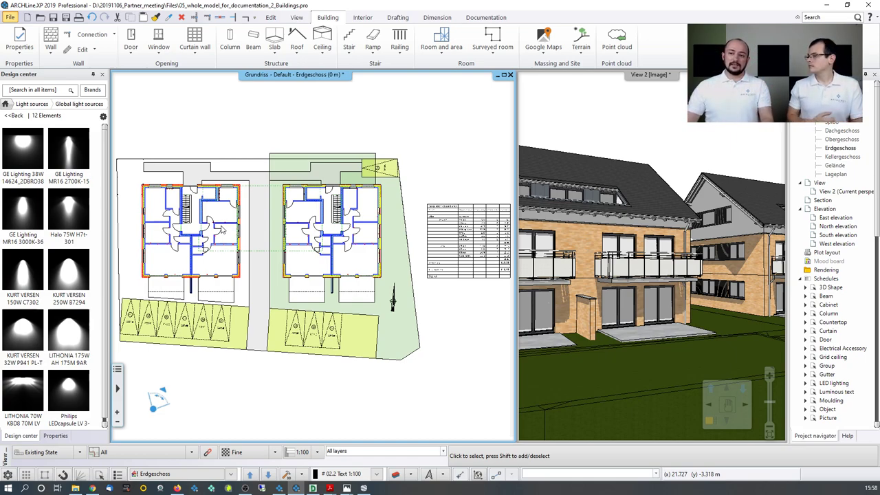
pyautogui.moveTo(47, 209)
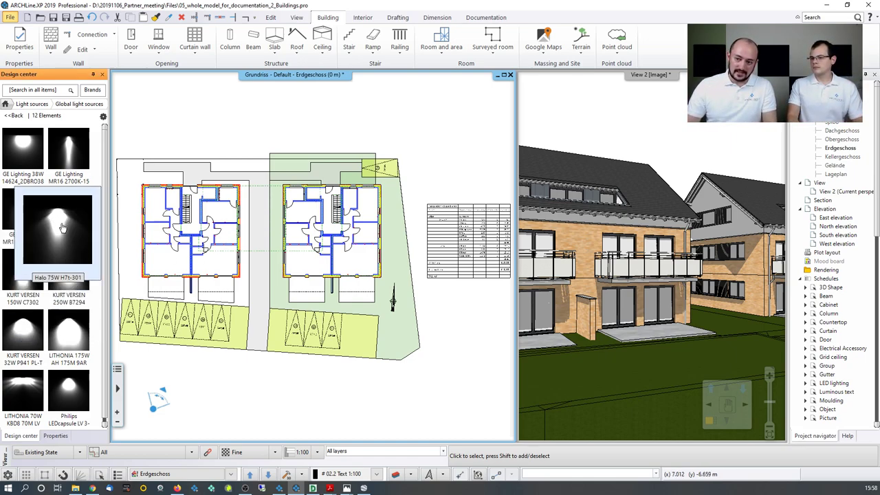
pyautogui.moveTo(41, 373)
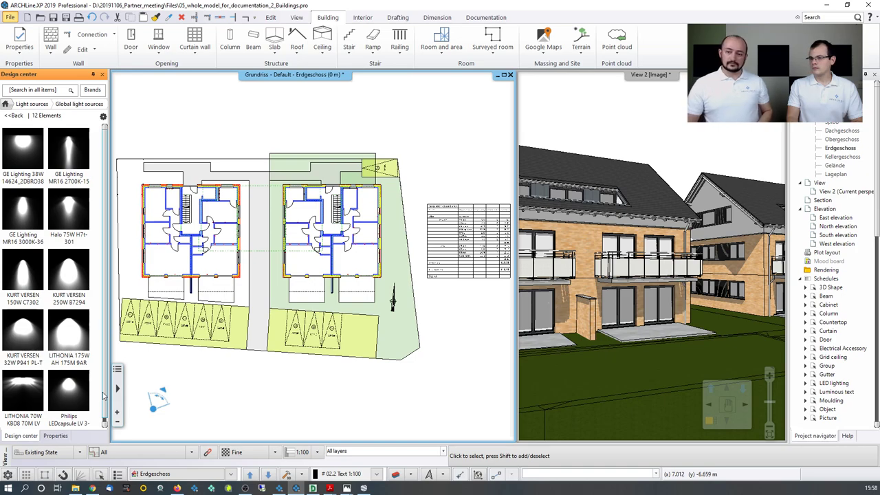
pyautogui.moveTo(34, 410)
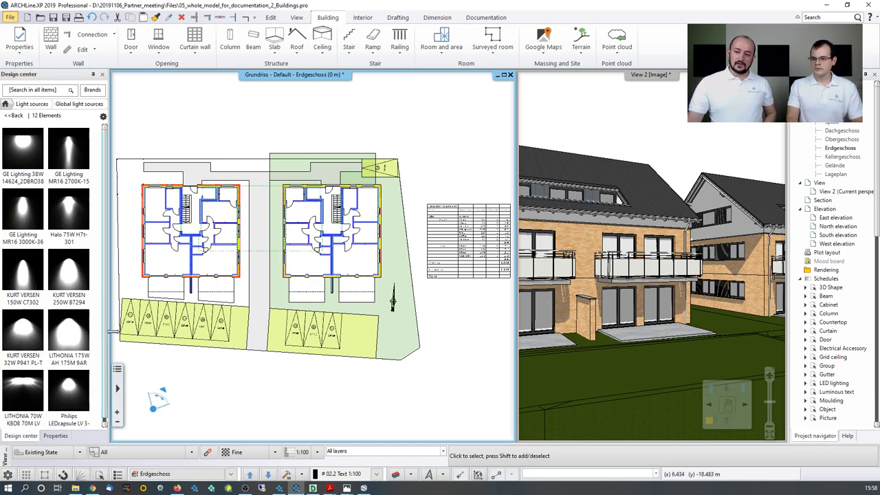
pyautogui.scroll(-1, 104, 310)
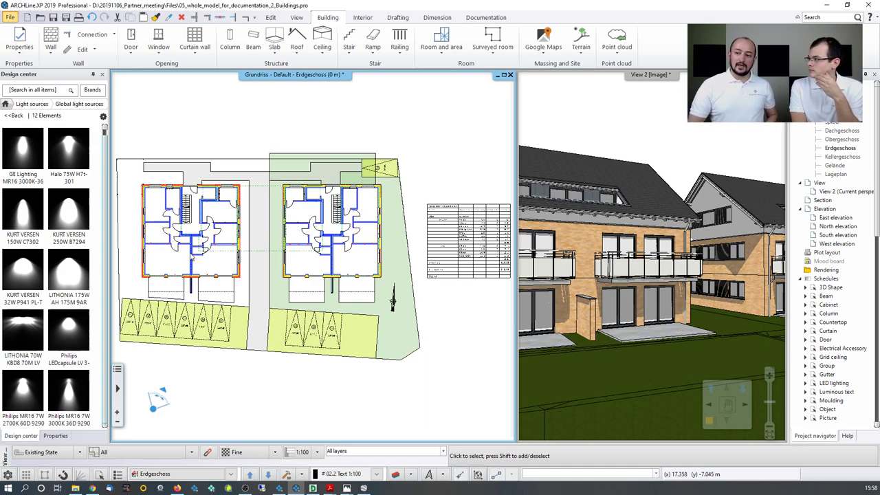
pyautogui.click(75, 488)
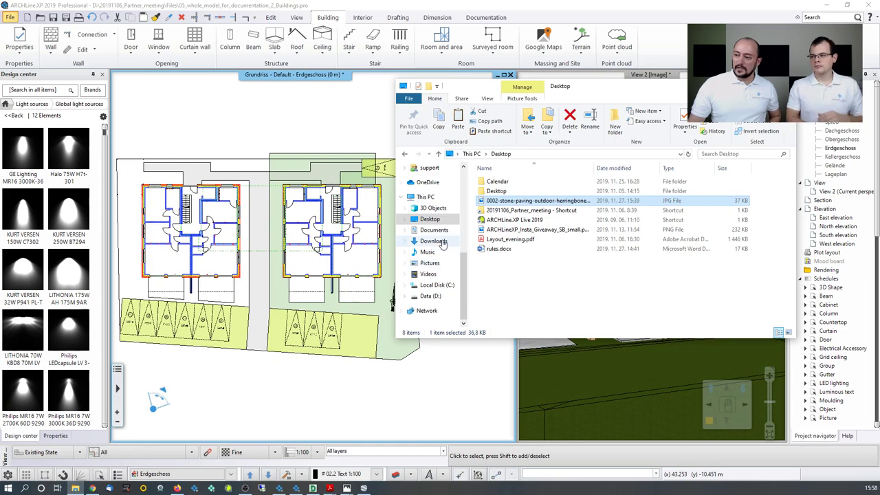
# - Navigate to Data (D:) > webinar > 20191127_File_imports > Files > IES
pyautogui.click(429, 296)
pyautogui.scroll(-9, 516, 234)
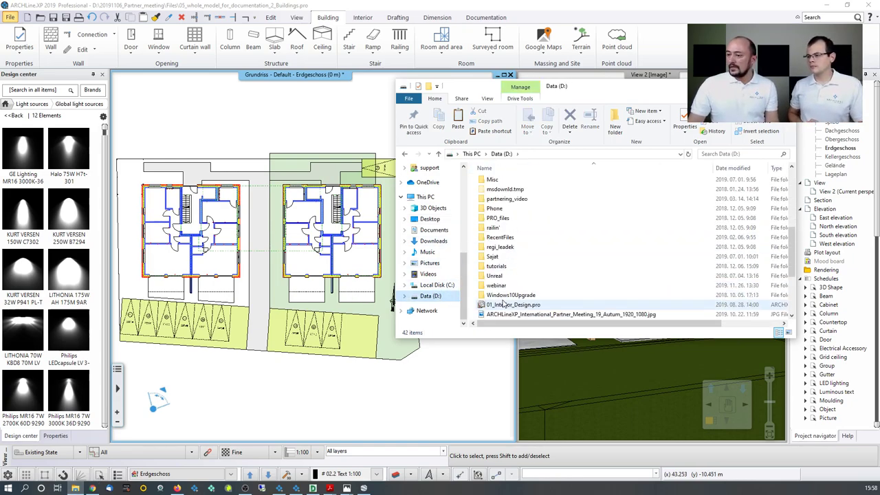
pyautogui.doubleClick(496, 285)
pyautogui.scroll(-10, 516, 303)
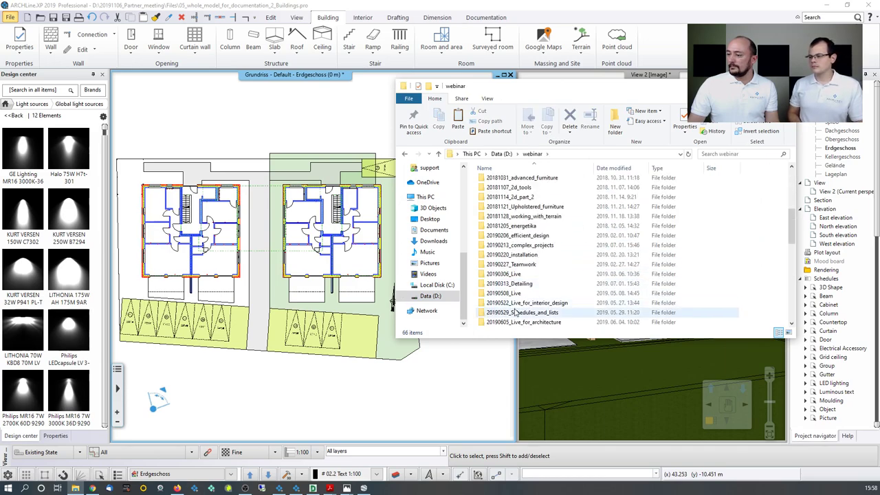
pyautogui.scroll(-3, 521, 312)
pyautogui.doubleClick(517, 267)
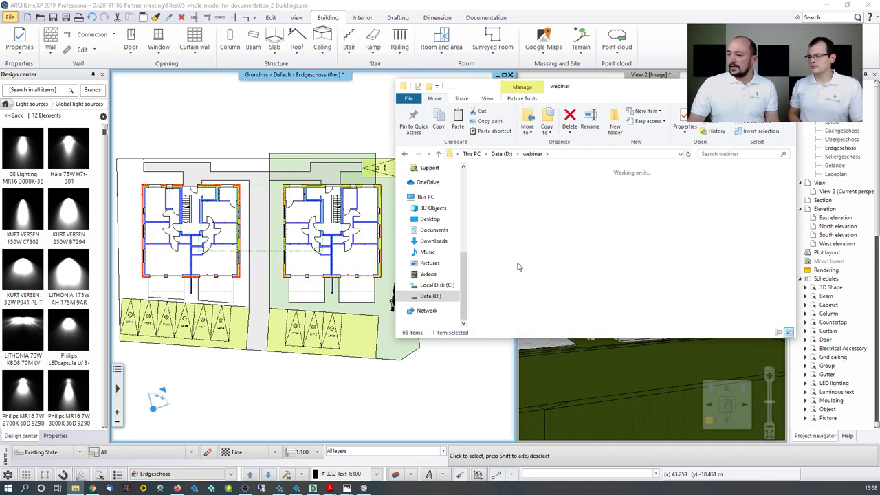
pyautogui.doubleClick(498, 196)
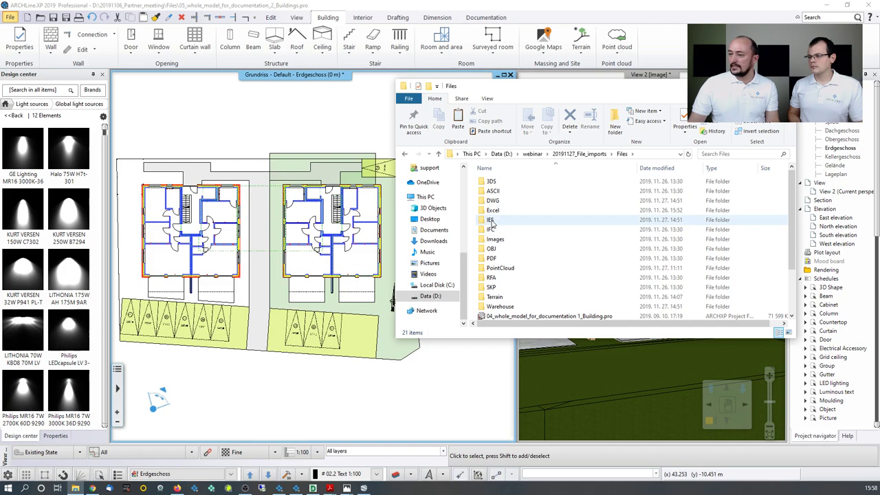
pyautogui.click(491, 221)
pyautogui.doubleClick(491, 222)
# - View the soft-arrow.png light pattern image, then close the image viewer
pyautogui.click(521, 316)
pyautogui.scroll(-5, 521, 315)
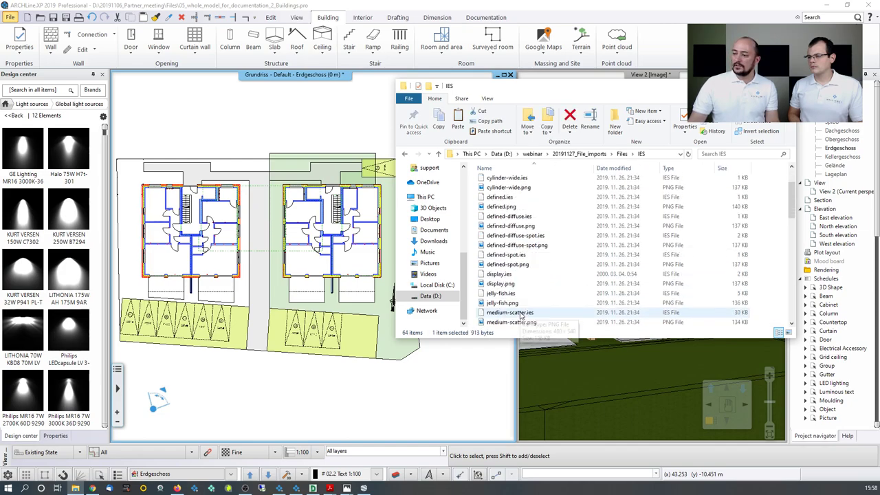
pyautogui.scroll(-2, 520, 315)
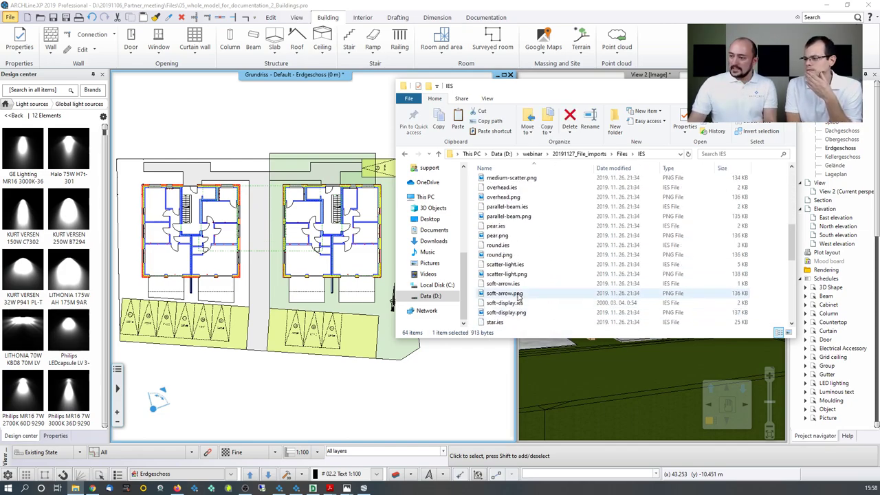
pyautogui.click(517, 294)
pyautogui.doubleClick(513, 295)
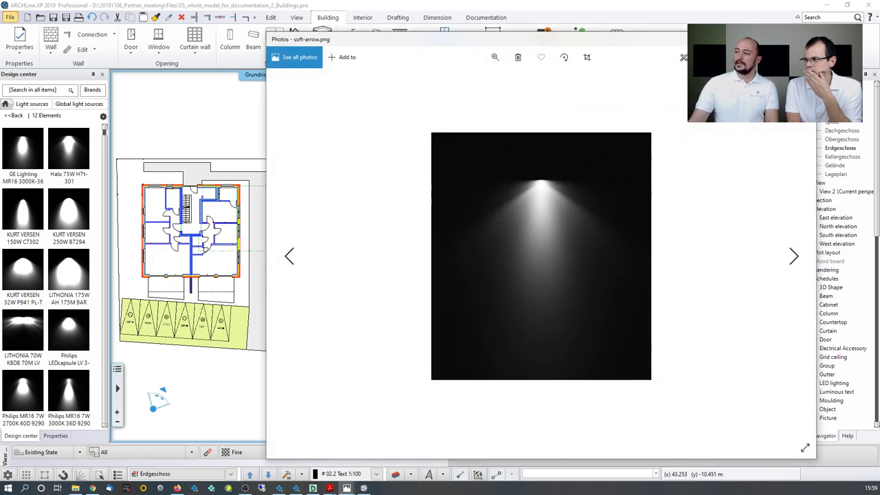
pyautogui.hotkey('alt', 'F4')
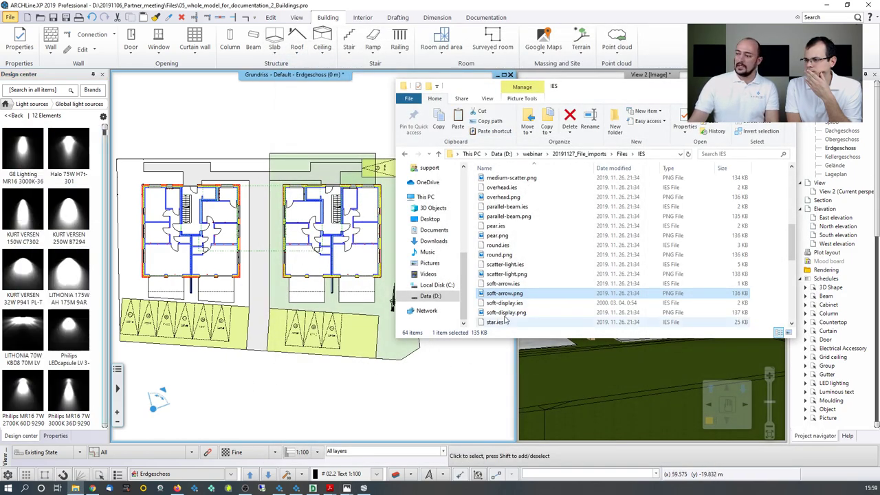
pyautogui.click(103, 117)
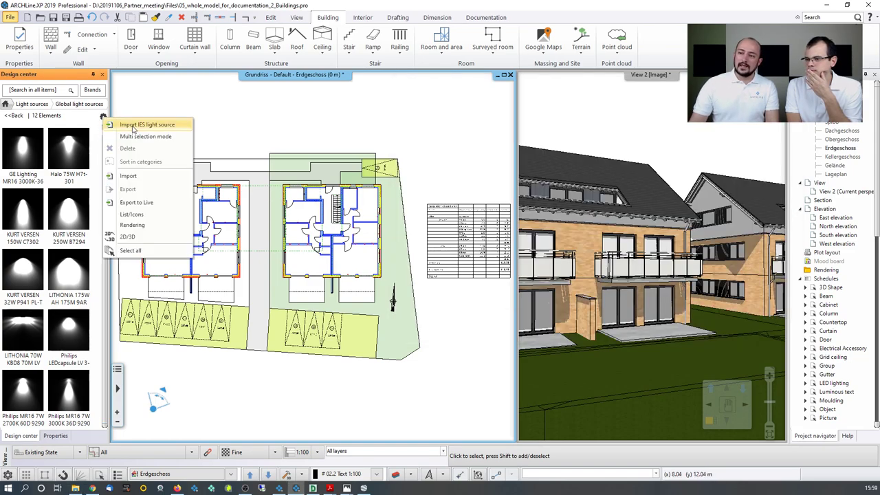
# - Import soft-arrow.ies from Files > IES as an IES light source, bringing the library to 13
pyautogui.click(134, 125)
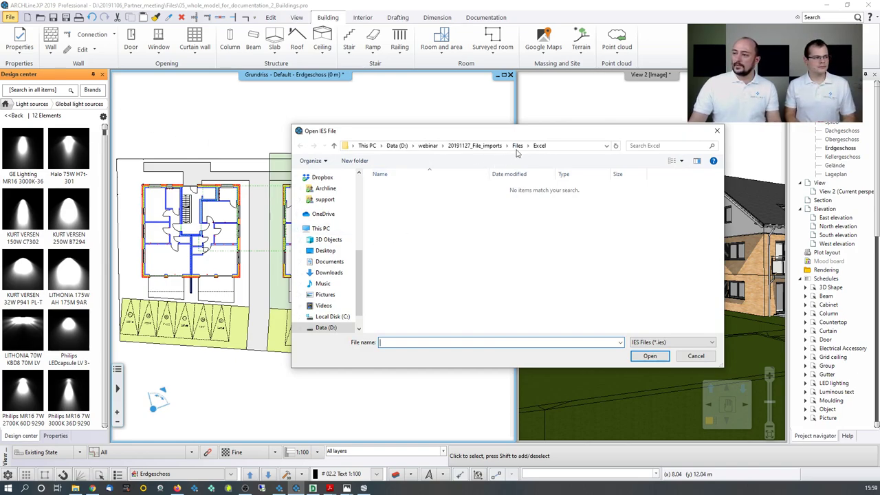
pyautogui.click(517, 145)
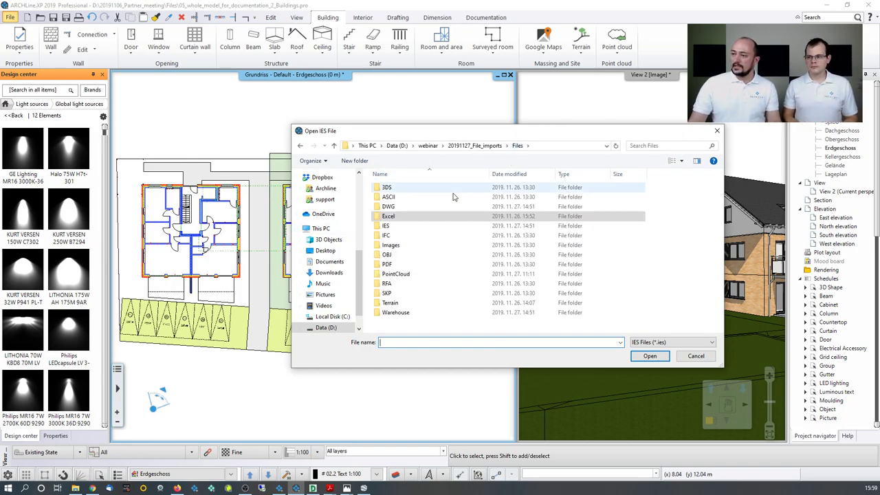
pyautogui.doubleClick(394, 230)
pyautogui.click(405, 255)
pyautogui.scroll(-6, 404, 258)
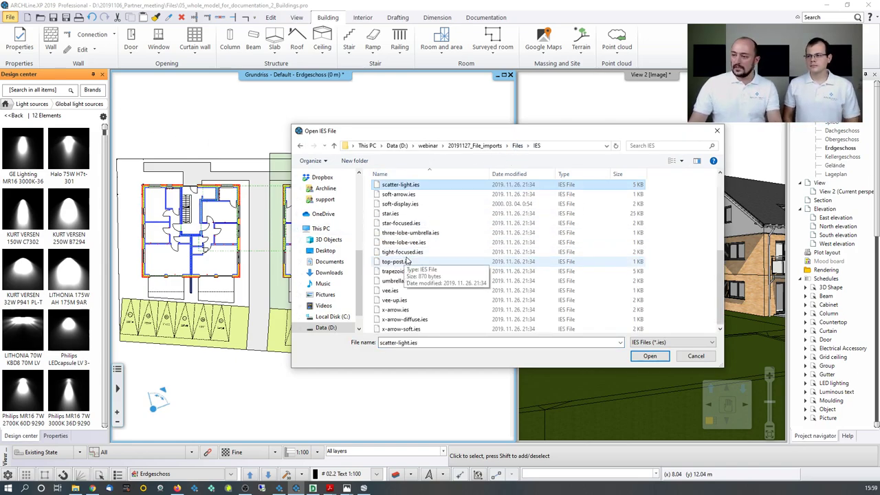
pyautogui.click(400, 195)
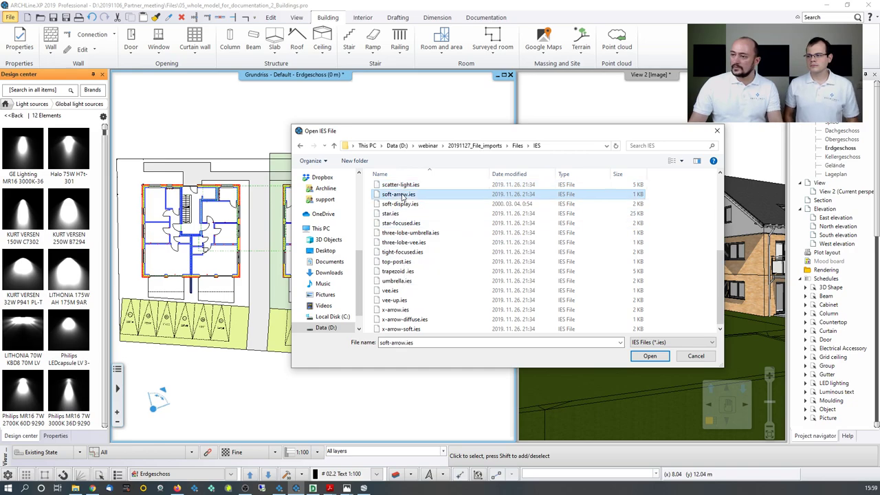
pyautogui.click(650, 355)
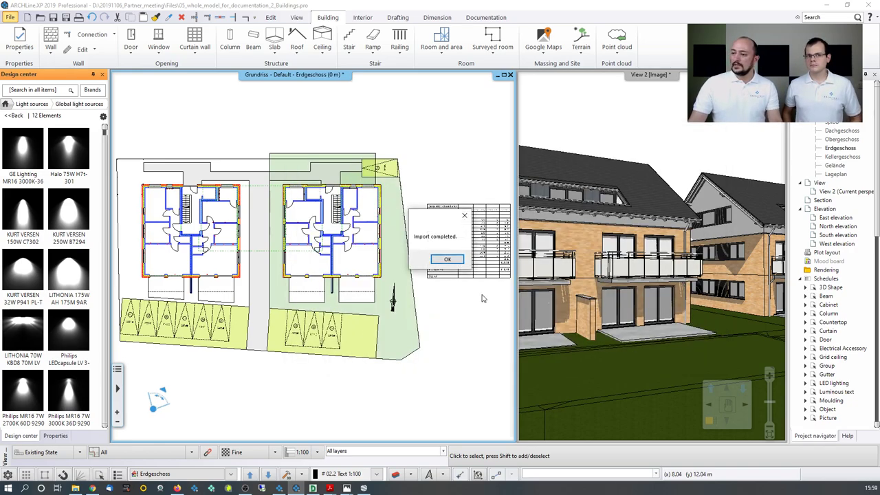
pyautogui.click(446, 259)
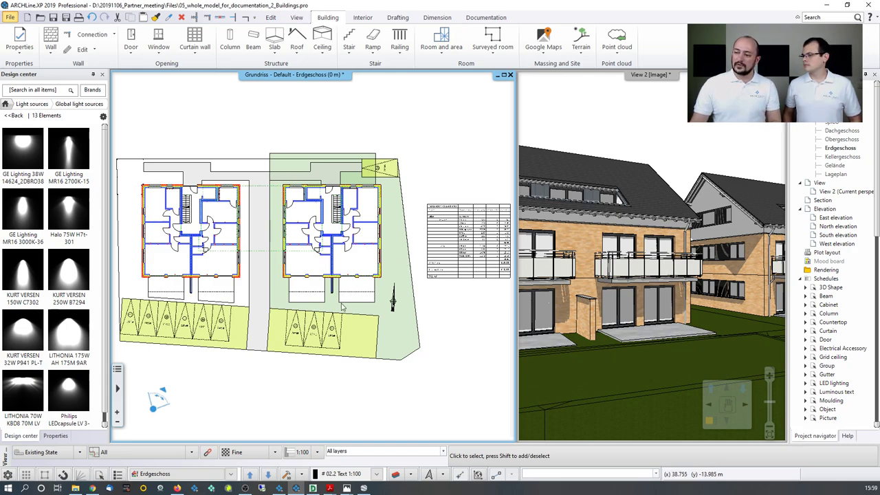
pyautogui.moveTo(93, 282)
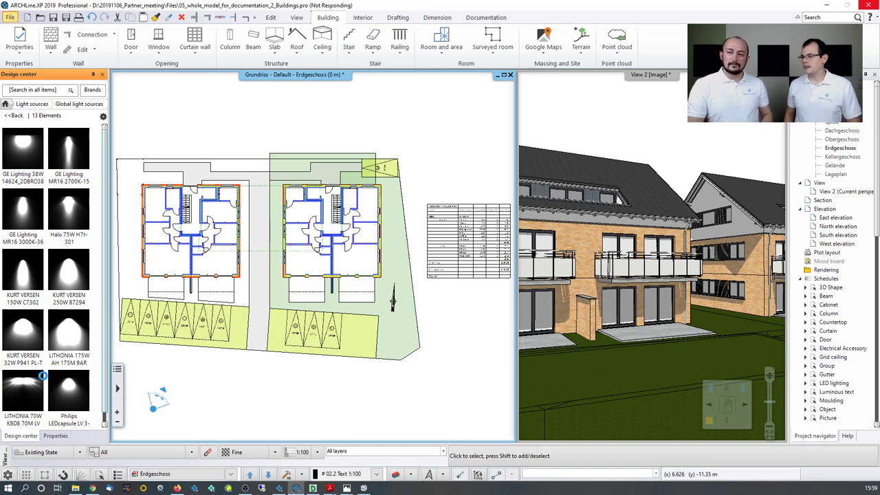
pyautogui.scroll(-2, 43, 376)
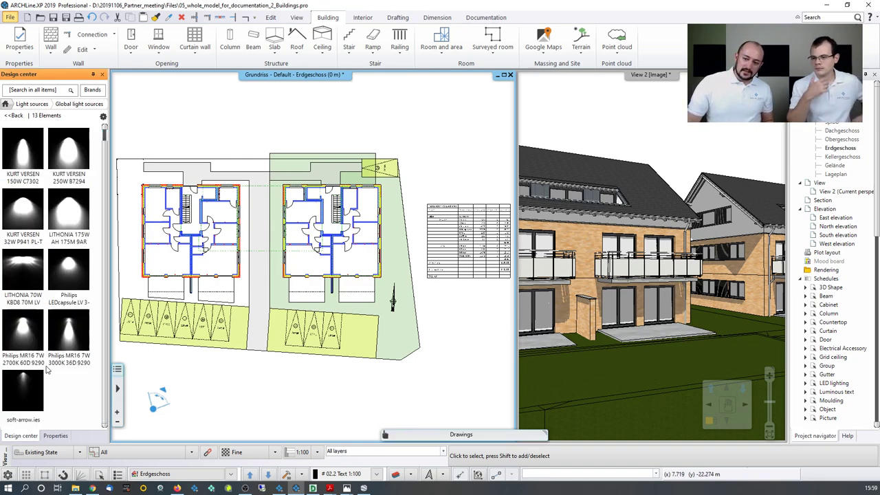
pyautogui.moveTo(44, 372)
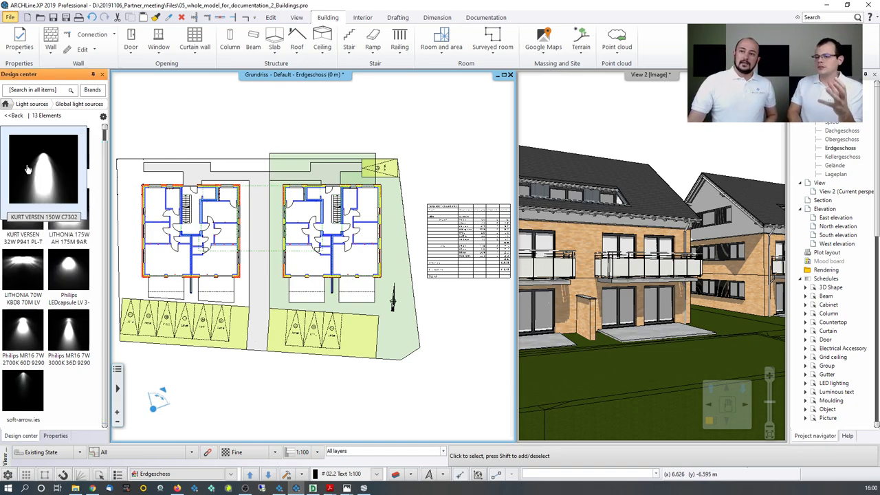
# - Open the Books (3) folder under 3D WAREHOUSE objects, then return to the category list
pyautogui.click(5, 103)
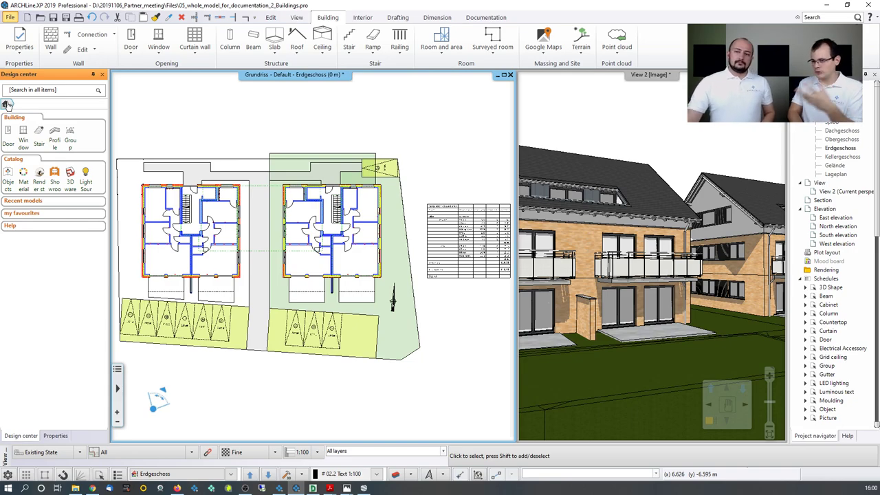
pyautogui.click(10, 177)
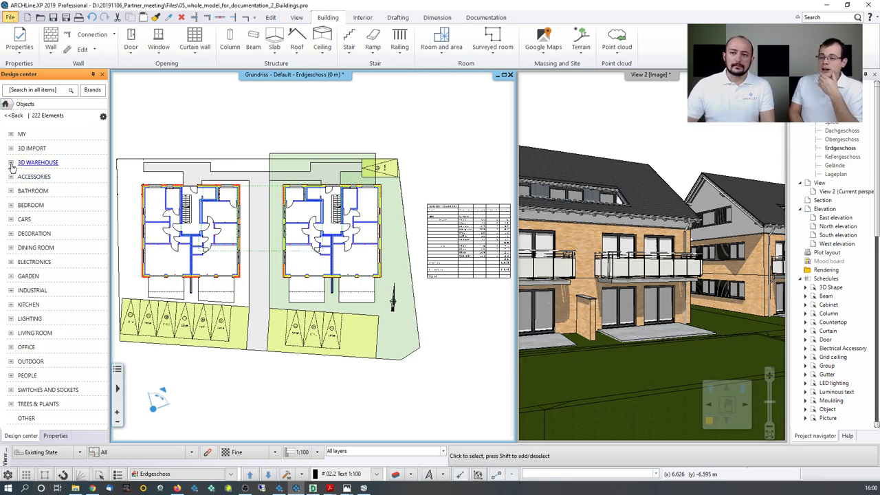
pyautogui.click(14, 163)
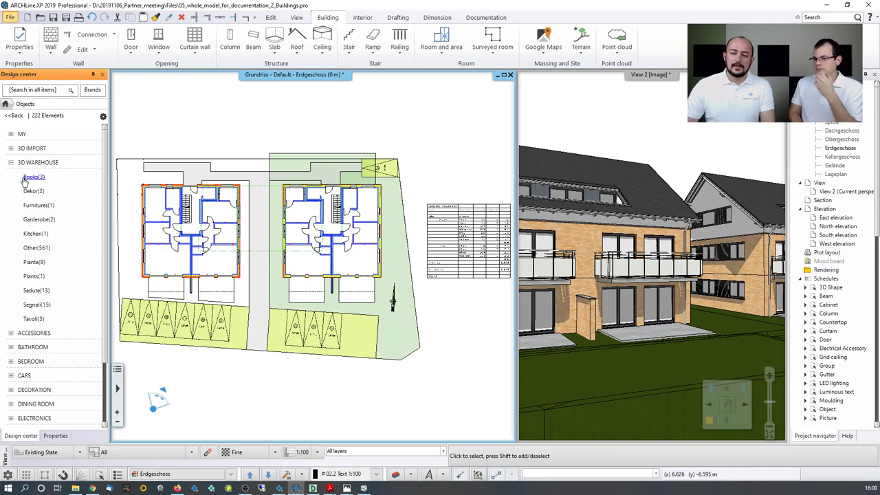
pyautogui.click(27, 177)
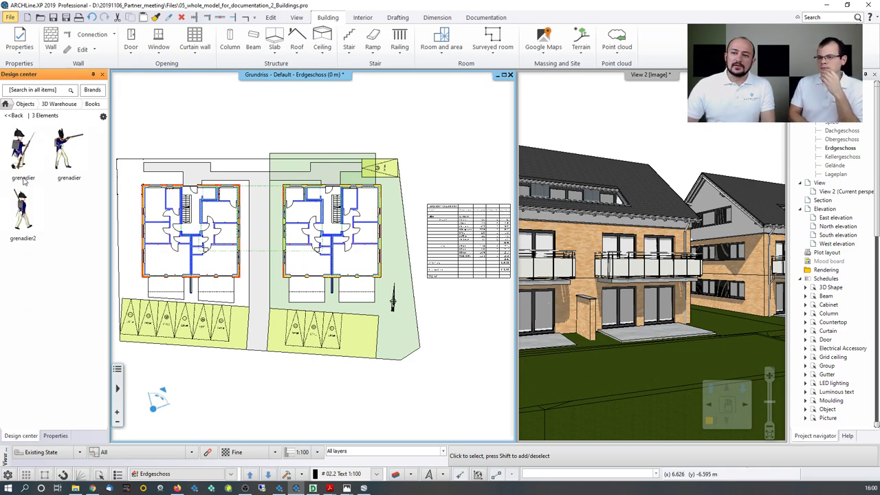
pyautogui.click(14, 115)
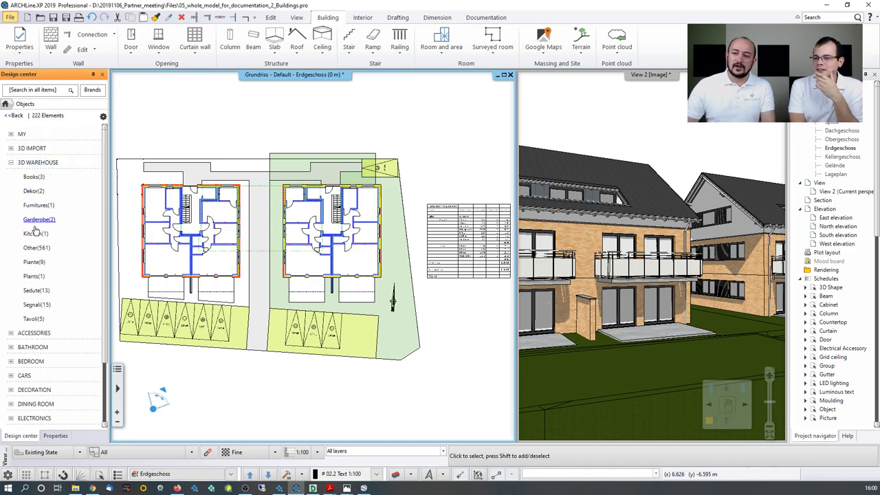
# - Open the Other folder and preview its 561 object thumbnails
pyautogui.click(36, 248)
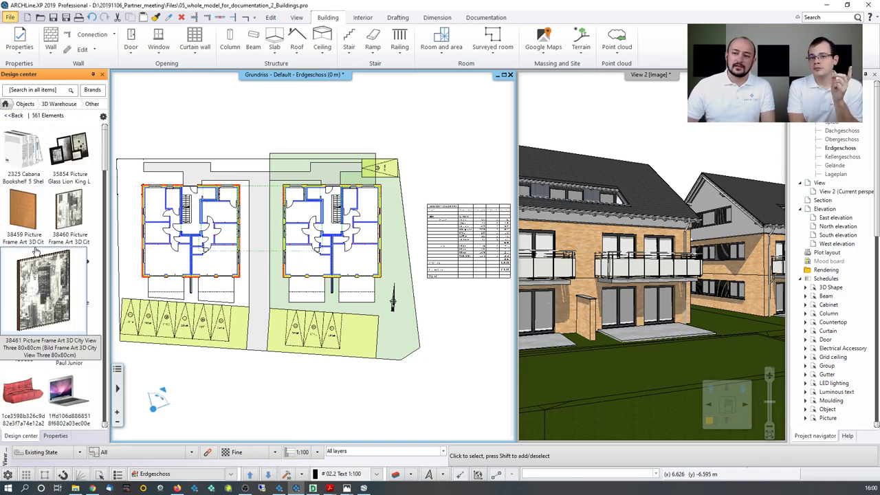
pyautogui.moveTo(75, 265)
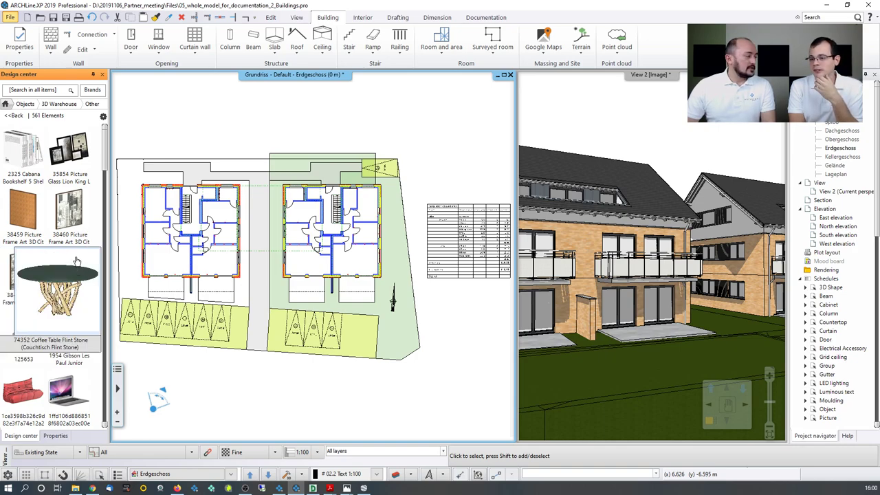
pyautogui.moveTo(41, 342)
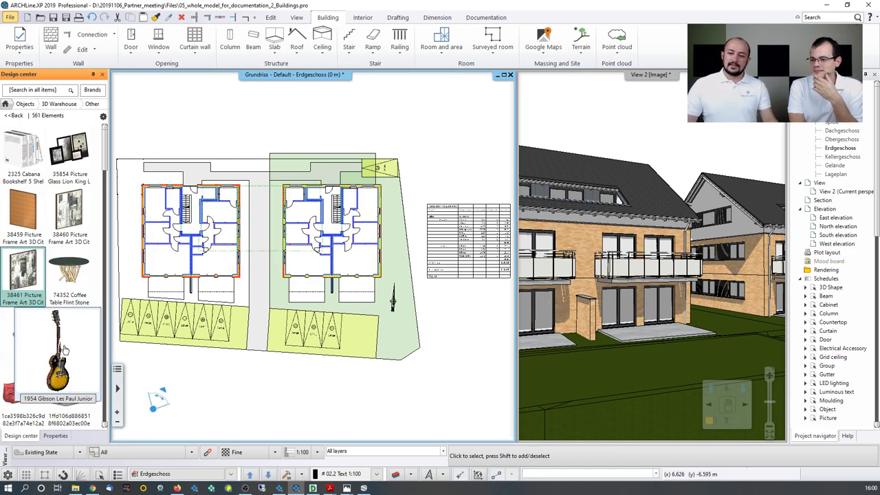
pyautogui.moveTo(20, 292)
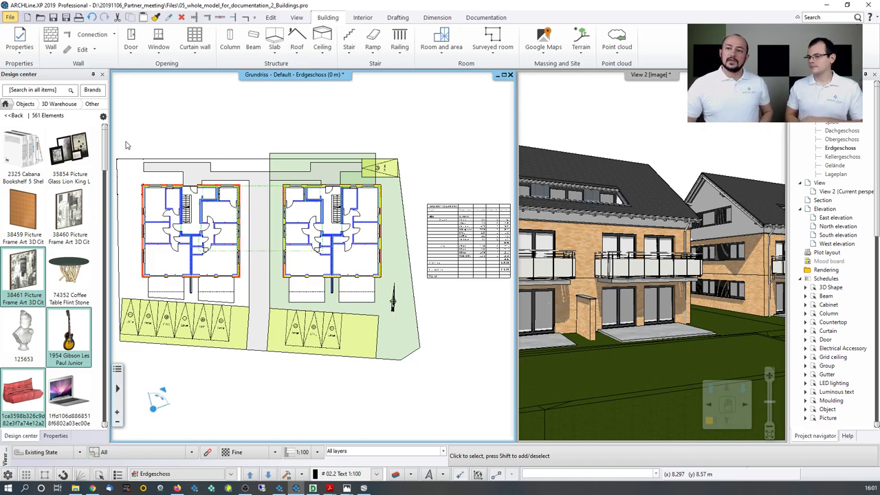
pyautogui.click(104, 117)
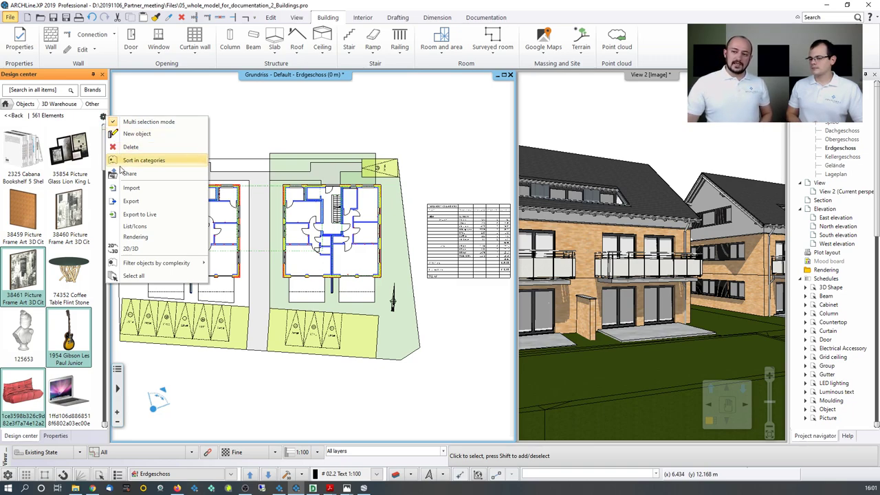
pyautogui.click(129, 201)
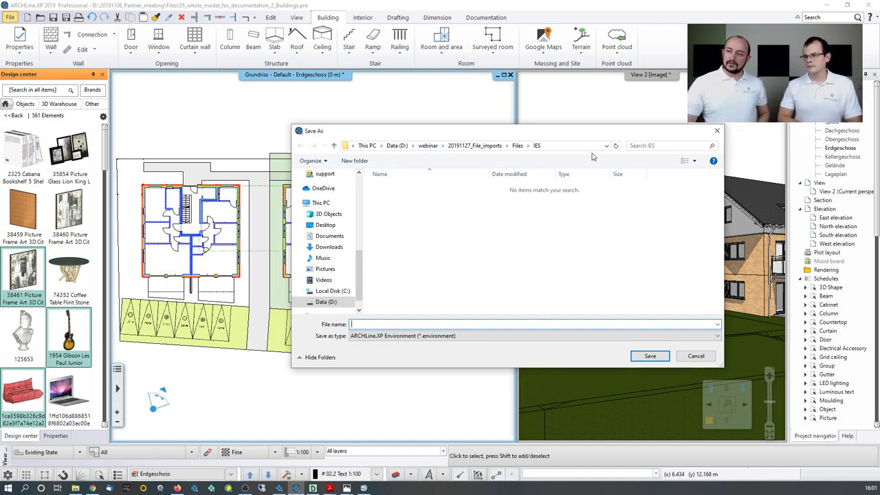
pyautogui.click(717, 132)
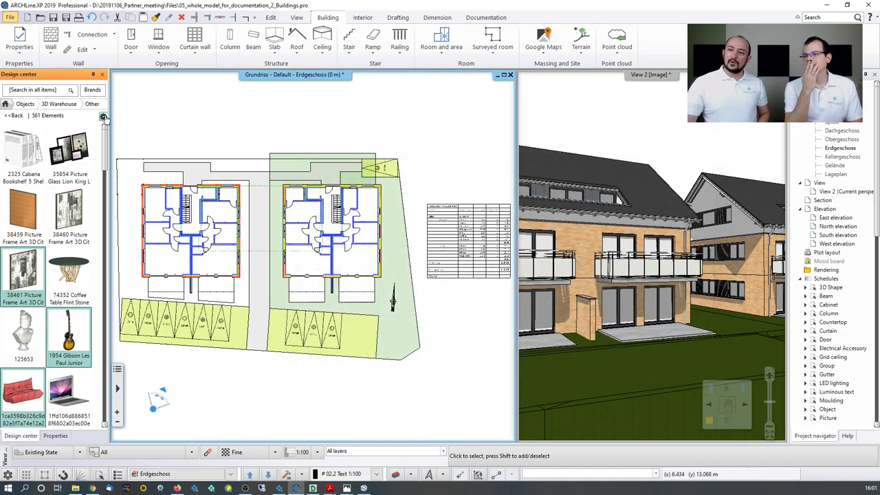
pyautogui.click(103, 116)
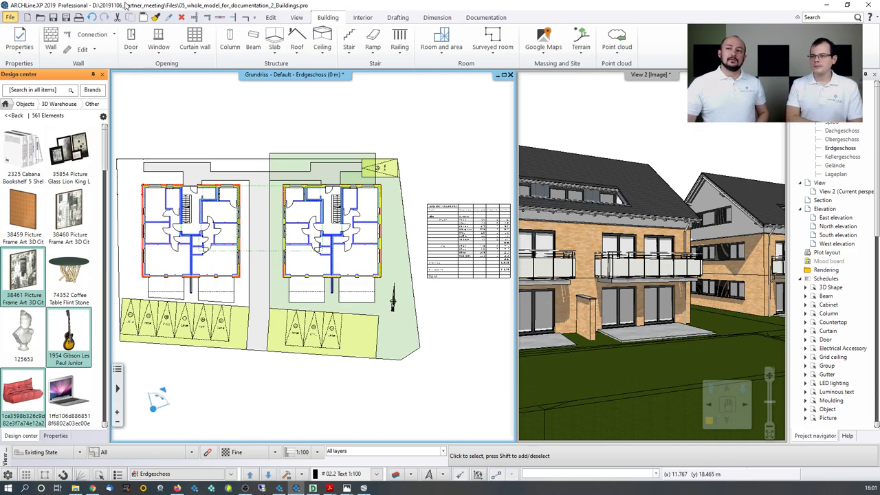
pyautogui.click(126, 5)
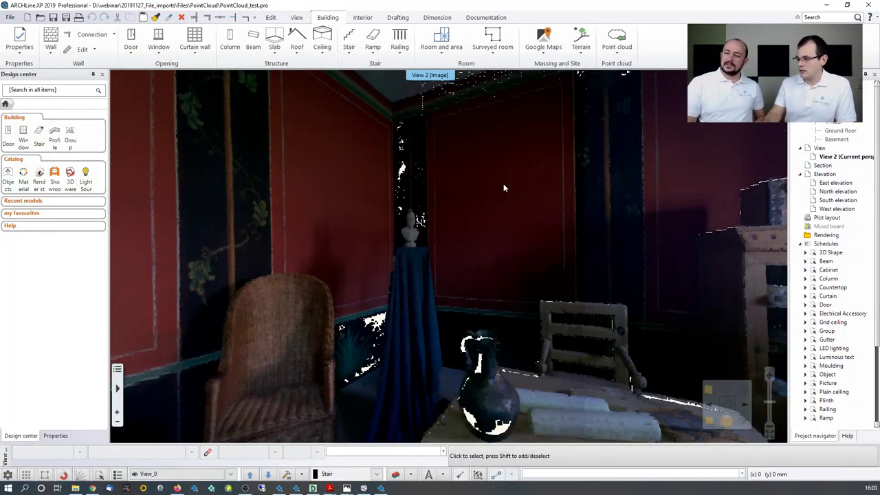
# - Look around the scanned room toward the lit window, curtained doorway and rope barrier
pyautogui.scroll(2, 556, 182)
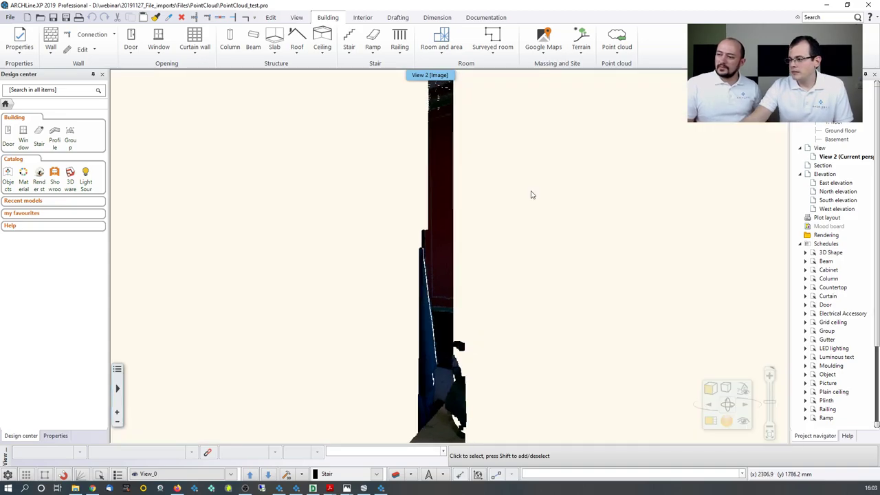
pyautogui.press('Left')
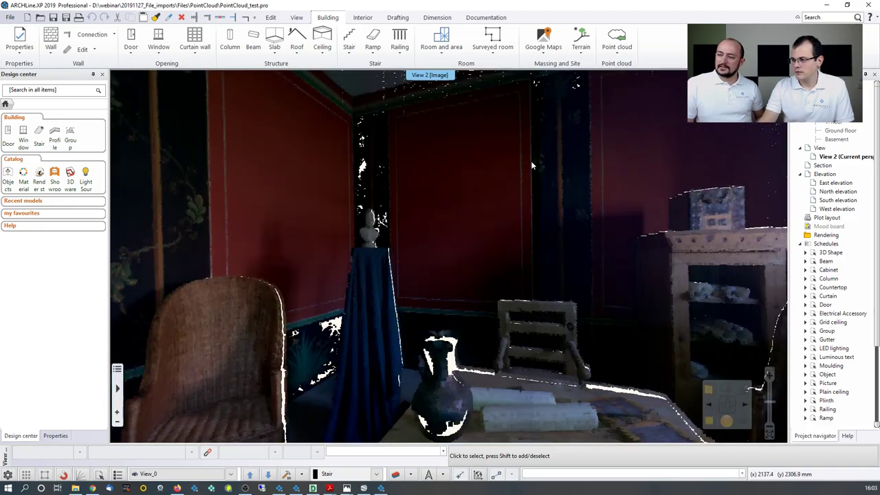
pyautogui.press('Right')
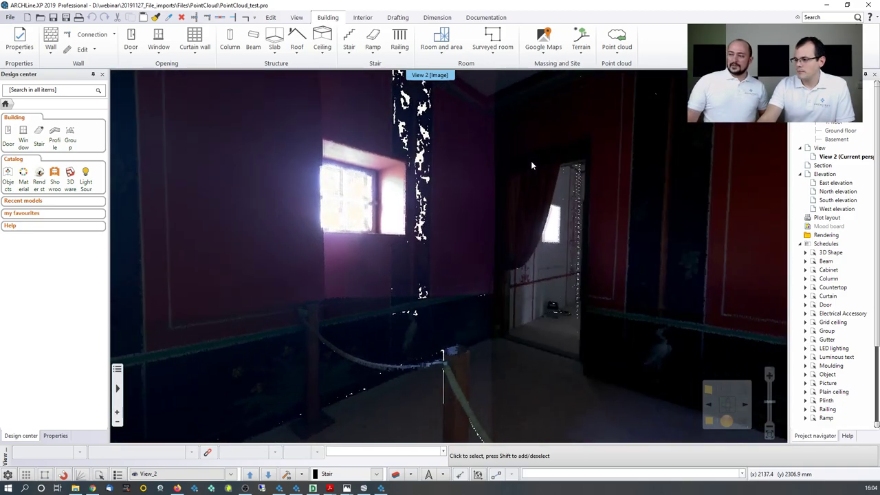
pyautogui.press('Right')
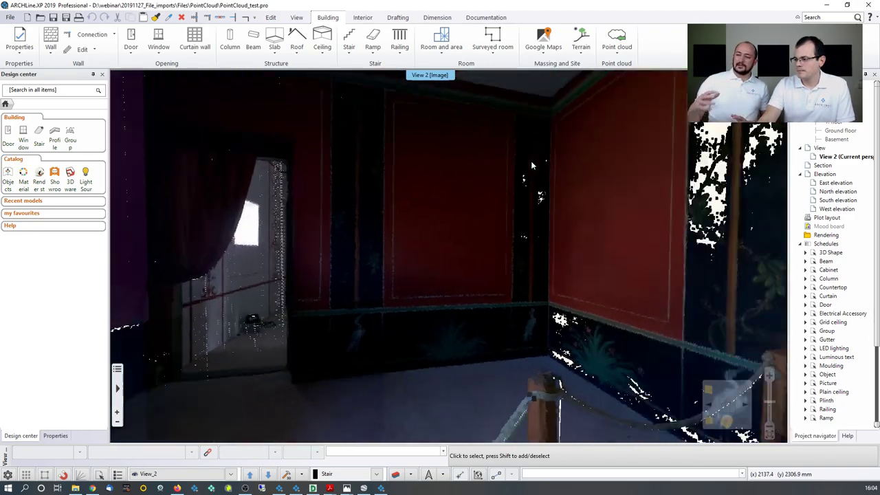
pyautogui.scroll(2, 483, 231)
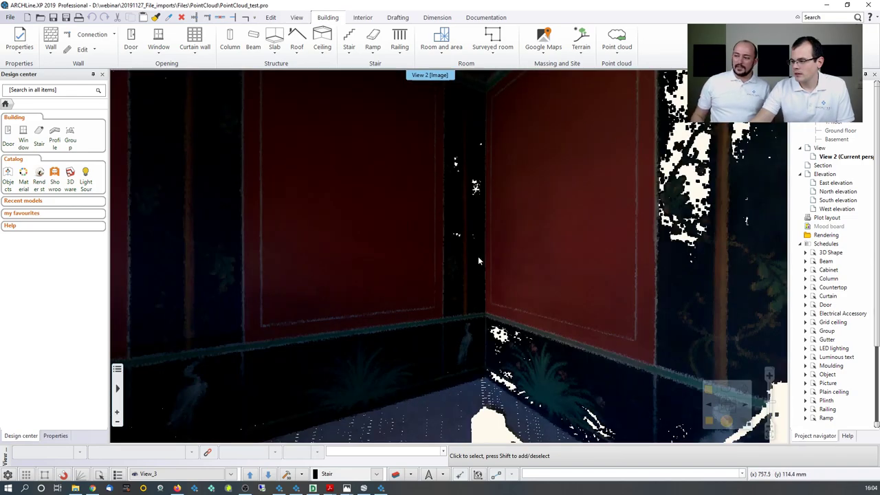
pyautogui.moveTo(483, 274); pyautogui.dragTo(673, 300)
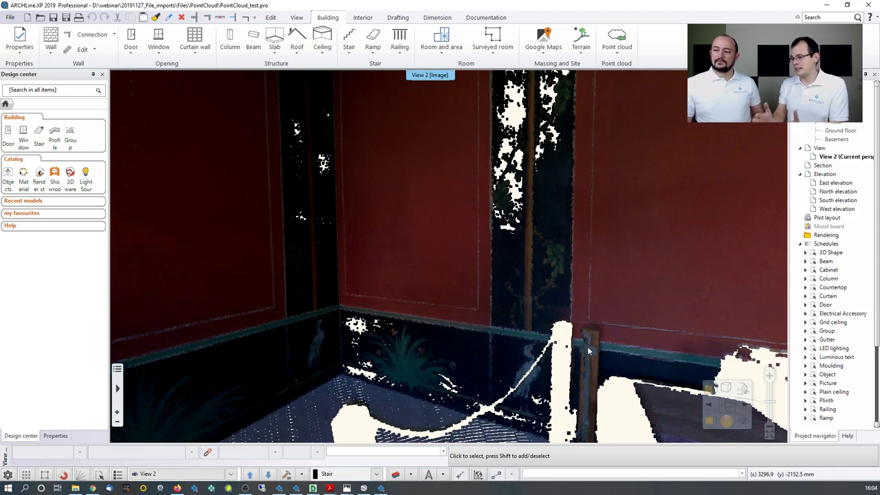
# - Zoom out and orbit to view the scanned building from above
pyautogui.scroll(6, 415, 255)
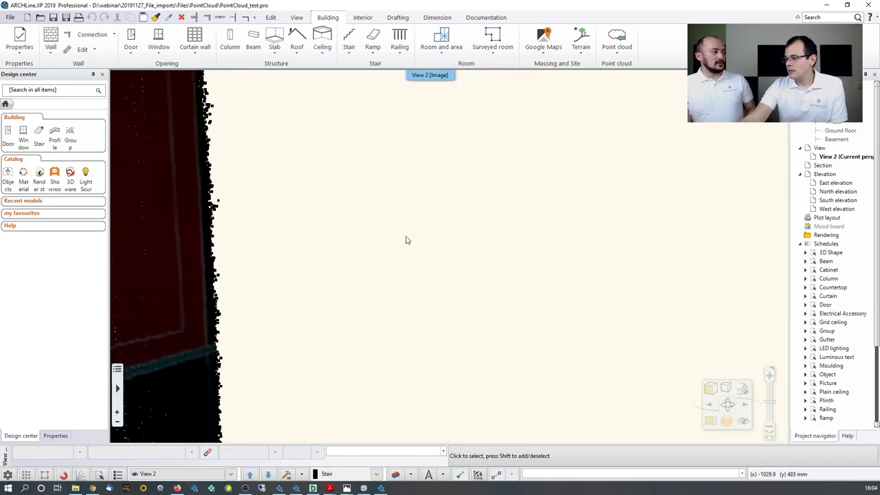
pyautogui.scroll(-3, 408, 220)
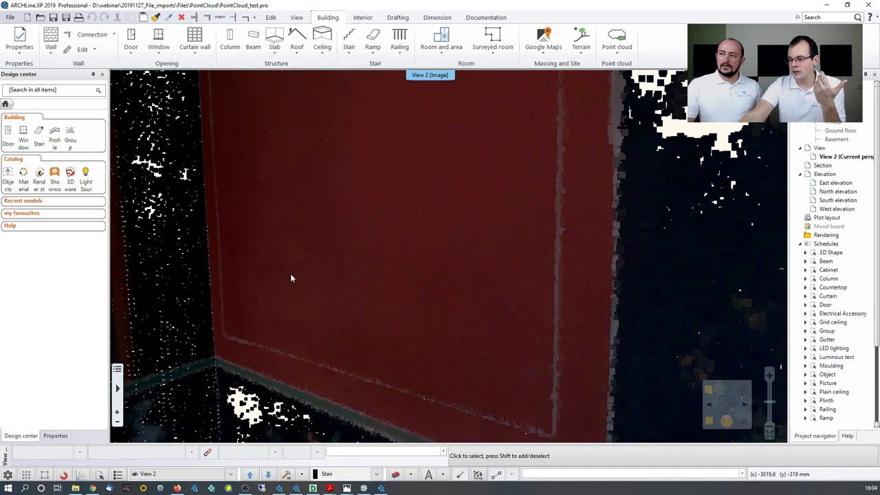
pyautogui.scroll(-5, 290, 273)
pyautogui.scroll(-3, 299, 276)
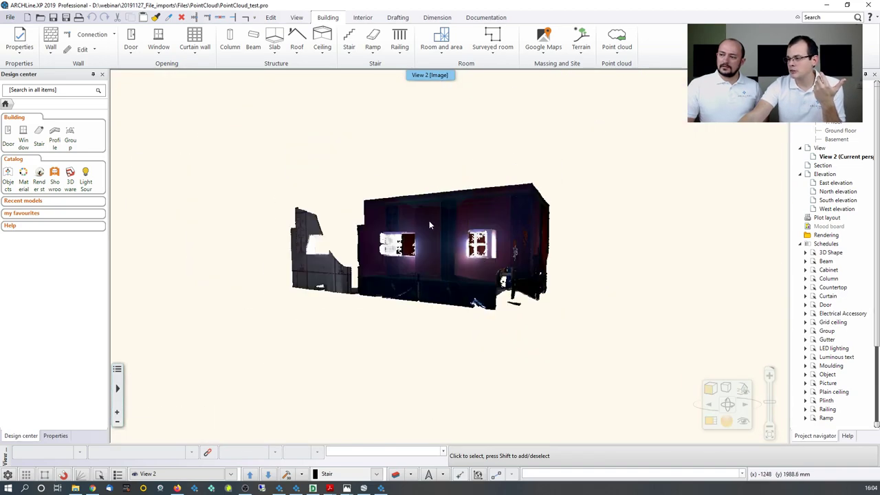
pyautogui.moveTo(445, 212); pyautogui.dragTo(462, 240, button='middle')
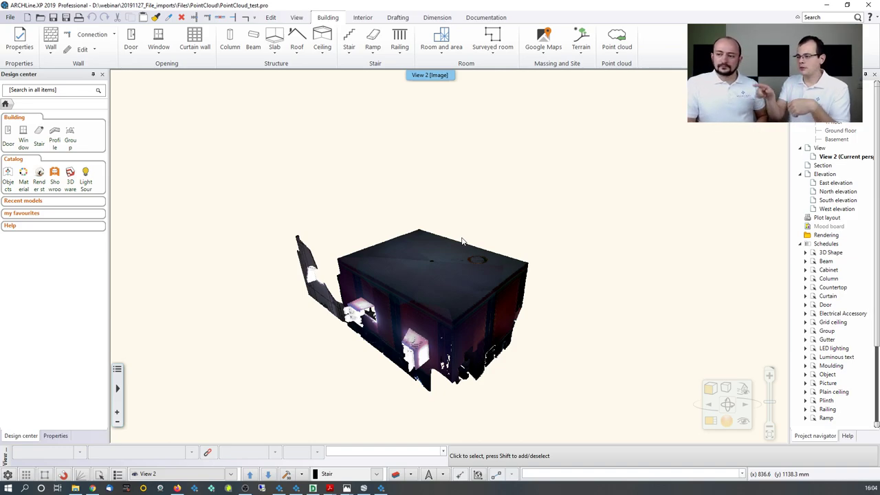
# - Tile the 3D view beside the point-cloud floor plan and zoom the floor plan
pyautogui.click(384, 429)
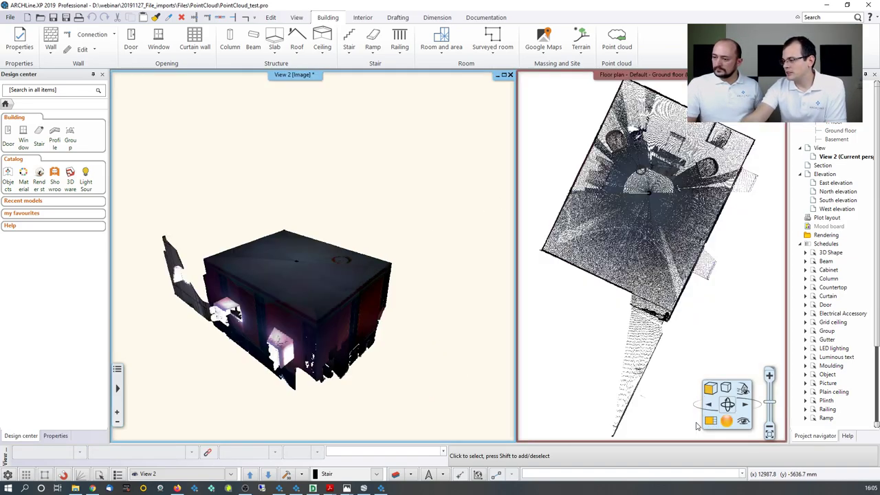
pyautogui.click(647, 221)
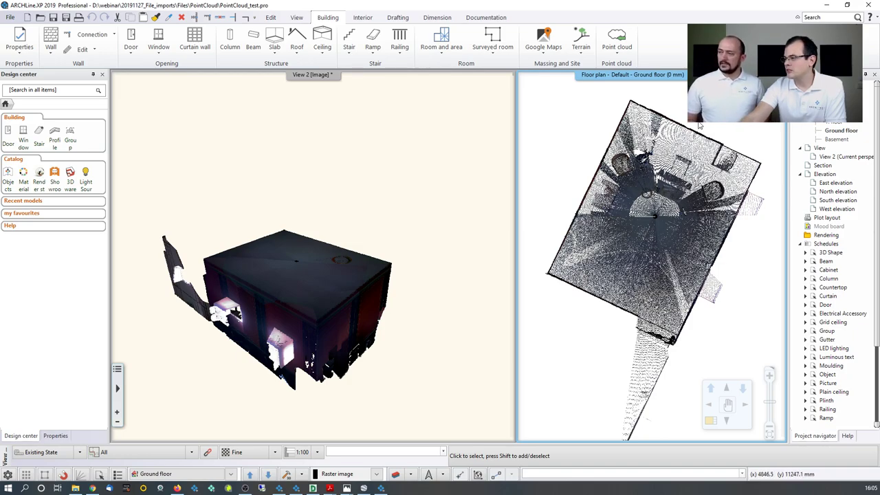
pyautogui.scroll(3, 667, 186)
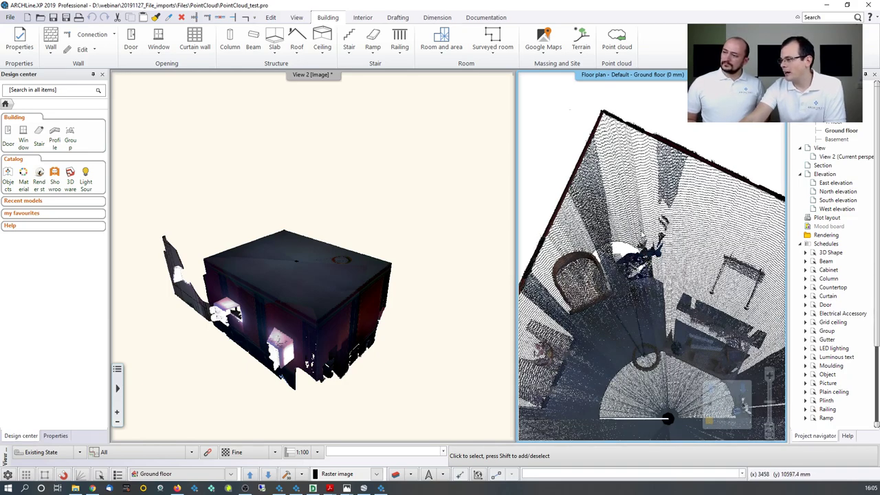
pyautogui.scroll(-3, 698, 333)
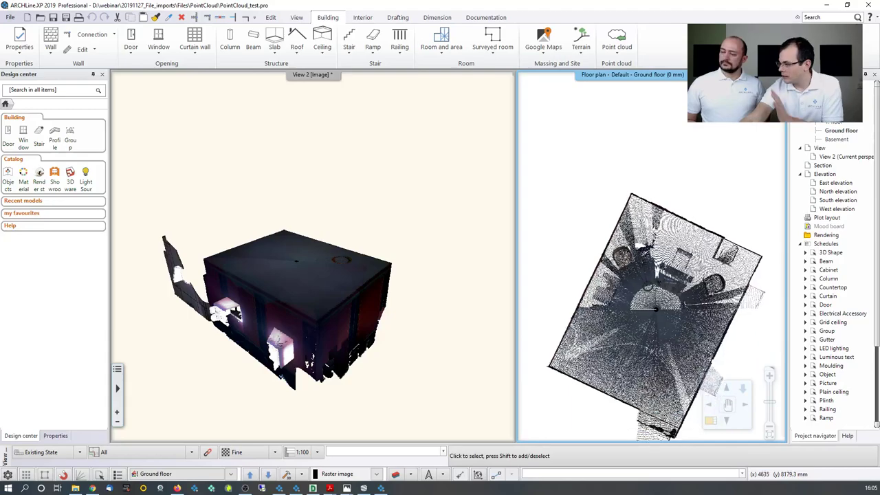
pyautogui.scroll(-1, 650, 223)
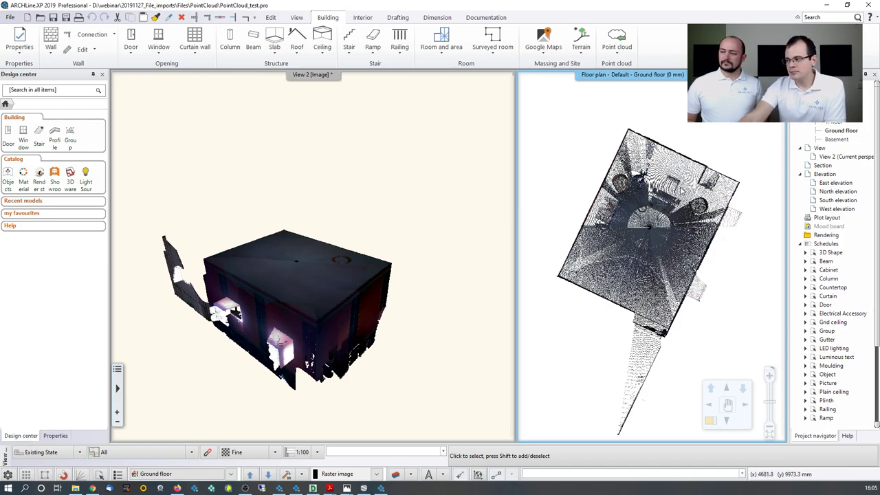
# - Start cropping the point cloud selected in the floor plan
pyautogui.click(617, 45)
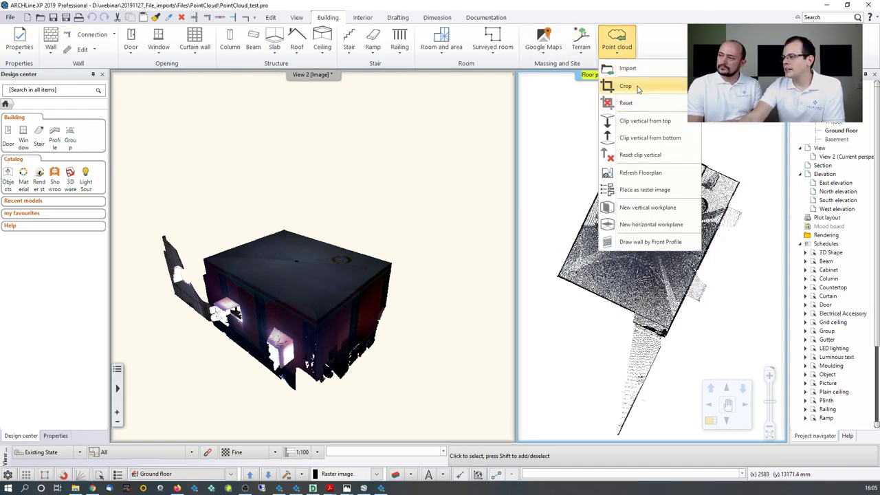
pyautogui.click(622, 86)
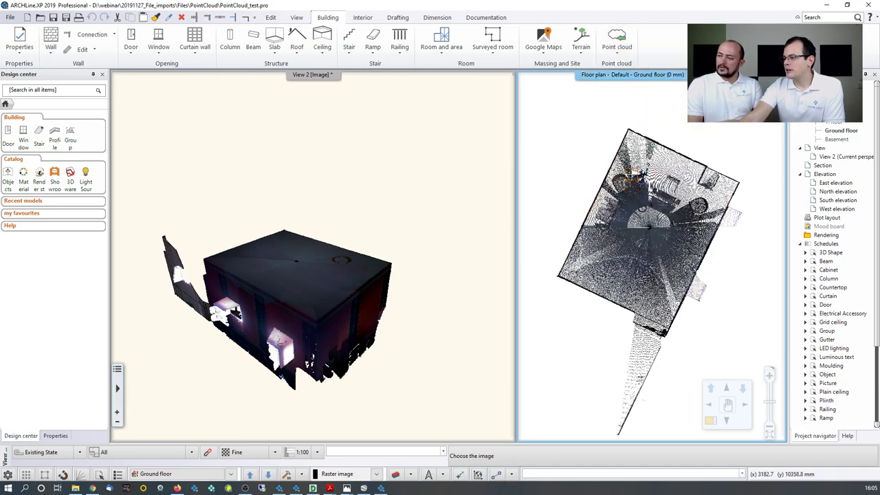
pyautogui.click(632, 176)
pyautogui.click(561, 302)
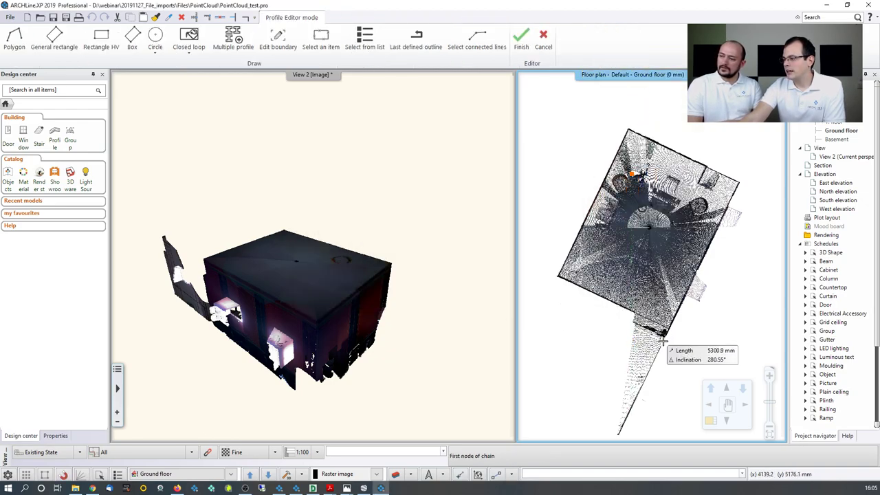
# - Draw a closed rectangular boundary around the room and finish the crop
pyautogui.click(678, 348)
pyautogui.click(539, 279)
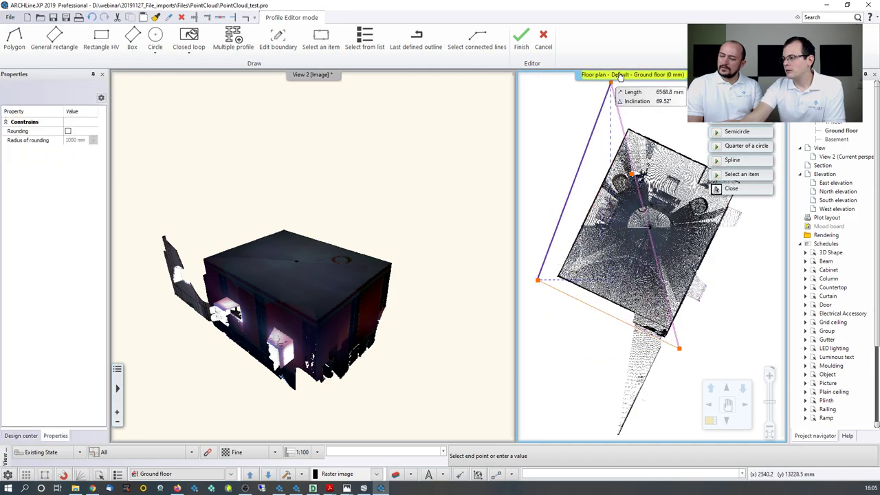
pyautogui.click(630, 100)
pyautogui.click(732, 188)
pyautogui.scroll(2, 715, 179)
pyautogui.scroll(-2, 694, 150)
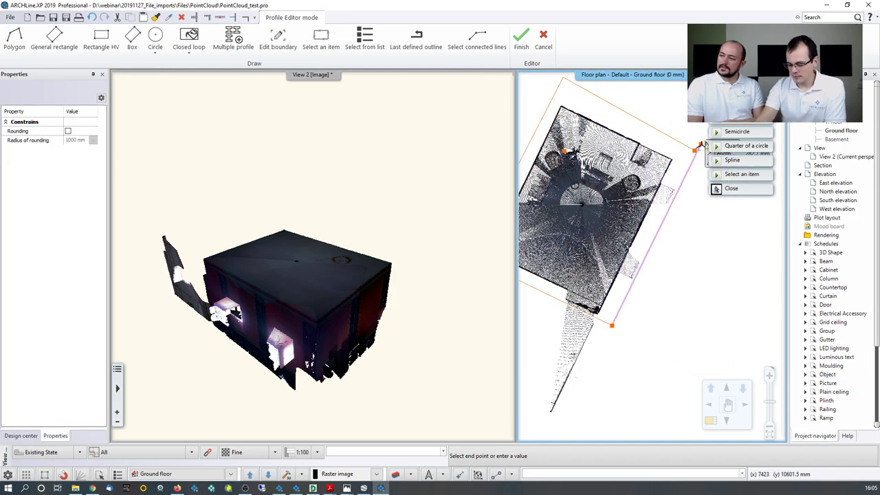
pyautogui.click(701, 146)
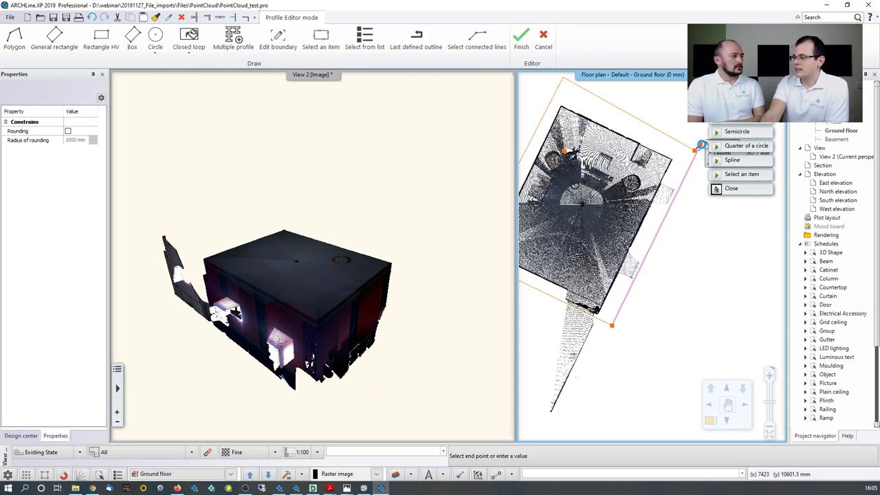
pyautogui.click(701, 145)
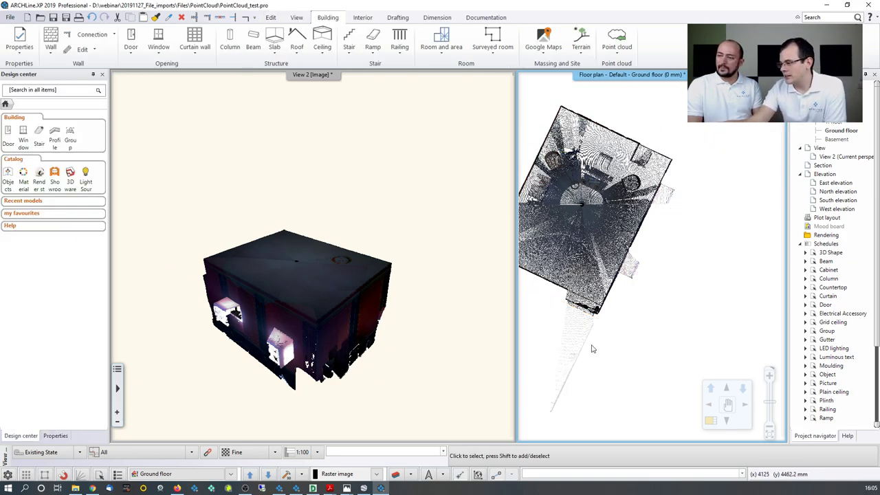
# - Zoom the floor plan onto a scanned wall corner and enlarge the 3D model in View 2
pyautogui.moveTo(609, 260); pyautogui.dragTo(651, 271, button='middle')
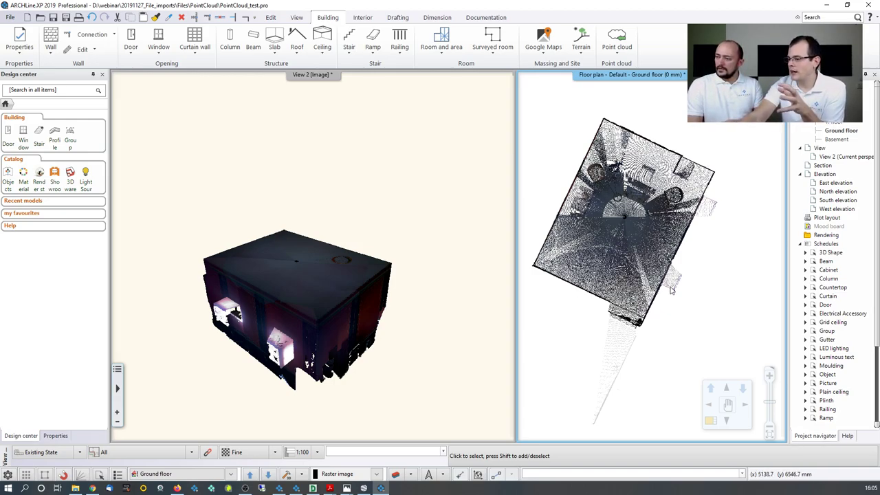
pyautogui.scroll(4, 671, 290)
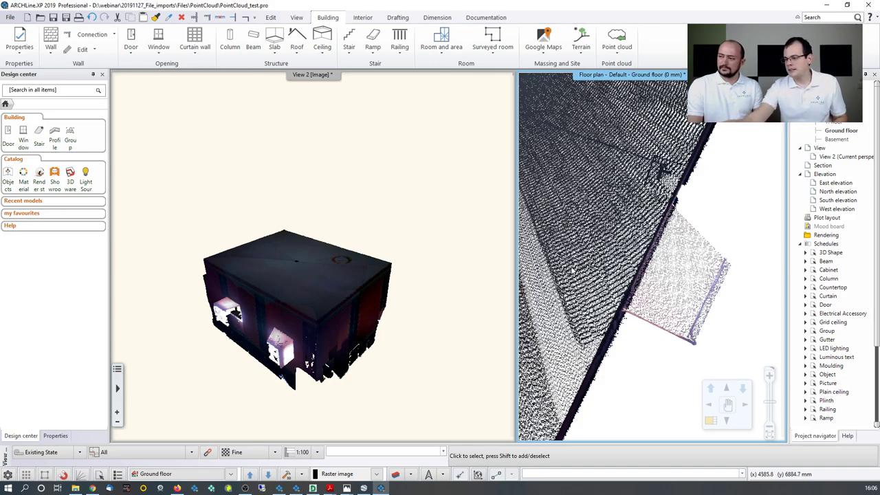
pyautogui.click(365, 252)
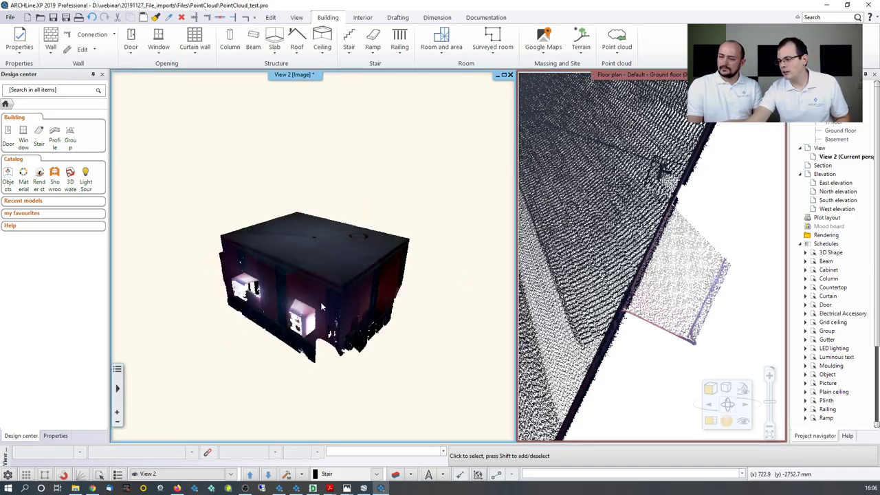
pyautogui.scroll(2, 312, 309)
pyautogui.scroll(-2, 316, 308)
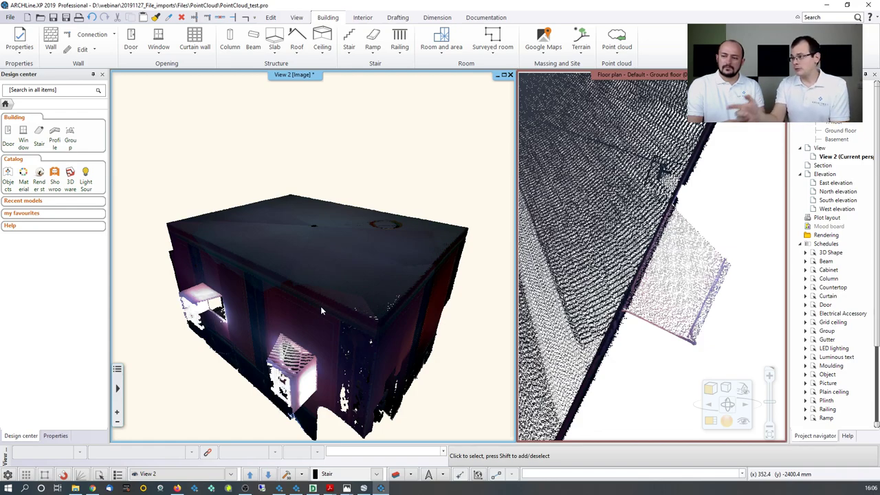
# - Clip the point cloud vertically from the bottom, setting the lower clip plane height in 3D
pyautogui.click(617, 39)
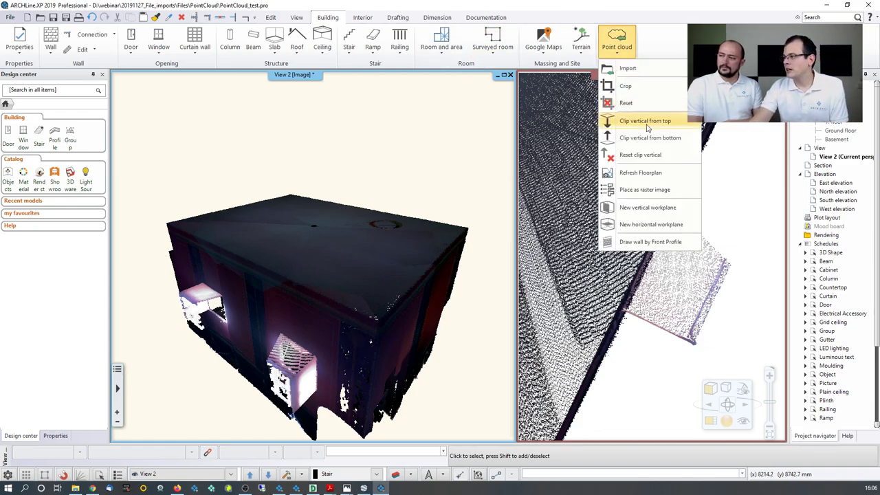
pyautogui.click(659, 140)
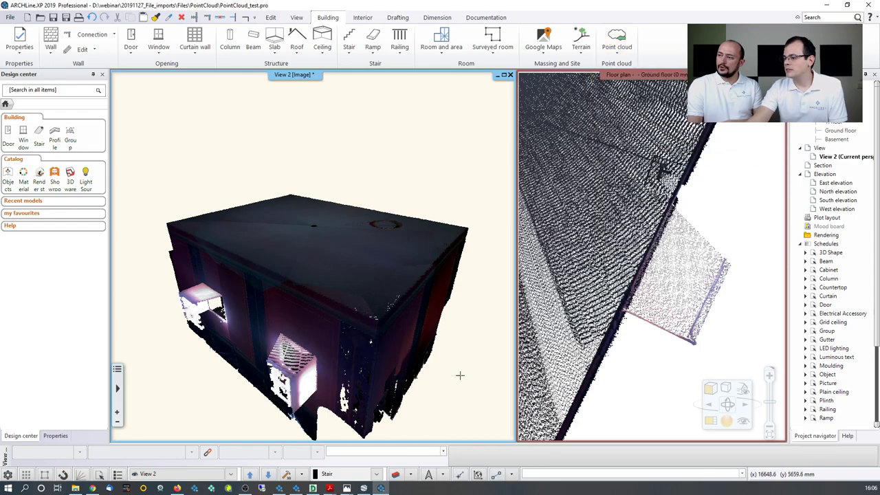
pyautogui.click(326, 376)
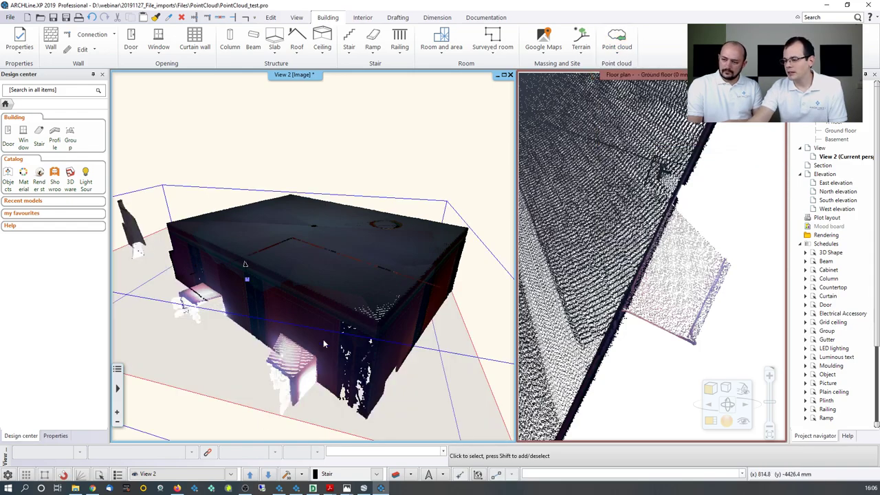
pyautogui.click(246, 275)
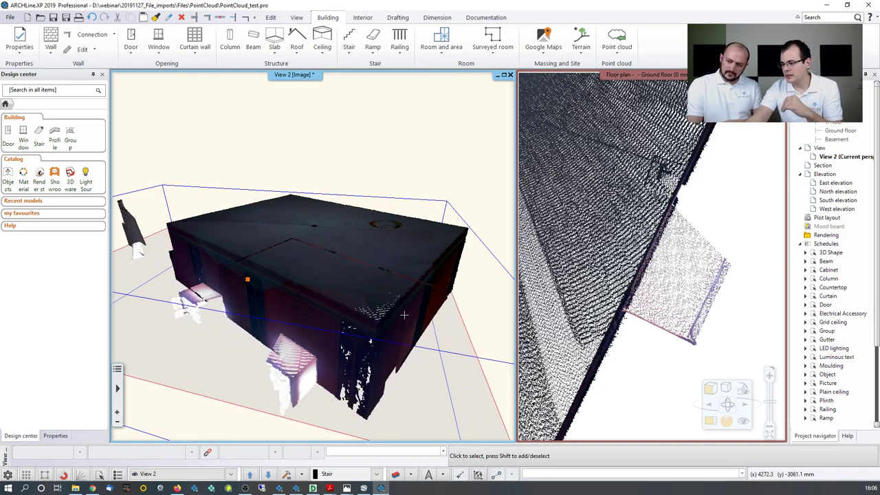
pyautogui.click(405, 321)
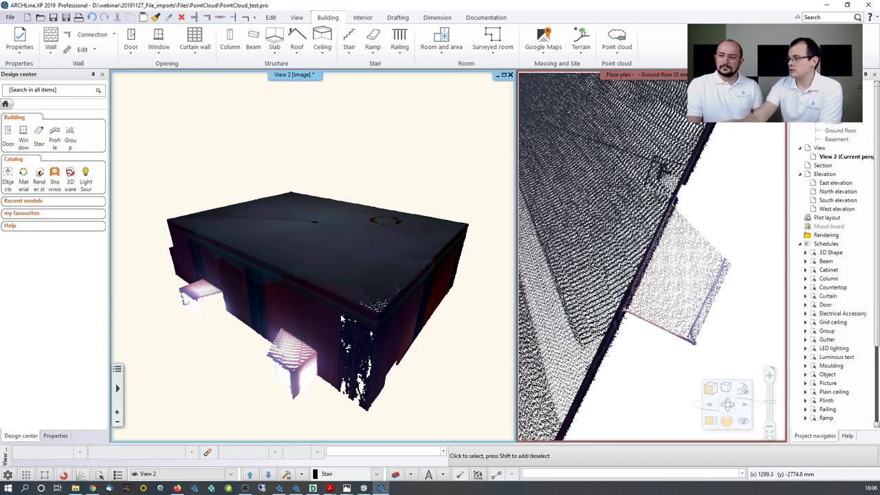
# - Clip the point cloud from the top, lowering the cut to leave a thin wall band
pyautogui.click(618, 45)
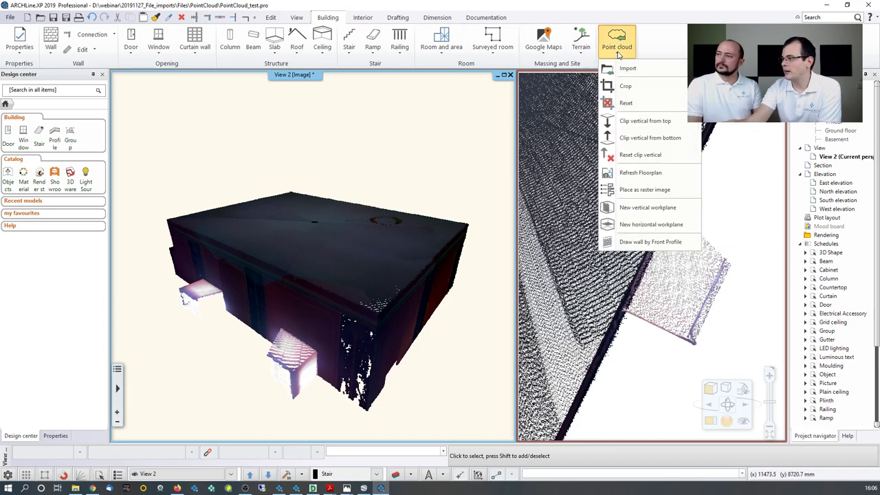
pyautogui.click(645, 121)
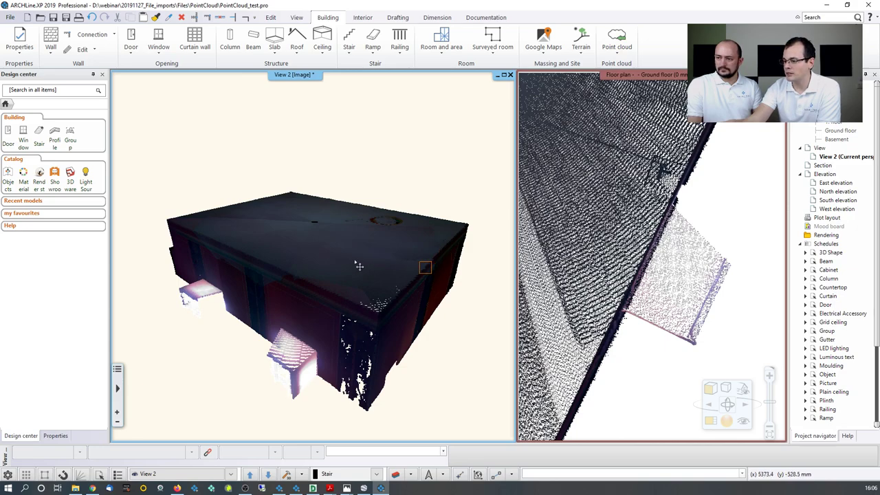
pyautogui.moveTo(249, 292); pyautogui.dragTo(372, 259)
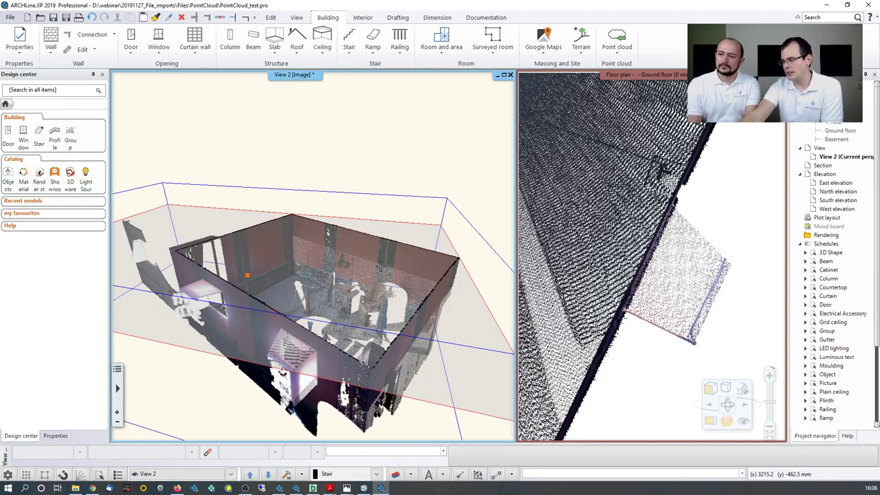
pyautogui.moveTo(381, 267); pyautogui.dragTo(385, 287)
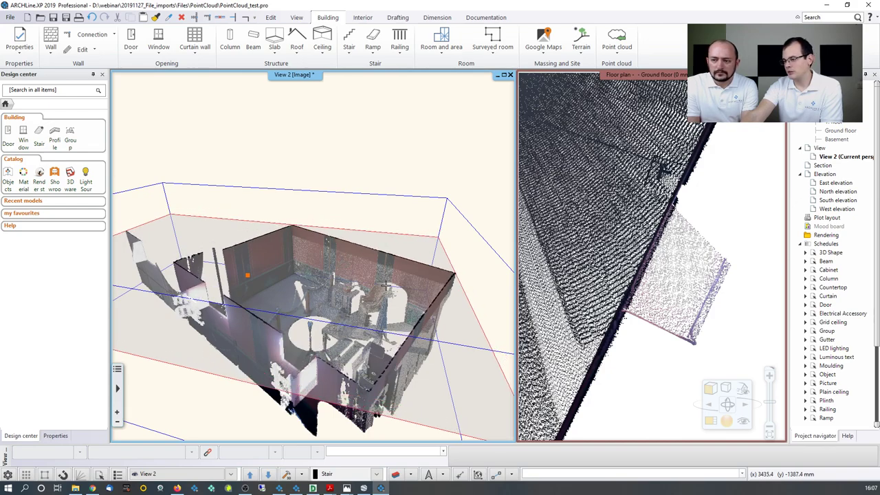
pyautogui.click(387, 286)
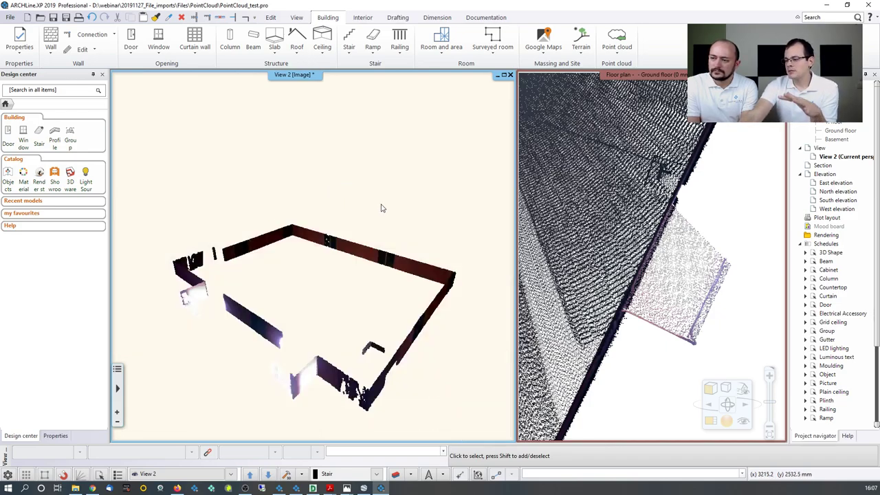
pyautogui.click(612, 210)
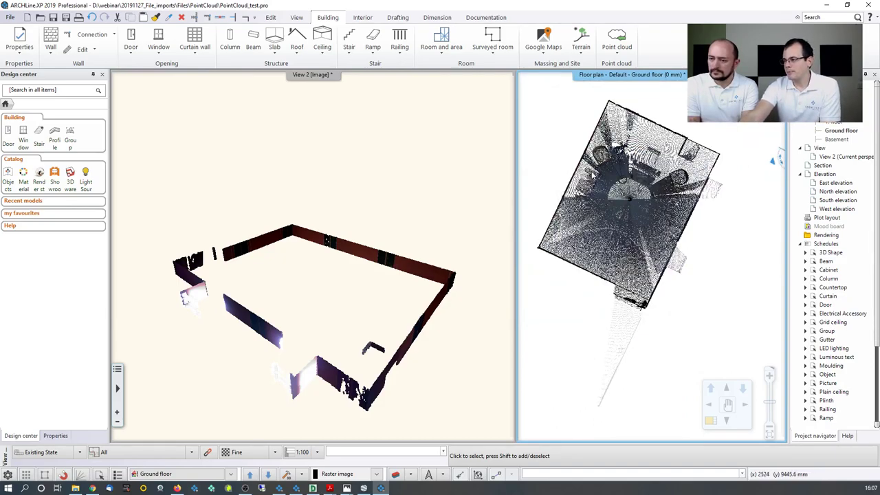
# - Refresh the floor plan from the clipped point cloud in both views
pyautogui.click(617, 41)
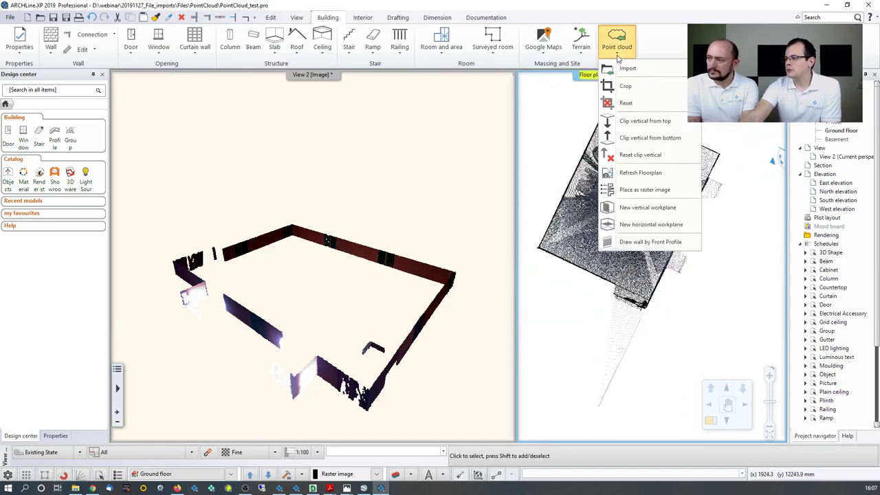
pyautogui.click(661, 176)
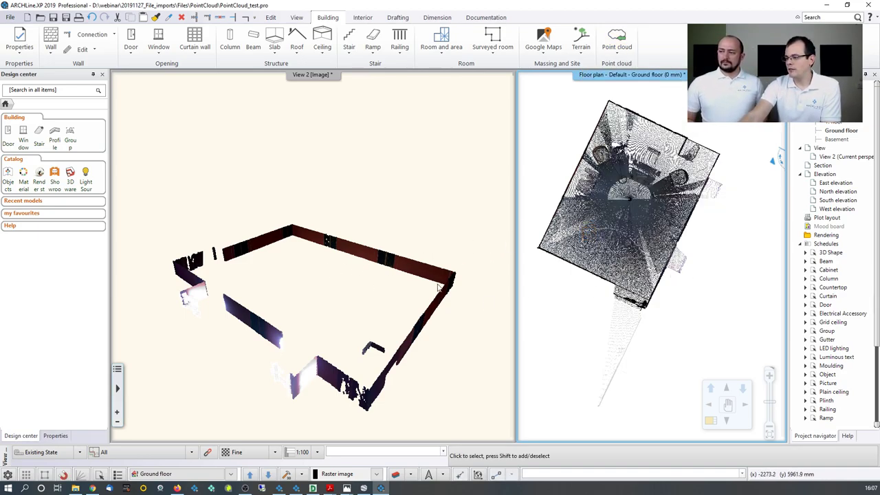
pyautogui.click(467, 193)
pyautogui.click(615, 51)
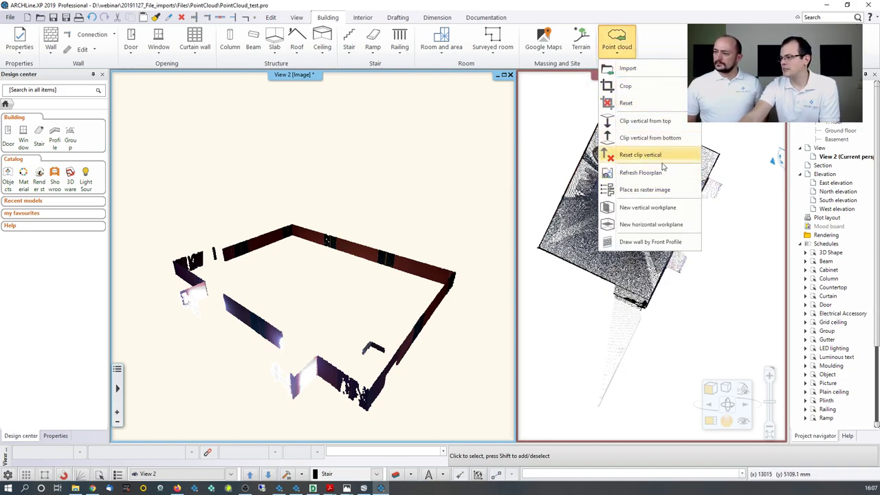
pyautogui.click(641, 172)
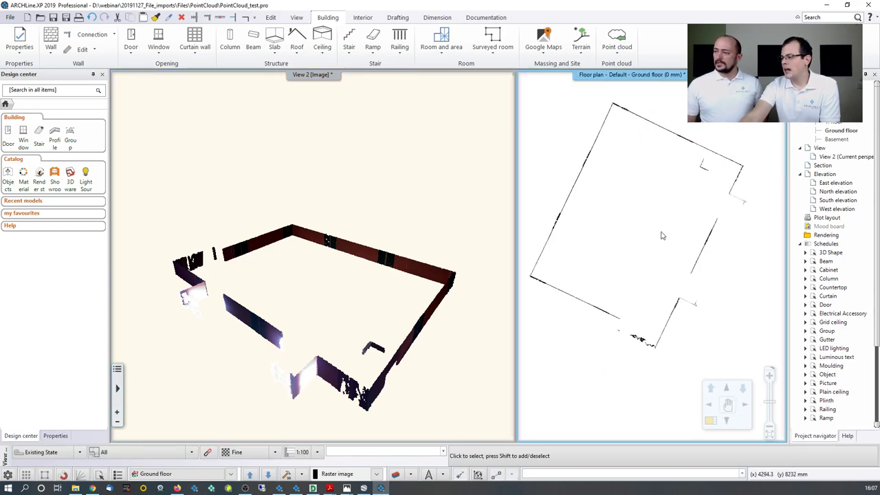
# - Swap the views so the floor plan sits on the left, and zoom in
pyautogui.click(711, 419)
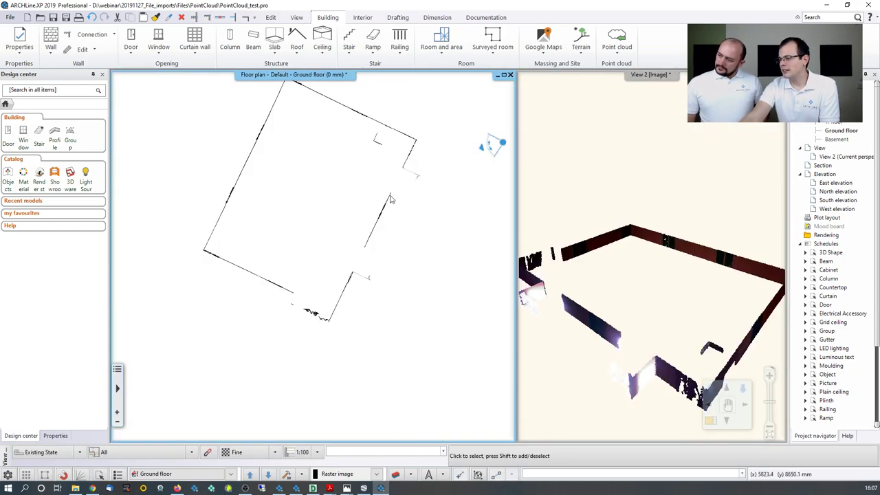
pyautogui.scroll(2, 380, 229)
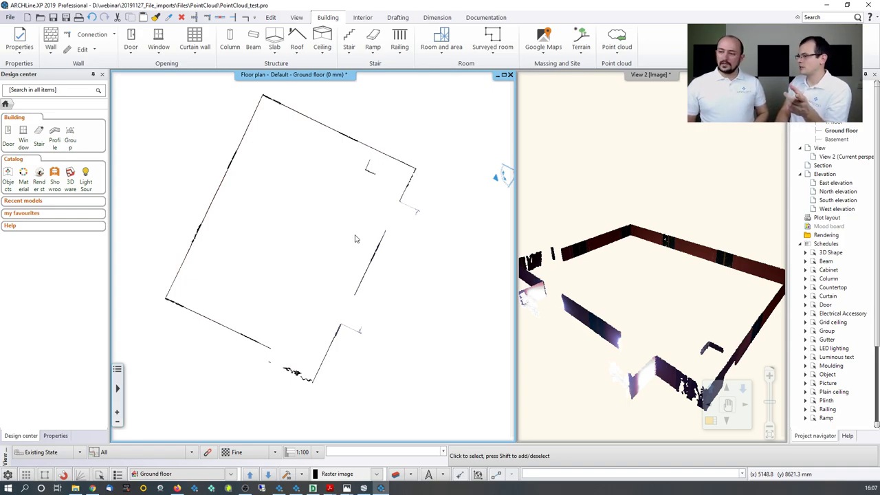
pyautogui.scroll(-1, 310, 177)
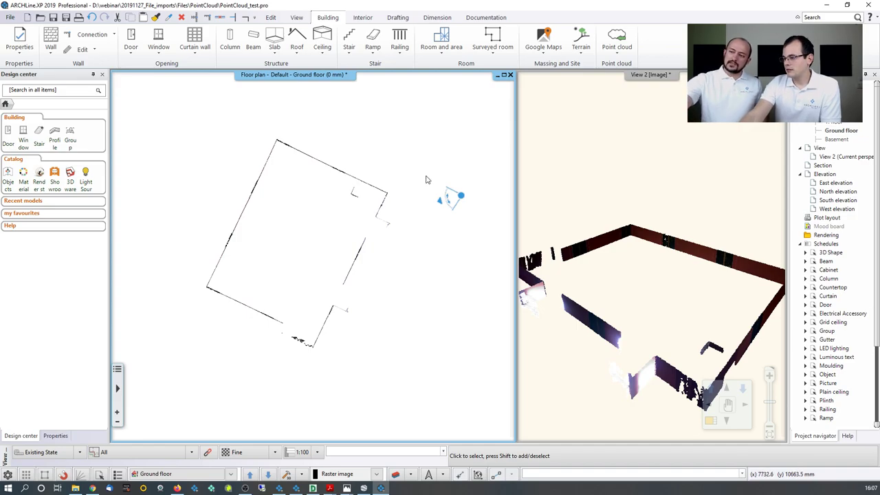
pyautogui.scroll(2, 426, 165)
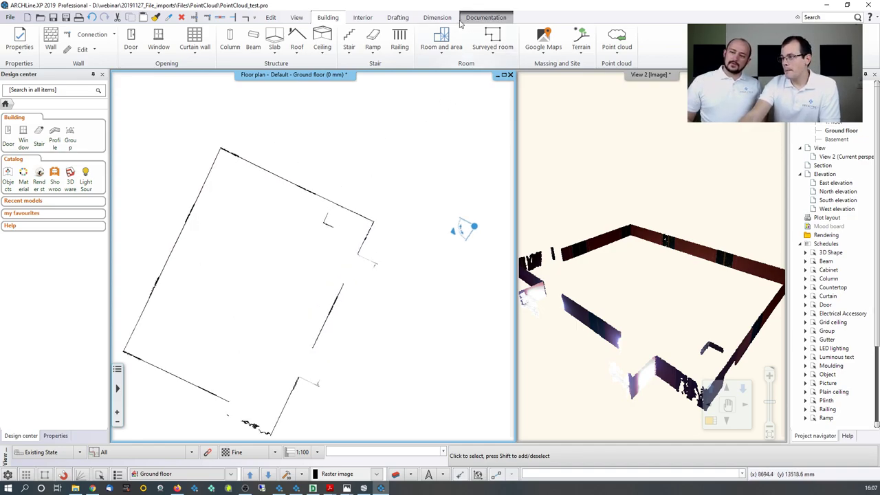
# - Measure the 3820.8 mm distance between two point-cloud wall corners and close the result
pyautogui.click(437, 17)
pyautogui.click(511, 40)
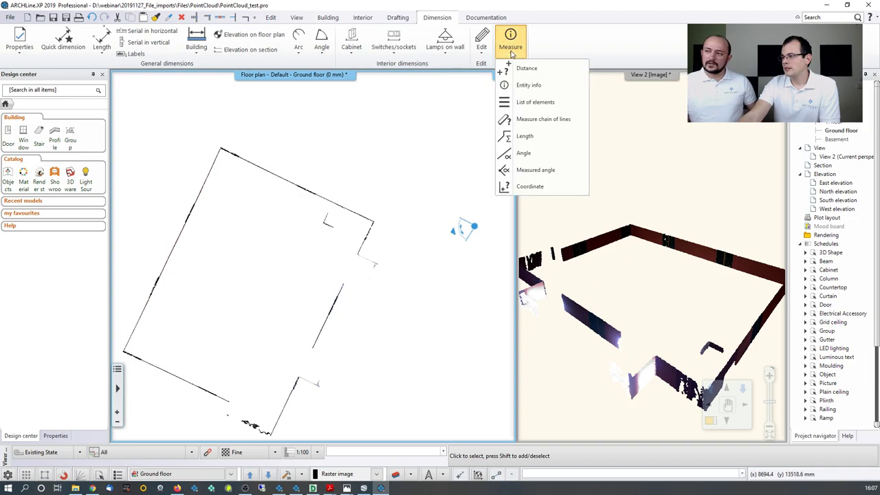
pyautogui.click(528, 69)
pyautogui.scroll(4, 216, 145)
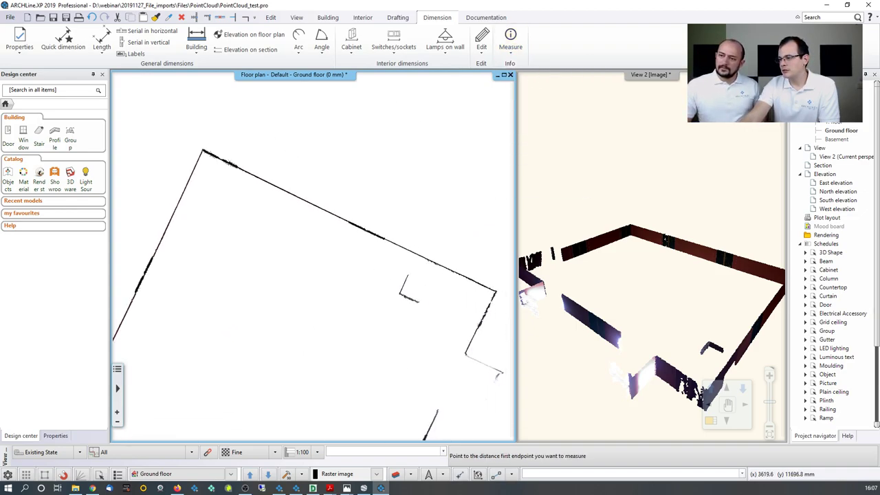
pyautogui.scroll(5, 198, 148)
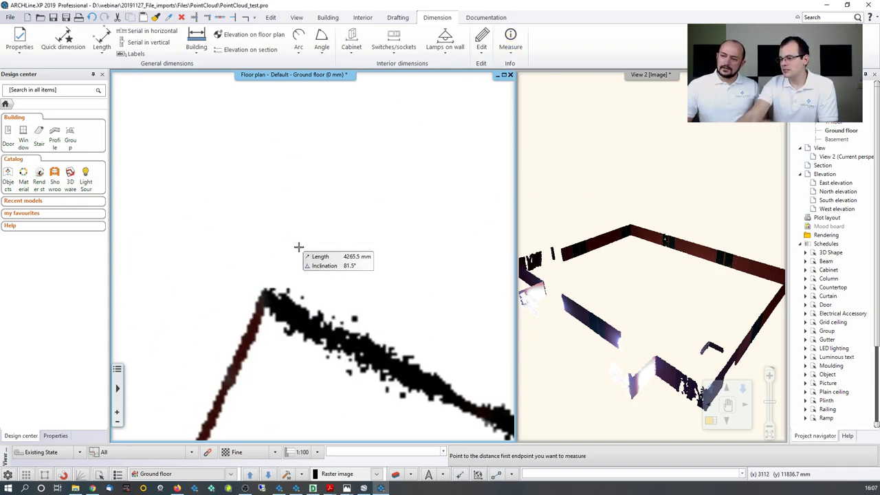
pyautogui.click(264, 303)
pyautogui.scroll(-4, 285, 176)
pyautogui.scroll(5, 403, 308)
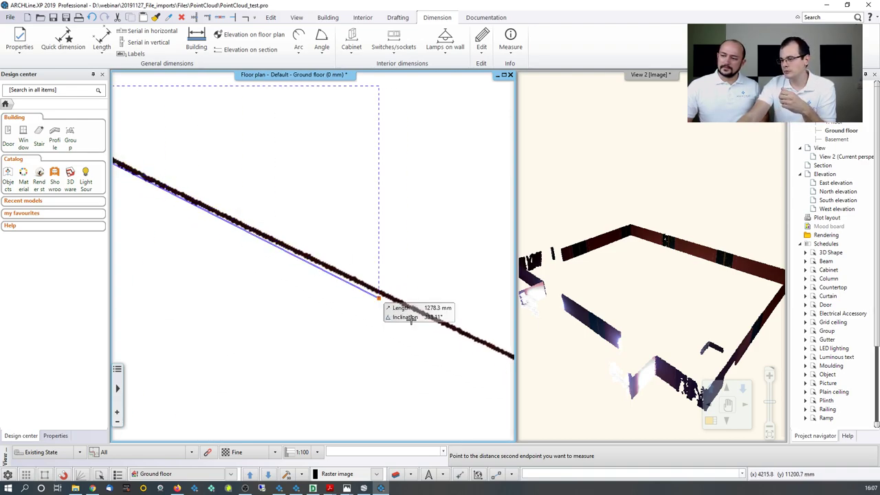
pyautogui.scroll(-4, 412, 250)
pyautogui.scroll(6, 409, 231)
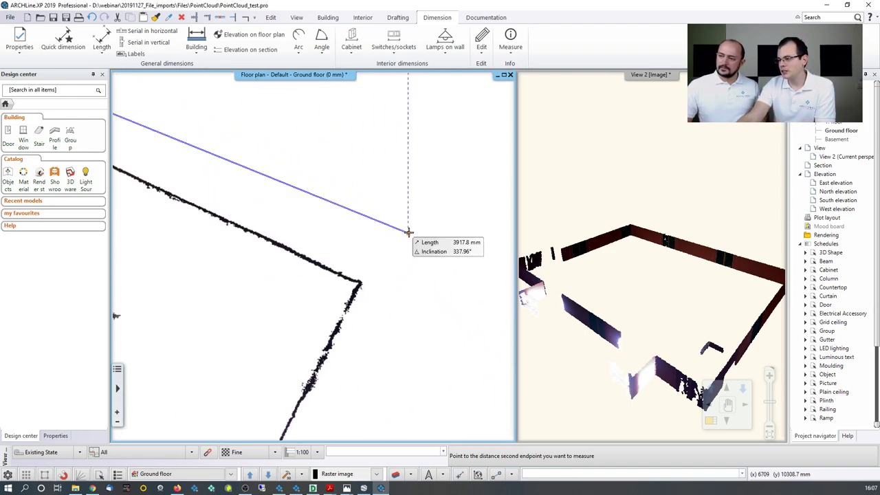
pyautogui.click(324, 268)
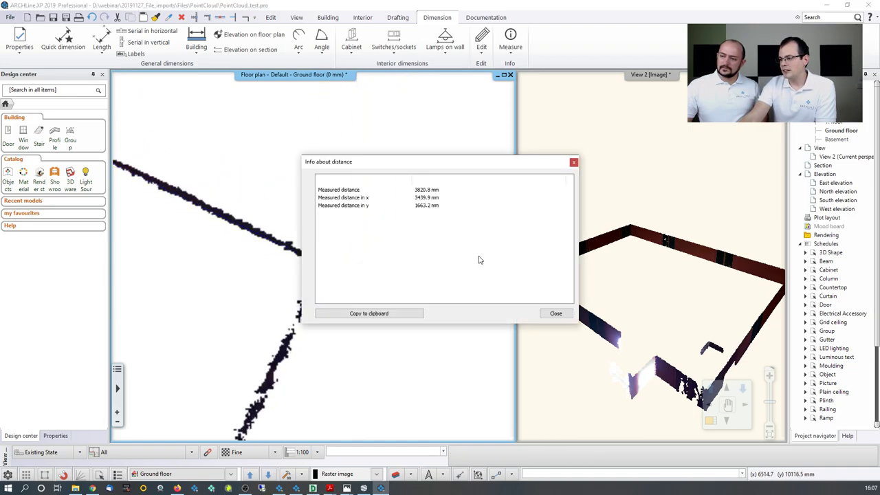
pyautogui.click(574, 164)
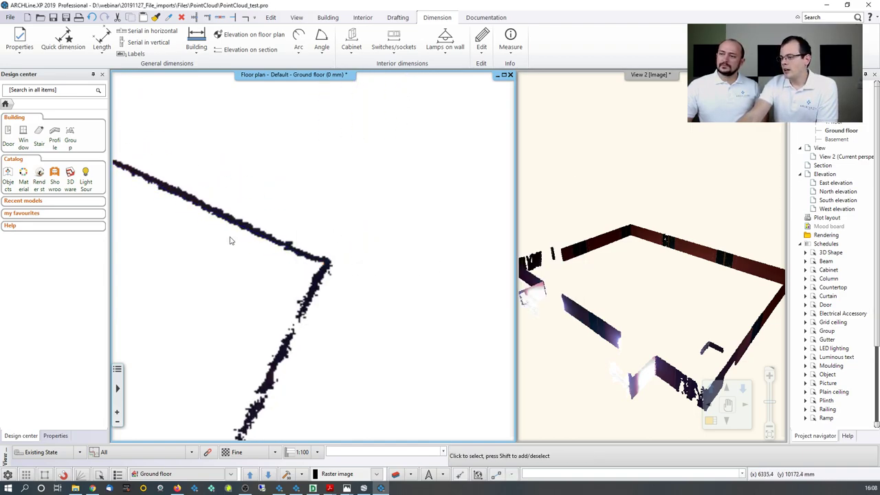
# - Recentre the floor plan and bring up the Building point cloud options
pyautogui.scroll(-5, 232, 240)
pyautogui.moveTo(317, 274); pyautogui.dragTo(358, 190, button='middle')
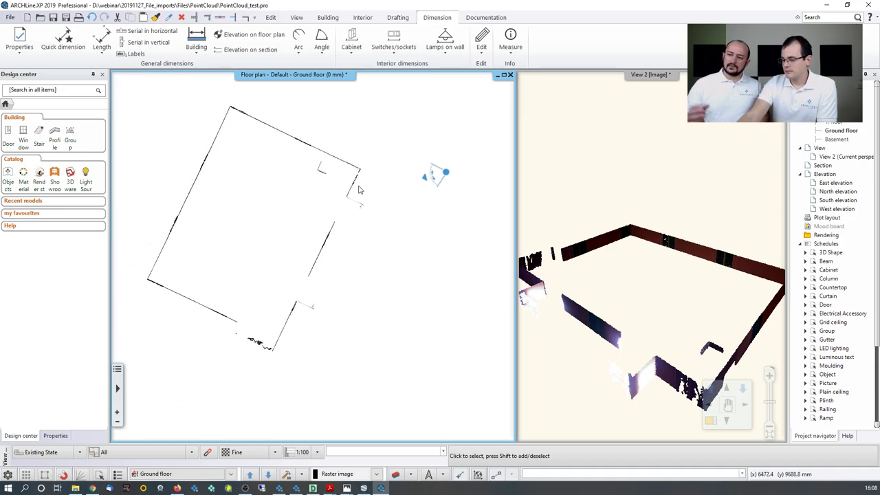
pyautogui.moveTo(328, 234); pyautogui.dragTo(344, 244, button='middle')
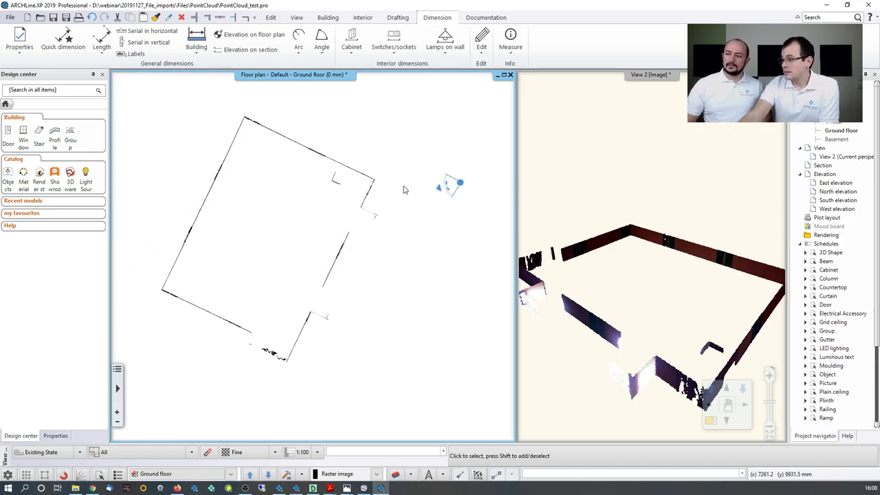
pyautogui.moveTo(404, 174); pyautogui.dragTo(416, 180, button='middle')
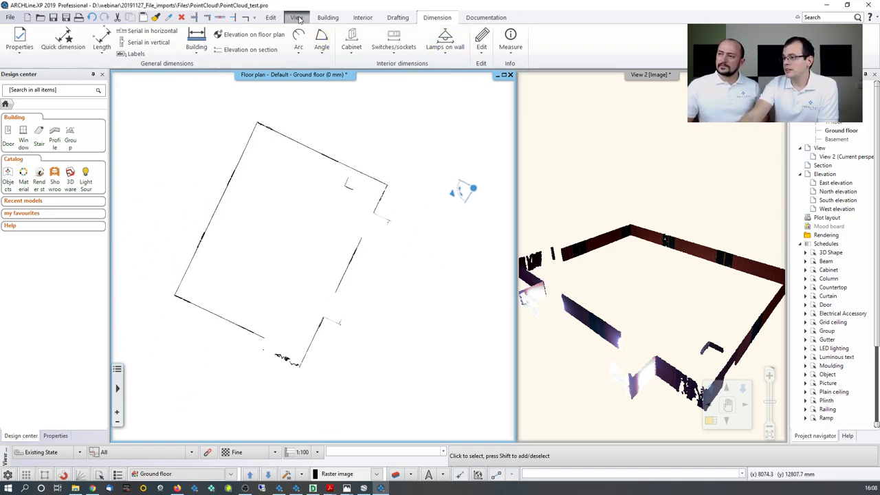
pyautogui.click(328, 17)
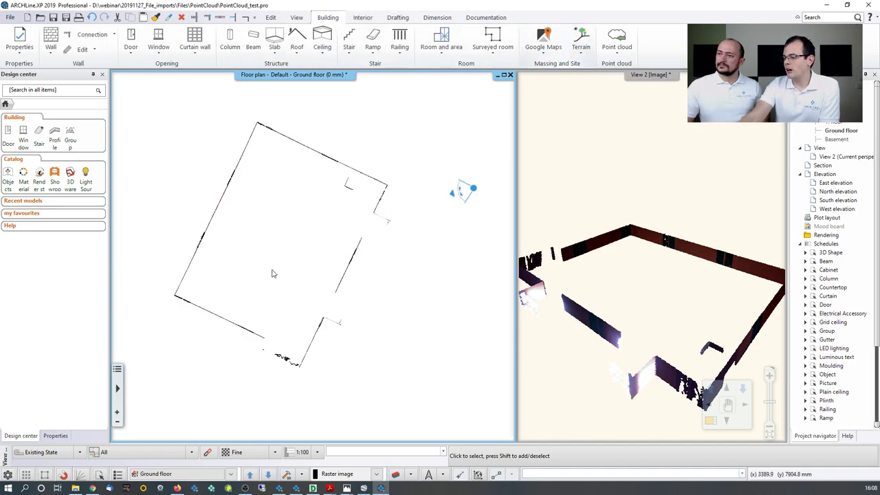
pyautogui.click(616, 43)
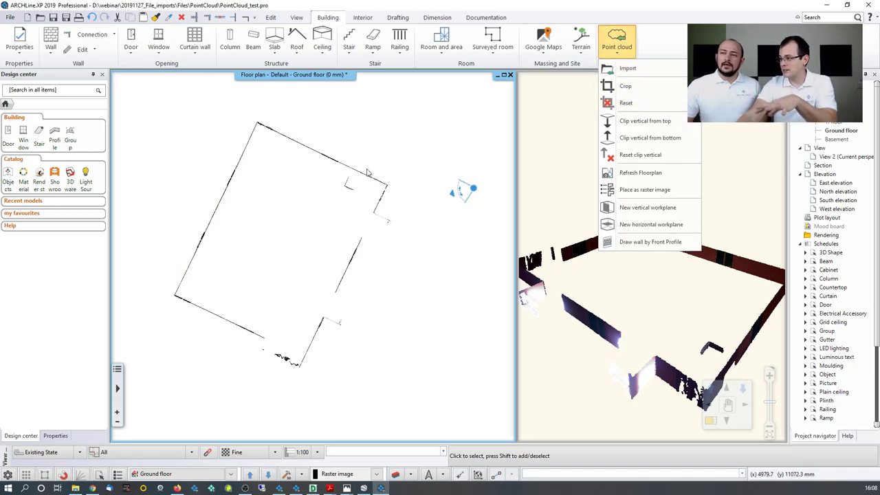
# - Place the point cloud as a raster image beside the existing outline in the floor plan
pyautogui.click(640, 190)
pyautogui.click(392, 185)
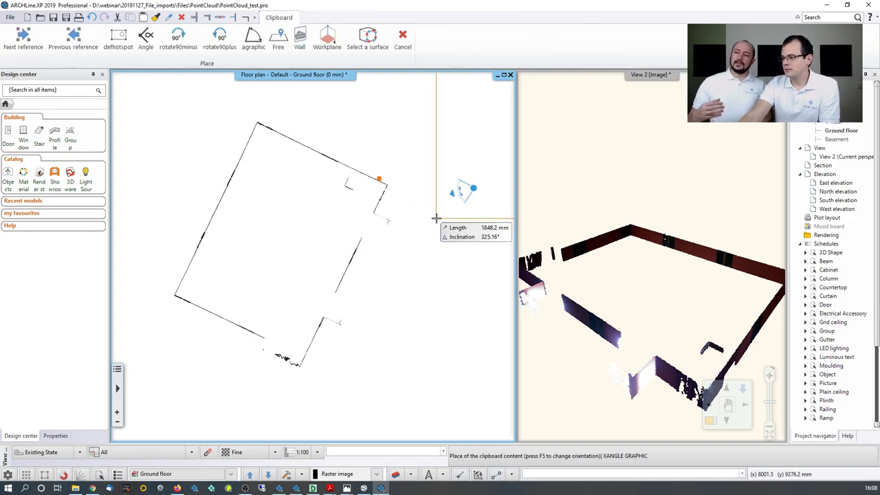
pyautogui.click(191, 282)
pyautogui.scroll(3, 299, 258)
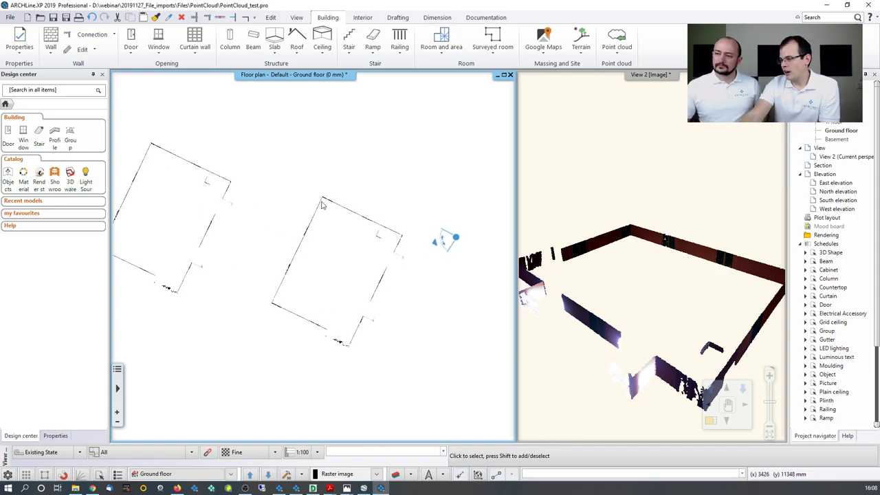
pyautogui.moveTo(220, 201); pyautogui.dragTo(221, 194, button='middle')
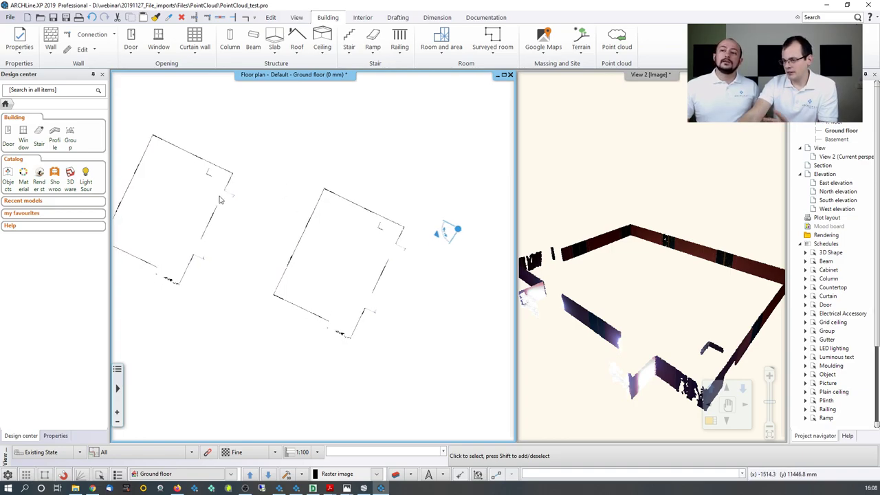
pyautogui.click(217, 213)
pyautogui.click(308, 151)
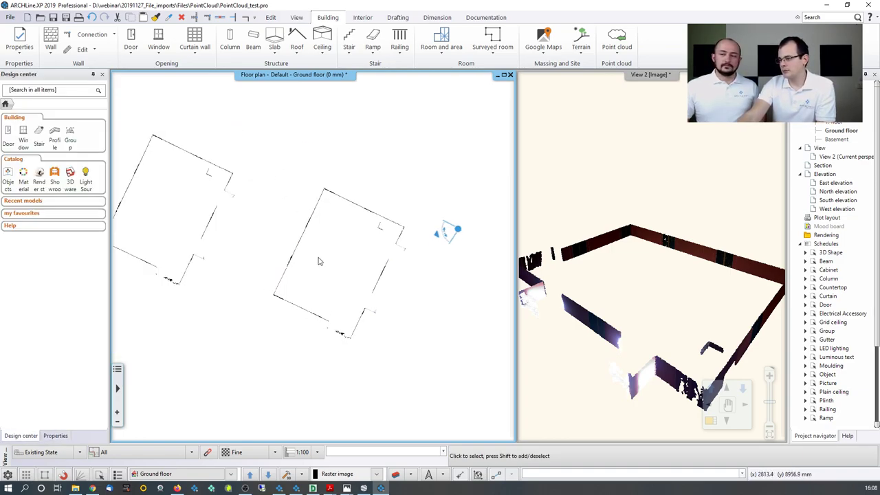
pyautogui.scroll(3, 337, 270)
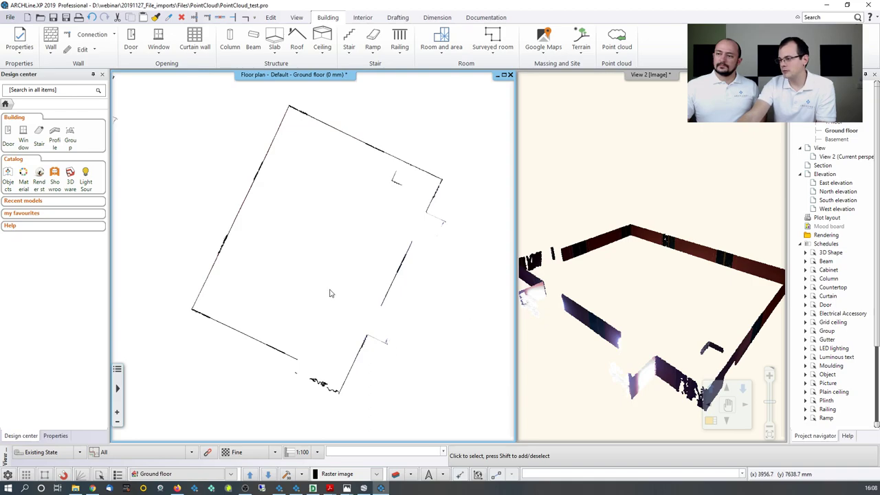
# - Confirm the default wall settings for the new walls
pyautogui.rightClick(50, 40)
pyautogui.click(445, 253)
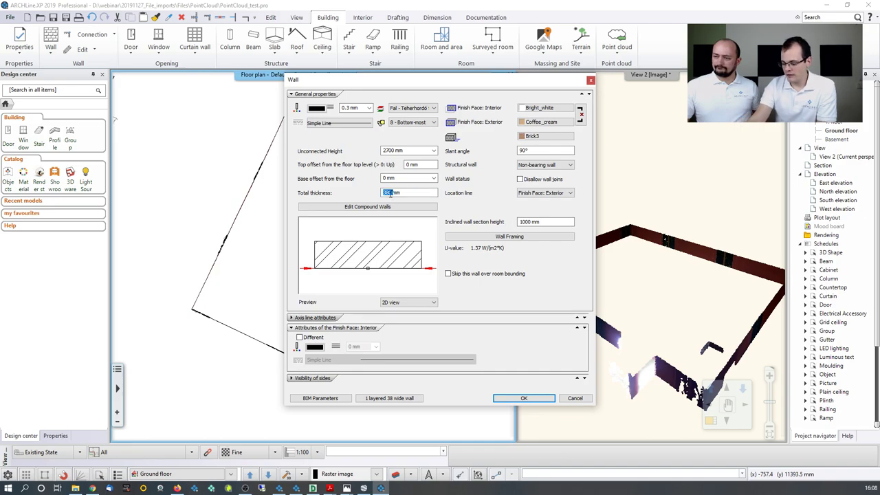
pyautogui.click(524, 399)
pyautogui.scroll(2, 328, 174)
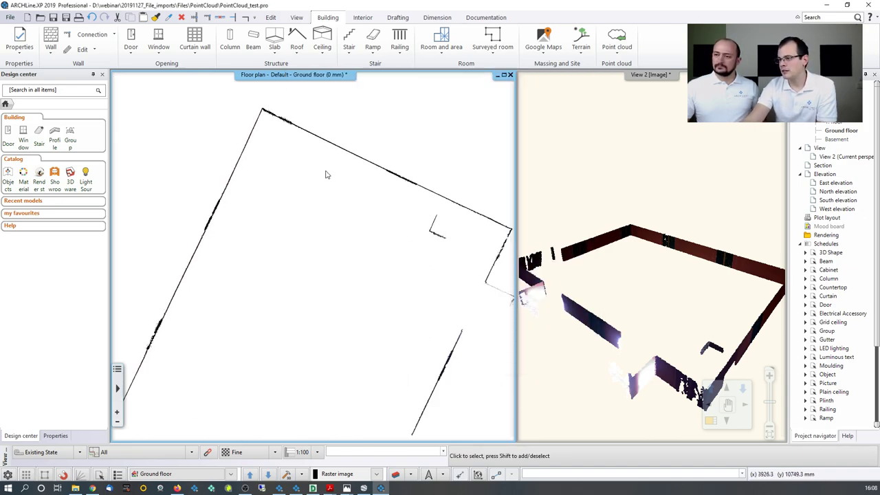
# - Draw straight walls from the room's top corner to the right and lower point-cloud corners
pyautogui.click(52, 49)
pyautogui.click(74, 67)
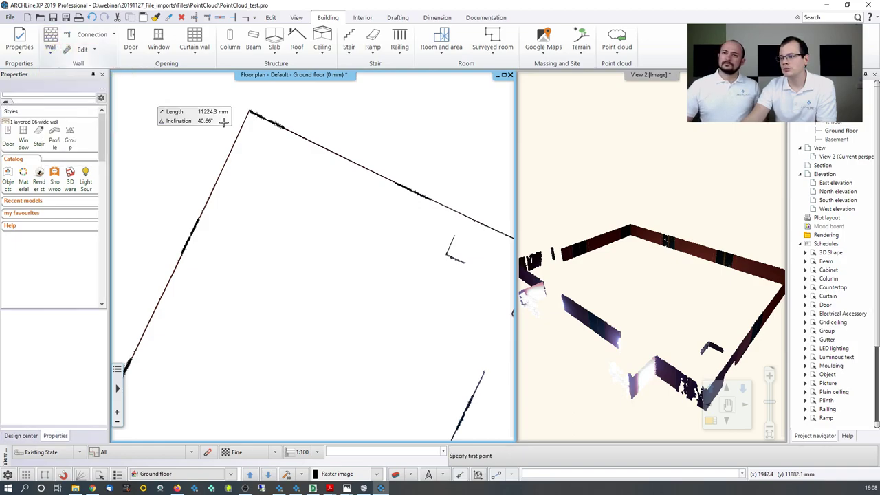
pyautogui.click(250, 112)
pyautogui.scroll(-3, 440, 191)
pyautogui.scroll(5, 269, 191)
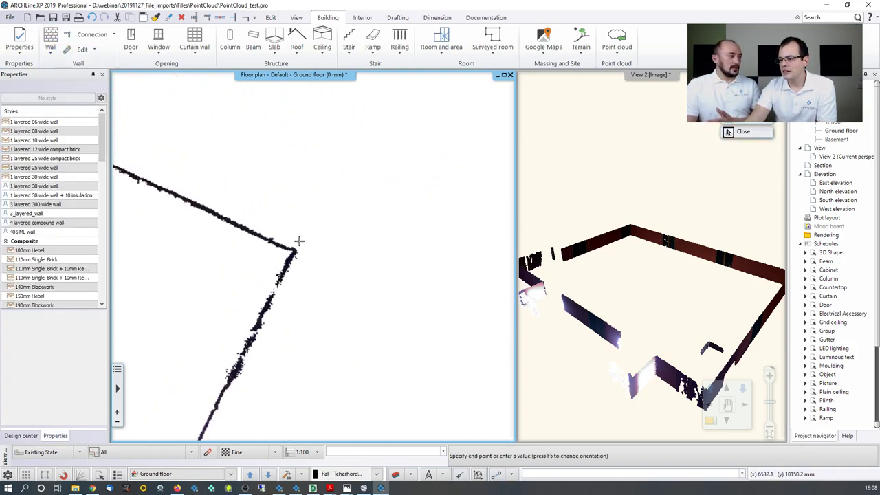
pyautogui.click(297, 252)
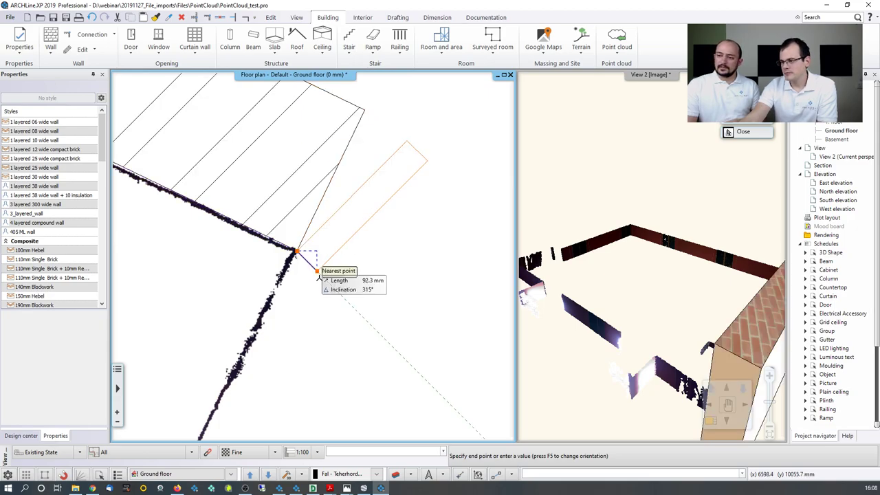
pyautogui.scroll(-3, 318, 274)
pyautogui.scroll(5, 320, 252)
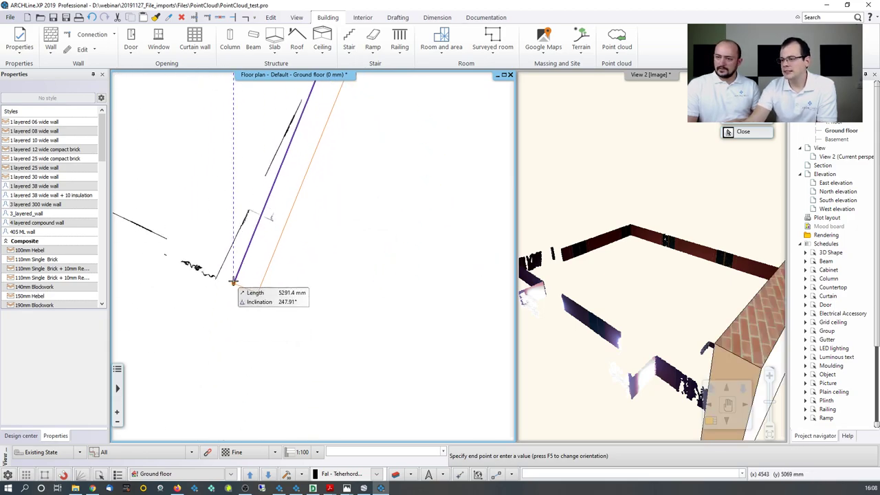
pyautogui.scroll(2, 237, 275)
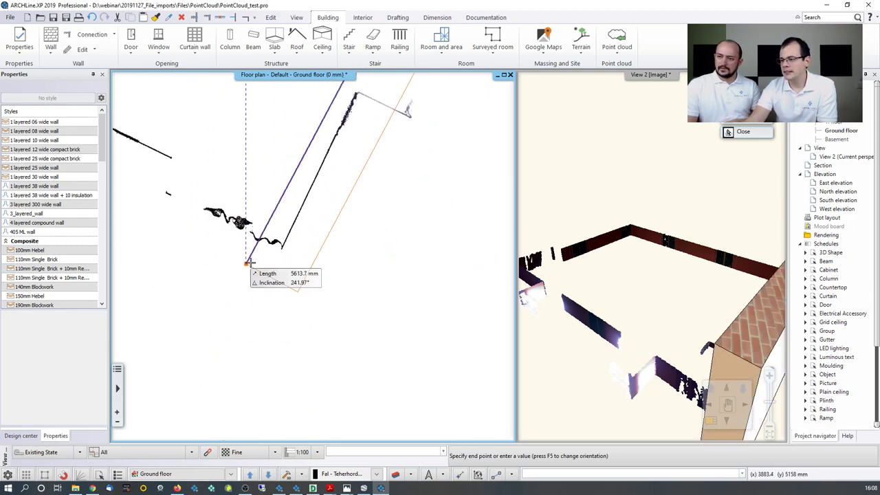
pyautogui.click(283, 249)
pyautogui.press('Escape')
# - Draw the remaining wall from the top-left corner to the point-cloud corner, then zoom to check
pyautogui.scroll(3, 348, 211)
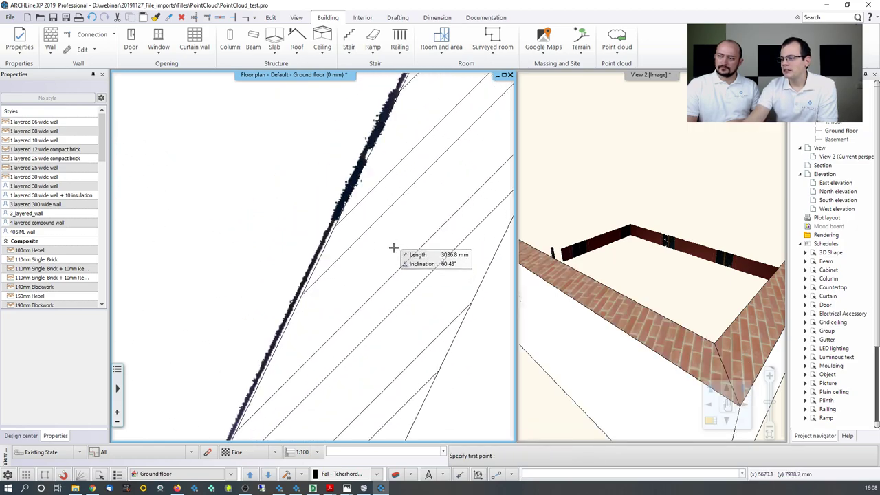
pyautogui.moveTo(394, 247); pyautogui.dragTo(342, 245, button='middle')
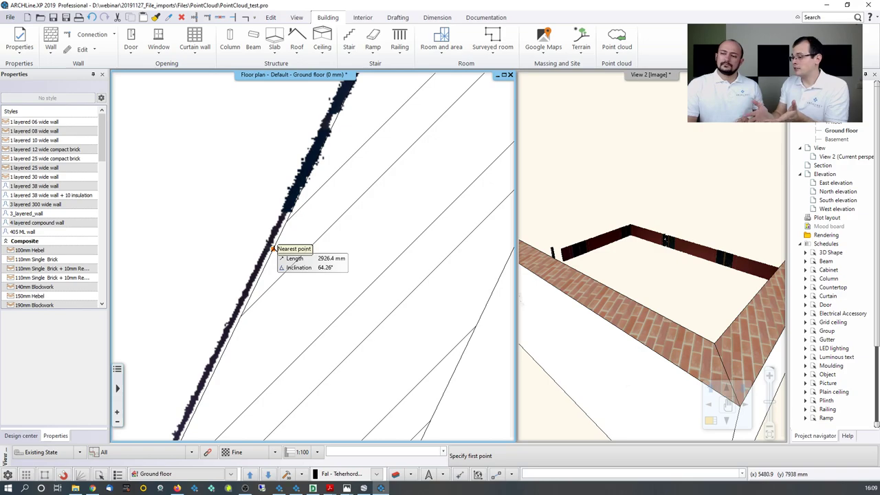
pyautogui.scroll(-6, 289, 227)
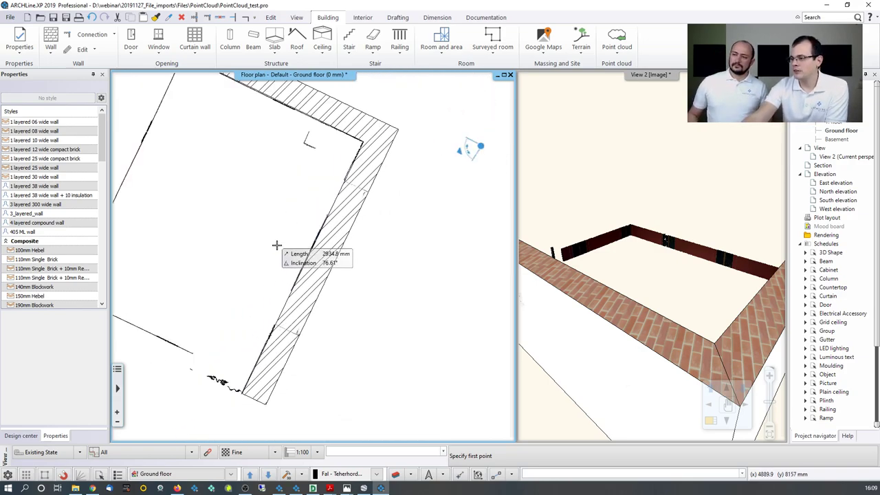
pyautogui.scroll(3, 323, 148)
pyautogui.click(357, 159)
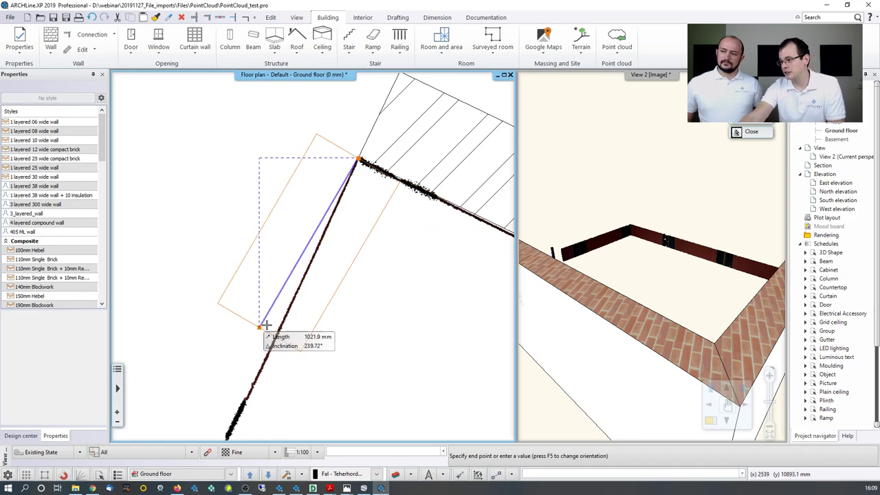
pyautogui.scroll(-2, 277, 324)
pyautogui.scroll(-4, 272, 316)
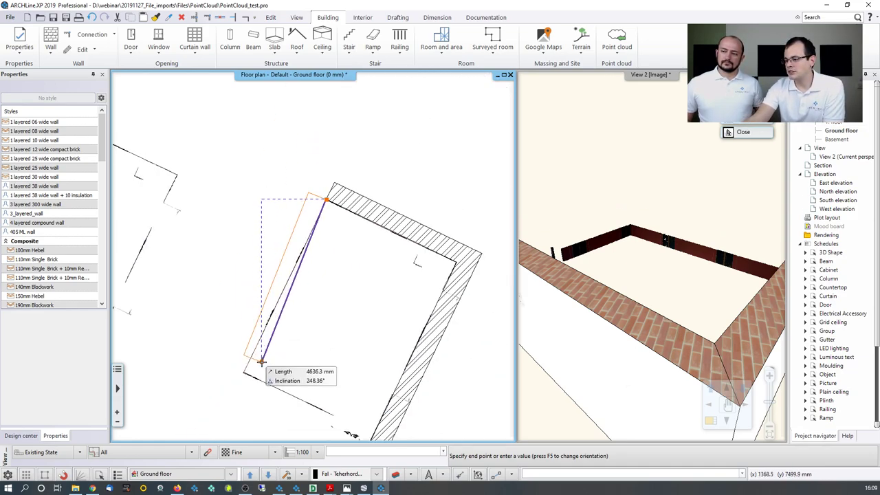
pyautogui.scroll(4, 286, 325)
pyautogui.moveTo(295, 243); pyautogui.dragTo(295, 202, button='middle')
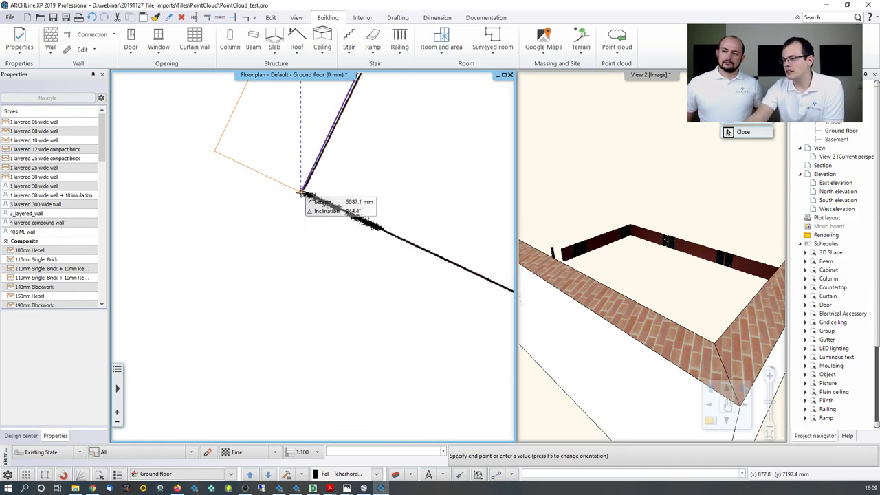
pyautogui.click(303, 192)
pyautogui.scroll(-4, 399, 192)
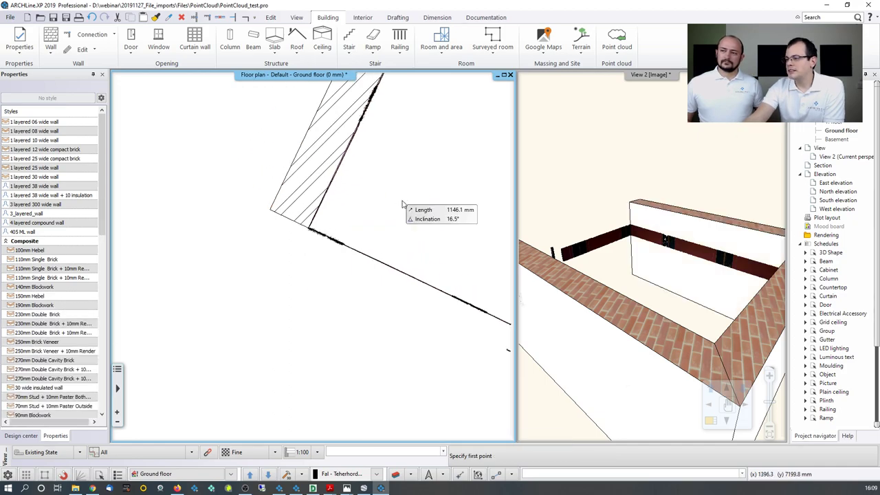
pyautogui.press('Escape')
pyautogui.scroll(-2, 413, 217)
pyautogui.scroll(-4, 658, 300)
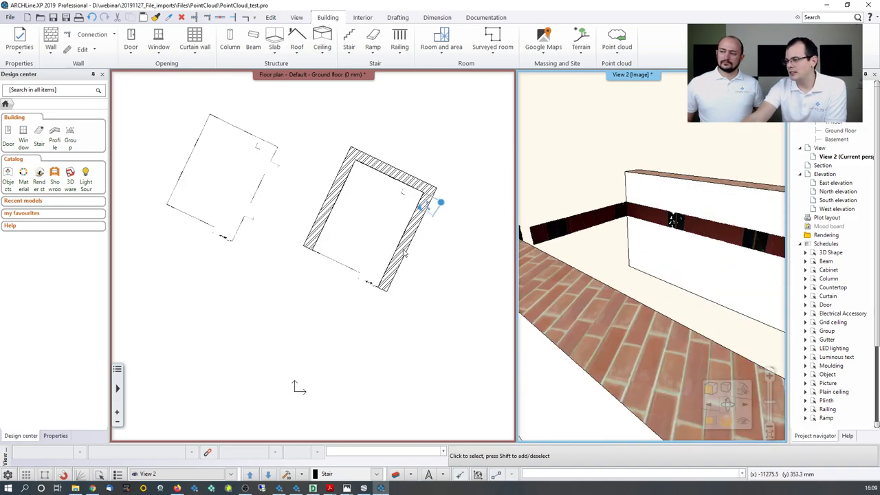
pyautogui.scroll(4, 388, 253)
pyautogui.scroll(6, 368, 253)
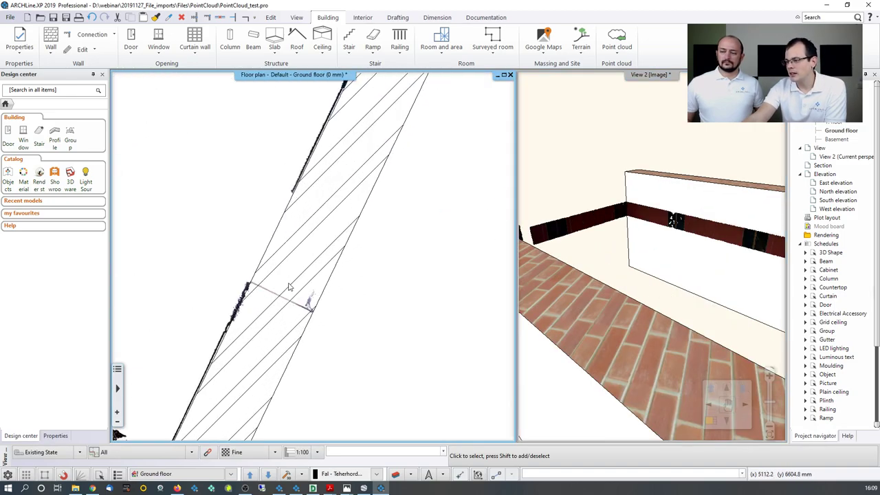
# - Start a window by two points and set its reference point on the room wall
pyautogui.click(159, 48)
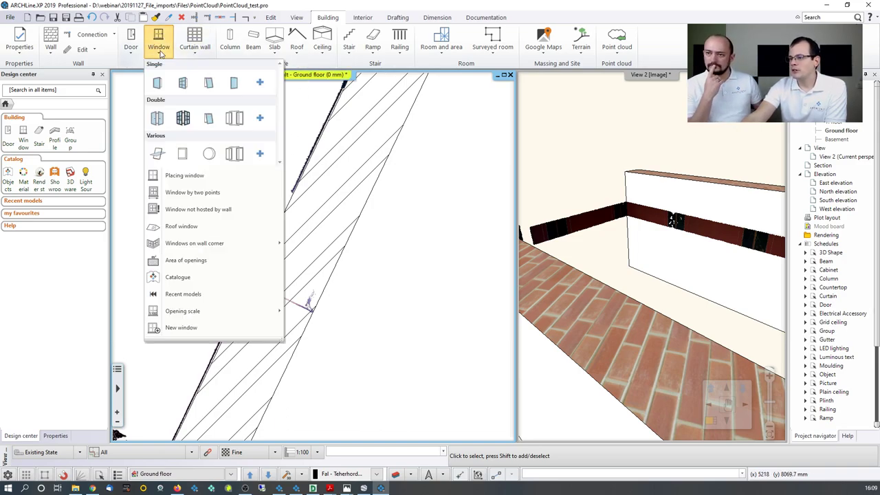
pyautogui.click(194, 192)
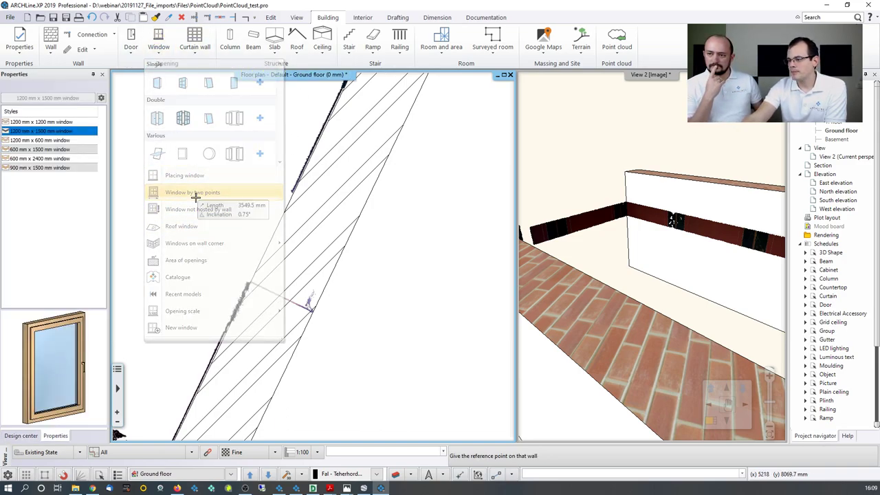
pyautogui.click(275, 249)
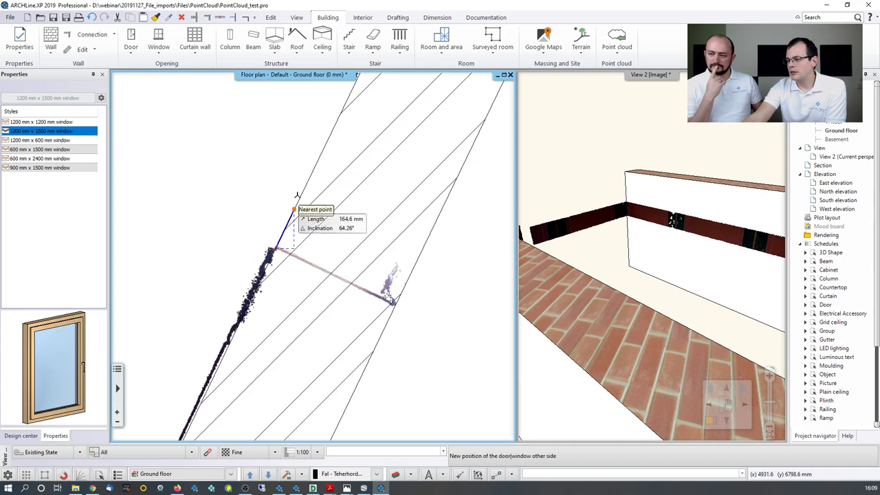
pyautogui.scroll(2, 275, 249)
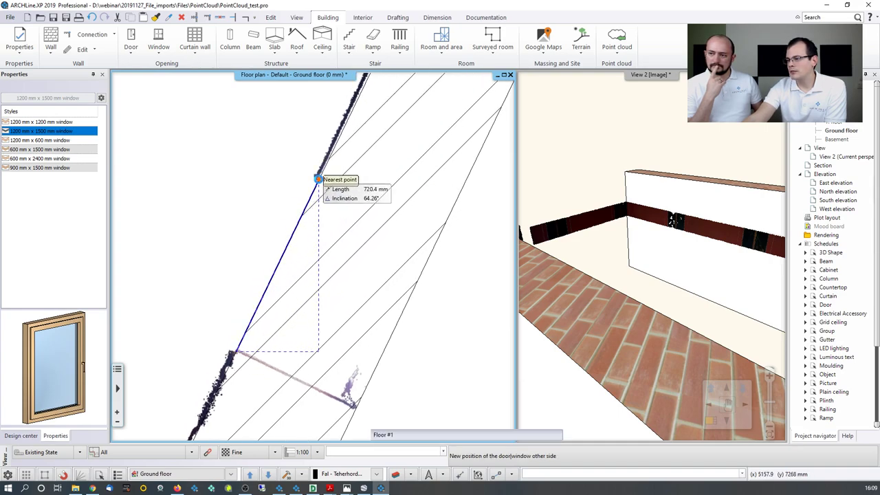
pyautogui.scroll(-3, 361, 194)
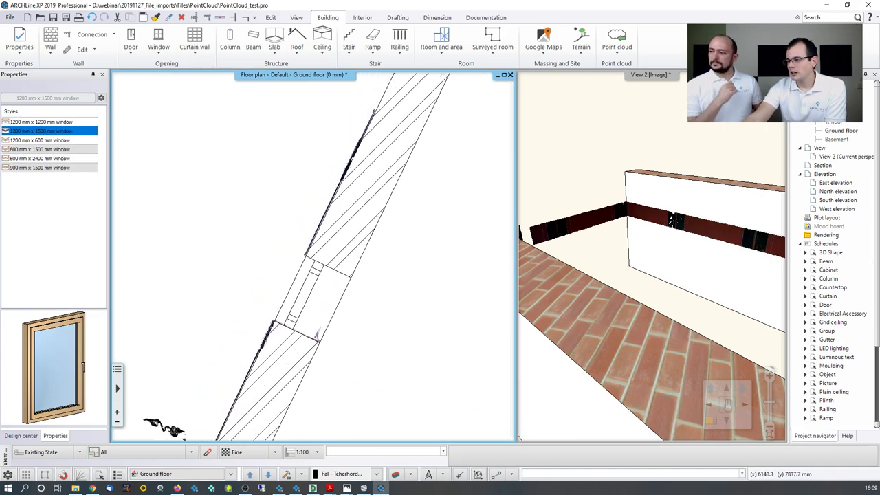
pyautogui.scroll(2, 315, 284)
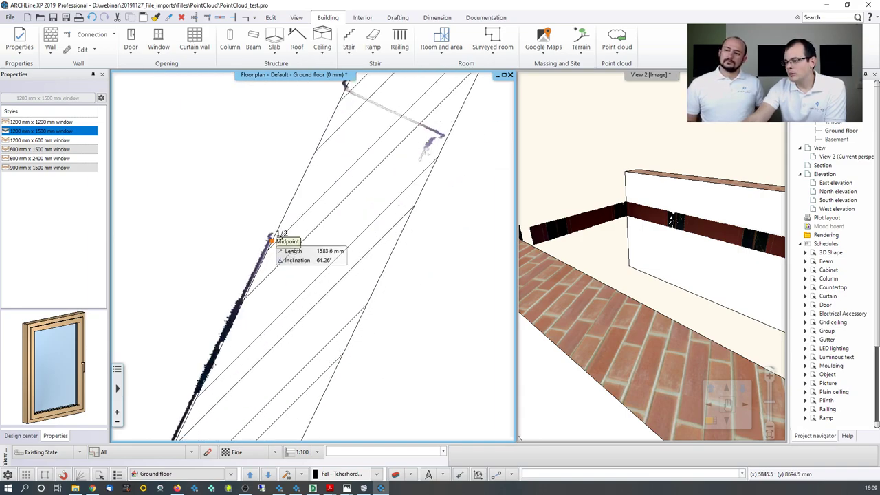
pyautogui.scroll(2, 271, 238)
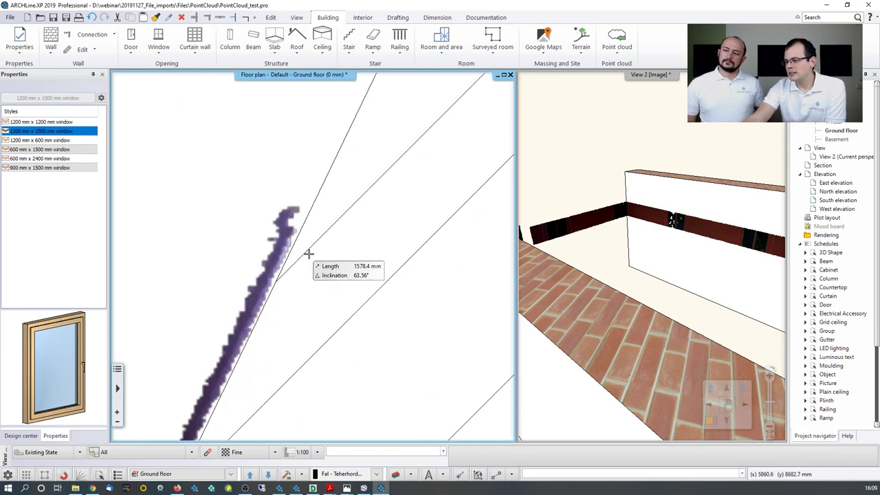
# - Snap the 1200 × 1500 mm window's two sides to the scanned opening edges
pyautogui.click(308, 212)
pyautogui.scroll(4, 313, 227)
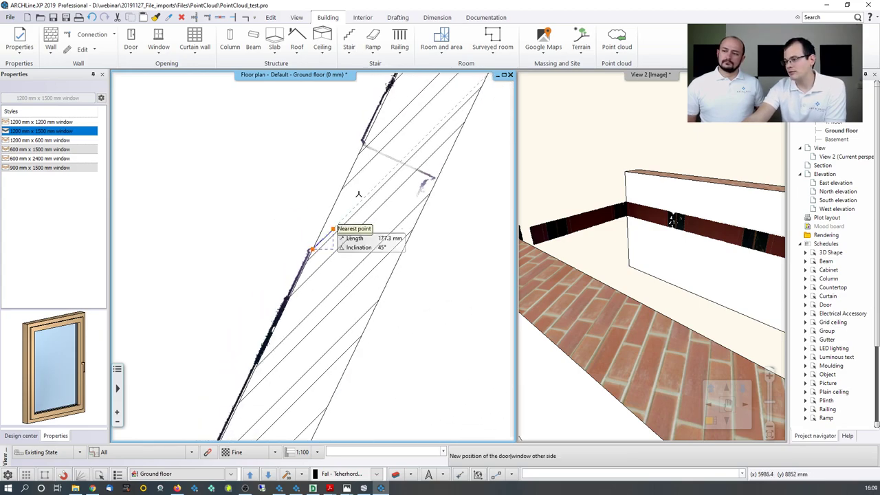
pyautogui.scroll(5, 339, 215)
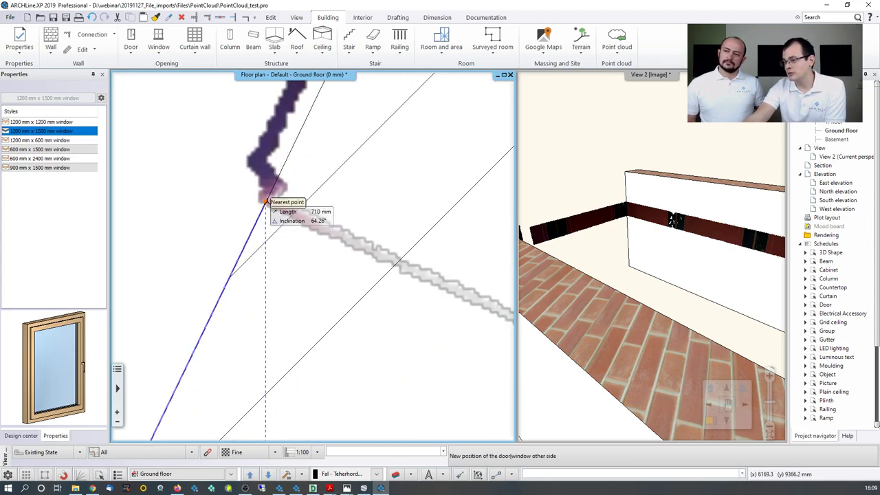
pyautogui.click(264, 205)
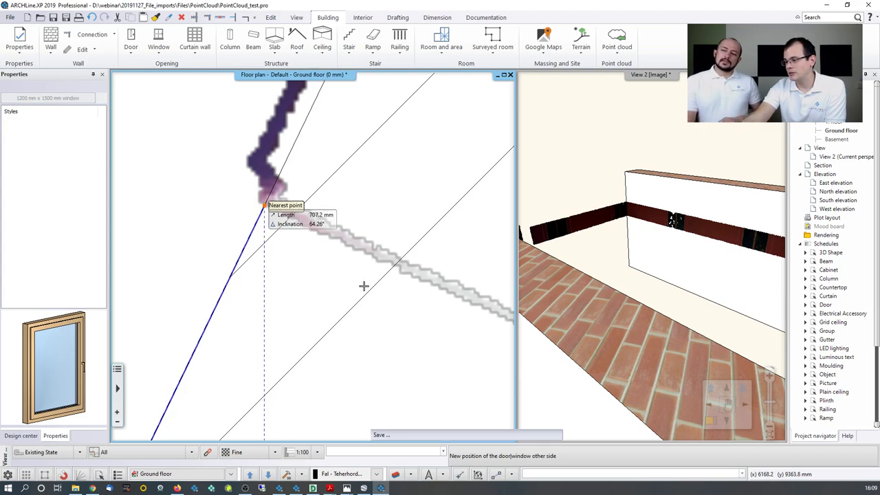
pyautogui.scroll(-5, 363, 287)
pyautogui.scroll(-2, 416, 311)
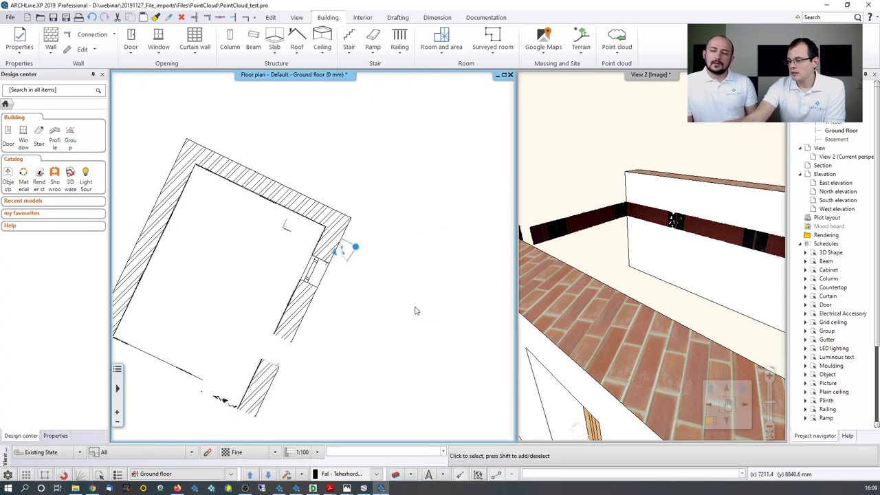
pyautogui.scroll(-1, 416, 311)
pyautogui.scroll(-5, 631, 291)
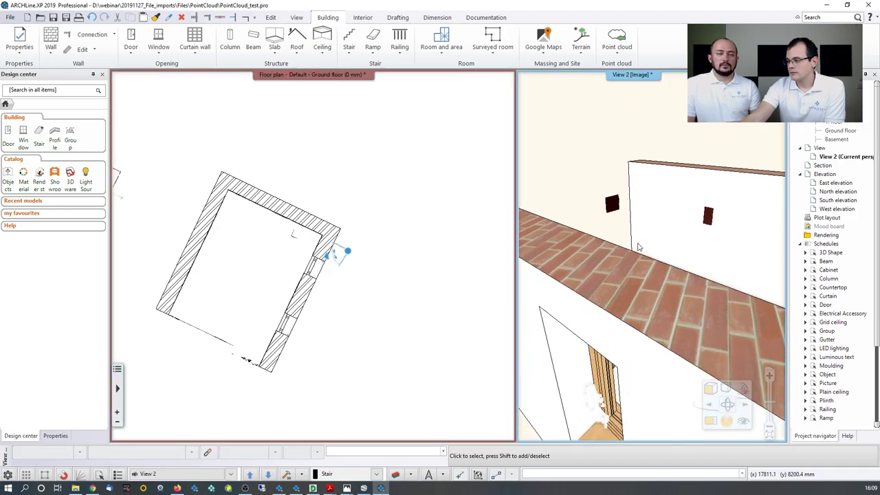
pyautogui.scroll(-2, 636, 274)
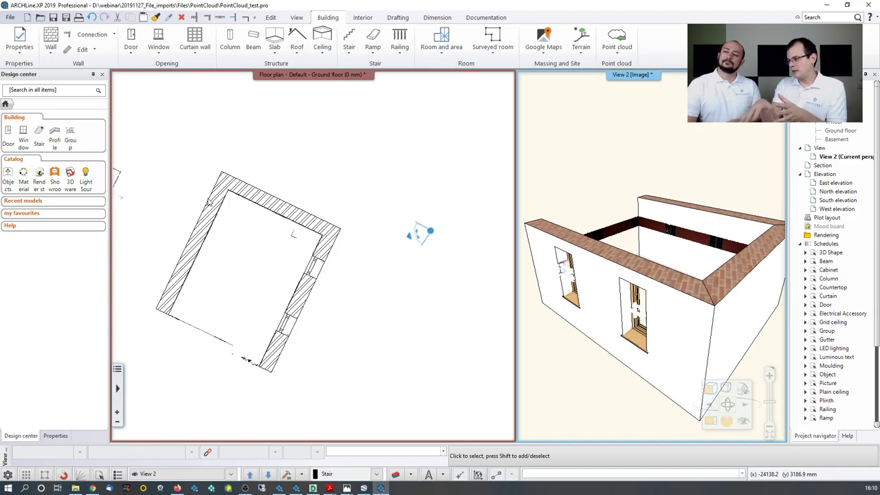
pyautogui.moveTo(393, 175); pyautogui.dragTo(414, 163, button='middle')
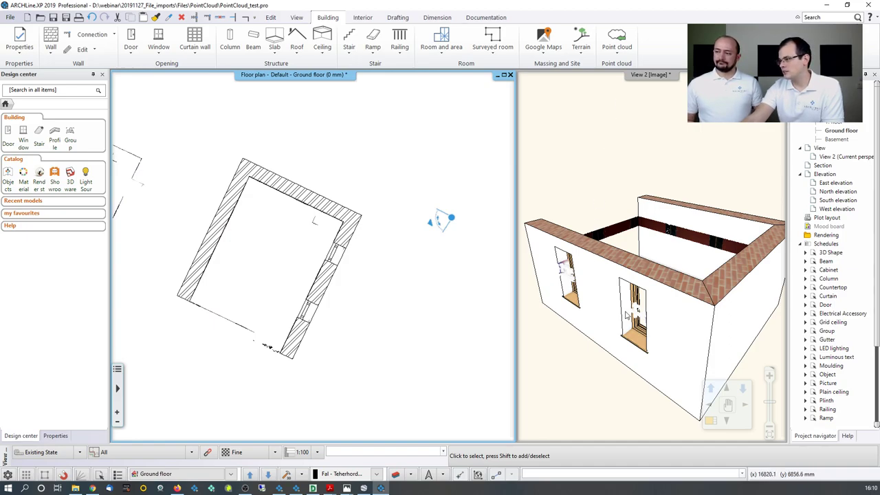
# - Reset the point cloud's vertical clipping from the 3D view
pyautogui.click(623, 54)
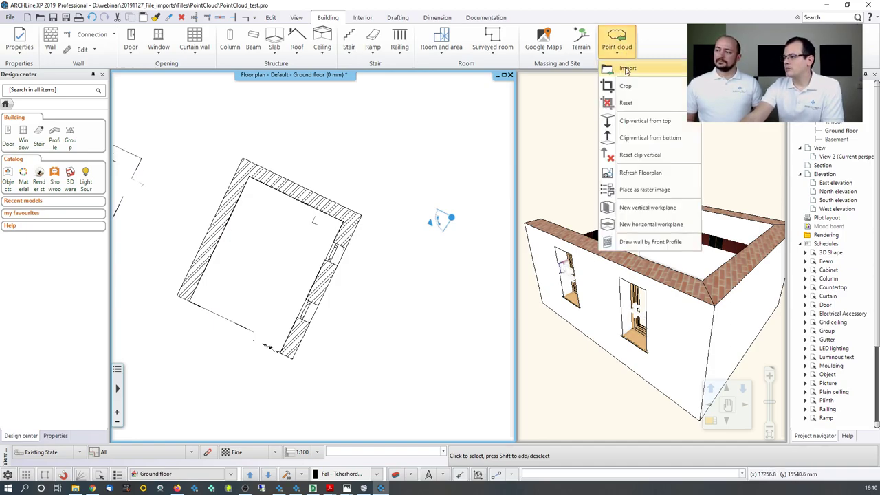
pyautogui.click(652, 157)
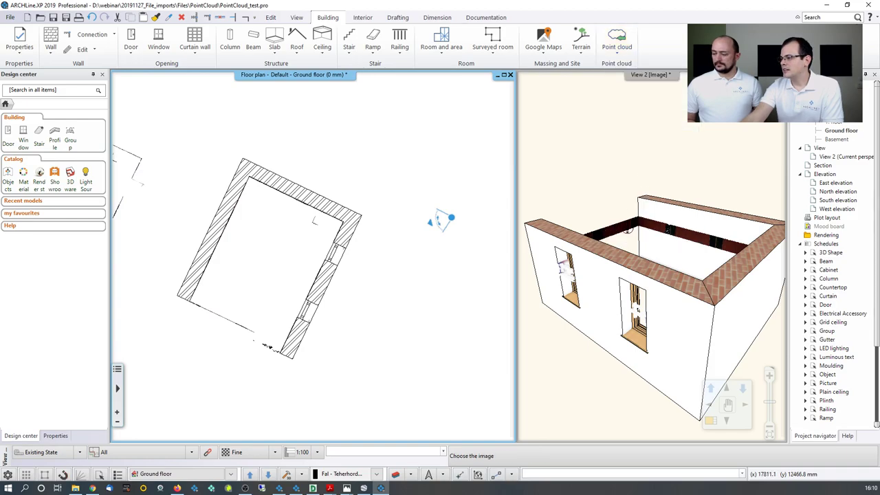
pyautogui.click(628, 229)
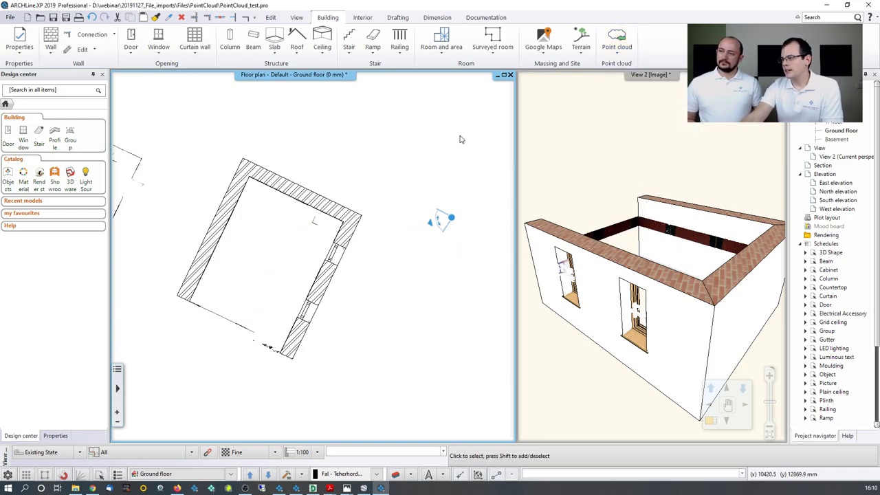
pyautogui.click(629, 81)
pyautogui.click(617, 41)
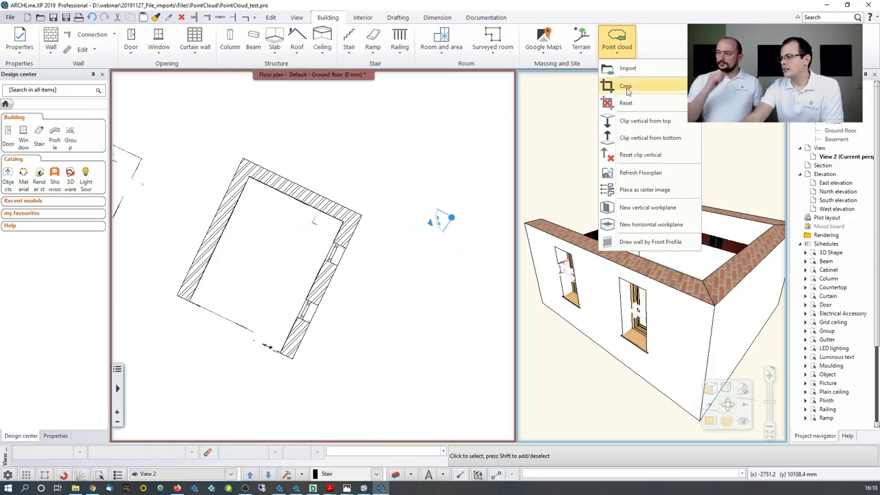
pyautogui.click(640, 157)
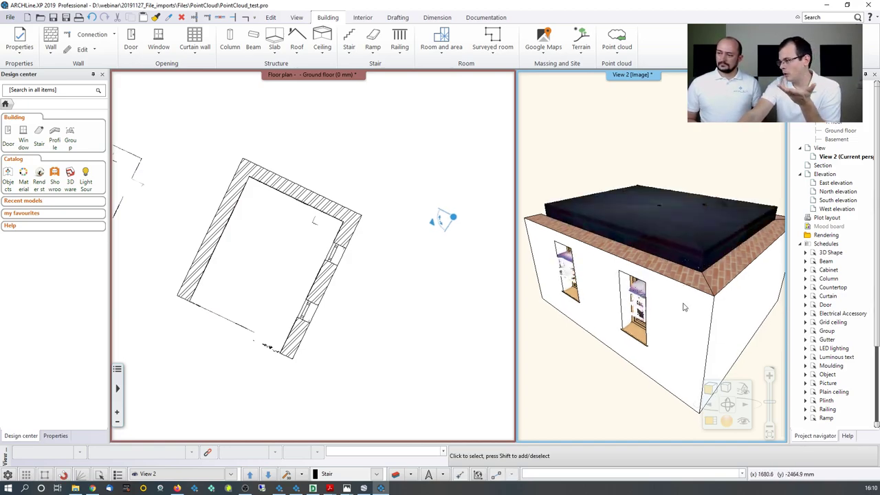
# - Orbit to the house corner and select the point cloud to inspect it
pyautogui.scroll(5, 683, 305)
pyautogui.scroll(-3, 649, 299)
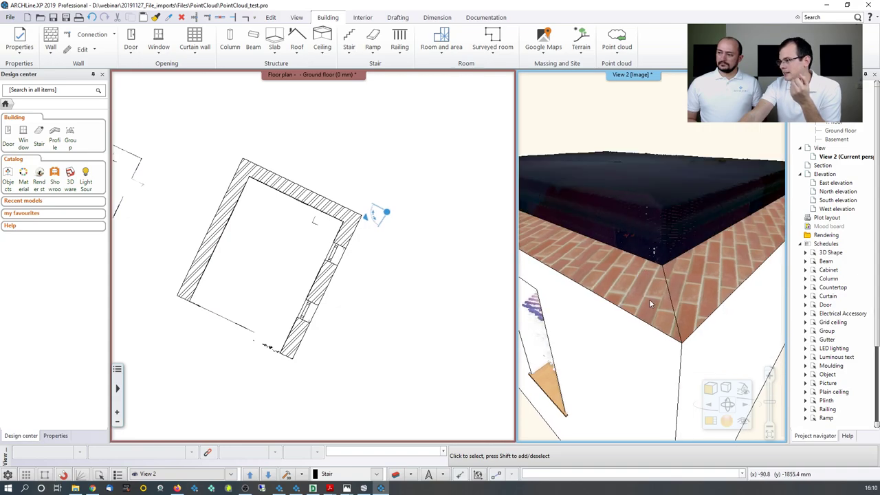
pyautogui.moveTo(703, 263); pyautogui.dragTo(737, 232, button='middle')
pyautogui.click(737, 231)
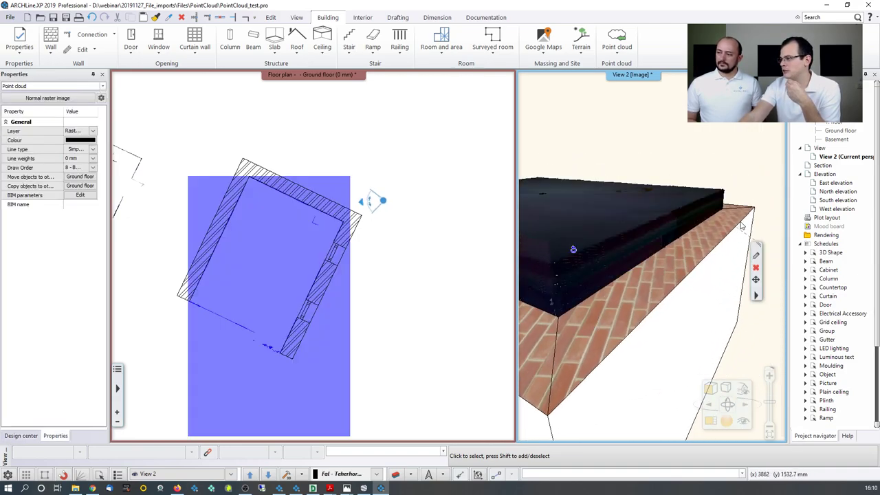
pyautogui.click(738, 226)
pyautogui.click(740, 220)
pyautogui.press('Escape')
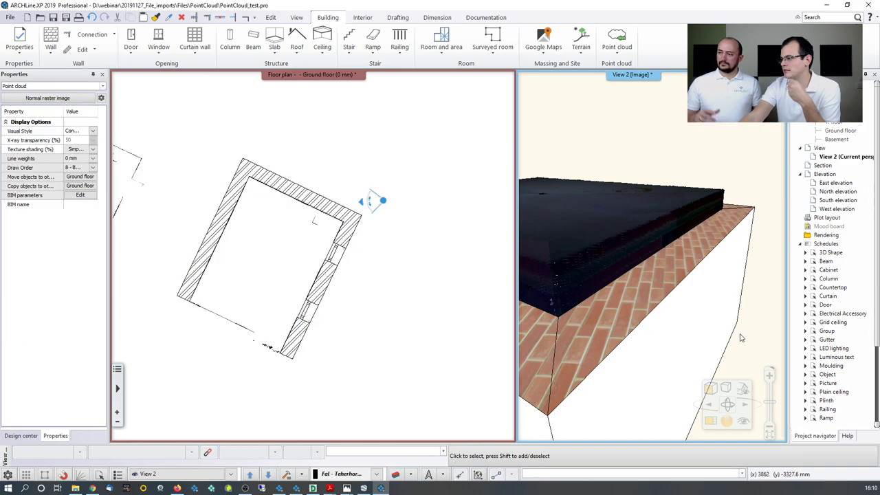
pyautogui.scroll(-3, 649, 408)
# - Change the right-hand wall's height to a new top level
pyautogui.click(649, 408)
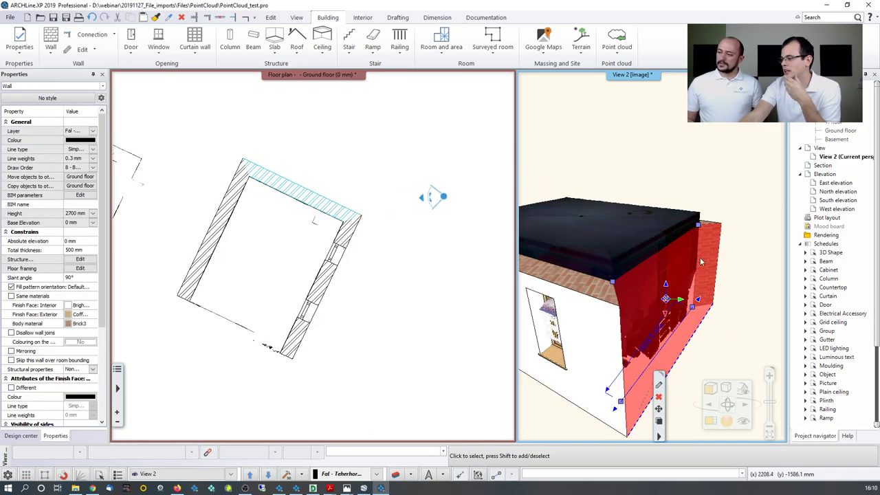
pyautogui.scroll(3, 717, 230)
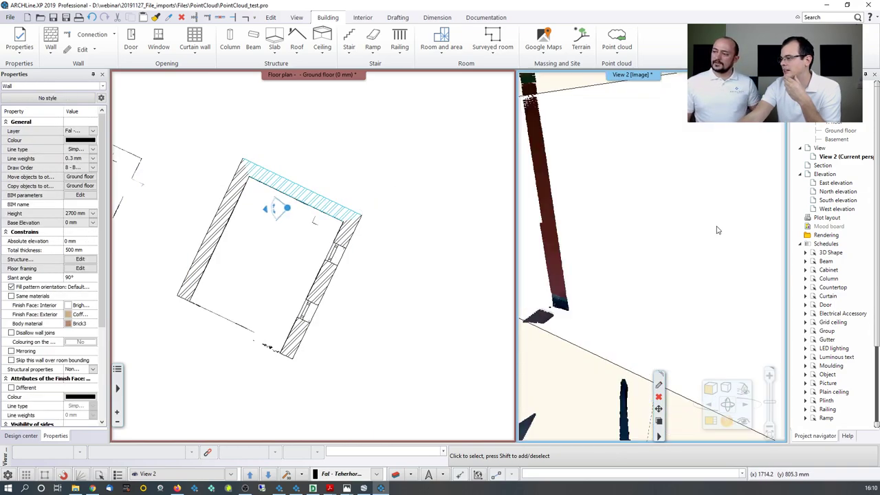
pyautogui.scroll(-3, 718, 230)
pyautogui.scroll(3, 717, 221)
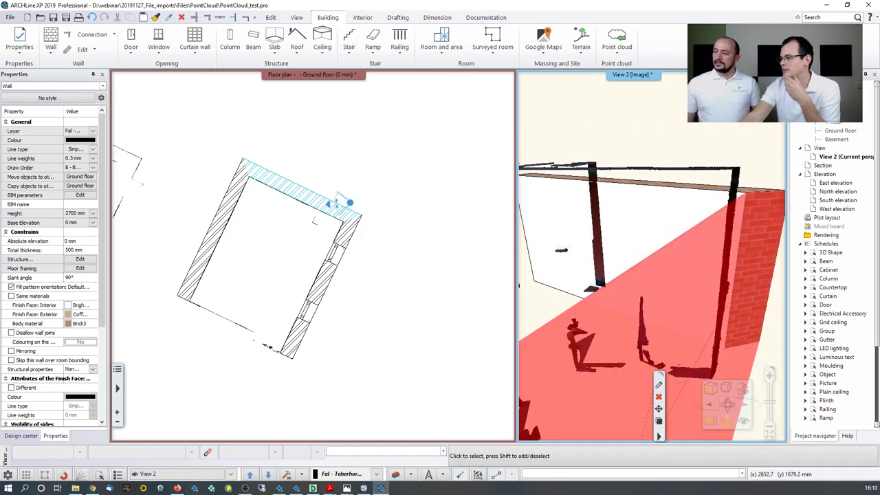
pyautogui.rightClick(727, 204)
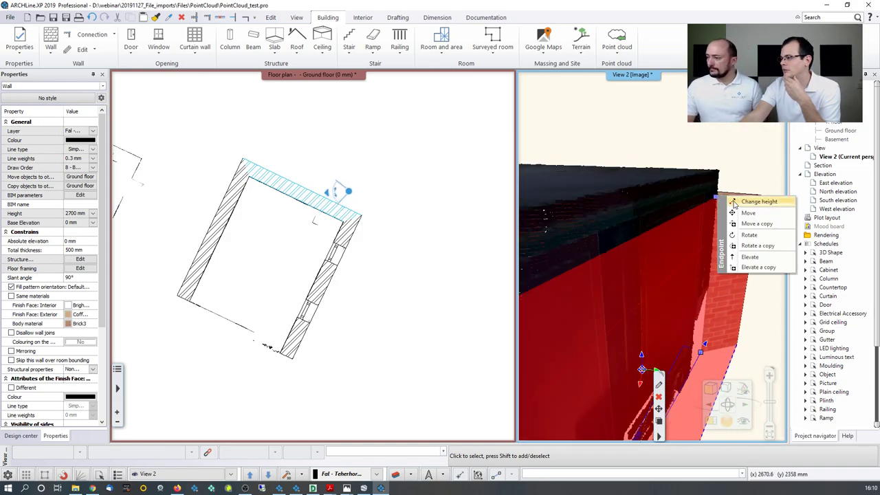
pyautogui.click(750, 199)
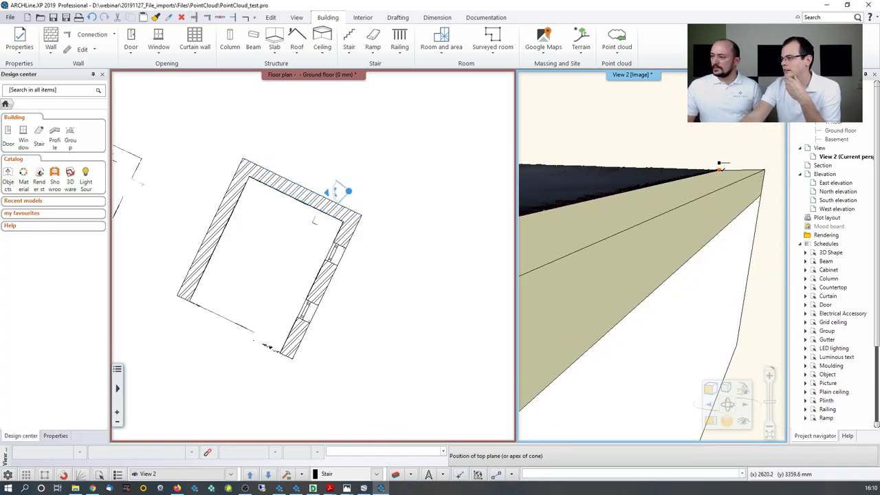
pyautogui.click(719, 180)
pyautogui.scroll(-5, 670, 235)
pyautogui.scroll(5, 671, 235)
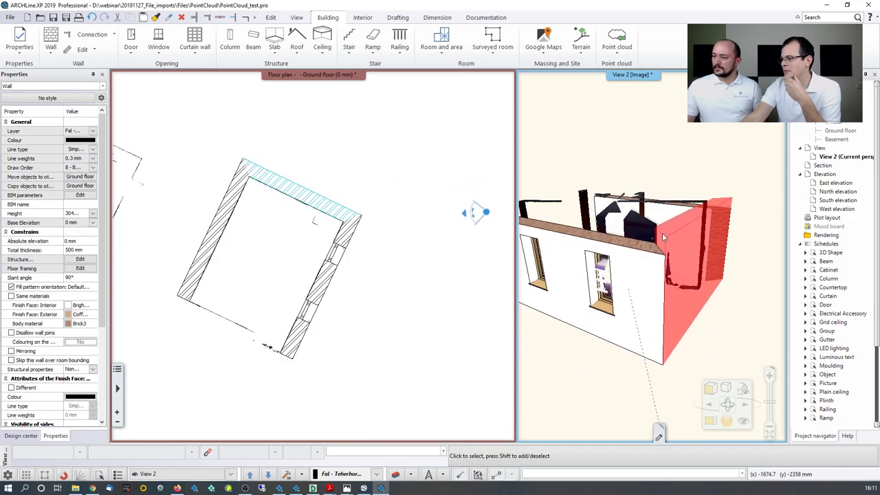
# - Raise the white wall's top to meet the scanned brick wall's top
pyautogui.click(658, 256)
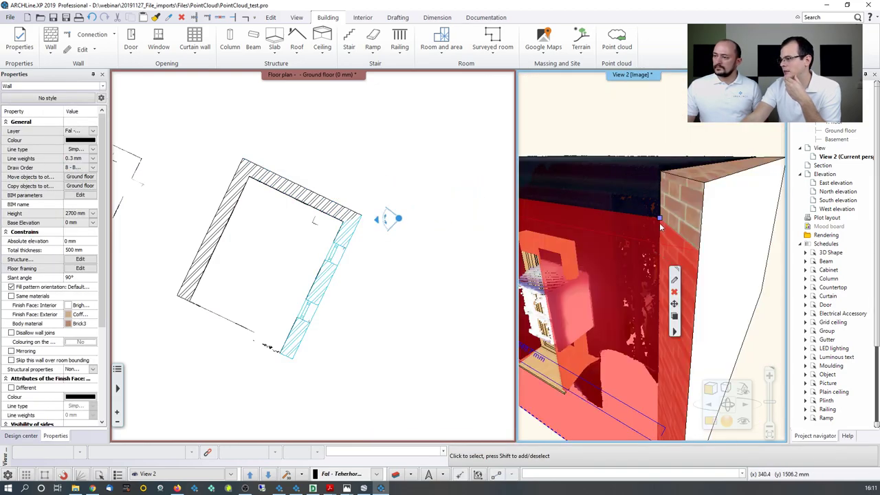
pyautogui.click(676, 227)
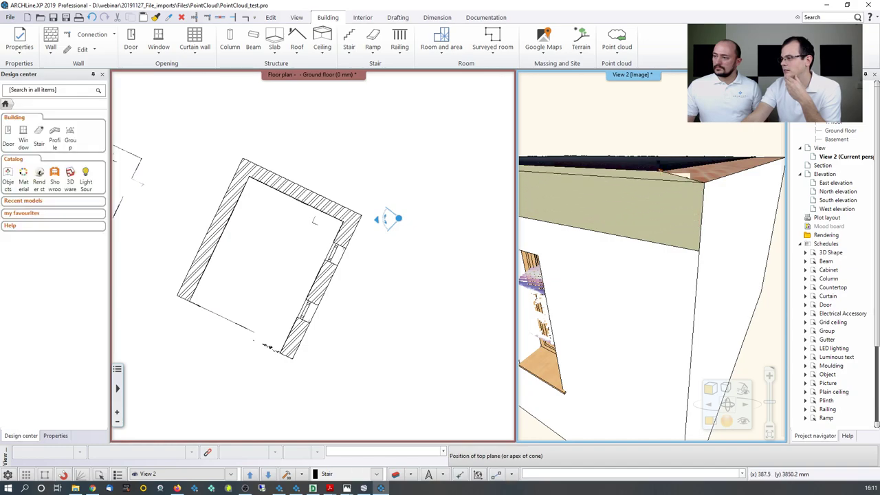
pyautogui.click(720, 184)
pyautogui.scroll(-5, 721, 184)
pyautogui.click(687, 141)
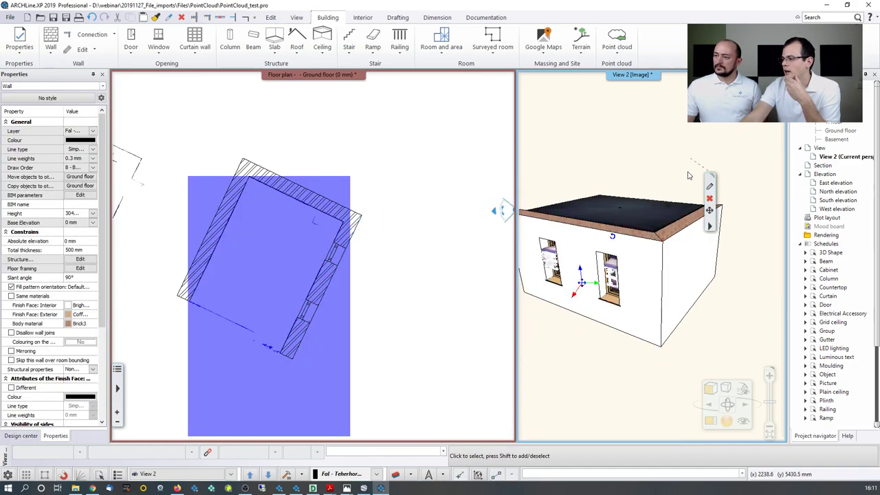
pyautogui.click(684, 124)
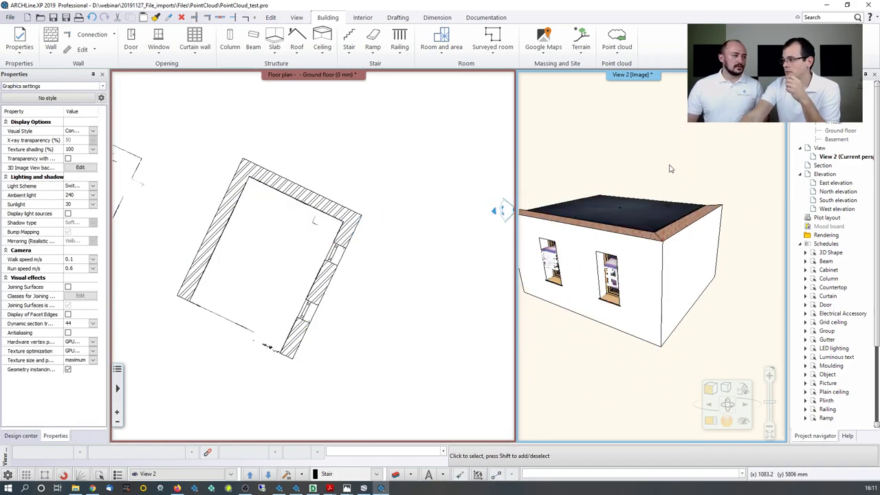
# - Place the camera inside the scanned room facing the window and maximise the 3D view
pyautogui.click(611, 385)
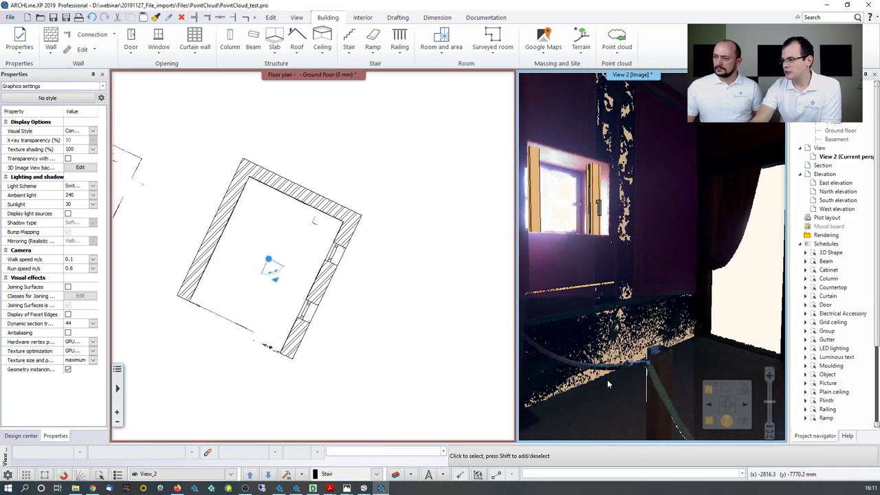
pyautogui.click(608, 382)
pyautogui.click(608, 383)
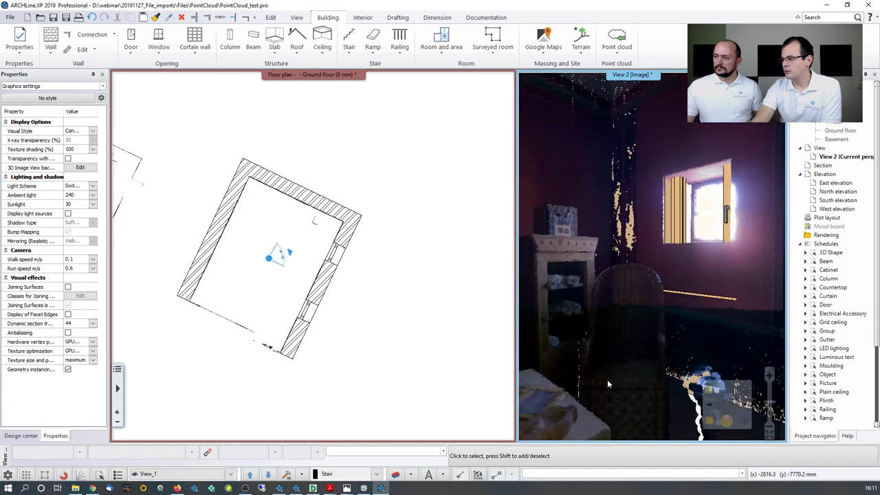
pyautogui.click(709, 423)
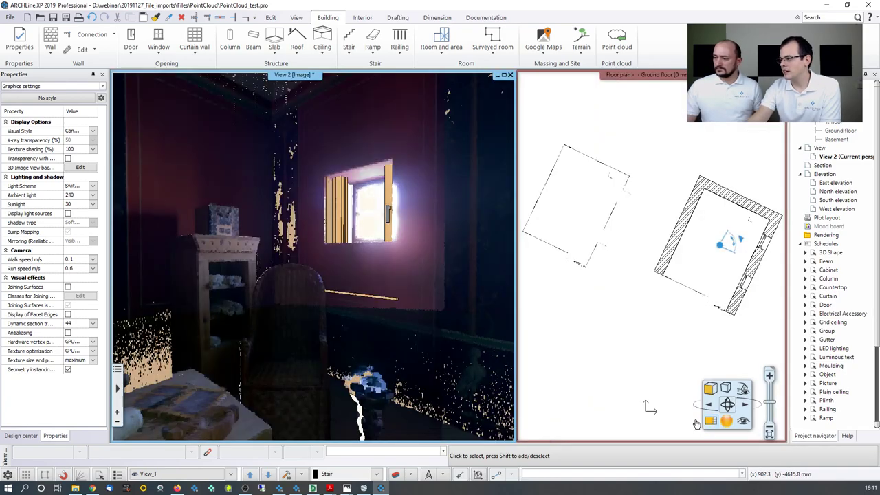
pyautogui.click(504, 75)
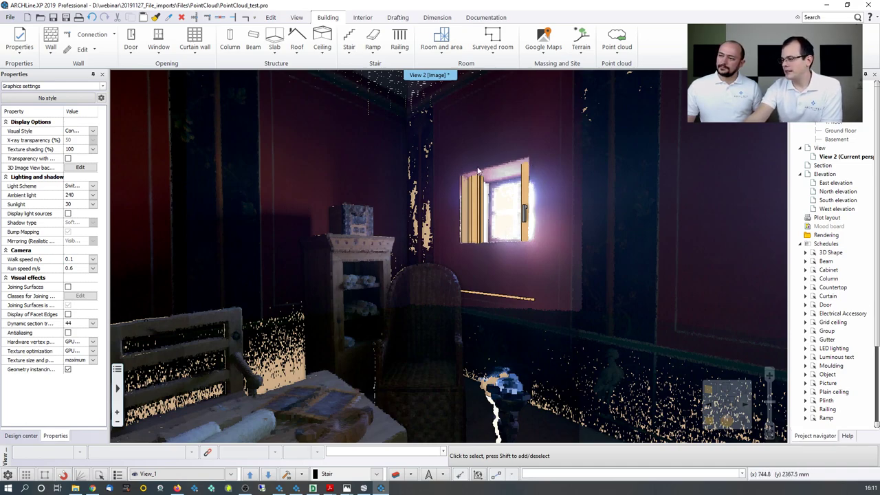
# - Elevate the window to the scanned opening and resize it to about 707 × 656 mm
pyautogui.click(495, 237)
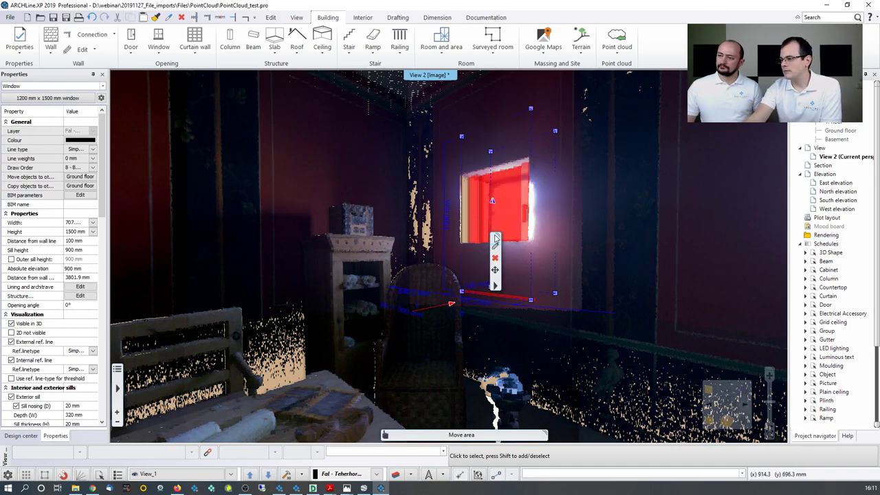
pyautogui.click(463, 295)
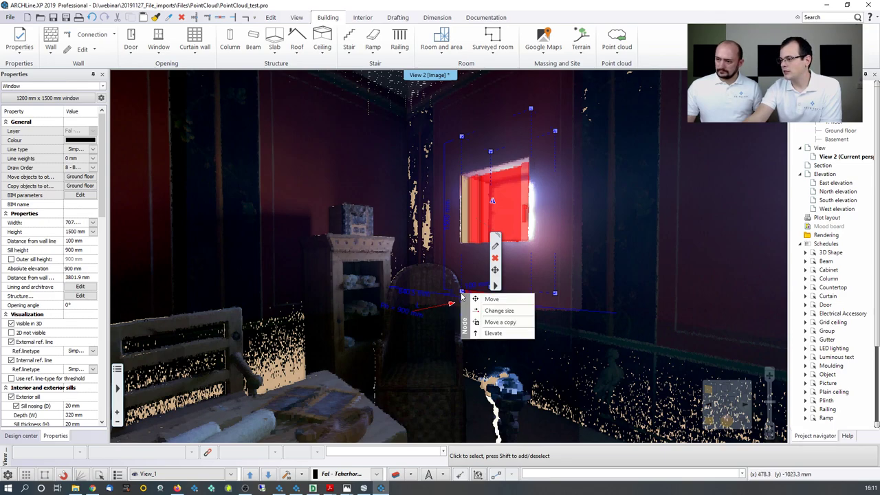
pyautogui.click(493, 333)
pyautogui.click(462, 245)
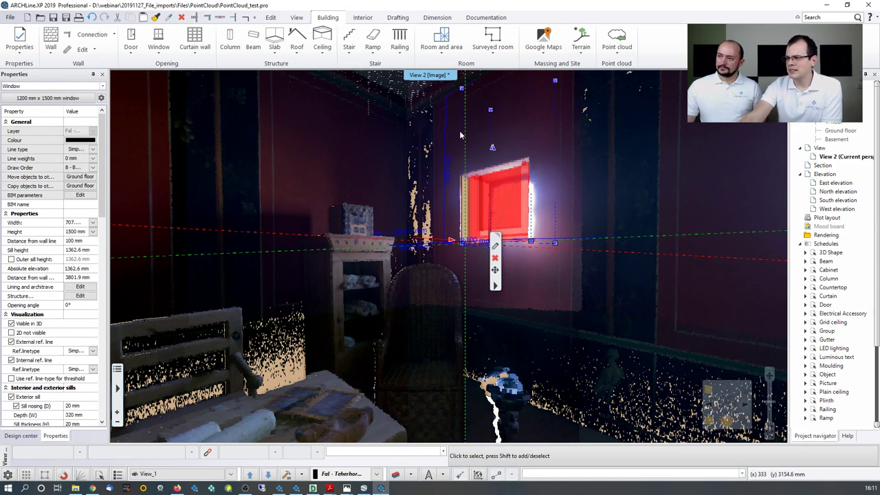
pyautogui.click(462, 89)
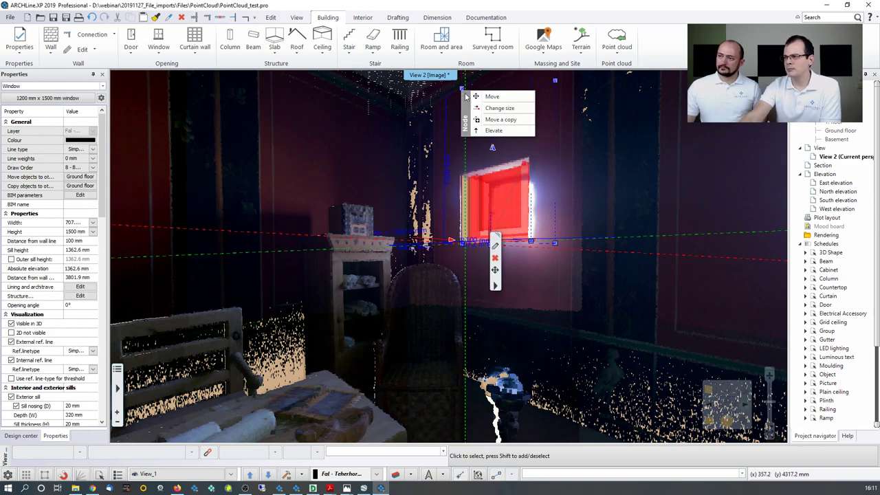
pyautogui.click(510, 108)
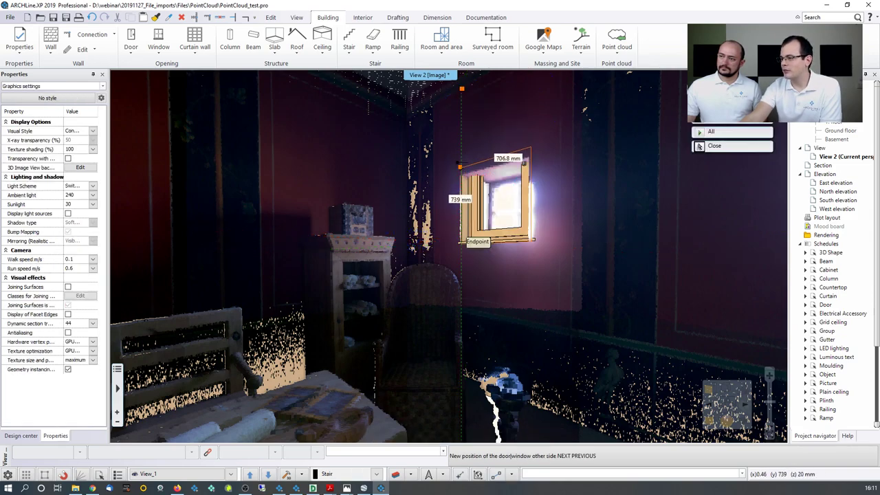
pyautogui.click(591, 183)
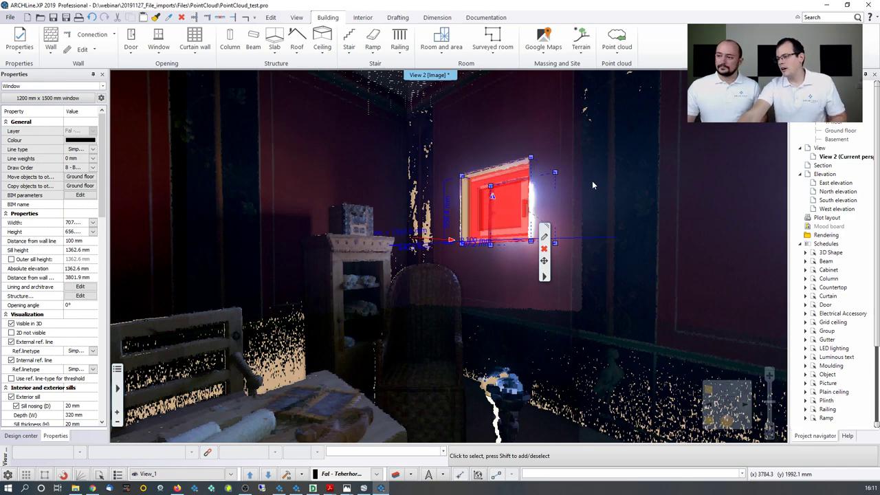
pyautogui.click(592, 180)
pyautogui.moveTo(572, 182); pyautogui.dragTo(759, 171, button='middle')
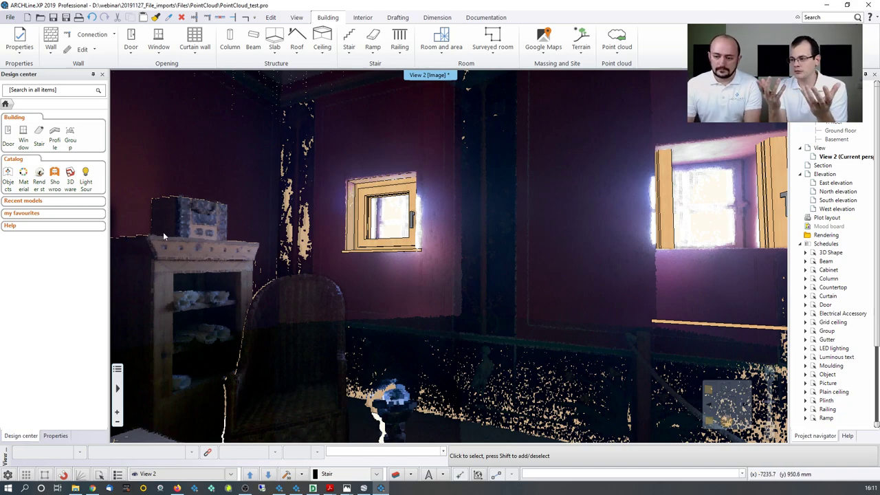
# - From the Files folder in Explorer, open 073_Aquincum_Painters_House_17.pro, answering No to saving
pyautogui.click(75, 488)
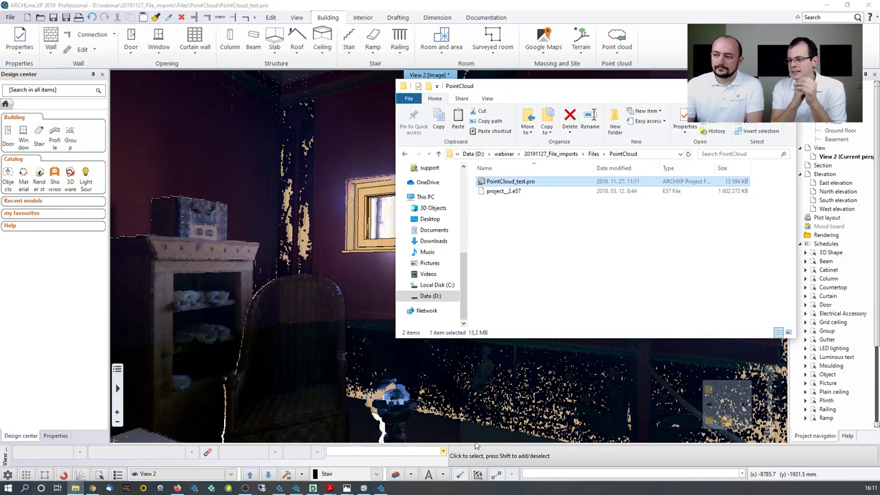
pyautogui.click(593, 153)
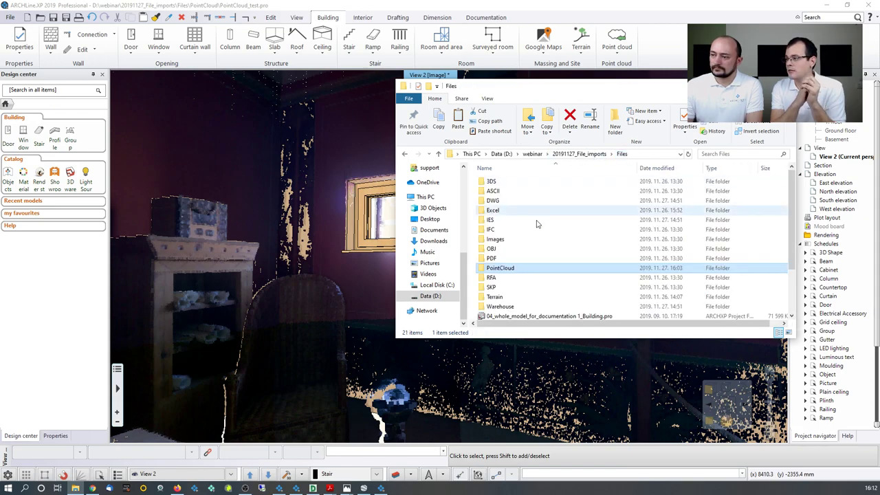
pyautogui.scroll(-2, 526, 275)
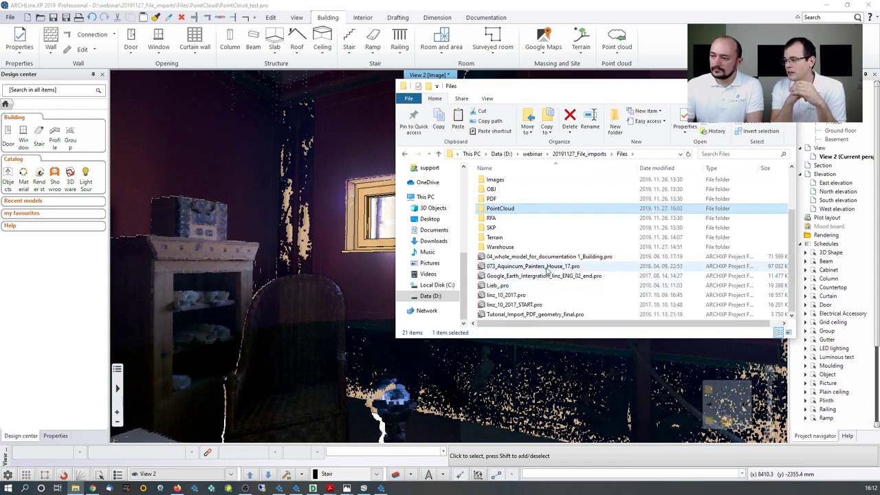
pyautogui.doubleClick(548, 268)
pyautogui.click(356, 360)
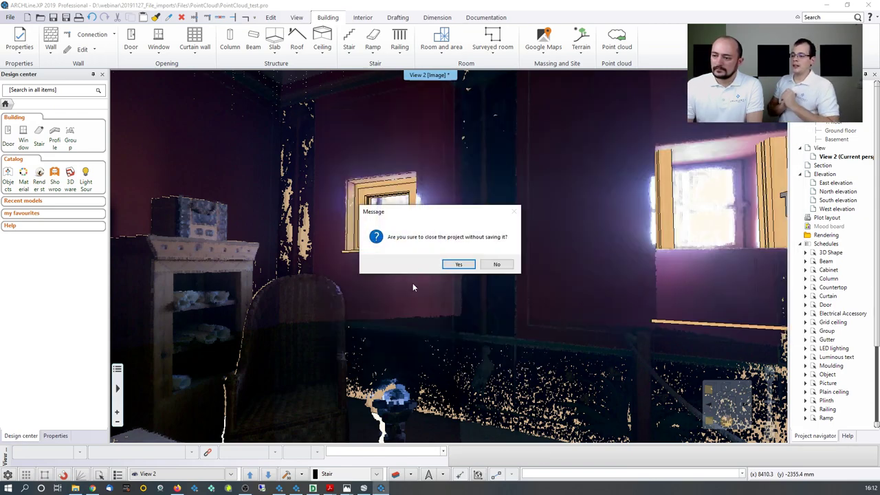
# - Close PointCloud_test unsaved, then step through saved cameras to the 06 Tablinum furniture view
pyautogui.click(456, 265)
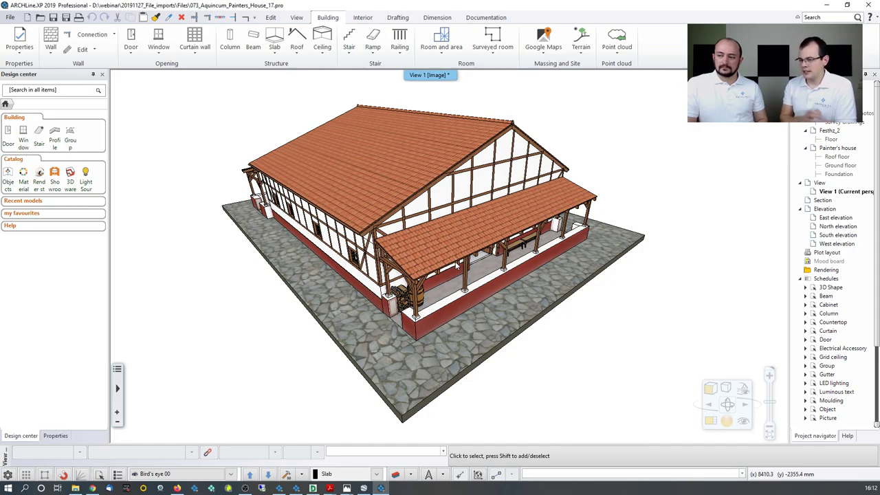
pyautogui.press('pagedown')
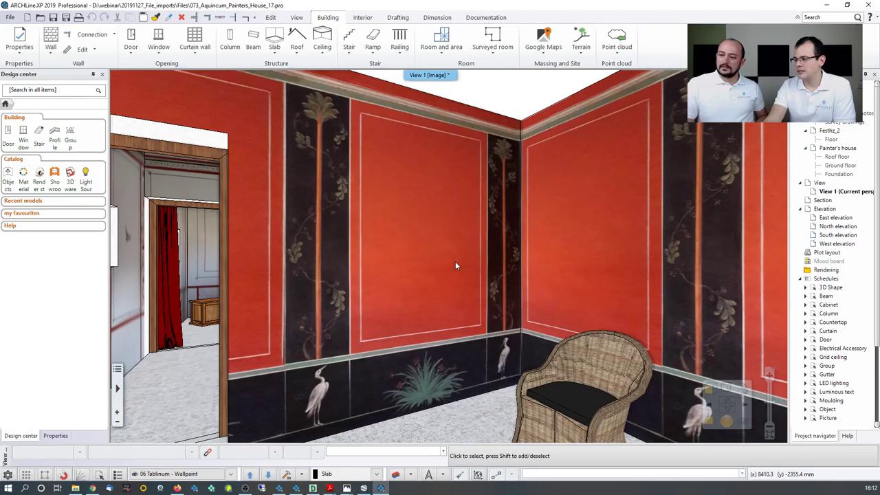
pyautogui.press('pagedown')
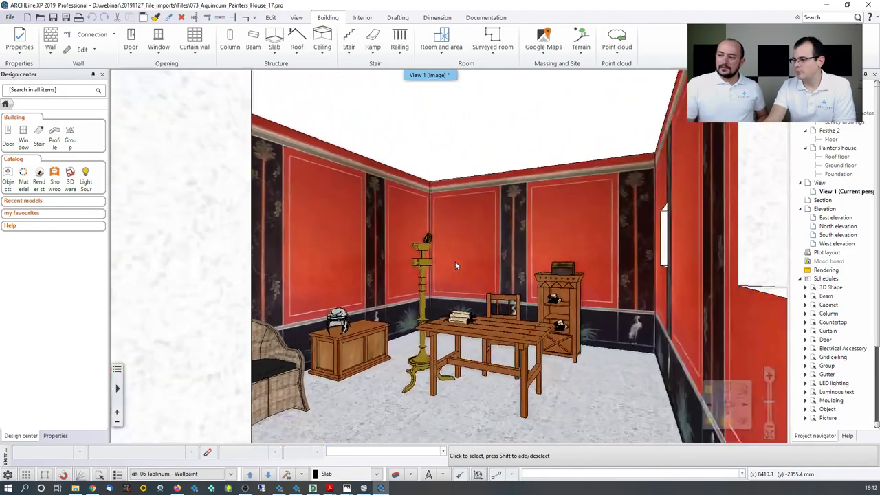